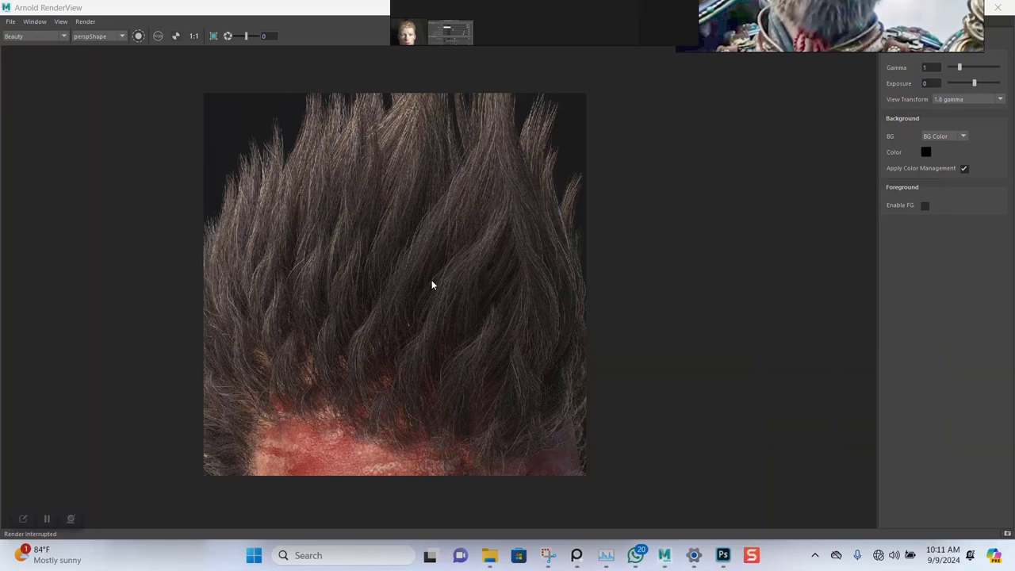
# Store a snapshot of the current top-head hair render for comparison
pyautogui.scroll(2, 433, 309)
pyautogui.scroll(-1, 433, 310)
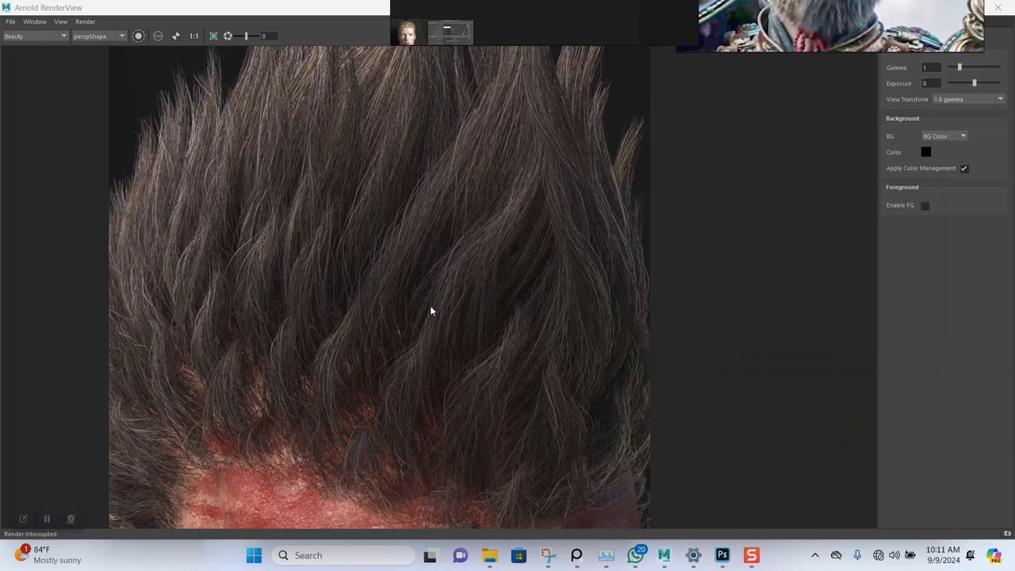
pyautogui.press('XF86MonBrightnessDown')
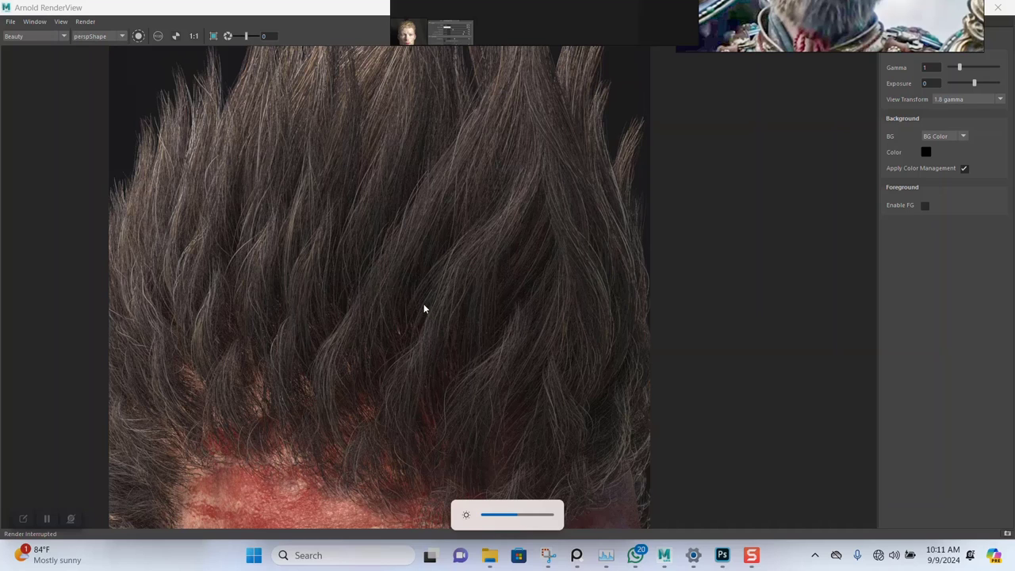
pyautogui.moveTo(423, 262); pyautogui.dragTo(462, 190, button='middle')
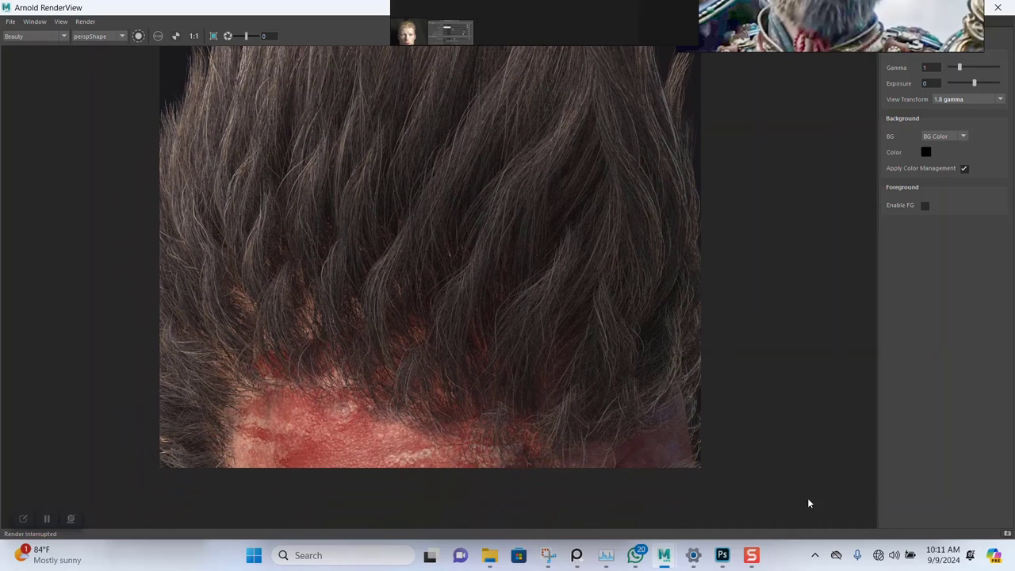
pyautogui.click(1009, 536)
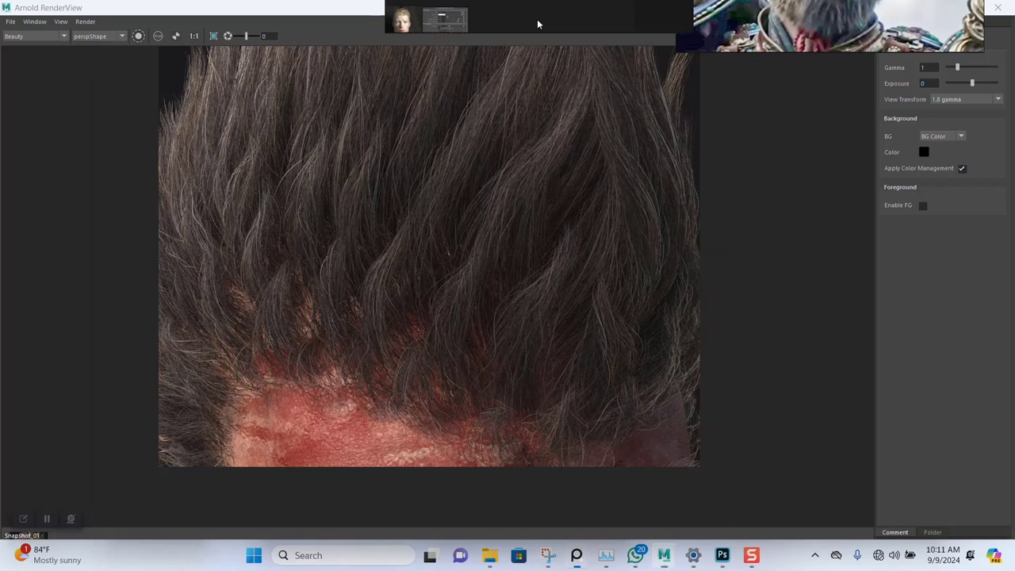
# Examine the hair strands in the render and compare them with the reference character's hair
pyautogui.moveTo(404, 335); pyautogui.dragTo(425, 386, button='middle')
pyautogui.scroll(2, 487, 285)
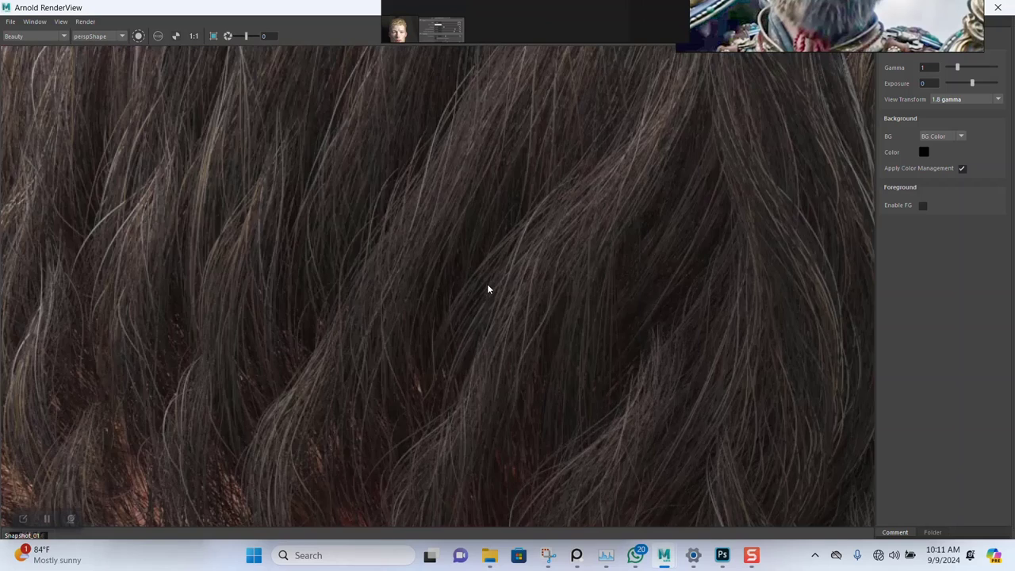
pyautogui.scroll(-4, 489, 287)
pyautogui.scroll(2, 489, 290)
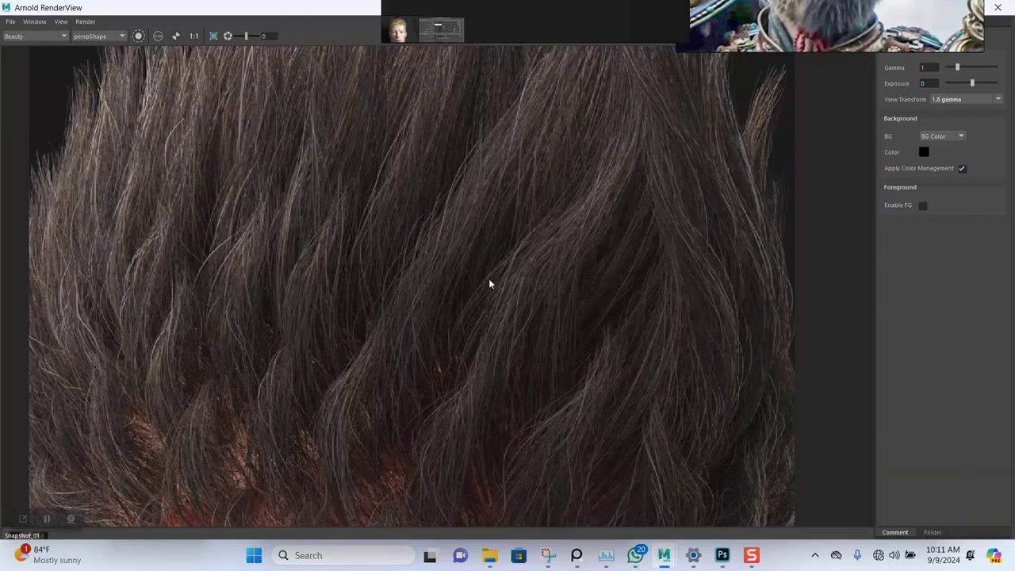
pyautogui.scroll(-1, 493, 297)
pyautogui.moveTo(497, 312); pyautogui.dragTo(483, 301, button='middle')
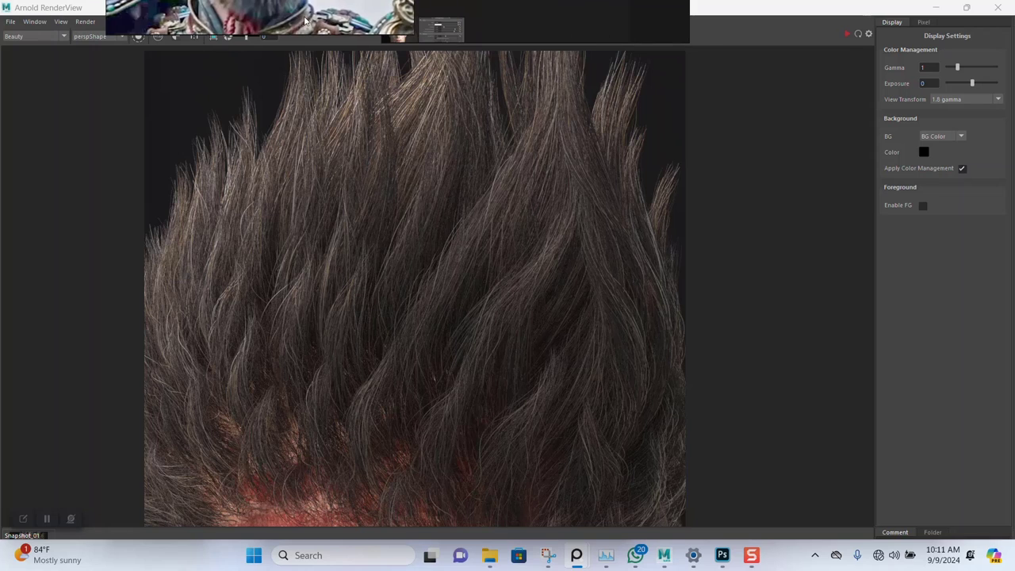
pyautogui.moveTo(333, 43); pyautogui.dragTo(343, 240)
pyautogui.scroll(6, 291, 105)
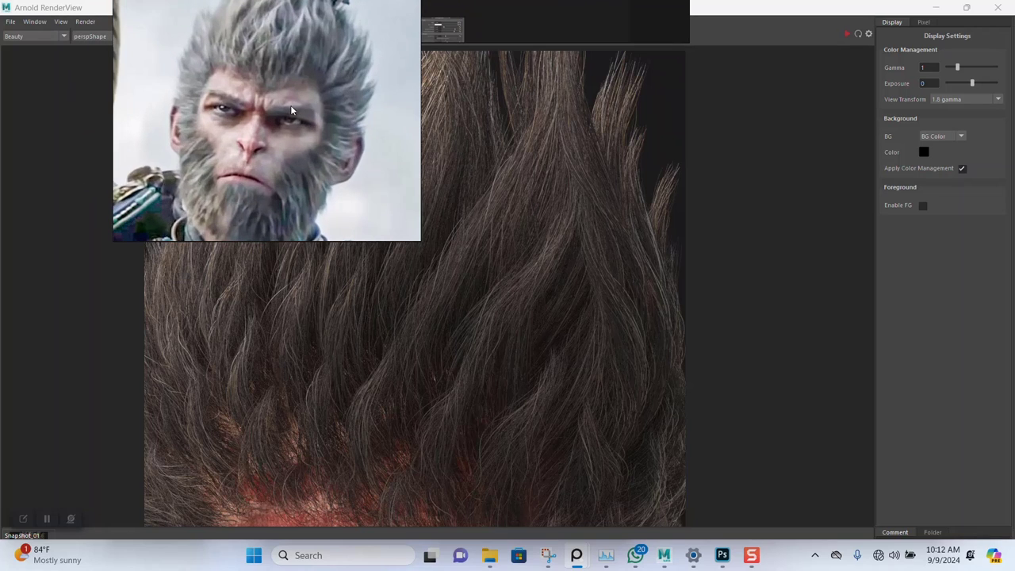
pyautogui.scroll(-6, 281, 120)
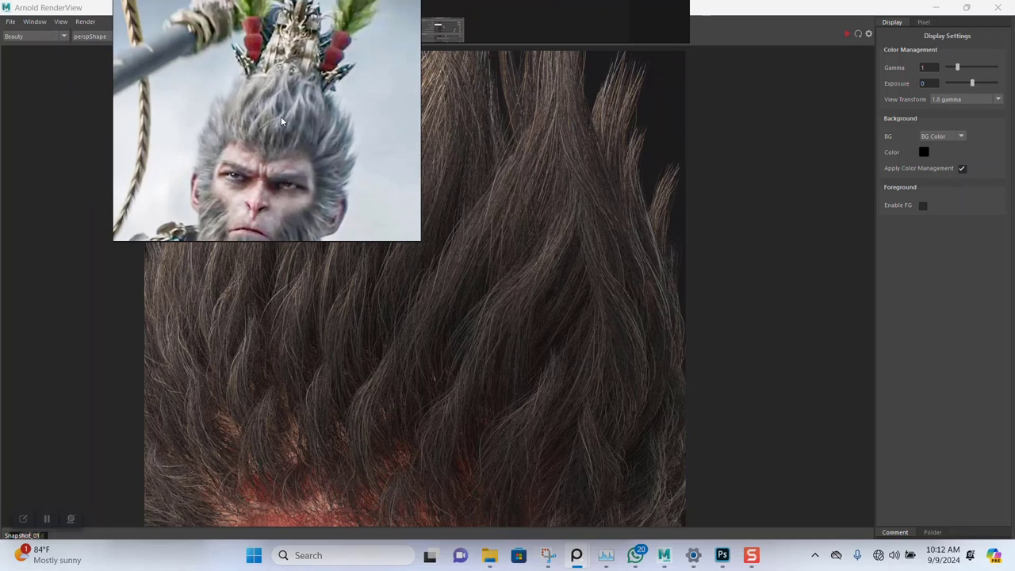
# Move the reference images out of the way and restore the render view to a smaller floating window
pyautogui.moveTo(281, 121); pyautogui.dragTo(211, 142)
pyautogui.moveTo(545, 31); pyautogui.dragTo(492, 46)
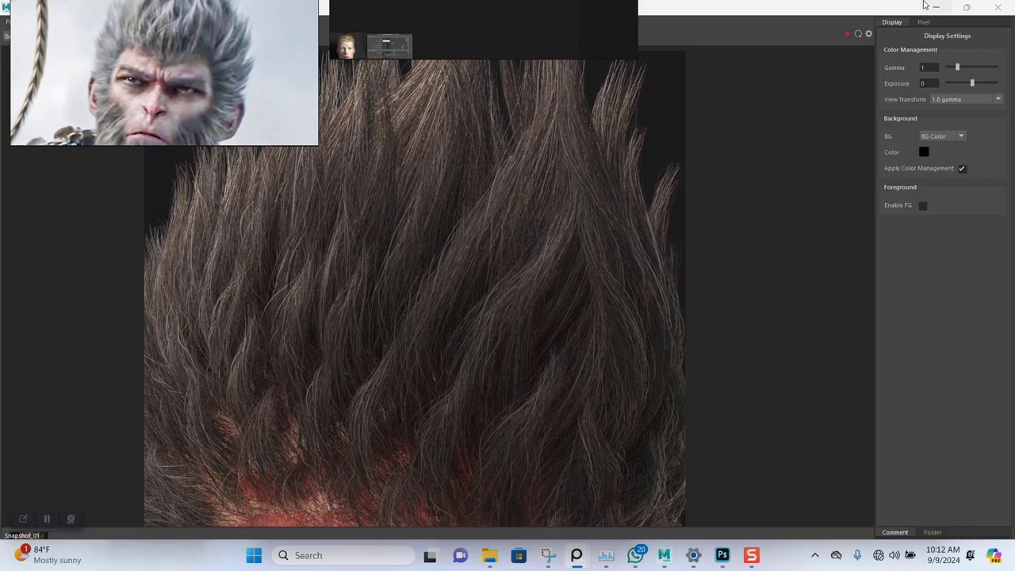
pyautogui.click(967, 7)
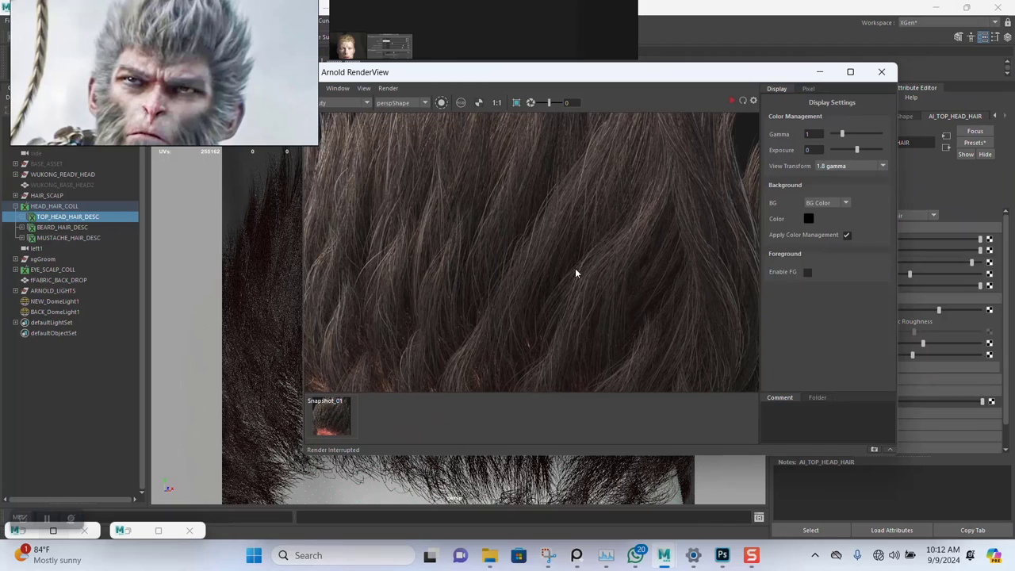
pyautogui.moveTo(269, 112); pyautogui.dragTo(261, 62)
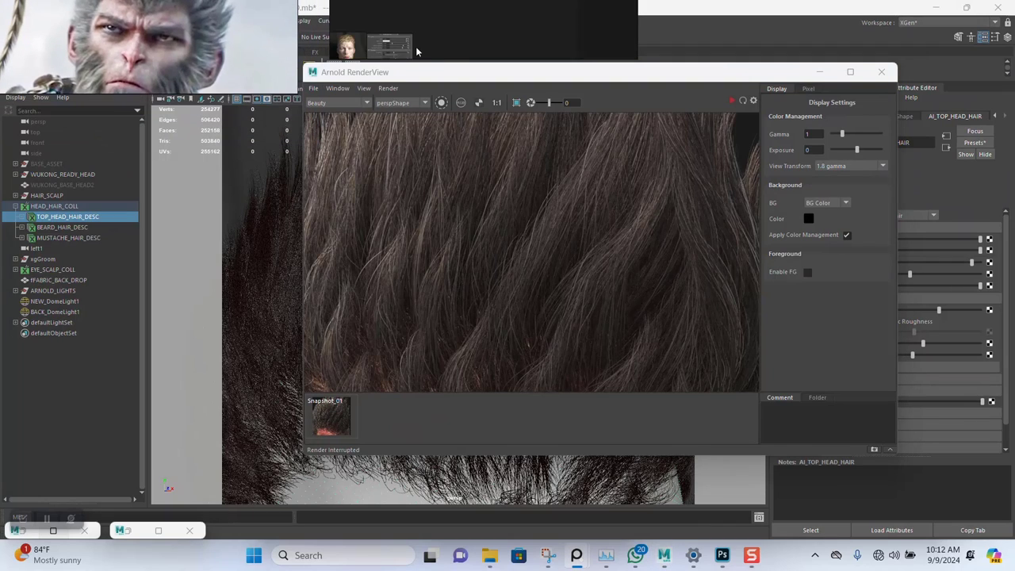
# Preview the hair render with the ACES RRT v1.0 view transform
pyautogui.click(314, 88)
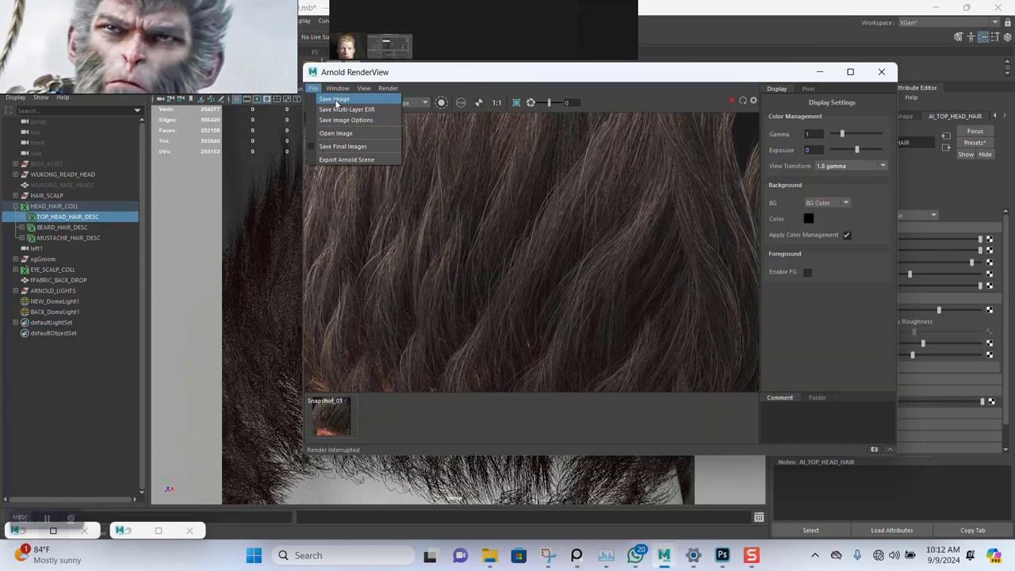
pyautogui.click(841, 171)
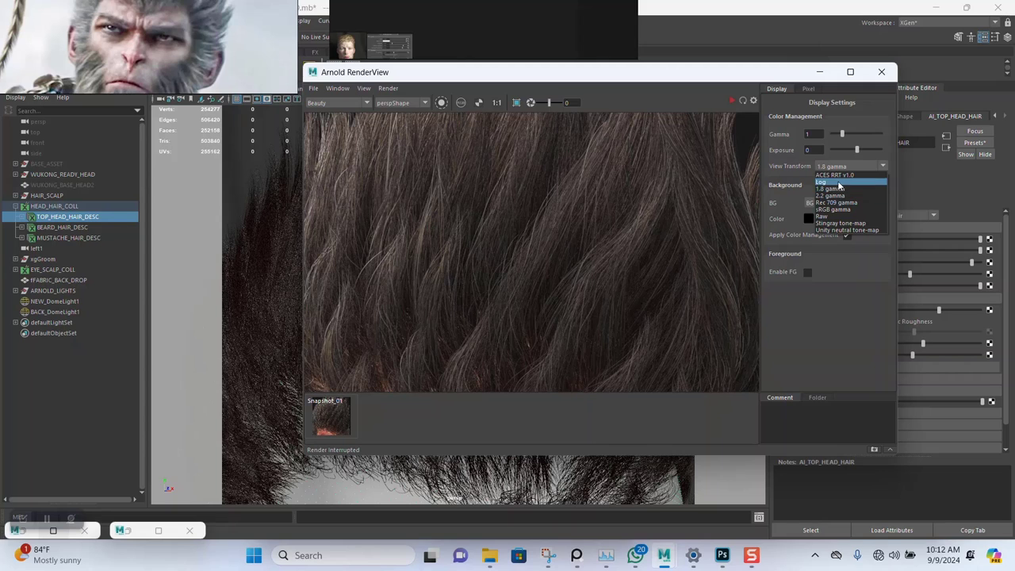
pyautogui.click(834, 175)
pyautogui.scroll(-3, 561, 266)
pyautogui.scroll(2, 568, 280)
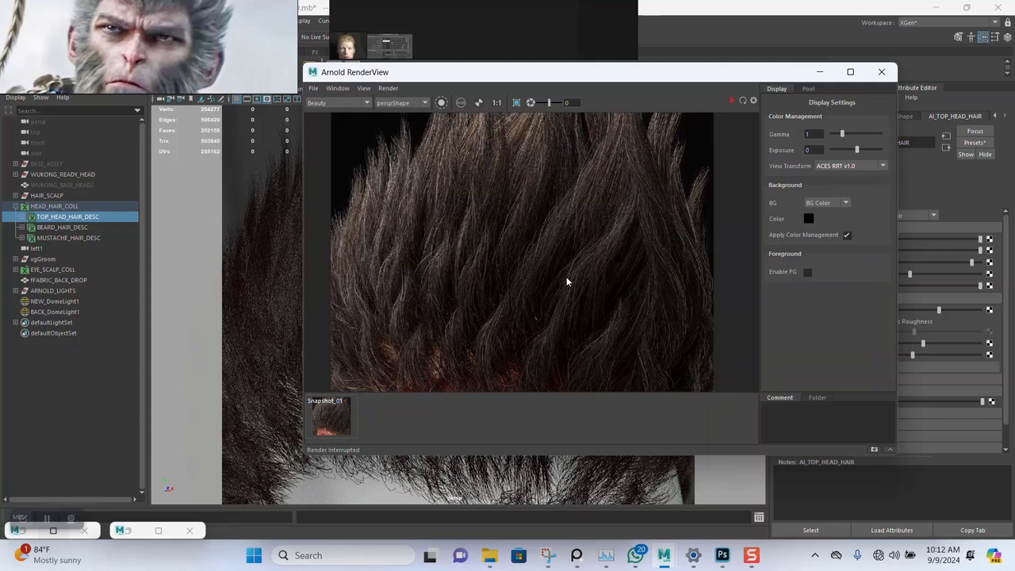
pyautogui.moveTo(567, 278)
pyautogui.mouseDown(button='middle')
pyautogui.moveTo(560, 204)
pyautogui.moveTo(571, 165)
pyautogui.moveTo(555, 286)
pyautogui.moveTo(553, 270)
pyautogui.mouseUp(button='middle')
pyautogui.scroll(2, 554, 281)
pyautogui.scroll(-2, 557, 281)
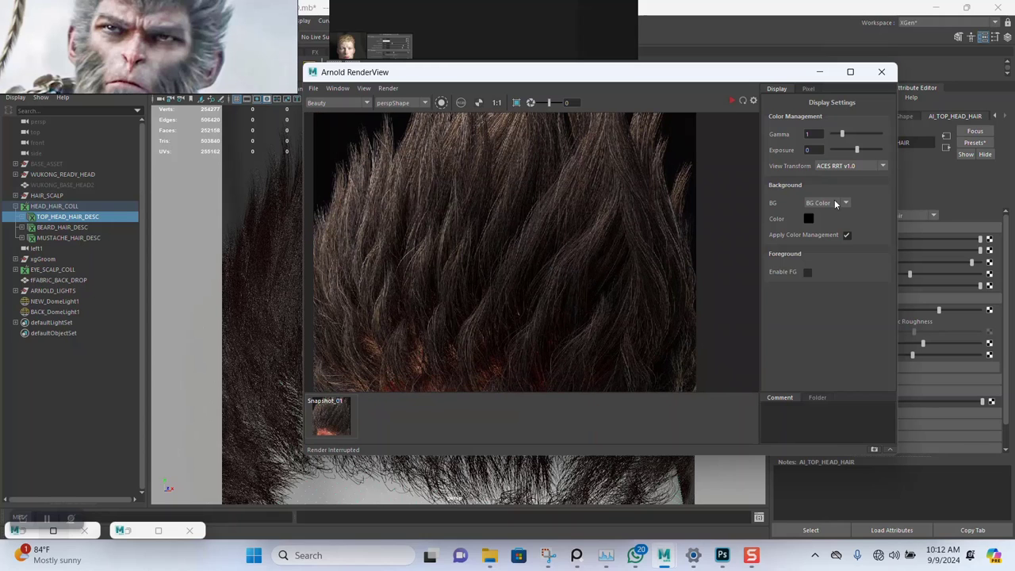
# Try the 2.2 gamma view transform on the render, then return it to 1.8 gamma
pyautogui.click(849, 165)
pyautogui.click(839, 200)
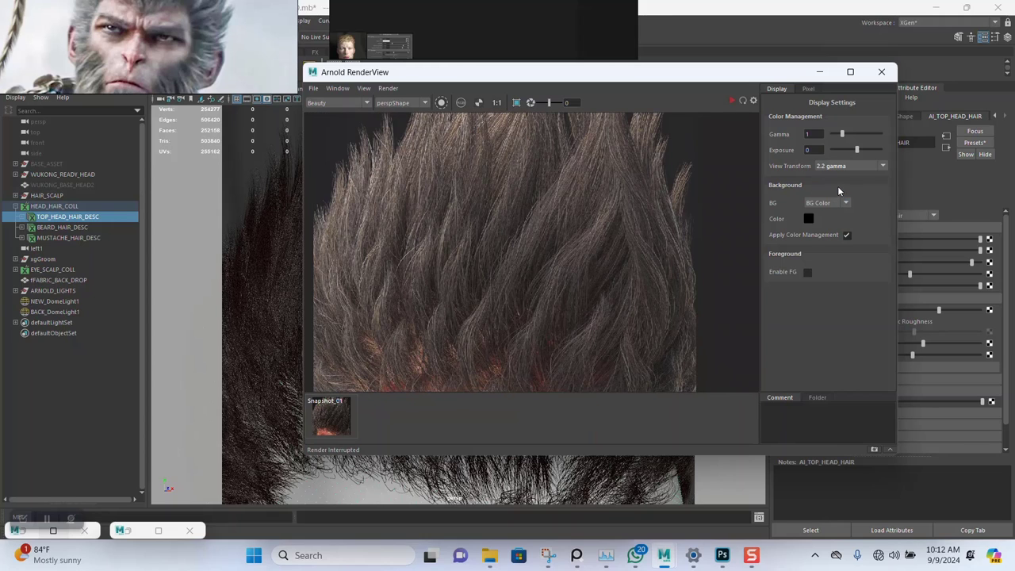
pyautogui.click(846, 168)
pyautogui.click(843, 187)
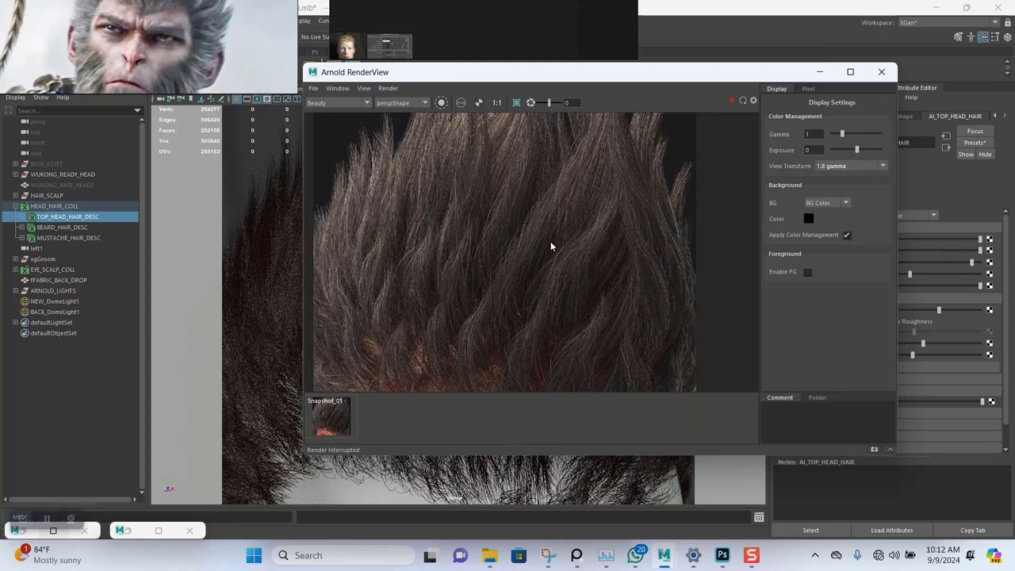
# Save the rendered image as a hair test in the WUKONG BLACK MYTH folder
pyautogui.click(315, 88)
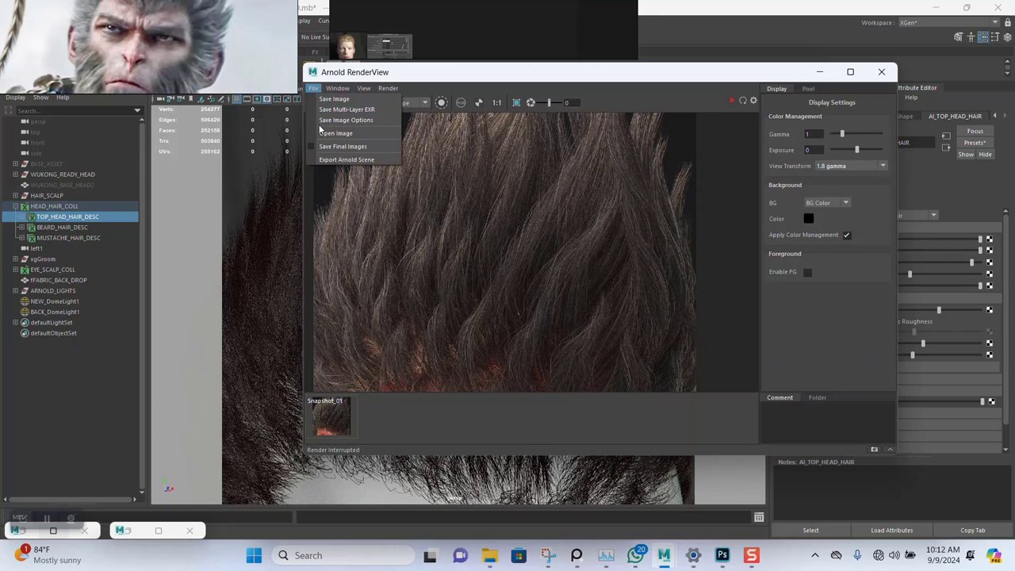
pyautogui.click(335, 99)
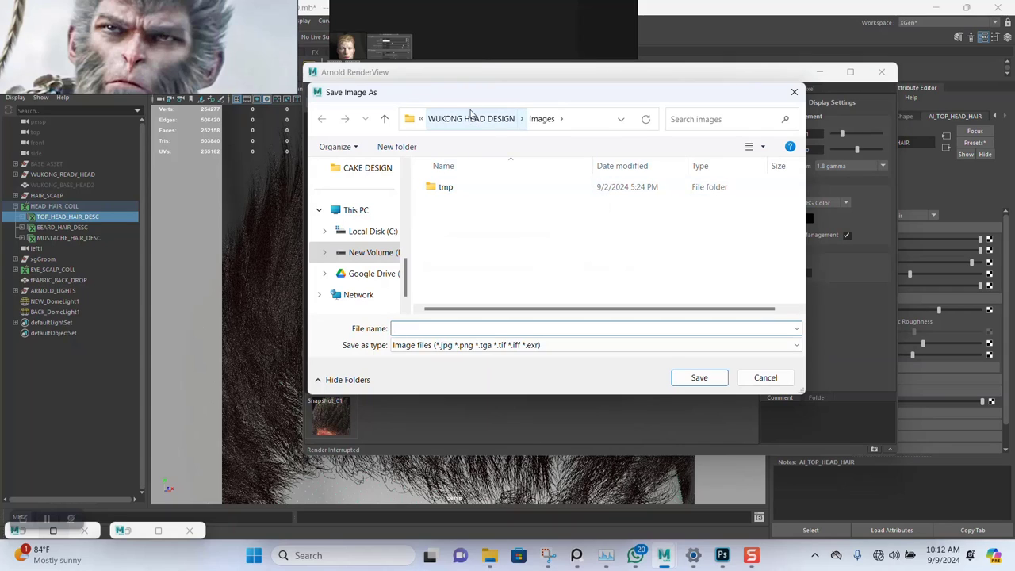
pyautogui.click(472, 119)
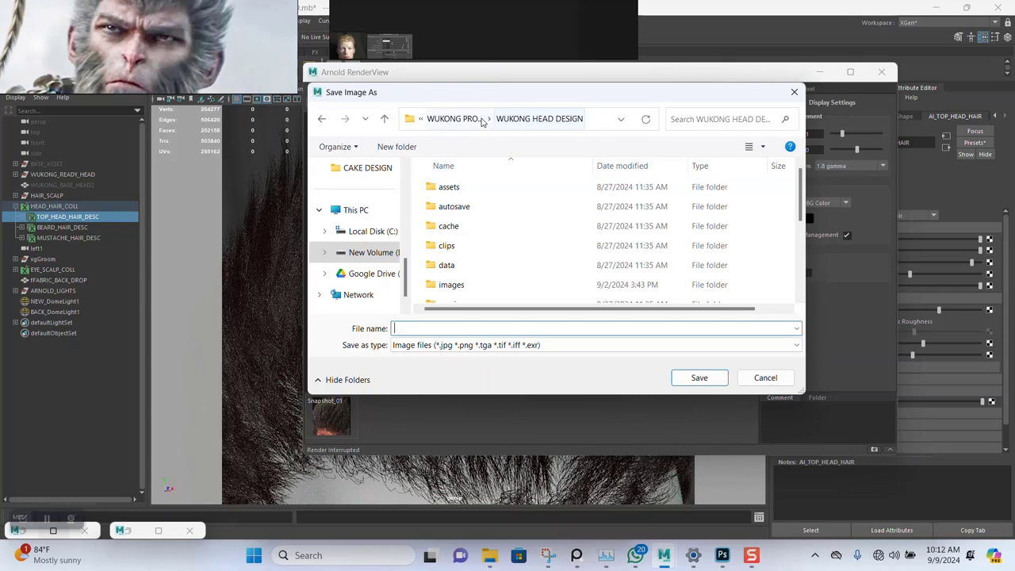
pyautogui.click(460, 121)
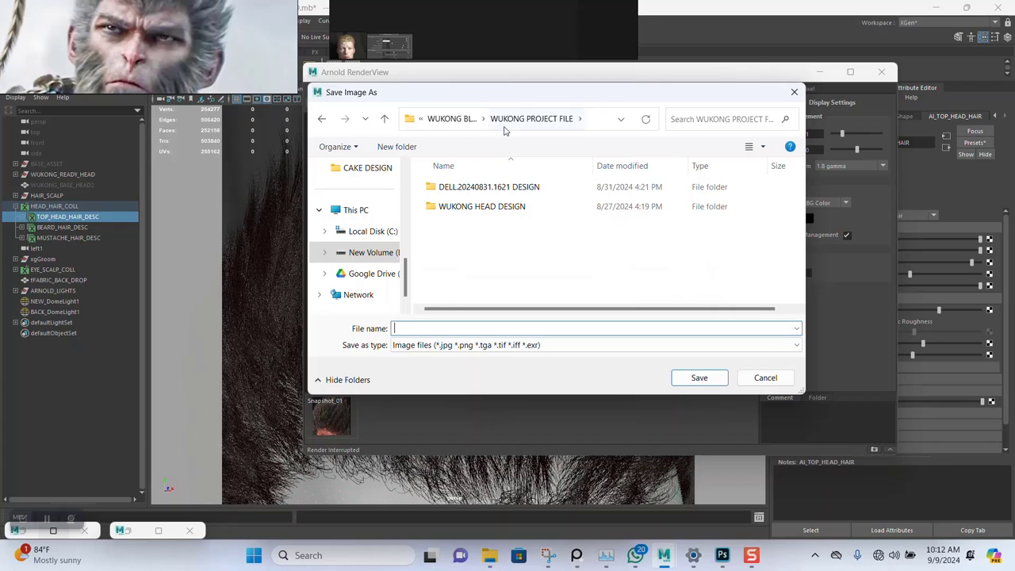
pyautogui.click(464, 119)
pyautogui.scroll(-2, 569, 278)
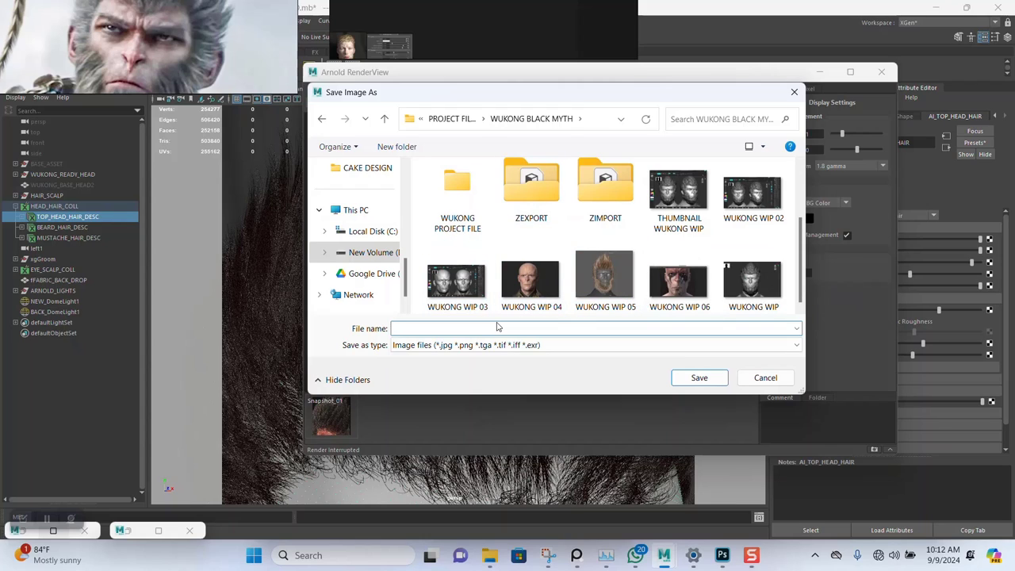
pyautogui.write('hair teest')
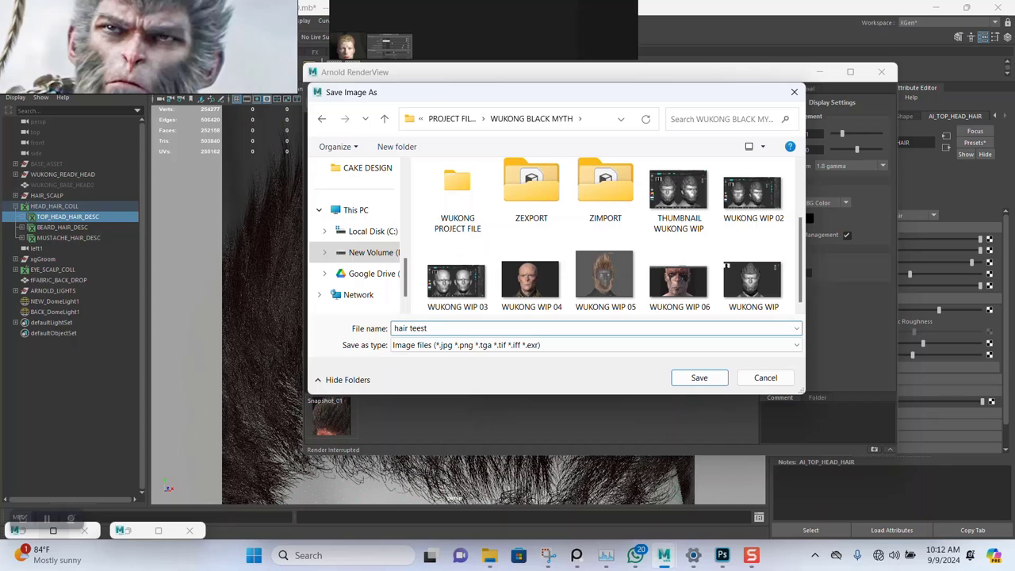
pyautogui.press('BackSpace')
pyautogui.press('BackSpace')
pyautogui.press('Return')
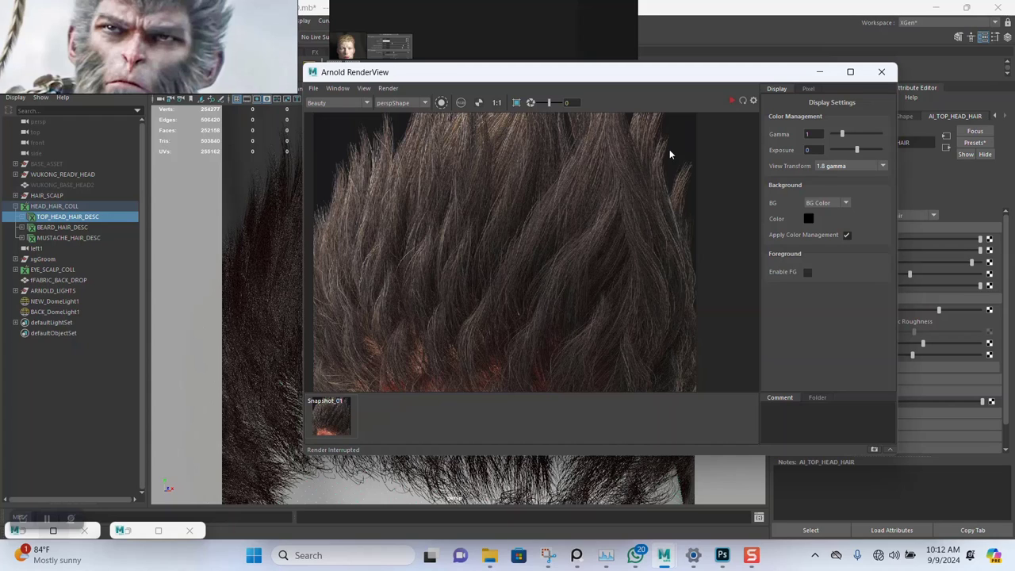
# Minimize the render view and assign a new aiStandardHair material to TOP_HEAD_HAIR_DESC
pyautogui.moveTo(817, 73); pyautogui.dragTo(811, 77)
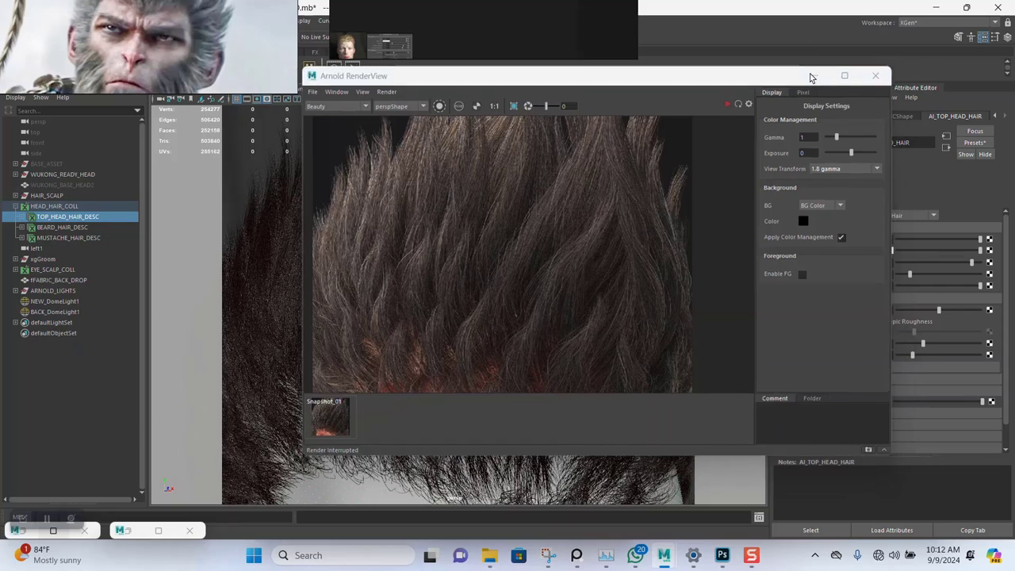
pyautogui.click(812, 75)
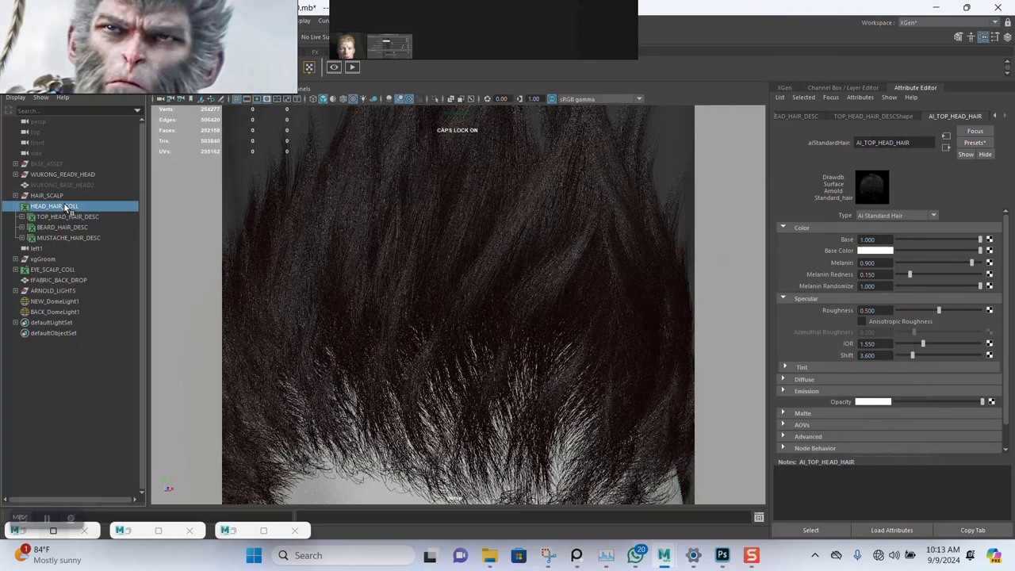
pyautogui.press('Return')
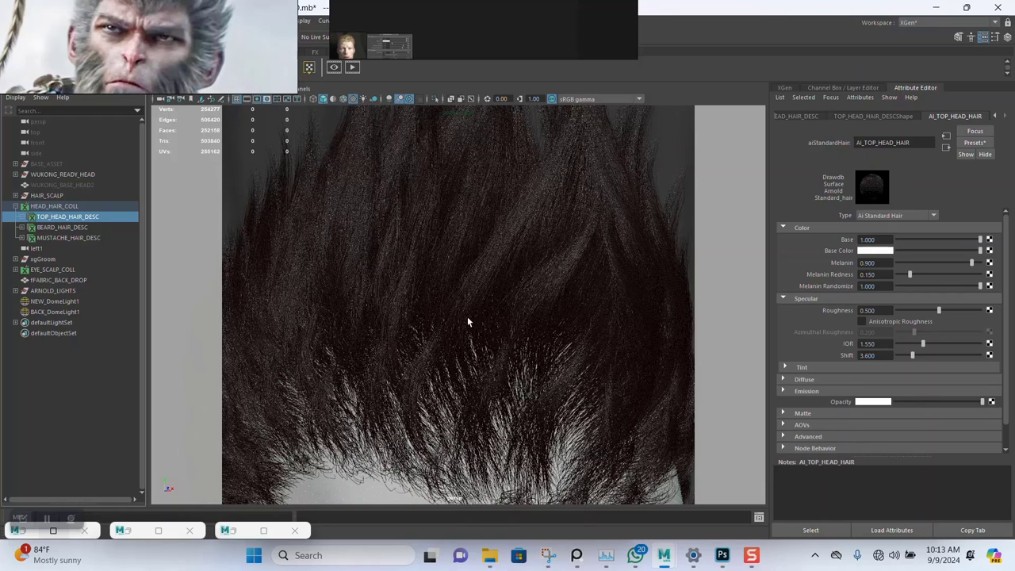
pyautogui.moveTo(469, 322); pyautogui.dragTo(467, 541, button='right')
pyautogui.click(372, 271)
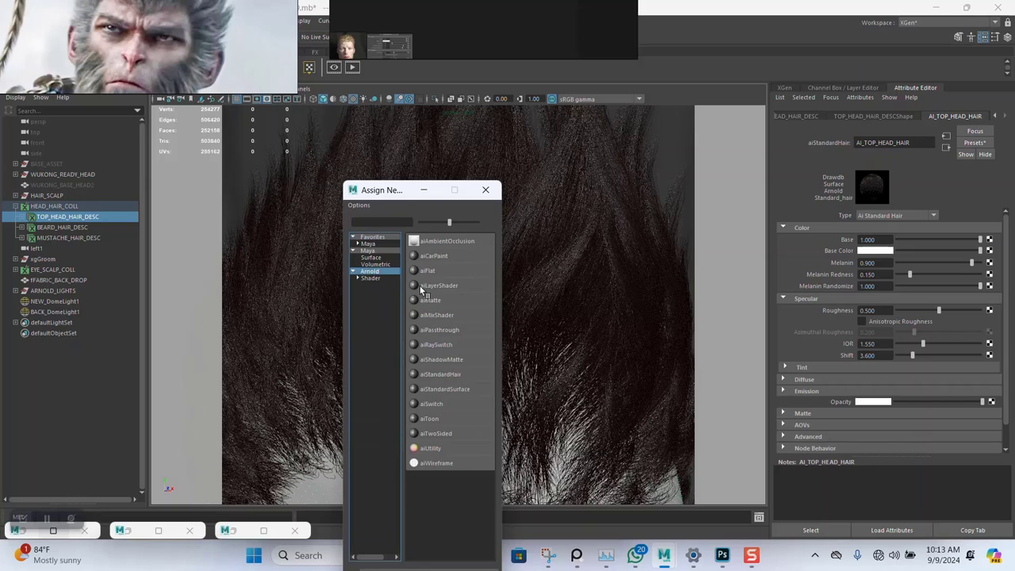
pyautogui.click(441, 374)
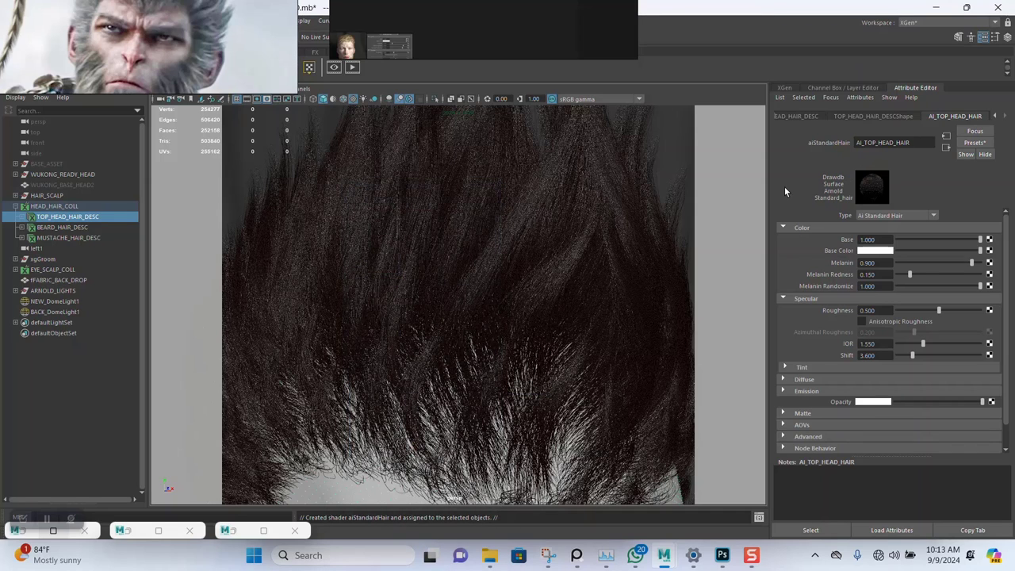
# Rename the new hair material AI WHITE HAIRS
pyautogui.doubleClick(903, 141)
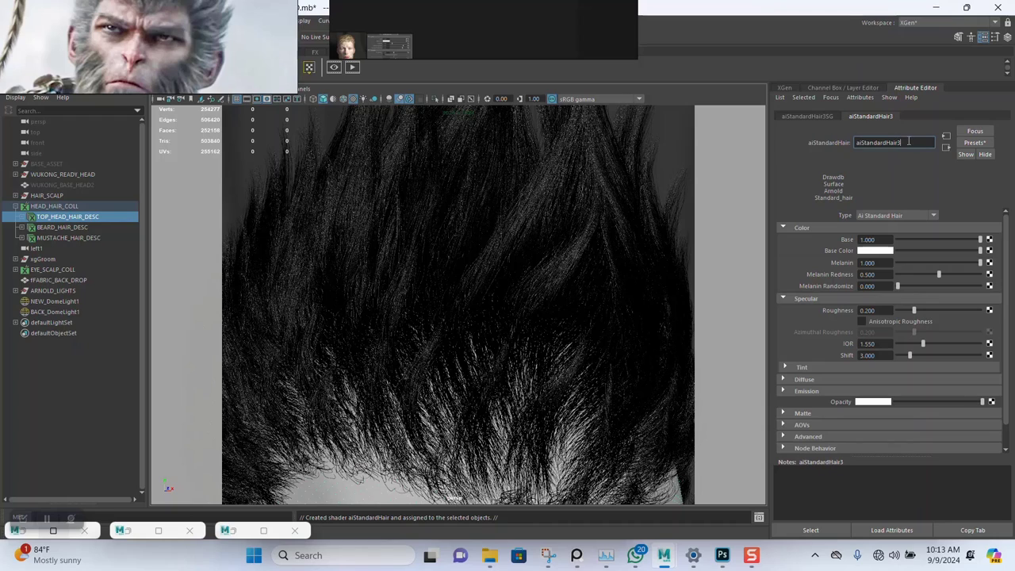
pyautogui.press('BackSpace')
pyautogui.press('capslock')
pyautogui.write('AI WHITE')
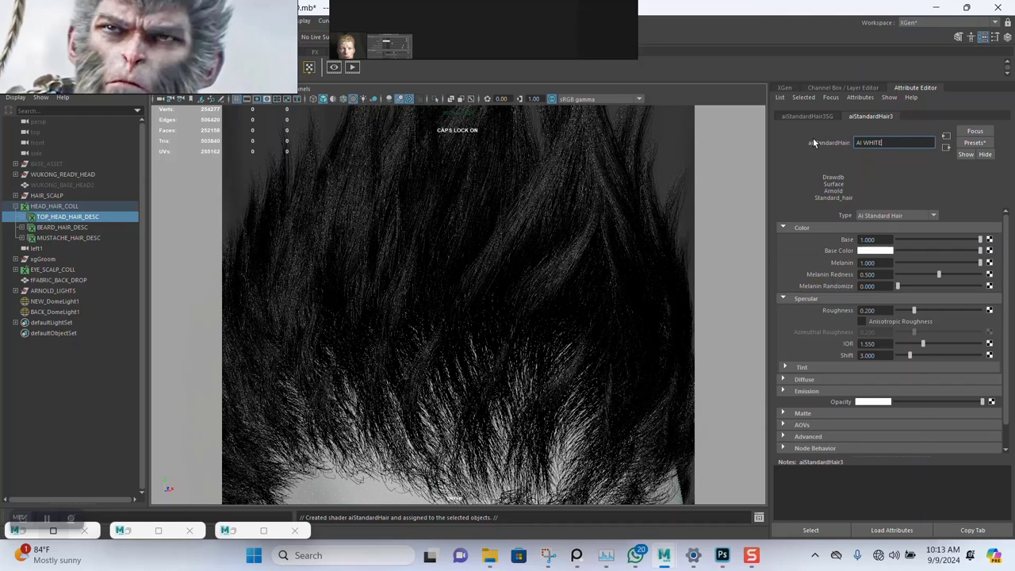
pyautogui.write(' HAIRS')
pyautogui.press('Return')
# Bring the shader reference board into view and place its hair render screenshot beside the material attributes
pyautogui.moveTo(364, 54); pyautogui.dragTo(384, 265)
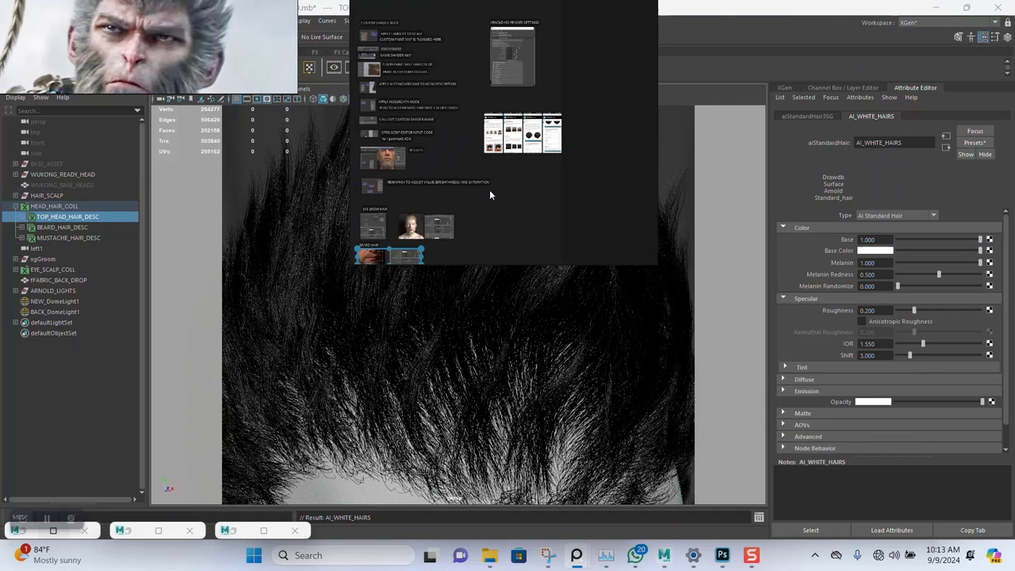
pyautogui.moveTo(490, 190); pyautogui.dragTo(590, 172)
pyautogui.moveTo(590, 177); pyautogui.dragTo(494, 231, button='middle')
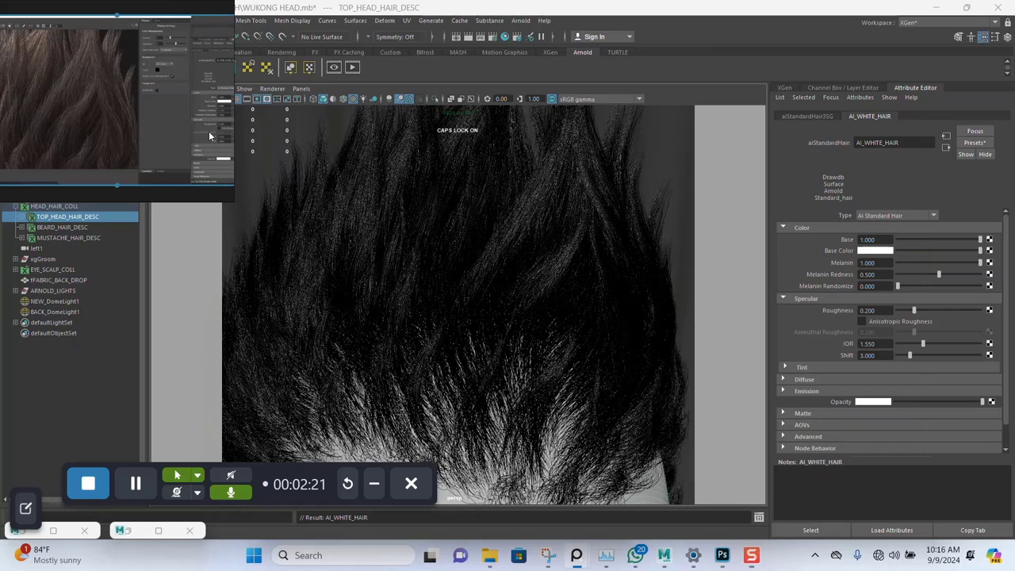
pyautogui.moveTo(240, 153); pyautogui.dragTo(786, 239)
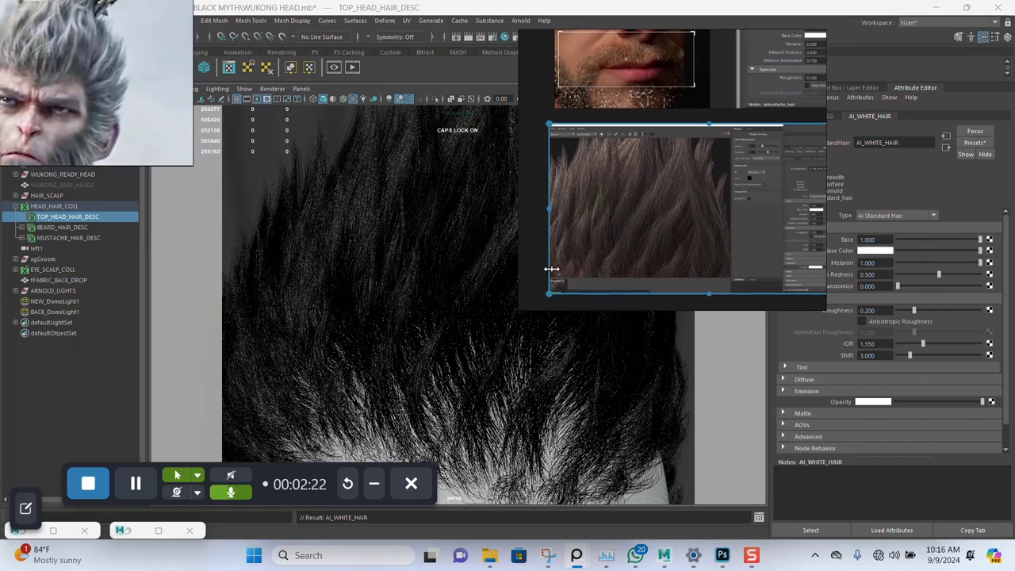
# Look up the melanin comparison images on the shader reference board and move the board clear of the material attributes
pyautogui.scroll(-2, 641, 216)
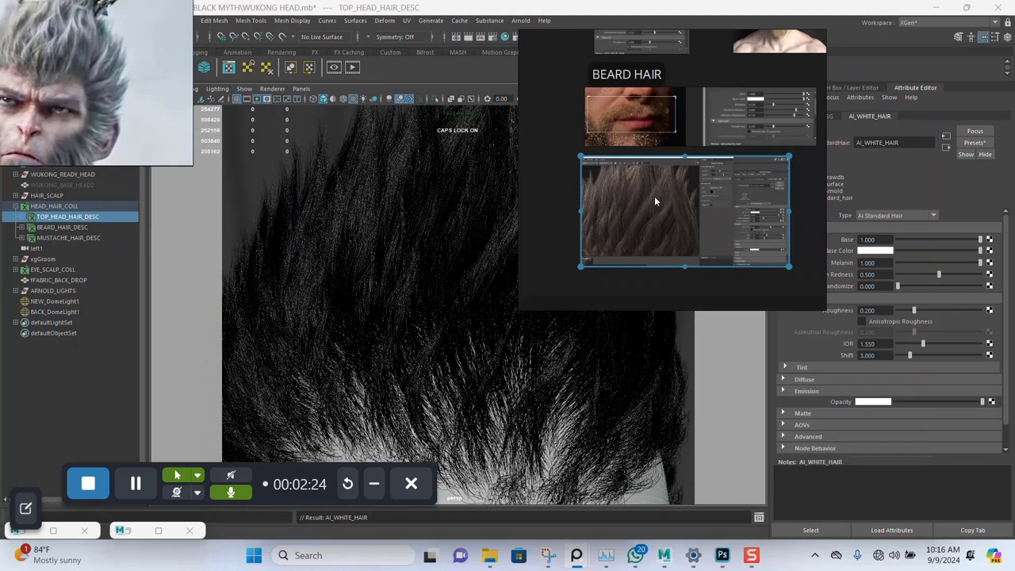
pyautogui.scroll(-5, 654, 201)
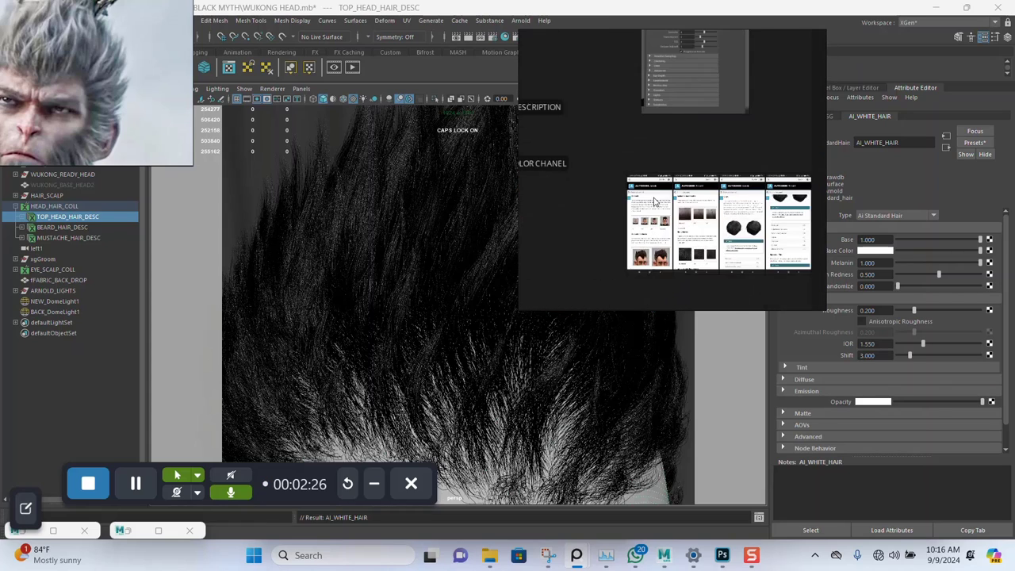
pyautogui.scroll(8, 655, 202)
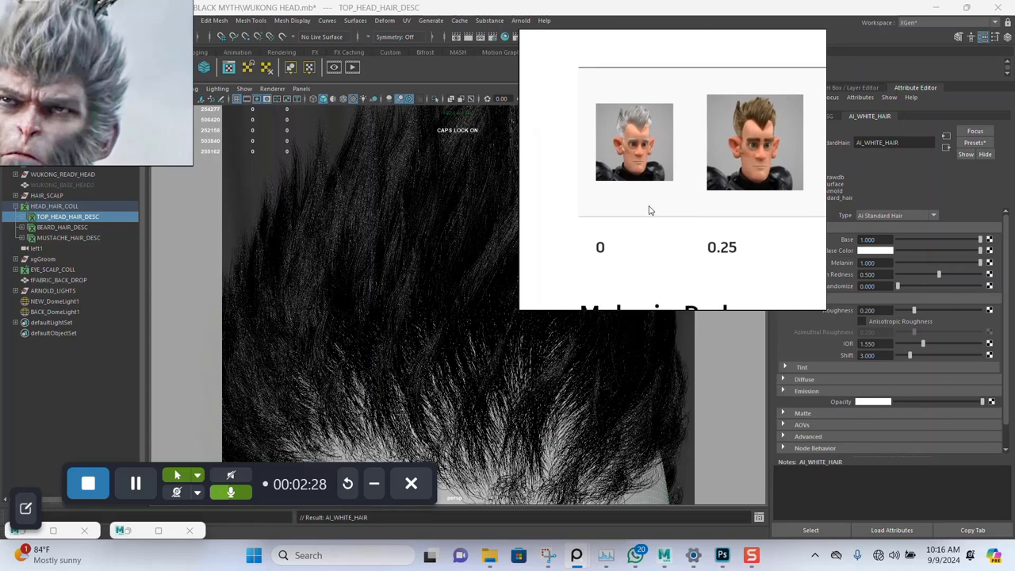
pyautogui.scroll(4, 649, 210)
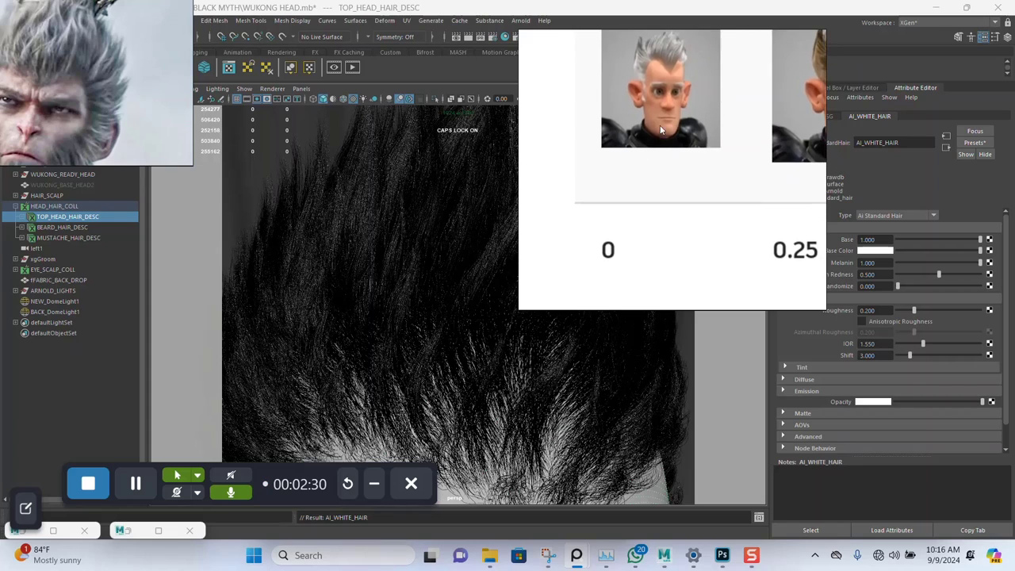
pyautogui.scroll(5, 661, 130)
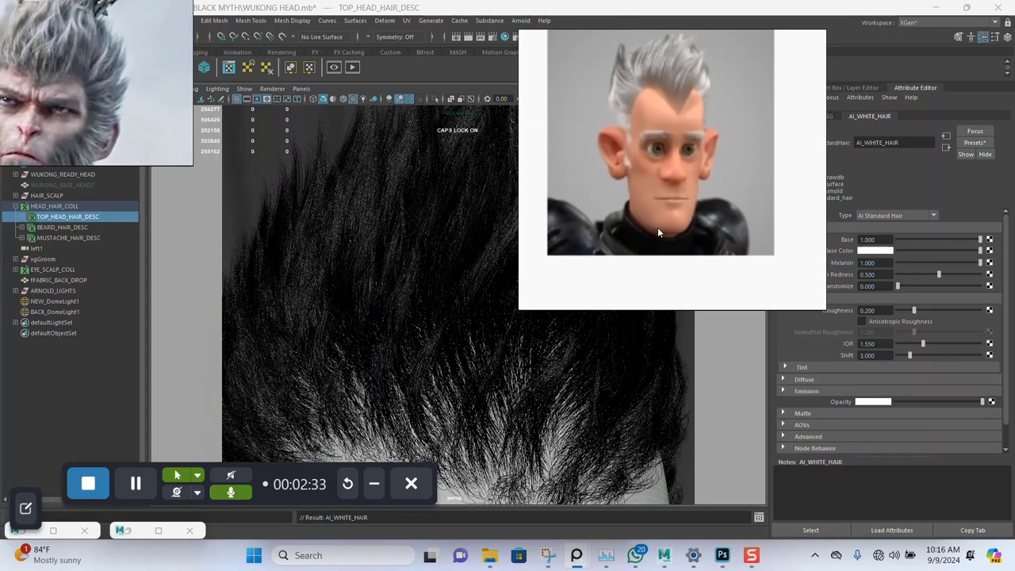
pyautogui.moveTo(656, 233); pyautogui.dragTo(303, 181)
pyautogui.scroll(-5, 625, 223)
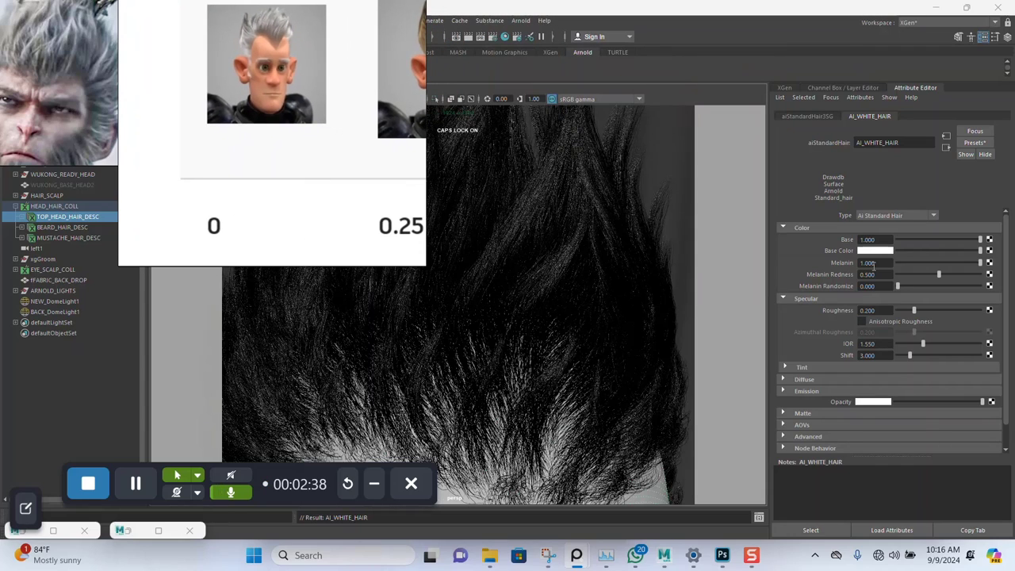
# Set the white hair material's Melanin to 0.01 and bring back the Arnold render view at a reduced size
pyautogui.moveTo(873, 266); pyautogui.dragTo(821, 264)
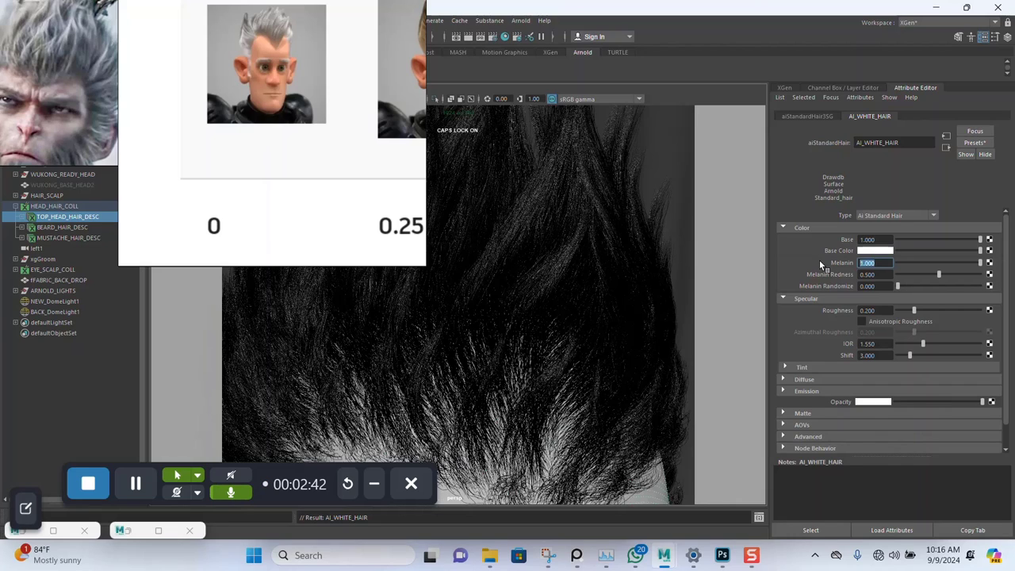
pyautogui.write('0.01')
pyautogui.press('Return')
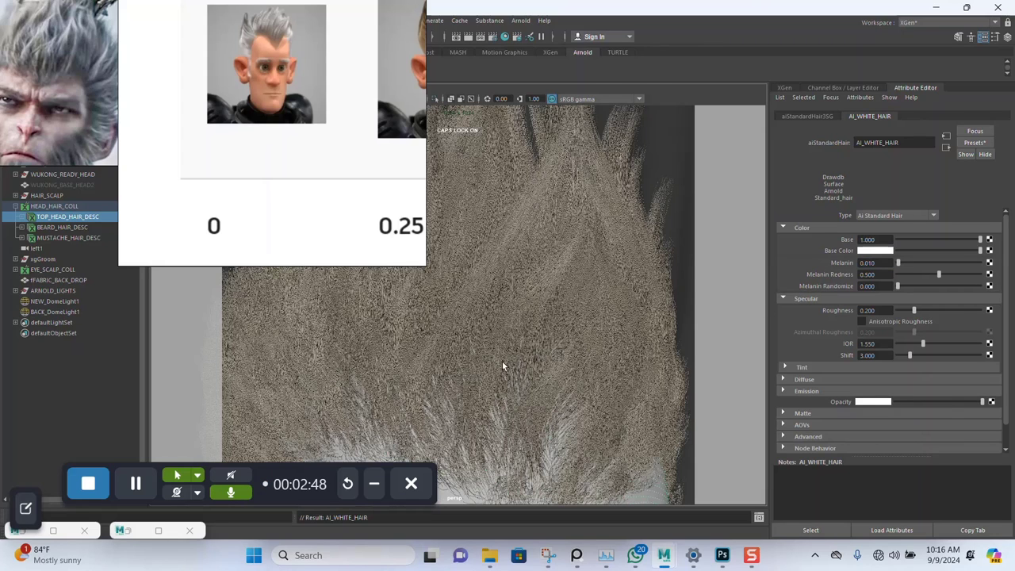
pyautogui.click(151, 531)
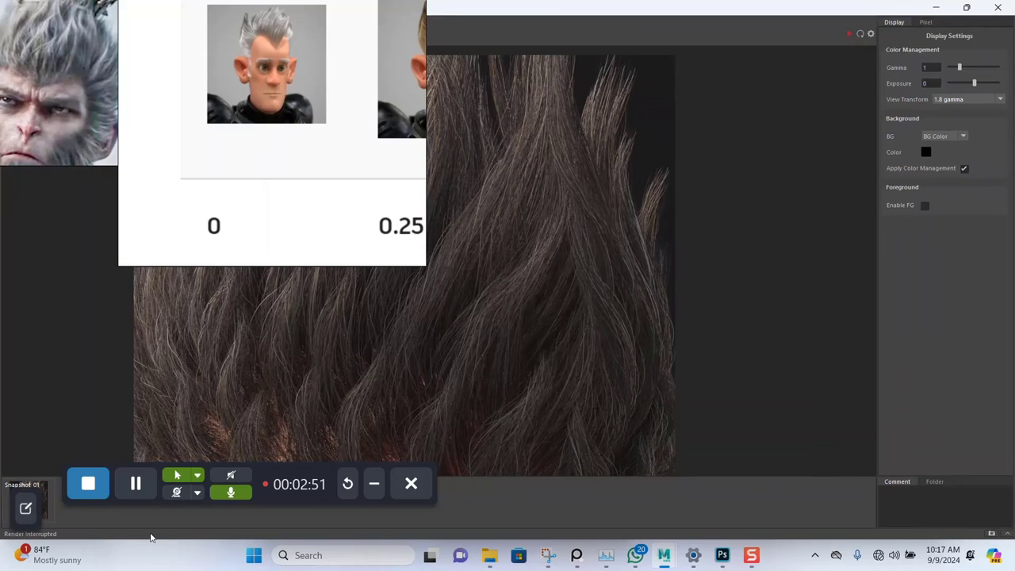
pyautogui.click(967, 7)
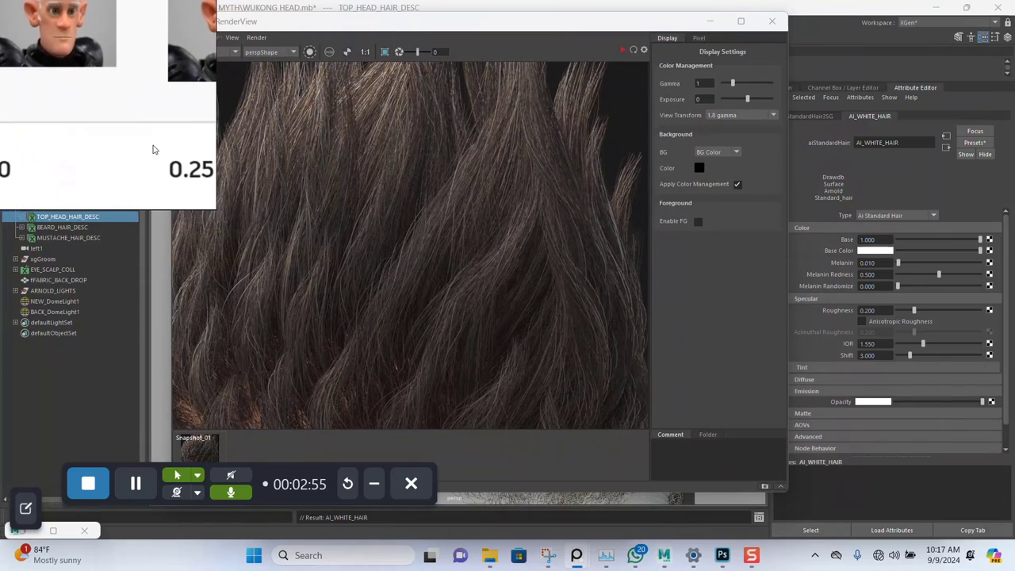
# Try different Melanin Redness values on the white hair material and return it to 0.5
pyautogui.click(897, 274)
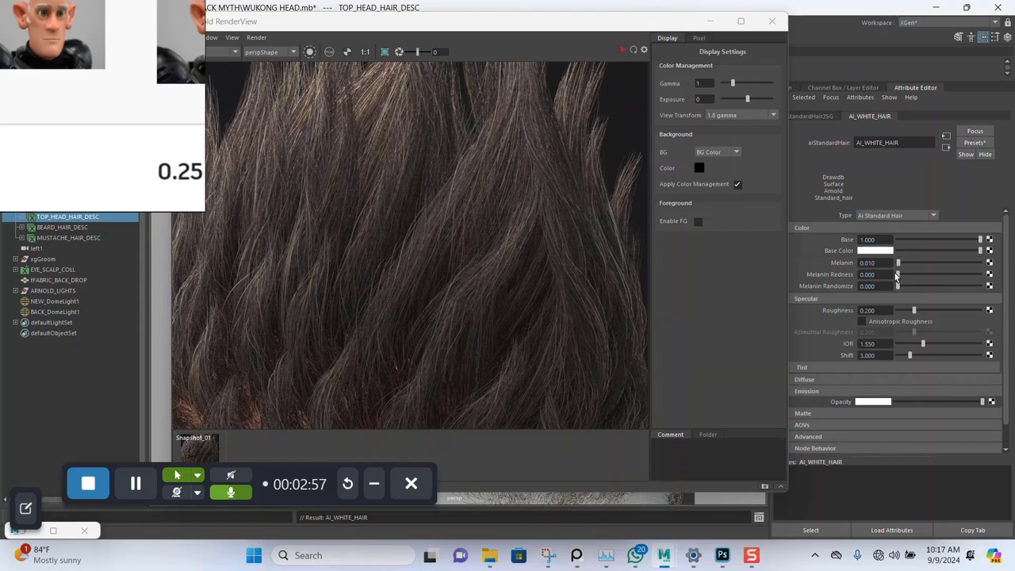
pyautogui.moveTo(897, 275); pyautogui.dragTo(929, 276)
pyautogui.doubleClick(873, 274)
pyautogui.write('0')
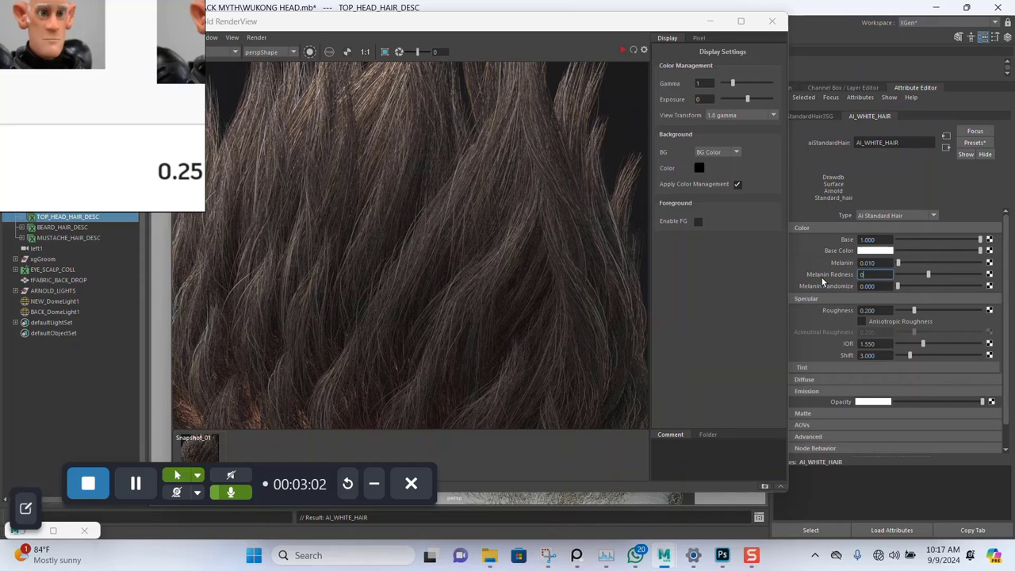
pyautogui.write('.5')
pyautogui.press('Return')
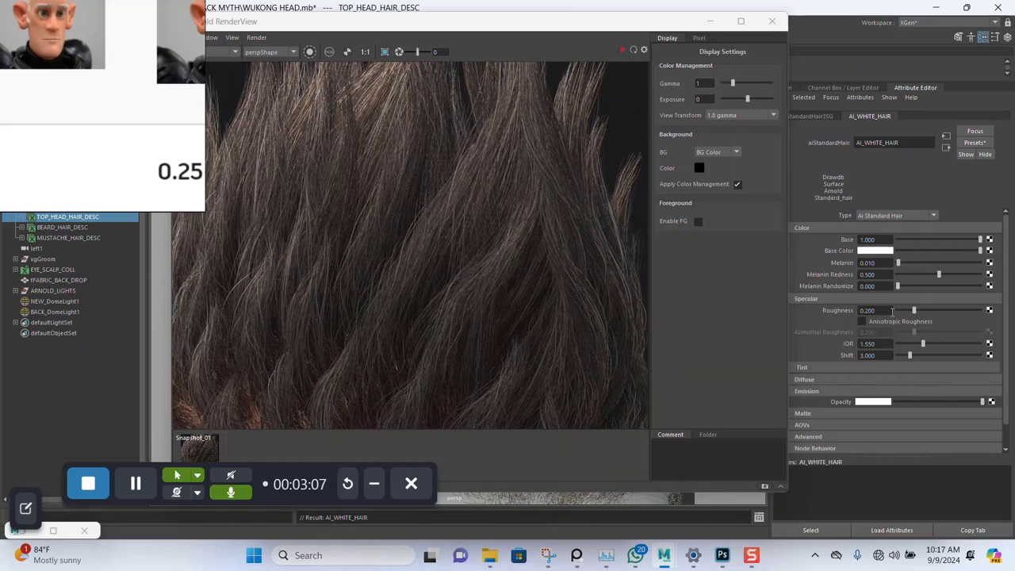
# Set the white hair material's specular Shift to 3.6 and its Roughness to 0.5, consulting the reference board's shift table
pyautogui.moveTo(893, 354); pyautogui.dragTo(845, 358)
pyautogui.write('3')
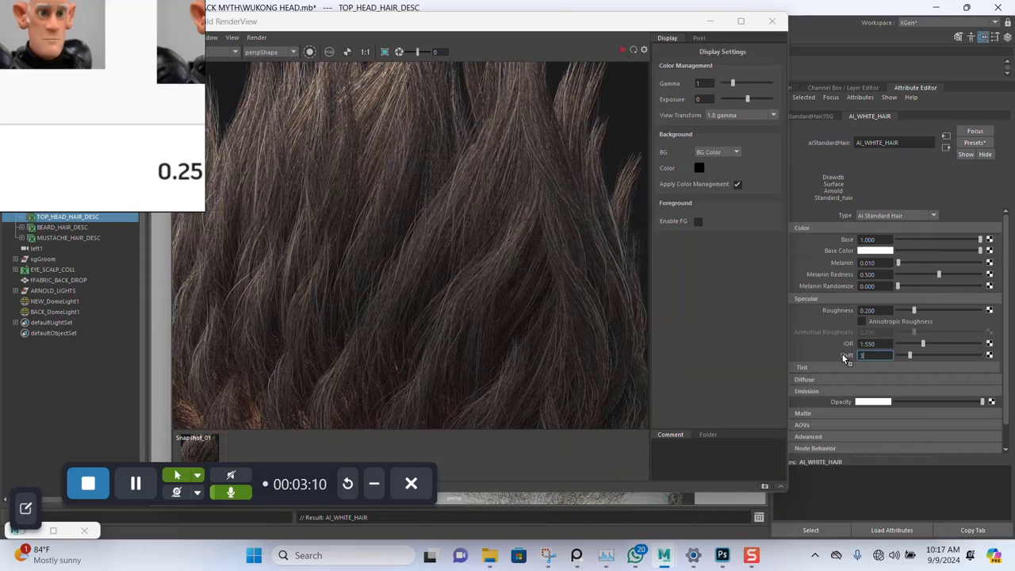
pyautogui.write('.6')
pyautogui.press('Return')
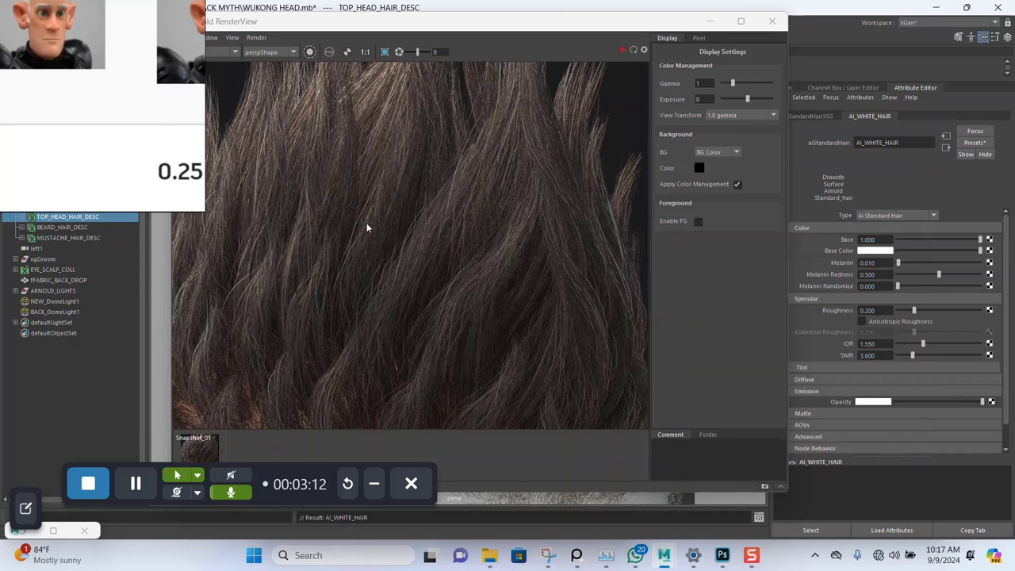
pyautogui.keyDown('ctrl'); pyautogui.scroll(-3, 84, 140); pyautogui.keyUp('ctrl')
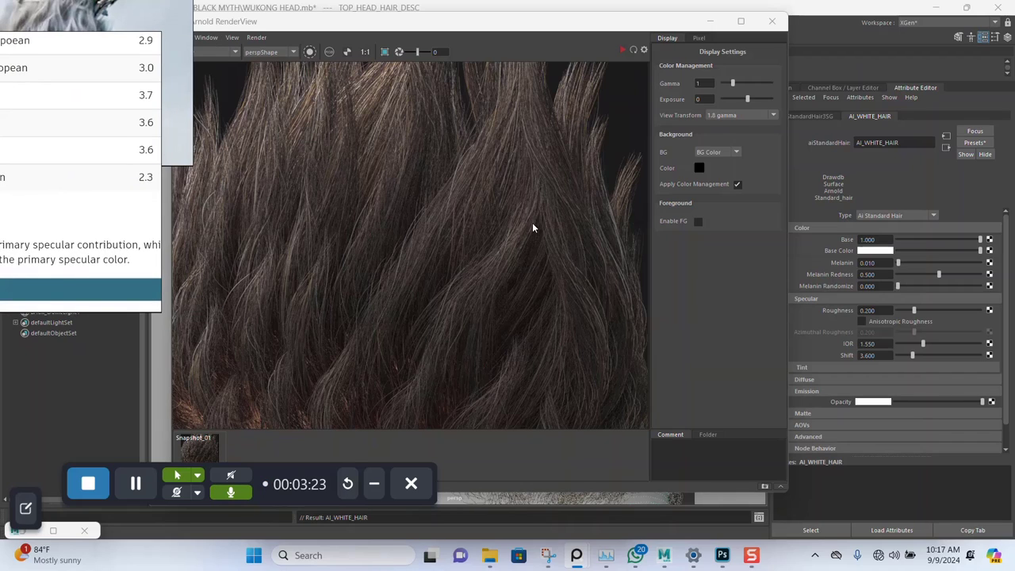
pyautogui.click(881, 311)
pyautogui.write('0.5')
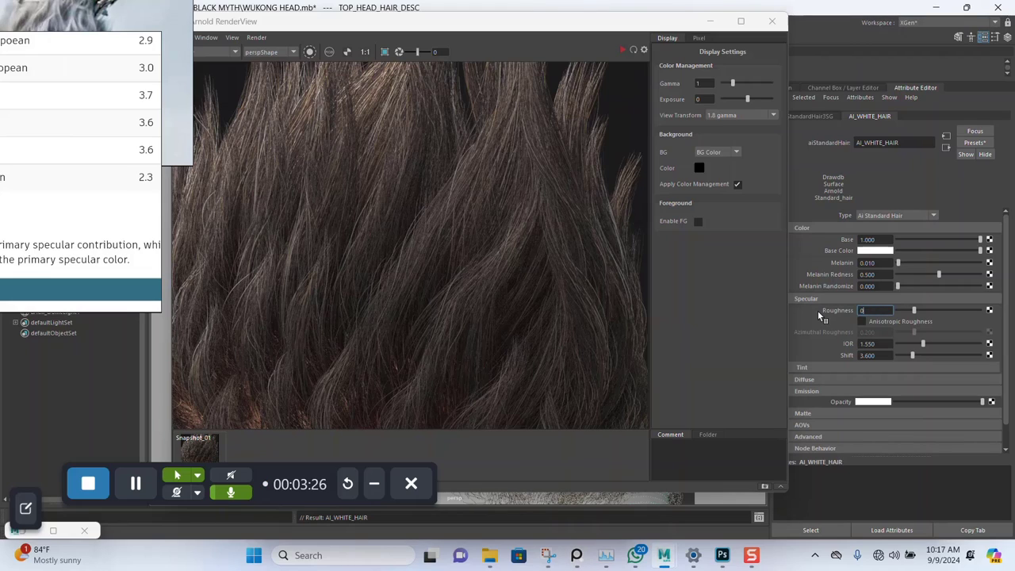
pyautogui.press('Return')
# Start an Arnold render of the white hair and inspect the whole head of hair as it resolves
pyautogui.click(623, 50)
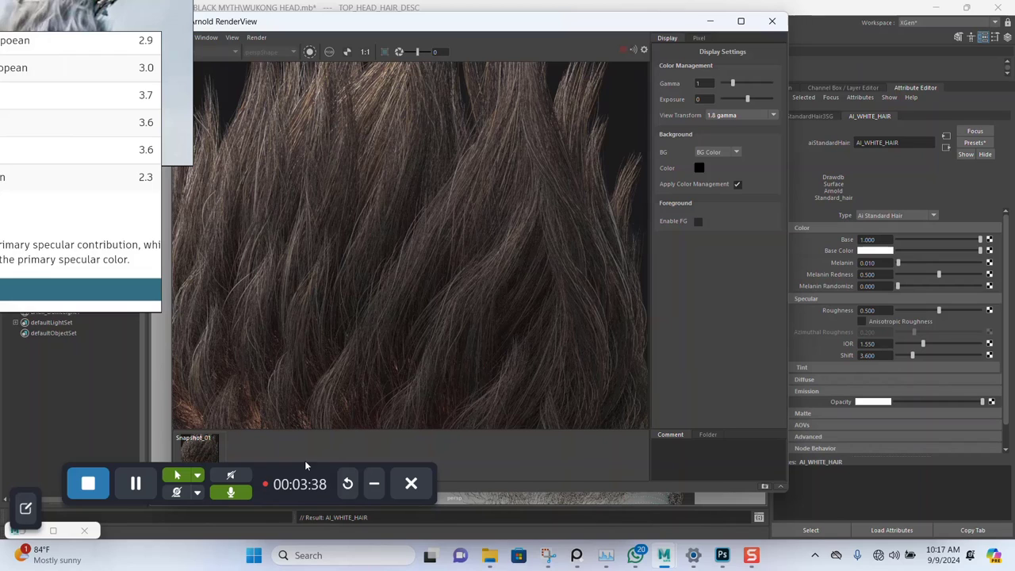
pyautogui.moveTo(283, 485); pyautogui.dragTo(286, 522)
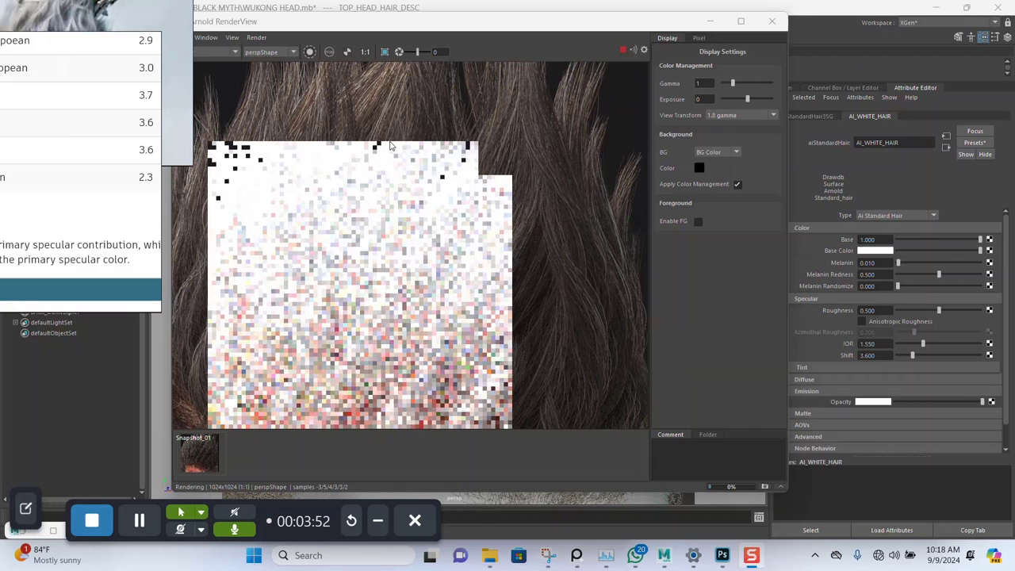
pyautogui.scroll(-1, 412, 262)
pyautogui.scroll(-1, 411, 262)
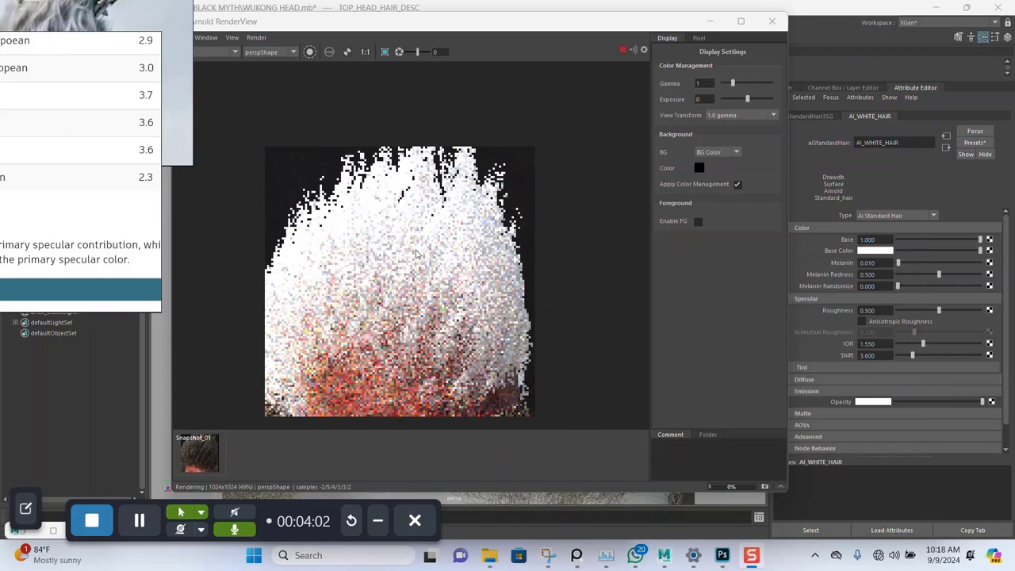
pyautogui.scroll(2, 415, 254)
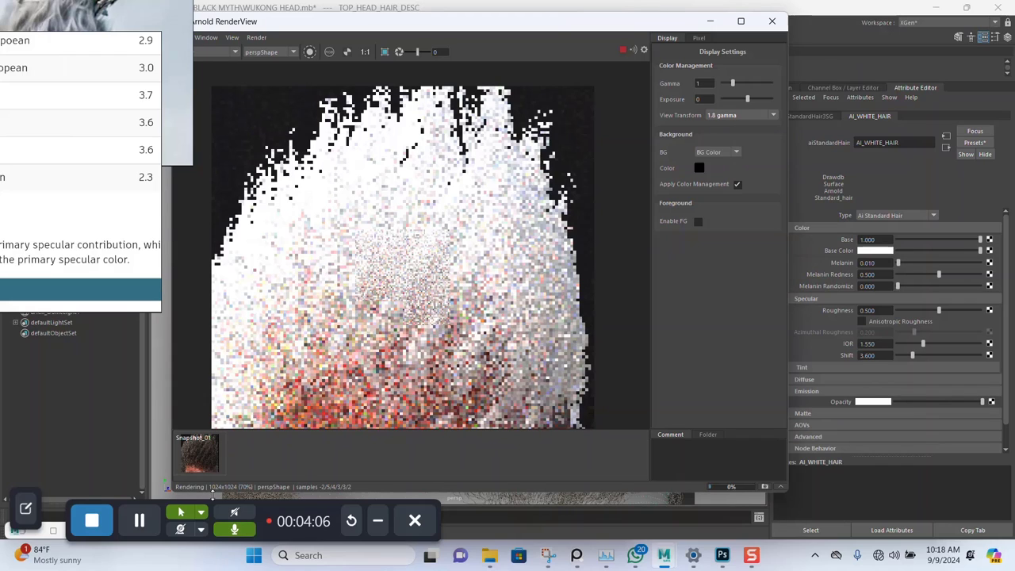
# Limit the render to a small crop region in the upper middle of the hair, inspect it closely, and stop the render
pyautogui.click(384, 51)
pyautogui.moveTo(357, 183); pyautogui.dragTo(428, 251)
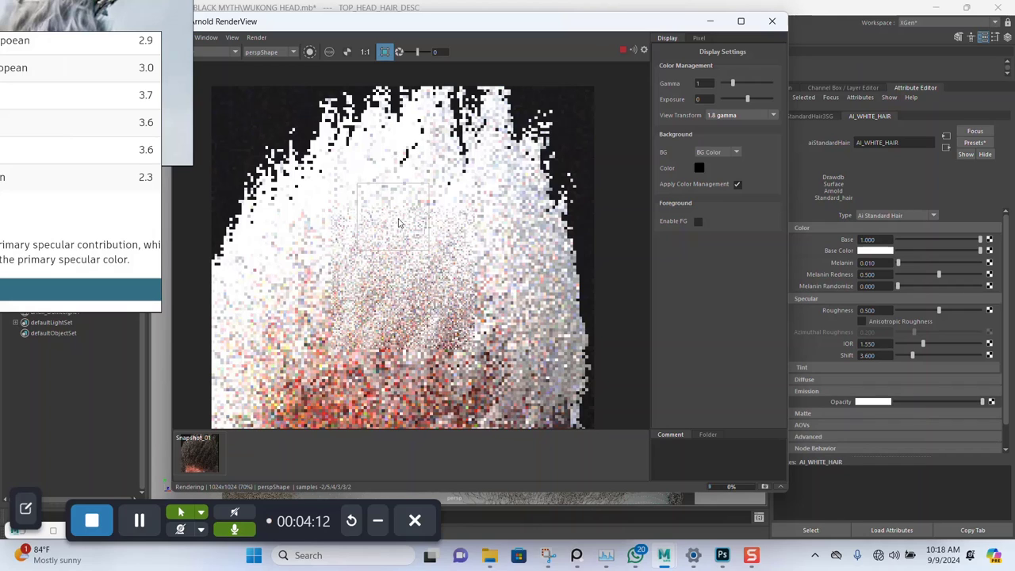
pyautogui.click(398, 227)
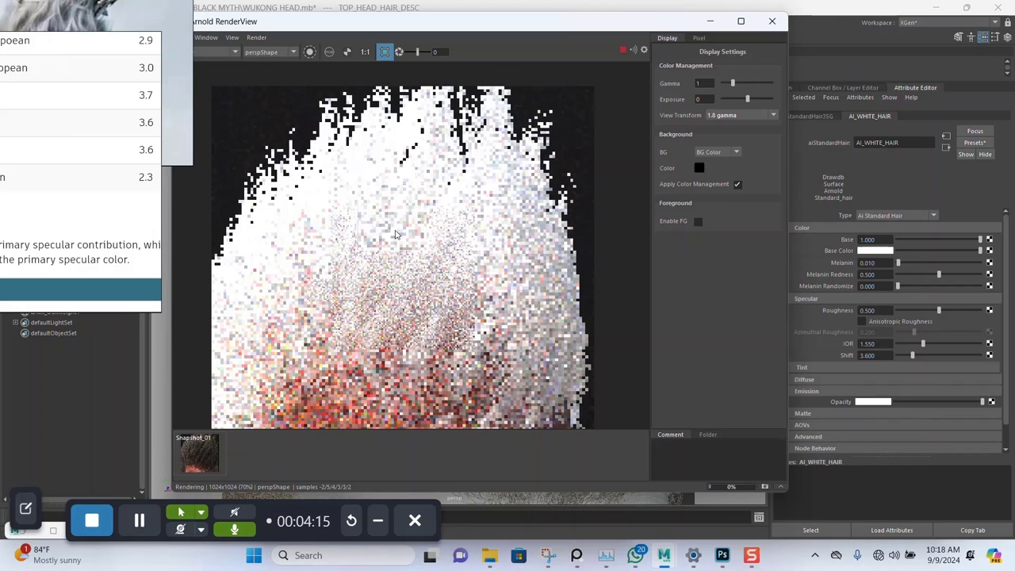
pyautogui.scroll(2, 398, 234)
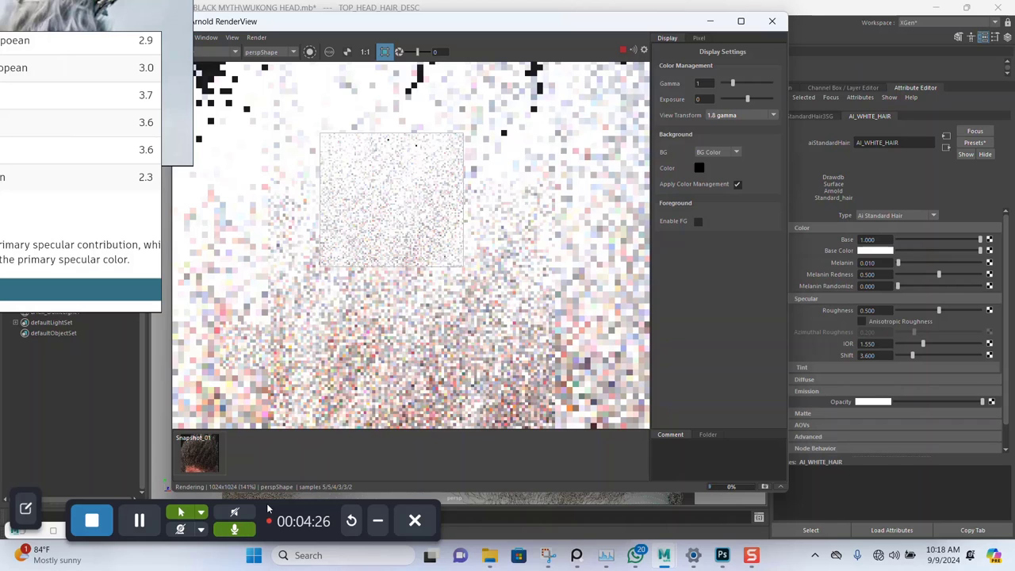
pyautogui.click(138, 520)
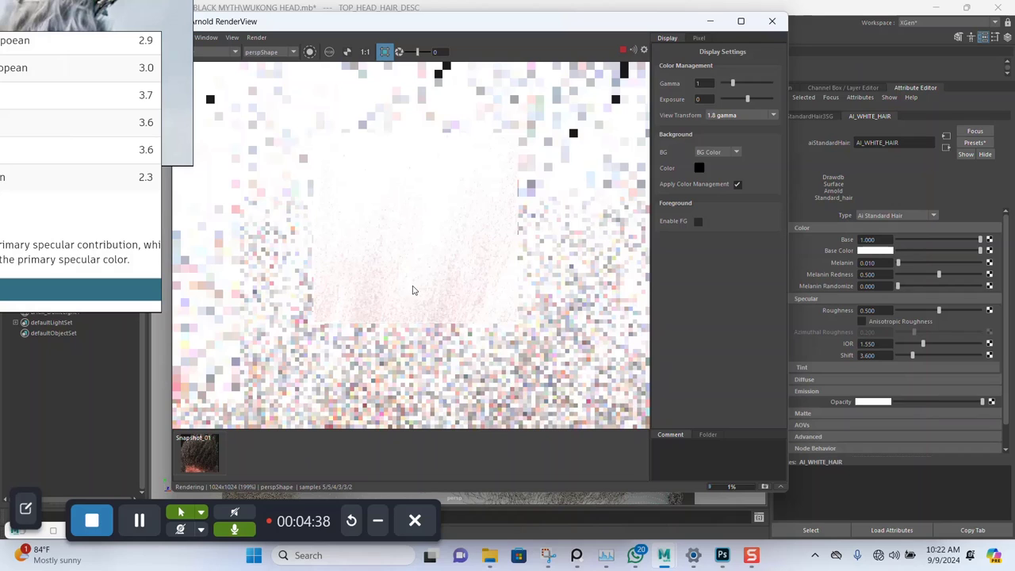
pyautogui.scroll(-2, 420, 296)
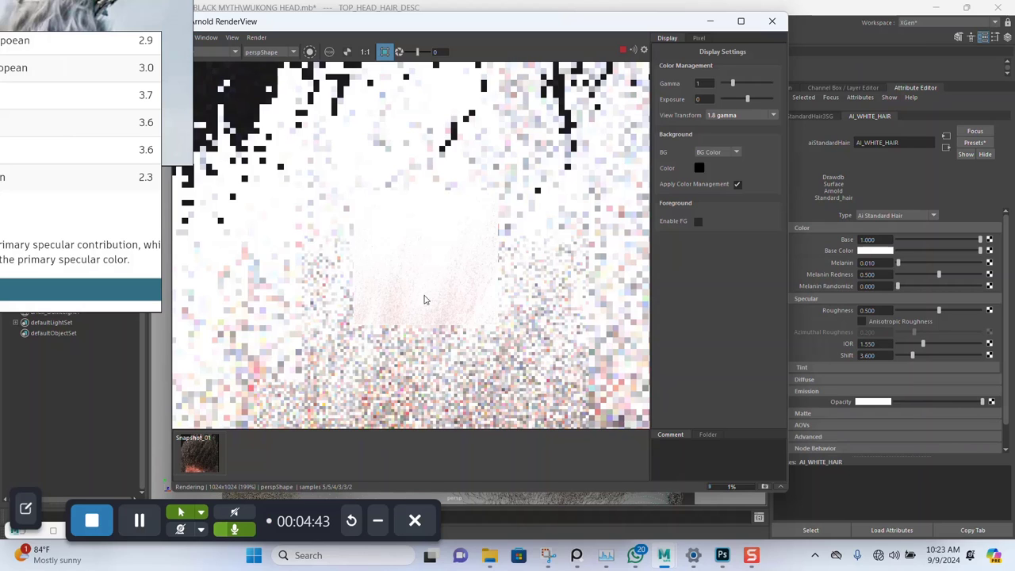
pyautogui.scroll(2, 425, 300)
pyautogui.scroll(-2, 424, 300)
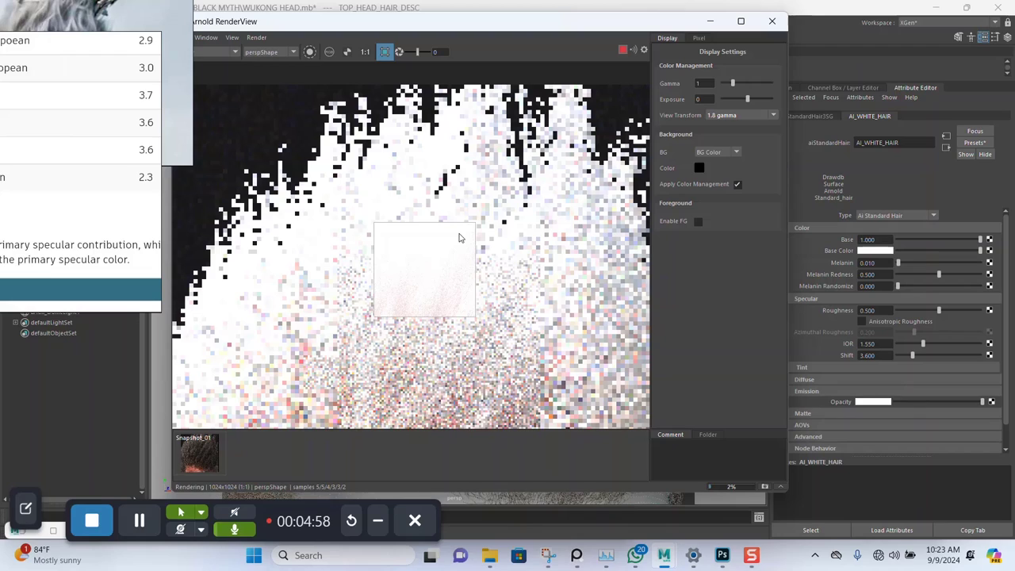
pyautogui.press('Escape')
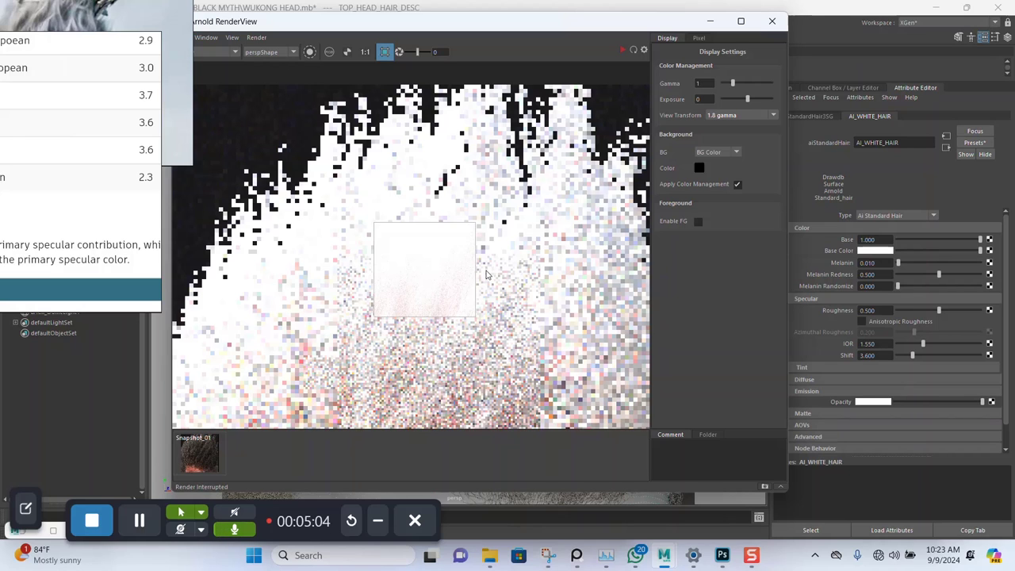
# Minimize the render view and select HEAD_HAIR_SCALP inside the HAIR_SCALP group
pyautogui.click(709, 23)
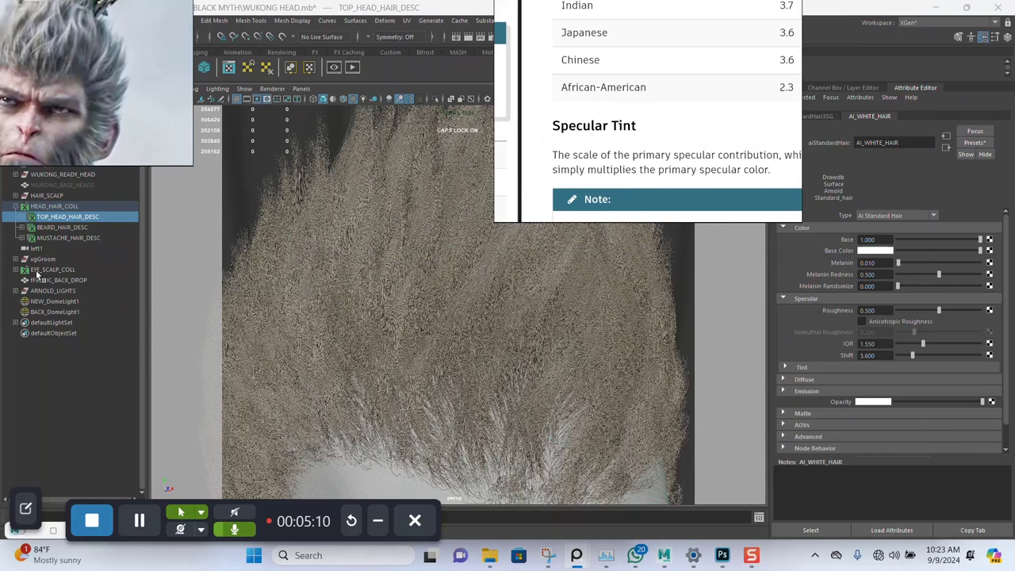
pyautogui.click(15, 195)
pyautogui.click(54, 207)
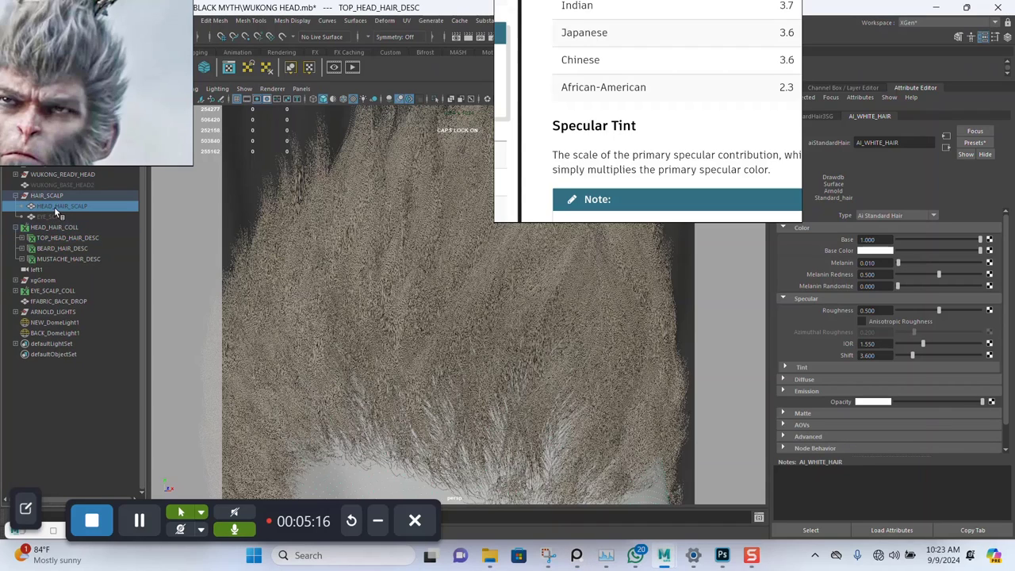
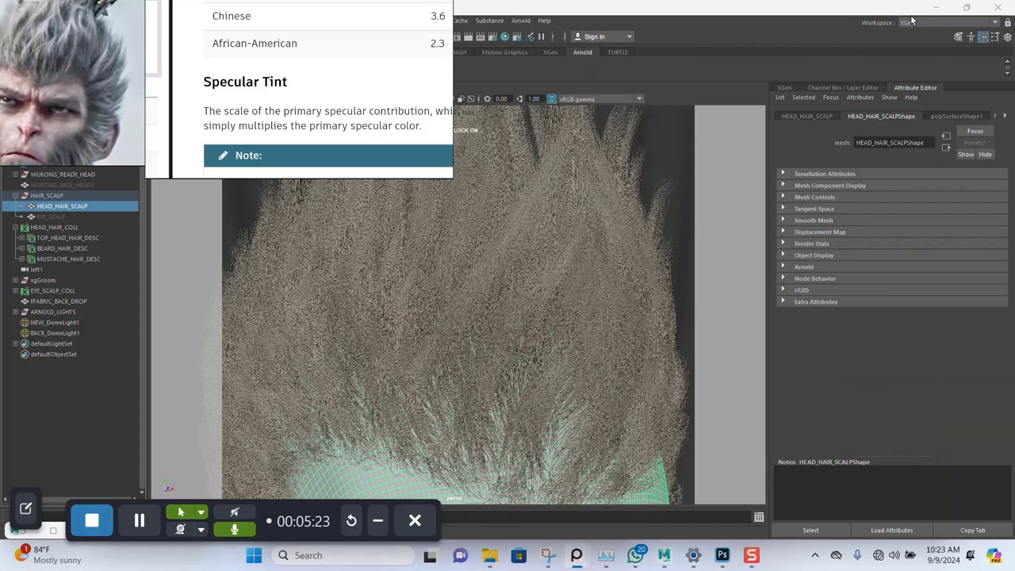
# Move the reference board aside and display the complete UV layout of HEAD_HAIR_SCALP in the UV Editor
pyautogui.moveTo(374, 95); pyautogui.dragTo(961, 121)
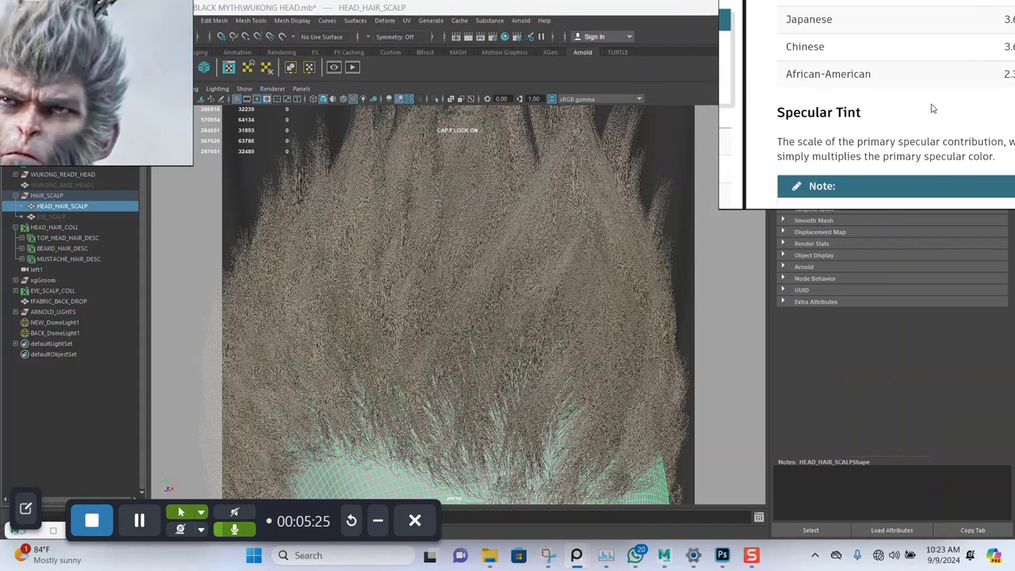
pyautogui.click(406, 21)
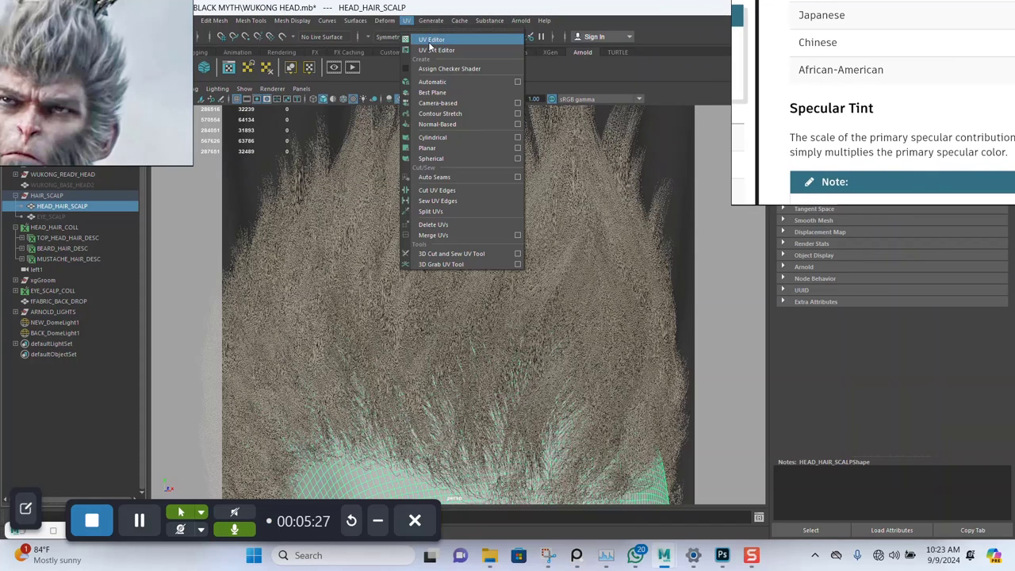
pyautogui.click(431, 42)
pyautogui.scroll(-5, 427, 300)
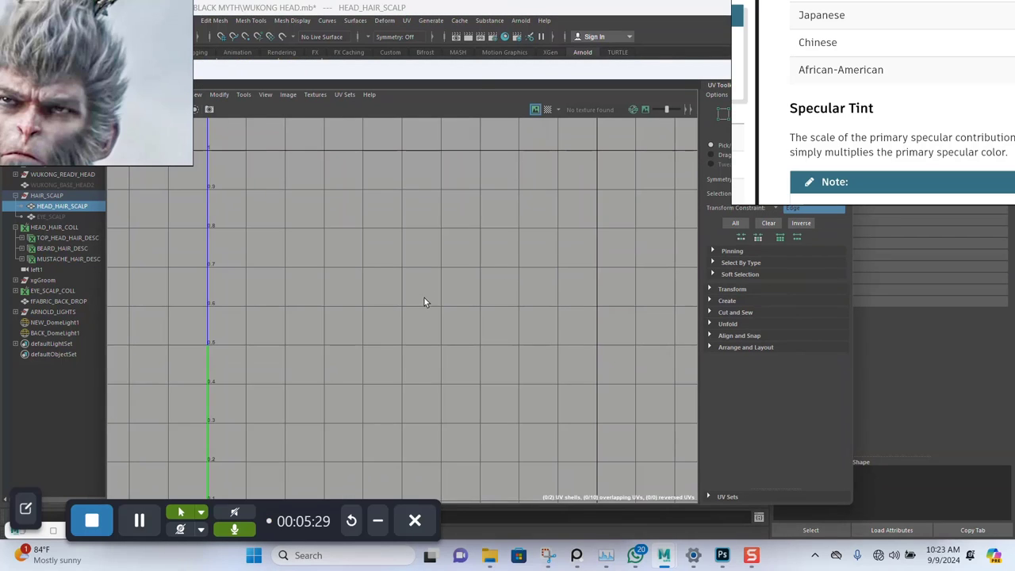
pyautogui.moveTo(471, 282); pyautogui.dragTo(441, 267, button='right')
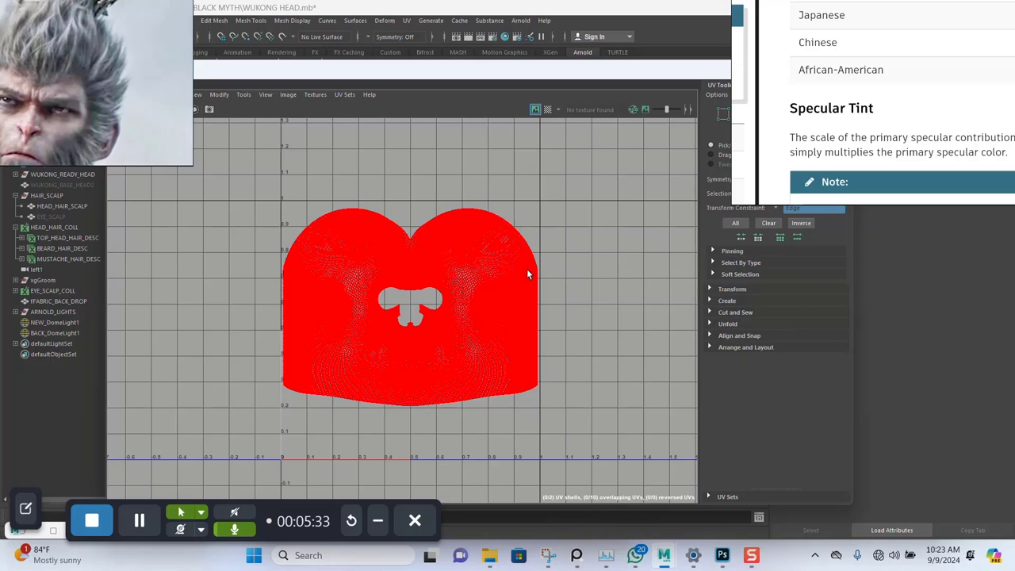
# Reselect HEAD_HAIR_SCALP and move the reference board with the Specular Tint notes clear of the UV Toolkit
pyautogui.click(530, 267)
pyautogui.click(588, 245)
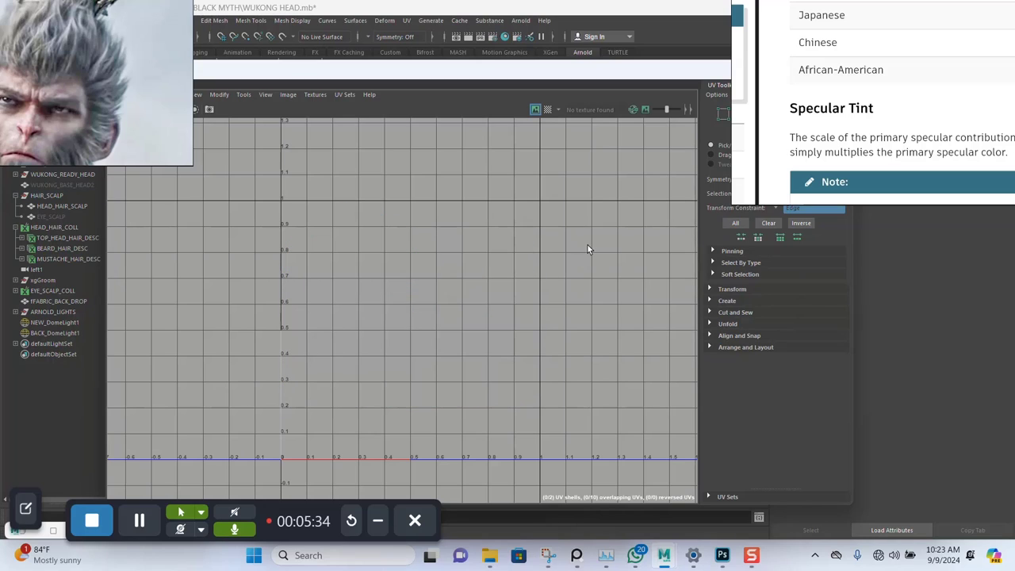
pyautogui.click(67, 206)
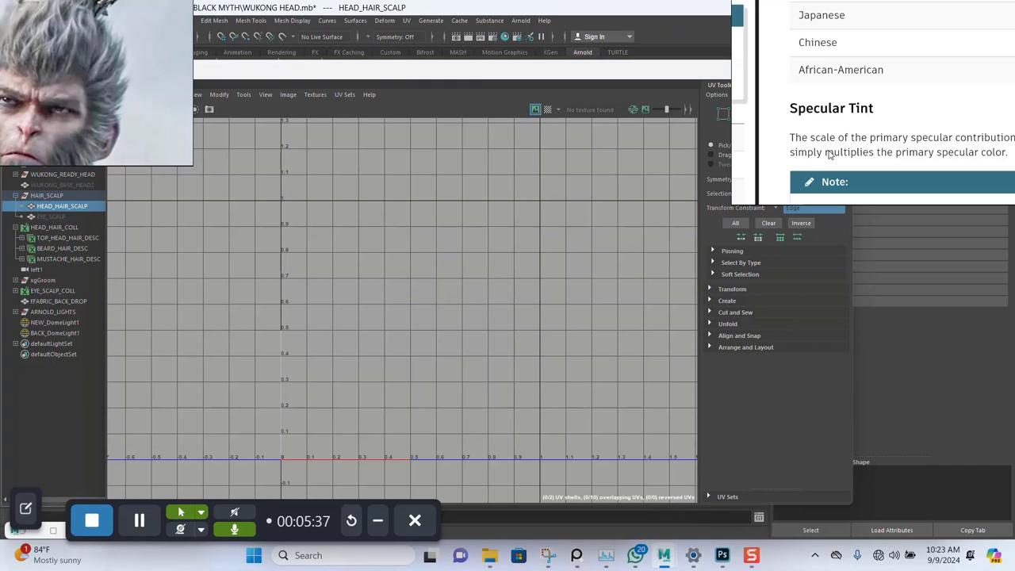
pyautogui.moveTo(821, 153); pyautogui.dragTo(879, 26)
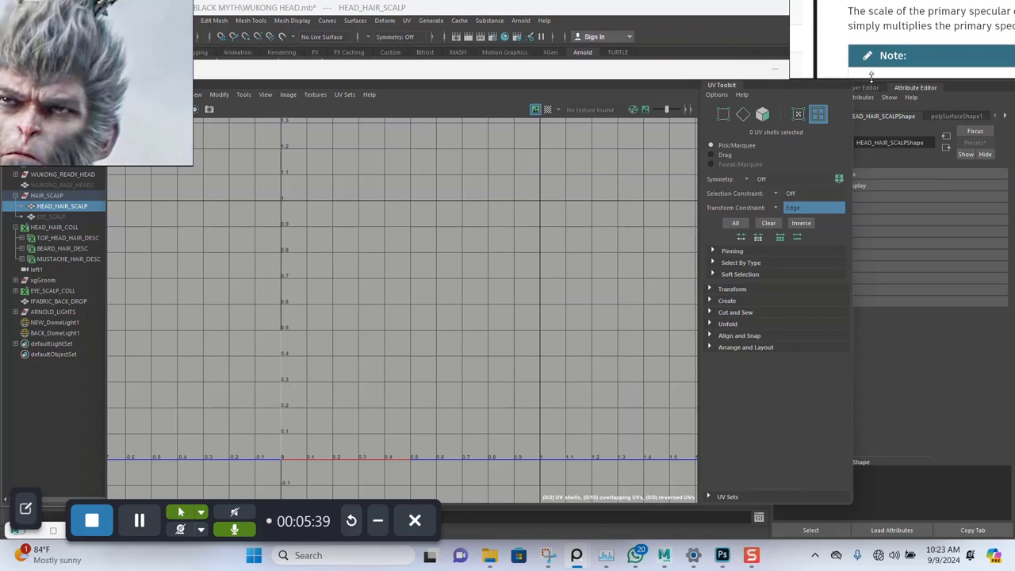
# Select the scalp's main UV shell, examine its layout around the eye and nose opening, and minimize the UV Editor
pyautogui.scroll(-2, 402, 266)
pyautogui.moveTo(469, 257); pyautogui.dragTo(438, 236, button='right')
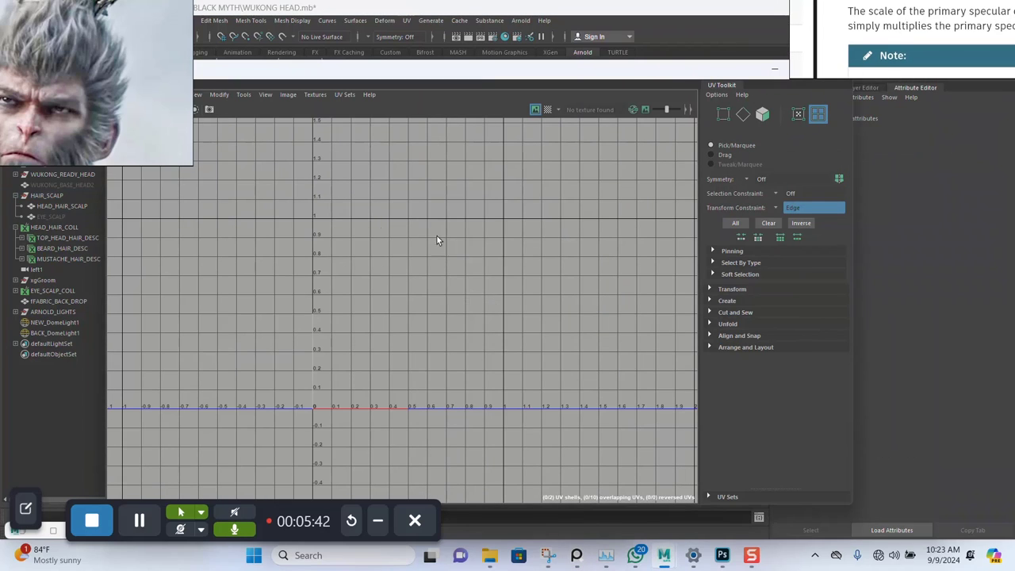
pyautogui.click(381, 242)
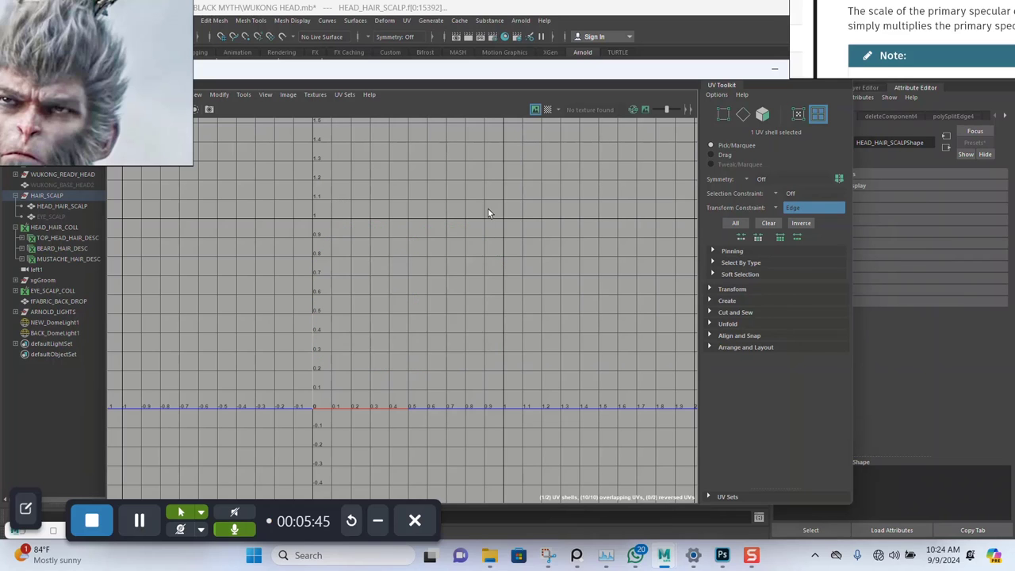
pyautogui.scroll(1, 432, 272)
pyautogui.scroll(5, 432, 272)
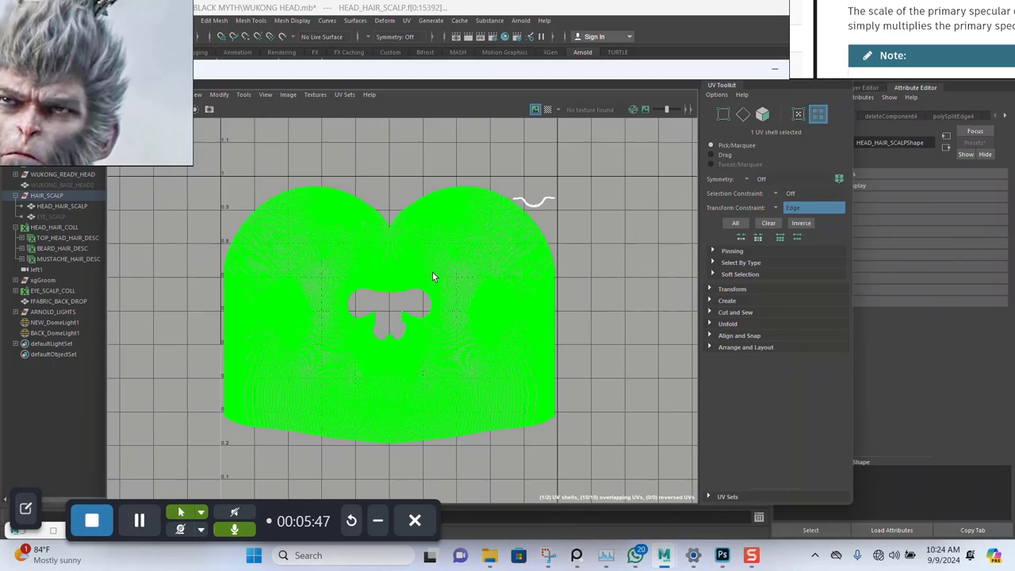
pyautogui.scroll(2, 433, 272)
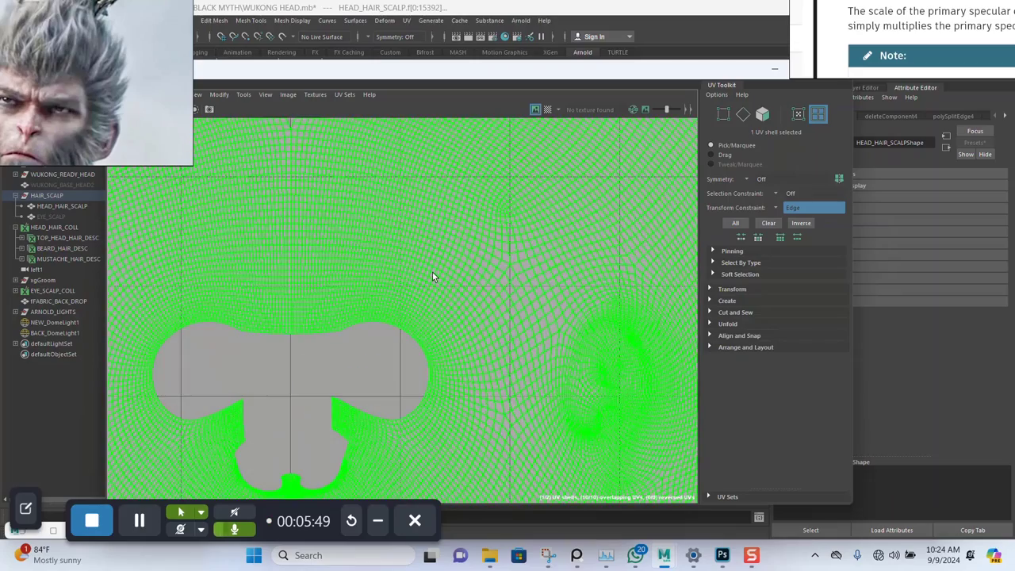
pyautogui.scroll(-3, 433, 272)
pyautogui.scroll(-2, 433, 277)
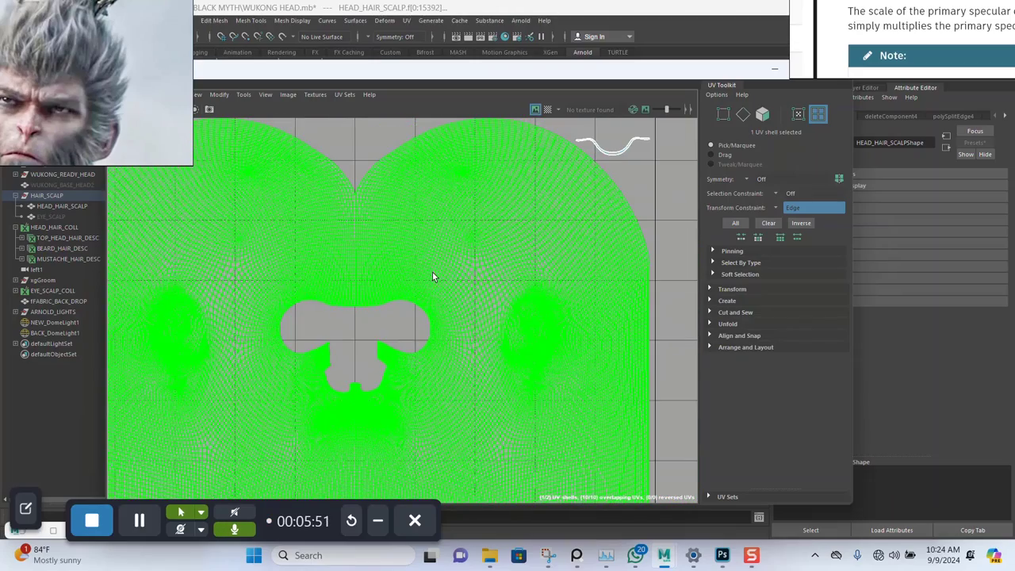
pyautogui.click(775, 73)
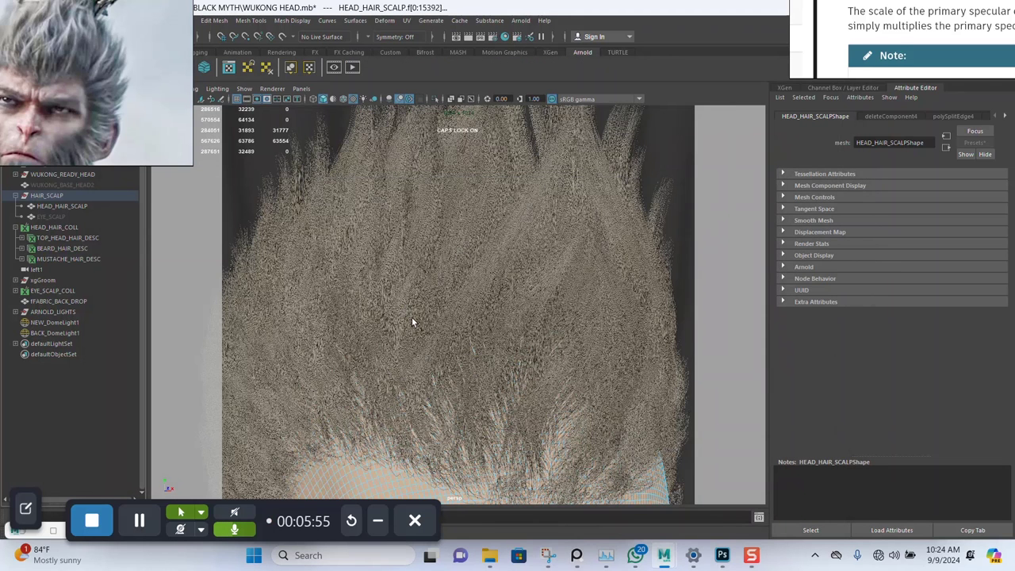
# Return the viewport to object selection and pick the HEAD_HAIR_SCALP mesh on the head
pyautogui.scroll(-5, 411, 316)
pyautogui.scroll(-3, 509, 327)
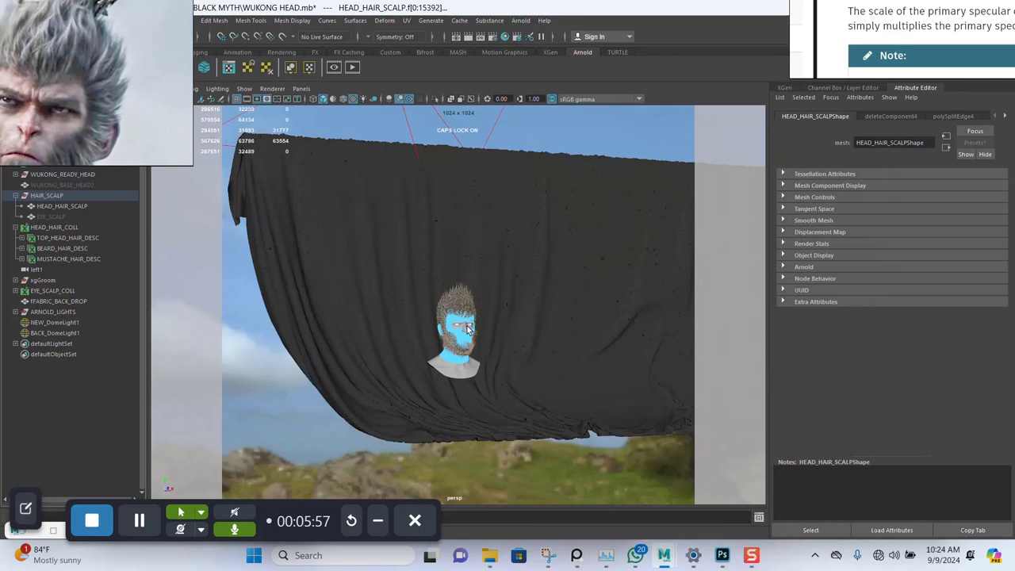
pyautogui.moveTo(554, 127); pyautogui.dragTo(570, 115, button='right')
pyautogui.click(511, 246)
pyautogui.scroll(6, 444, 342)
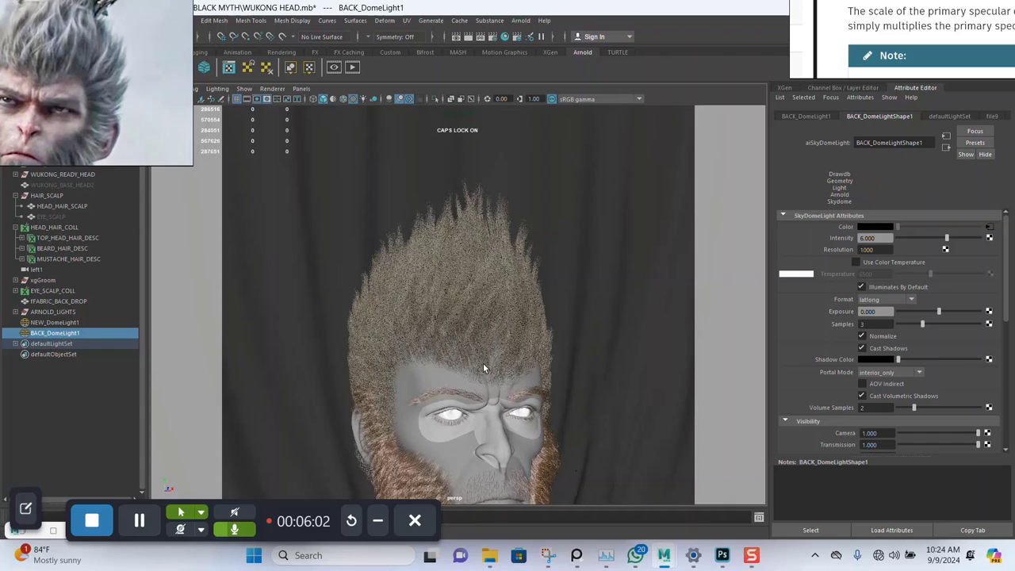
pyautogui.click(441, 408)
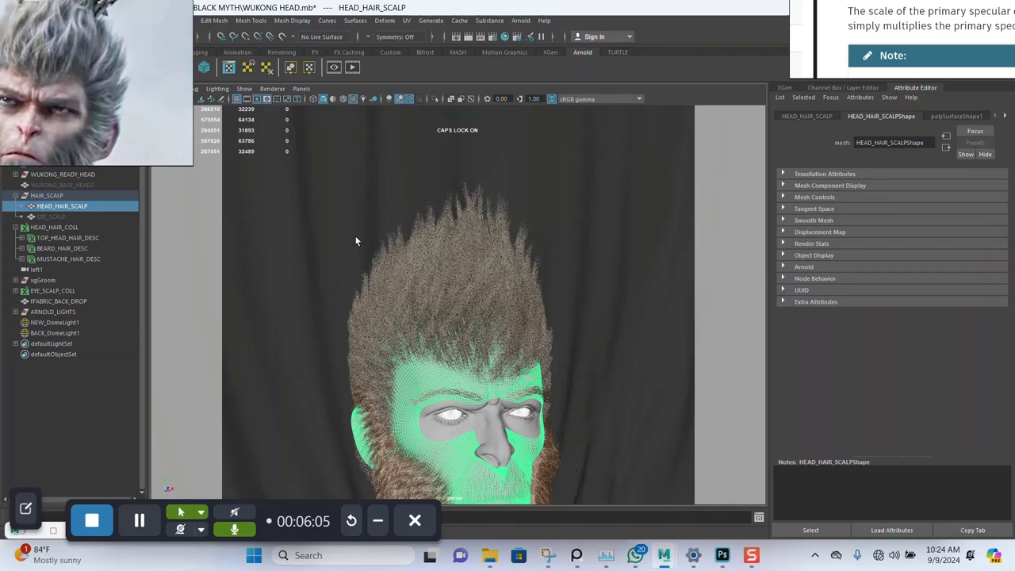
# Reopen the UV Editor for the scalp, examine its main UV shell in shell selection mode, and minimize the editor again
pyautogui.click(406, 20)
pyautogui.click(429, 40)
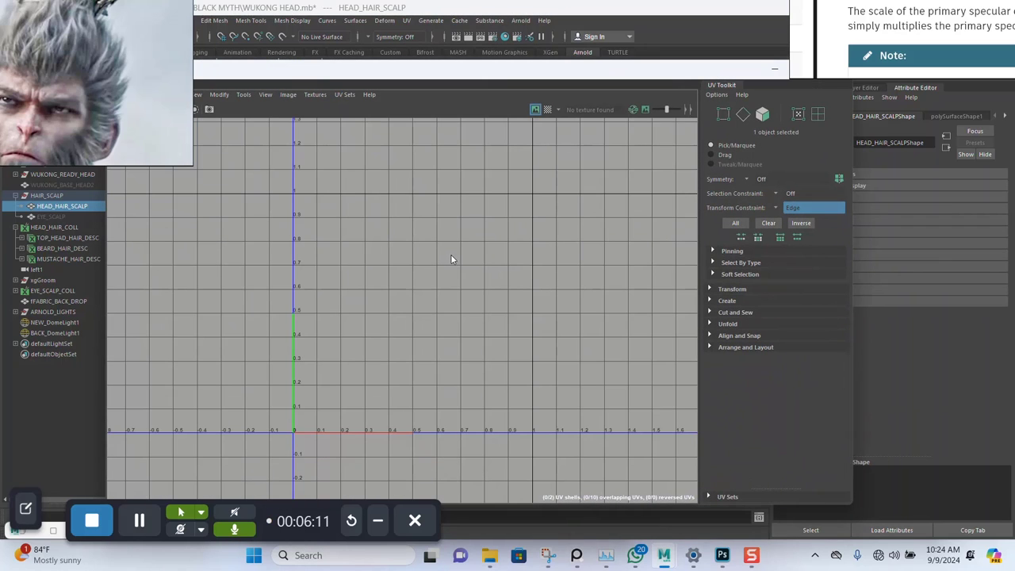
pyautogui.moveTo(451, 255); pyautogui.dragTo(431, 245, button='right')
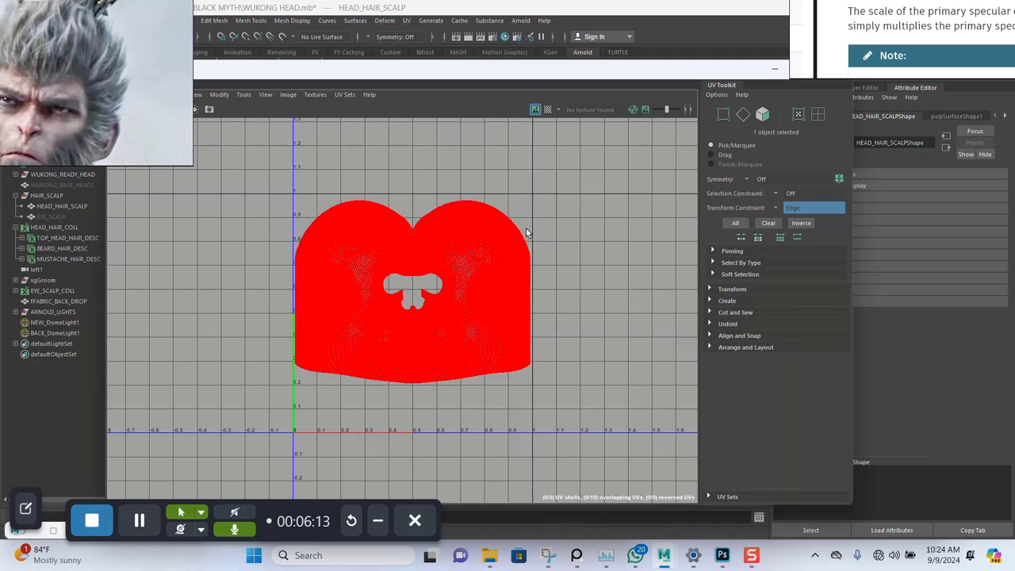
pyautogui.click(510, 257)
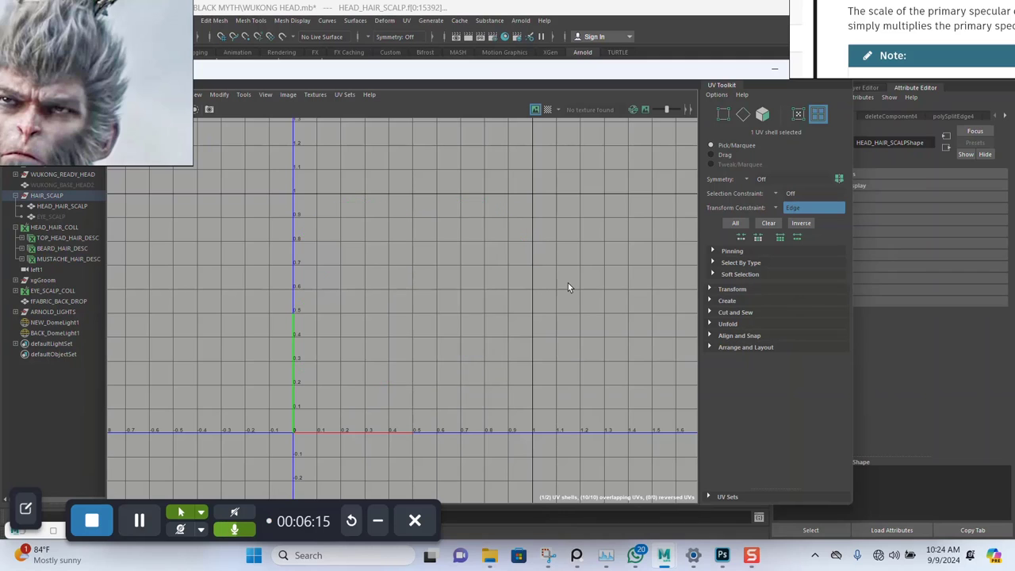
pyautogui.click(763, 116)
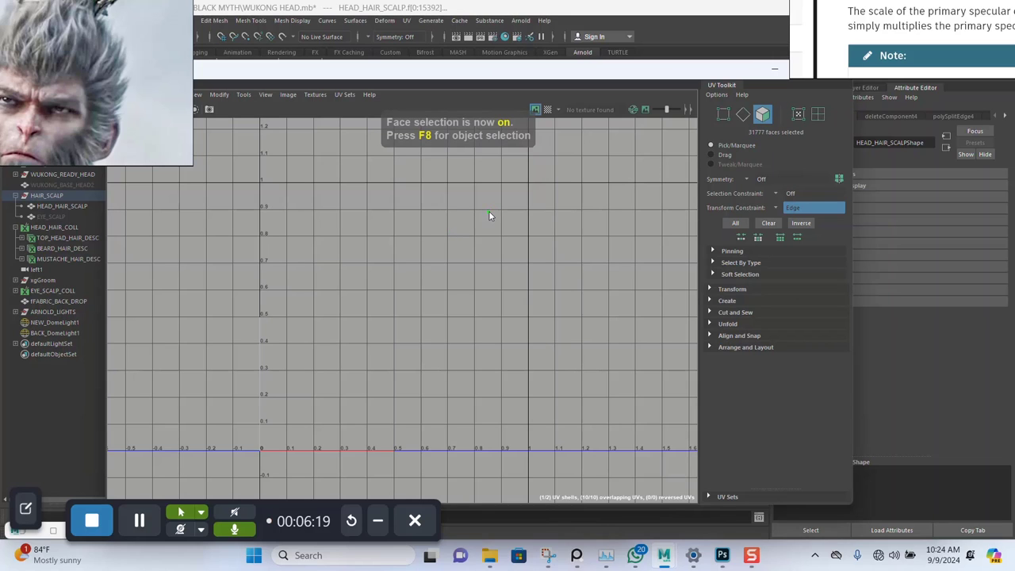
pyautogui.moveTo(489, 210); pyautogui.dragTo(449, 198, button='right')
pyautogui.click(427, 234)
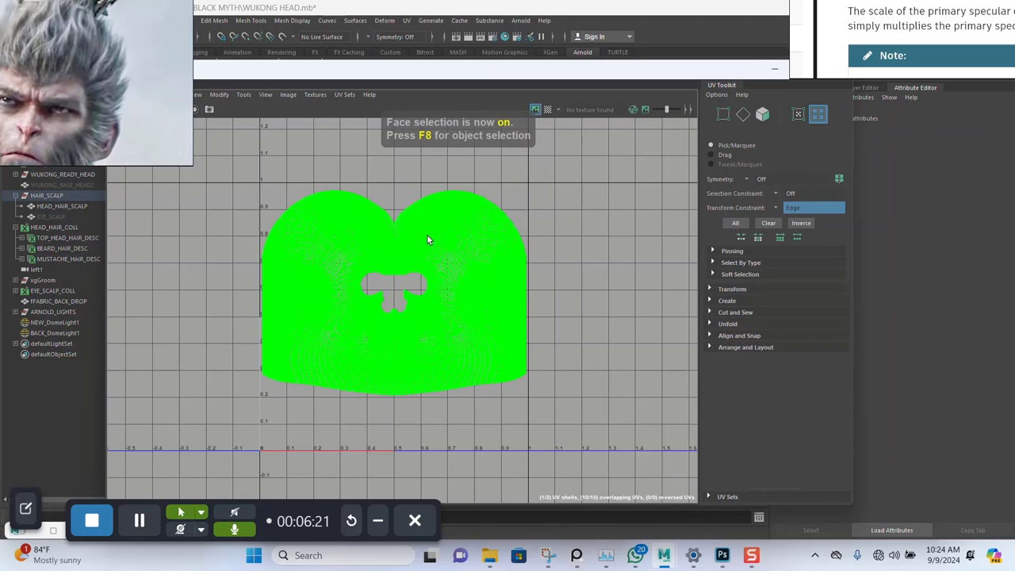
pyautogui.scroll(2, 446, 277)
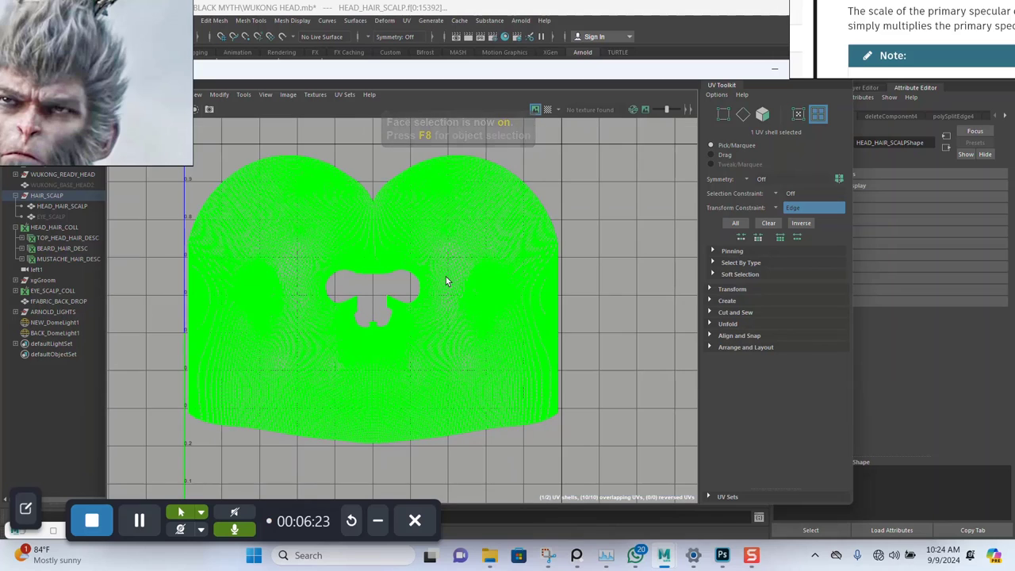
pyautogui.click(718, 112)
pyautogui.click(774, 70)
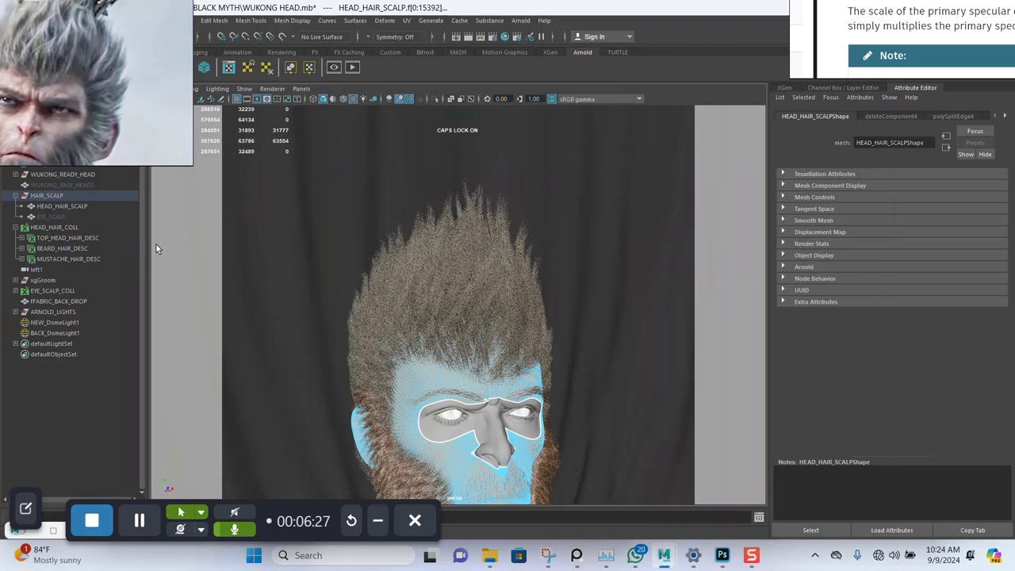
# Select HEAD_HAIR_SCALP as a whole object and start exporting the selection to the ZEXPORT folder of WUKONG BLACK MYTH
pyautogui.click(61, 207)
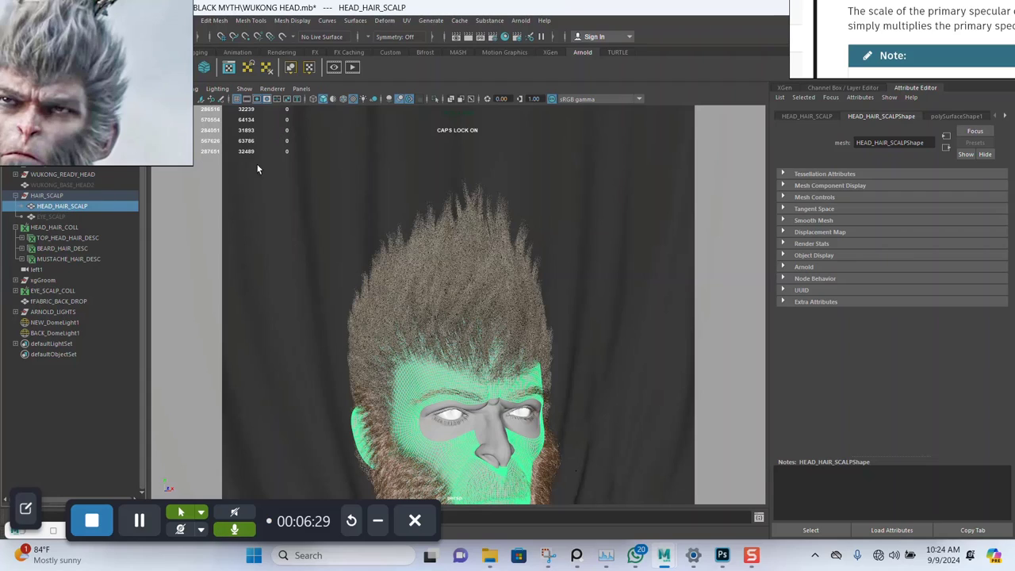
pyautogui.keyDown('alt'); pyautogui.moveTo(490, 335); pyautogui.dragTo(476, 308); pyautogui.keyUp('alt')
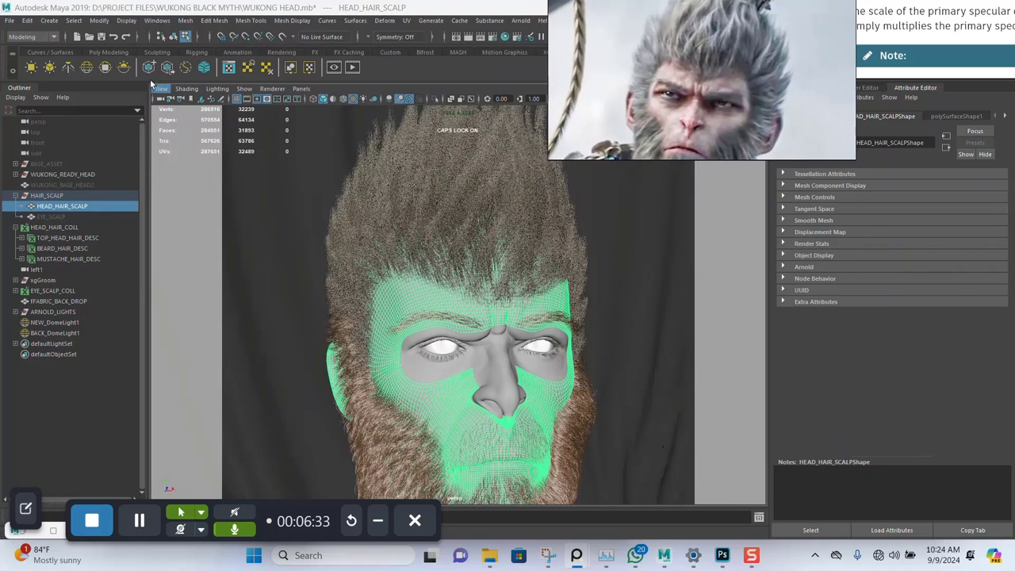
pyautogui.click(10, 20)
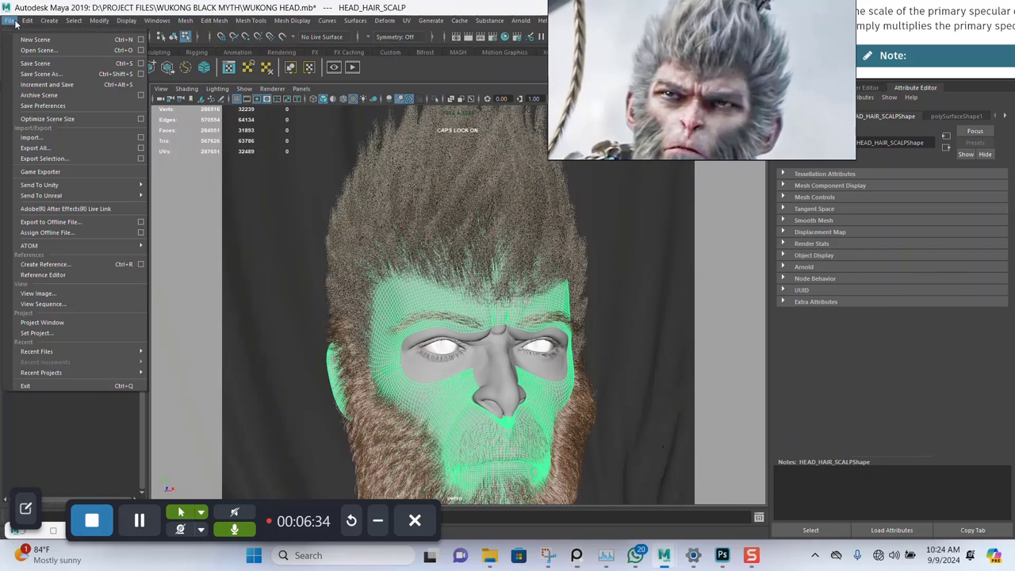
pyautogui.click(36, 155)
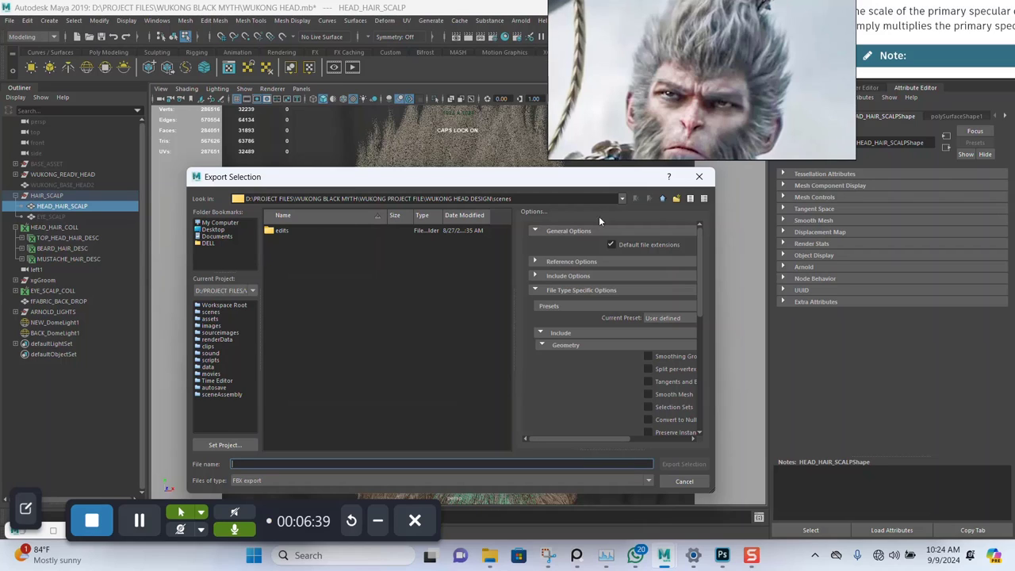
pyautogui.doubleClick(661, 199)
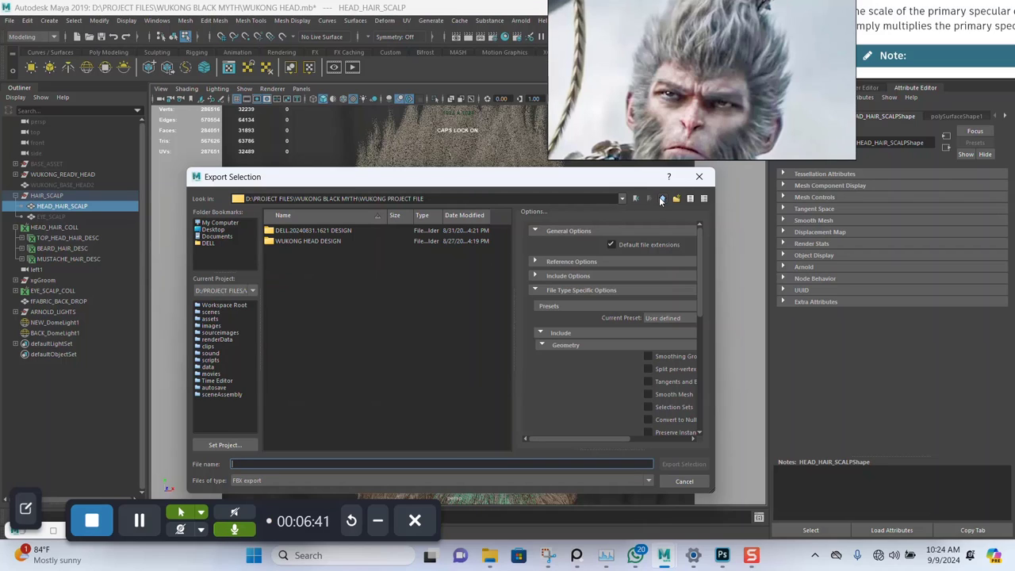
pyautogui.click(661, 199)
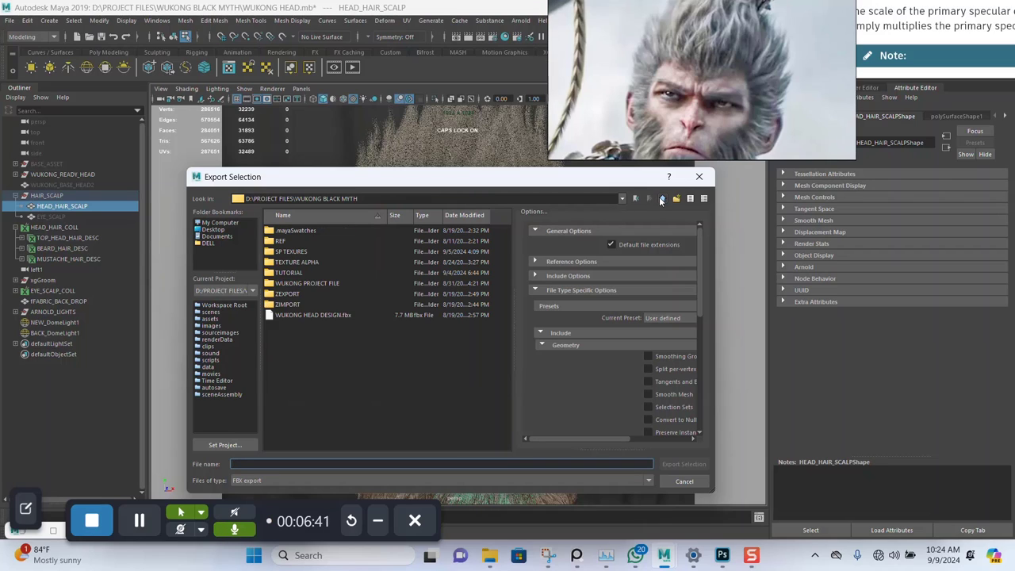
pyautogui.doubleClick(290, 295)
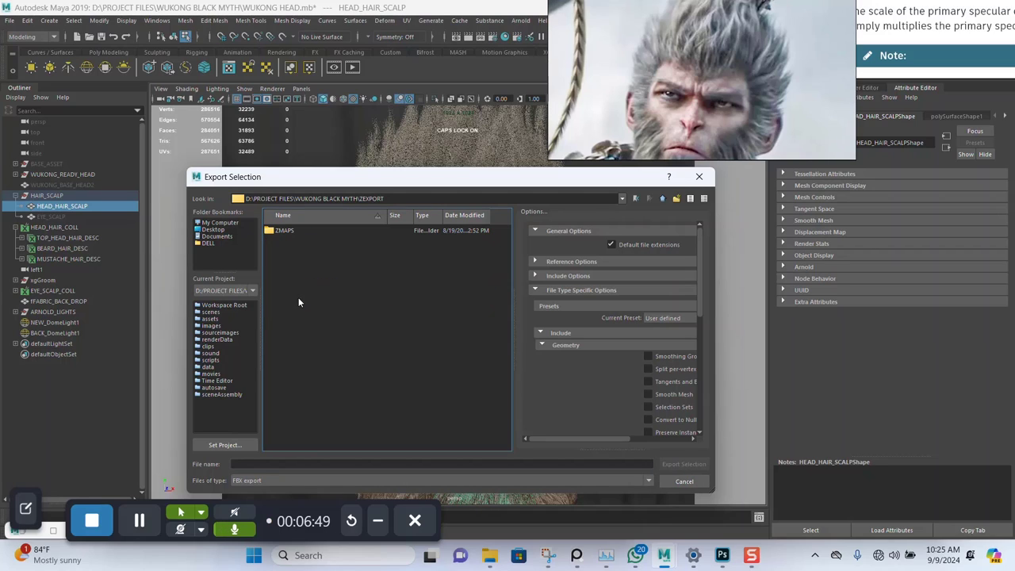
# Export the selected scalp mesh with the FBX export file type under the name HEAD SCALP
pyautogui.click(251, 480)
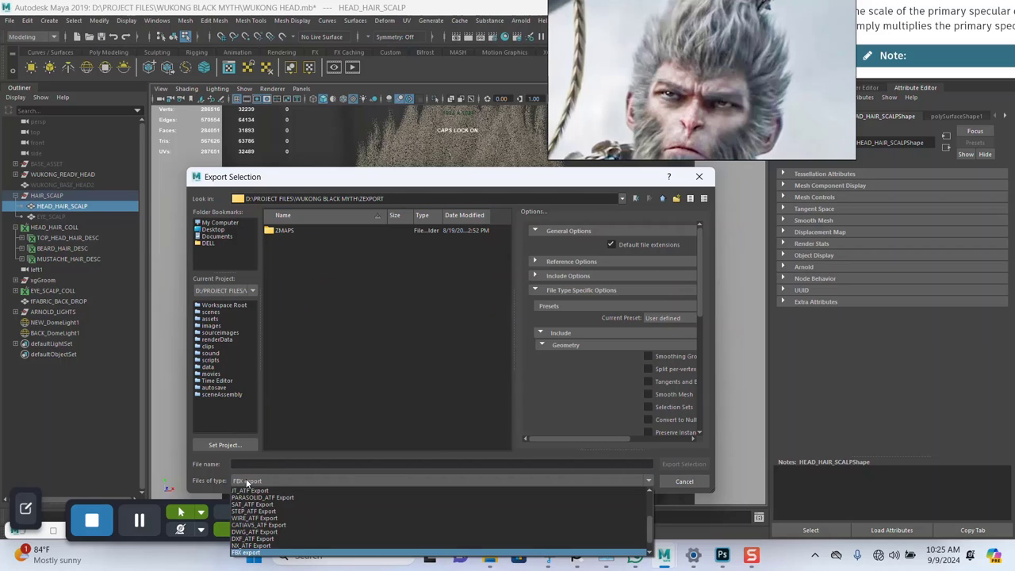
pyautogui.click(268, 447)
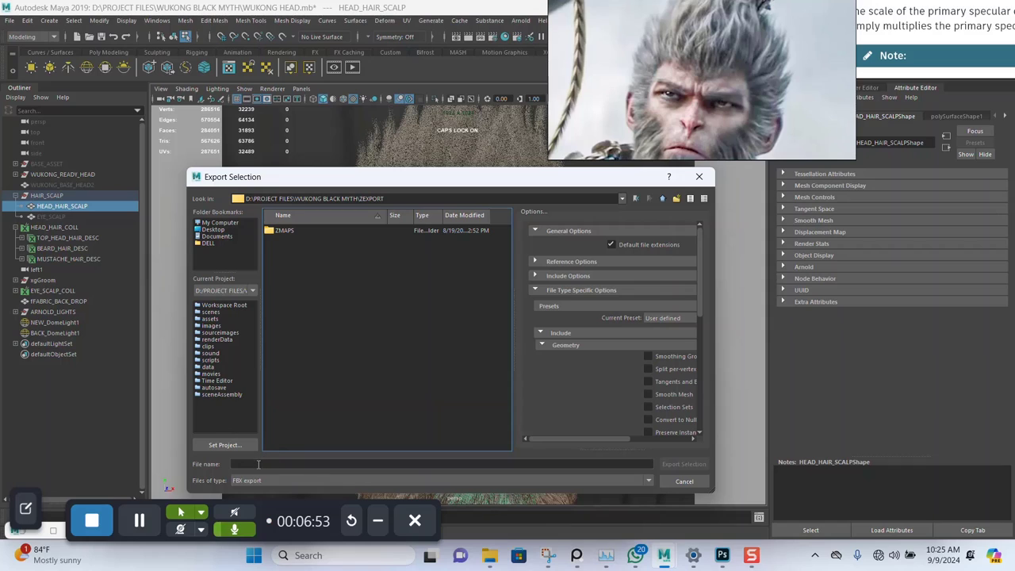
pyautogui.click(258, 465)
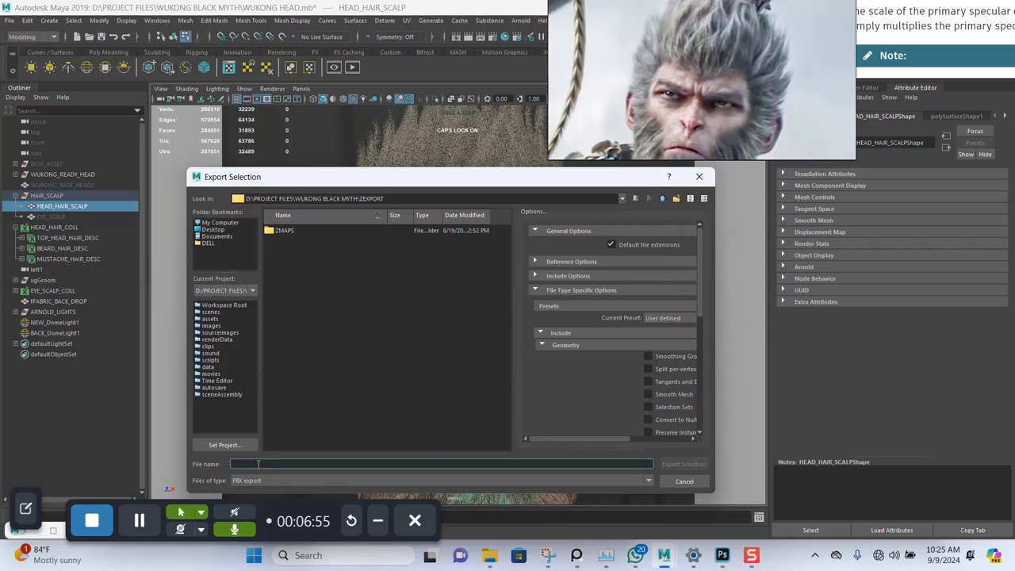
pyautogui.write('HEAD')
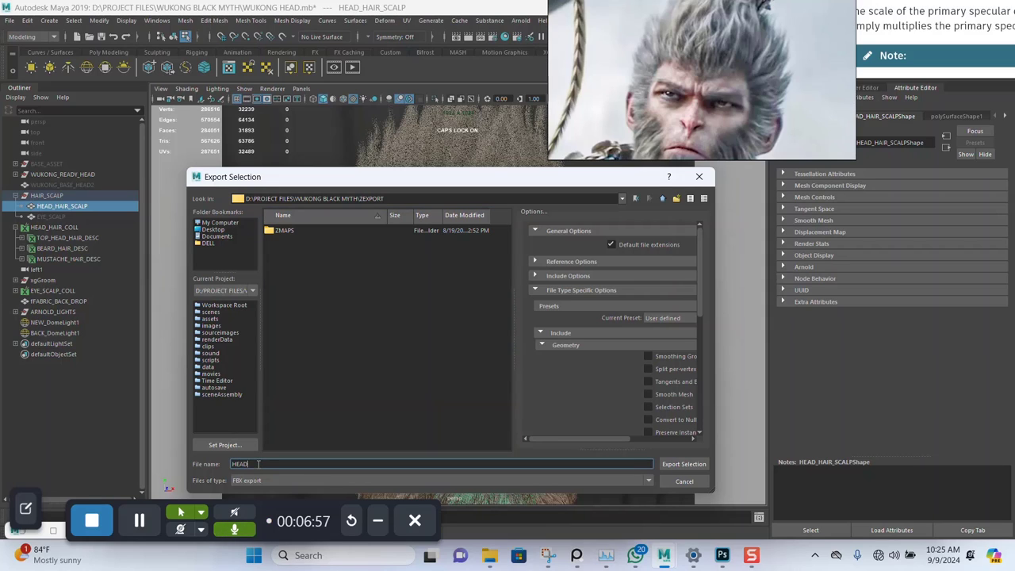
pyautogui.write('_HAIR_S')
pyautogui.write('CALP')
pyautogui.press('Return')
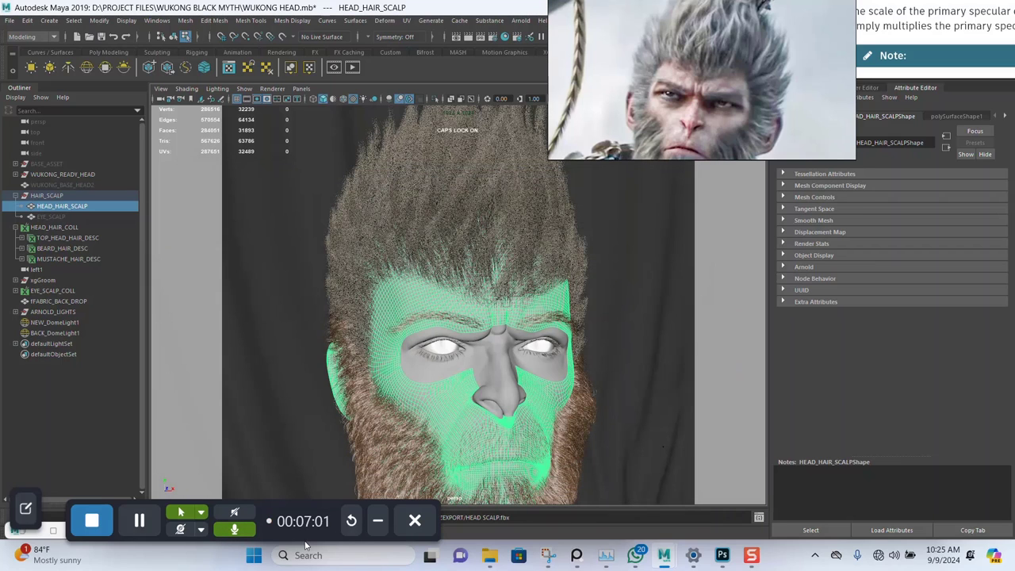
# Launch Substance Painter, continue past the GPU driver warning, and close the welcome window
pyautogui.click(359, 555)
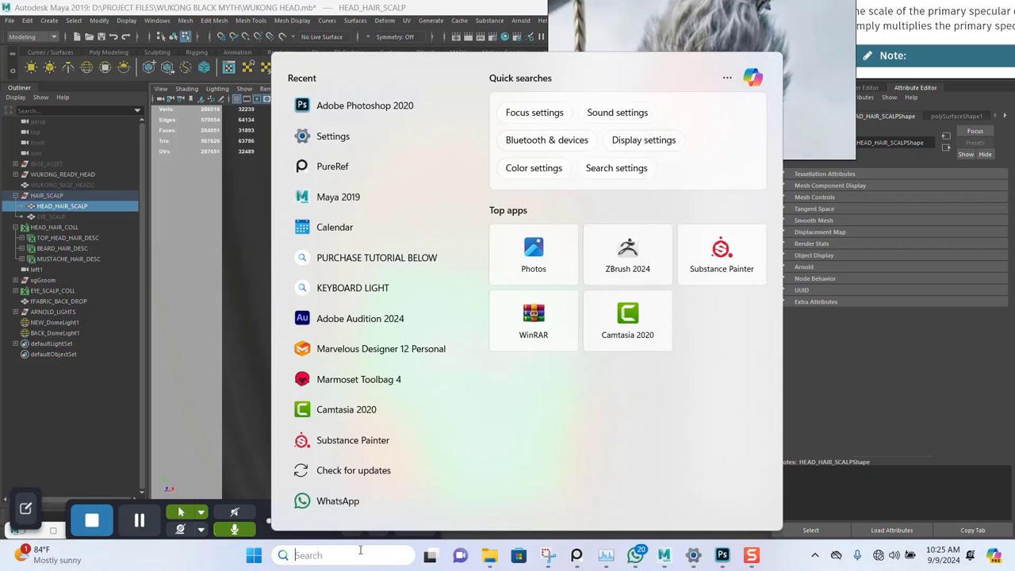
pyautogui.click(721, 254)
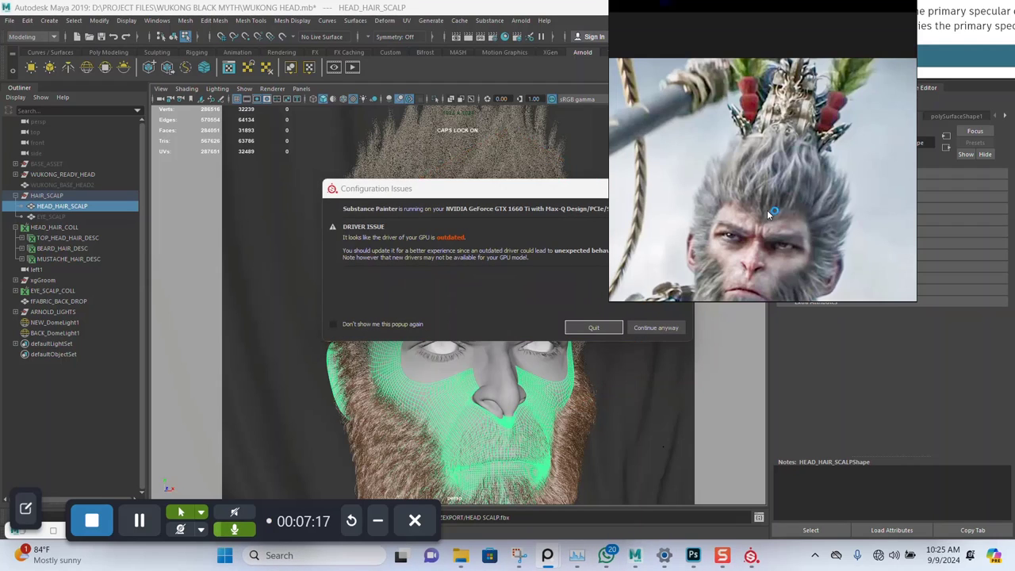
pyautogui.click(671, 332)
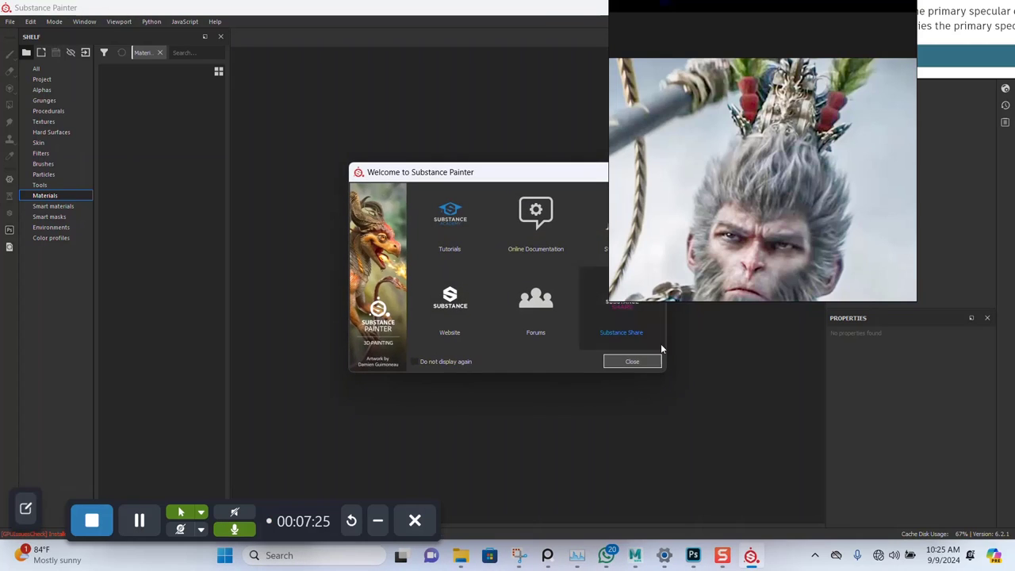
pyautogui.click(639, 363)
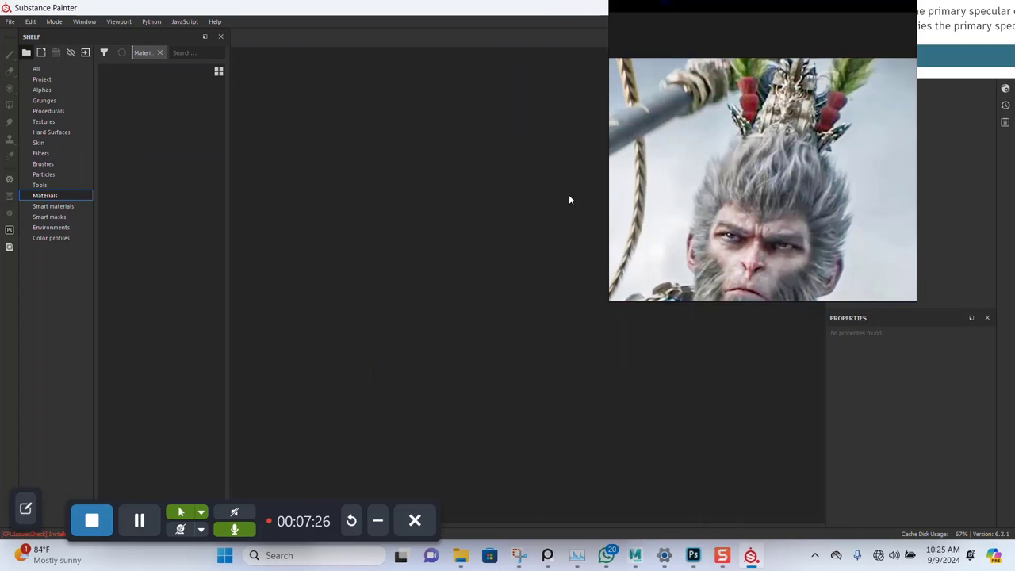
# Create a new project from the HEAD SCALP.fbx mesh in the ZEXPORT folder of WUKONG BLACK MYTH
pyautogui.click(10, 21)
pyautogui.click(27, 36)
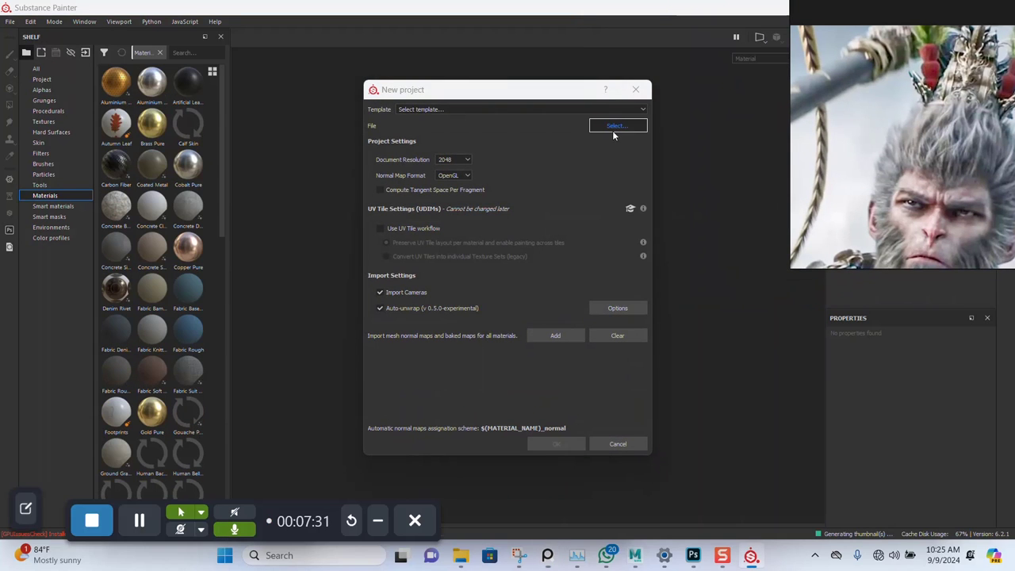
pyautogui.click(617, 125)
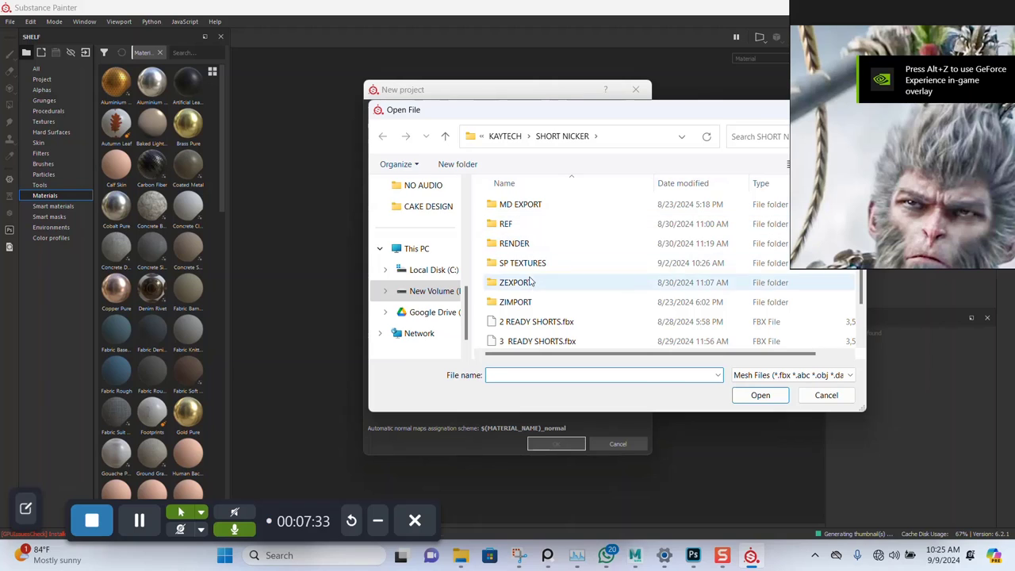
pyautogui.scroll(1, 418, 206)
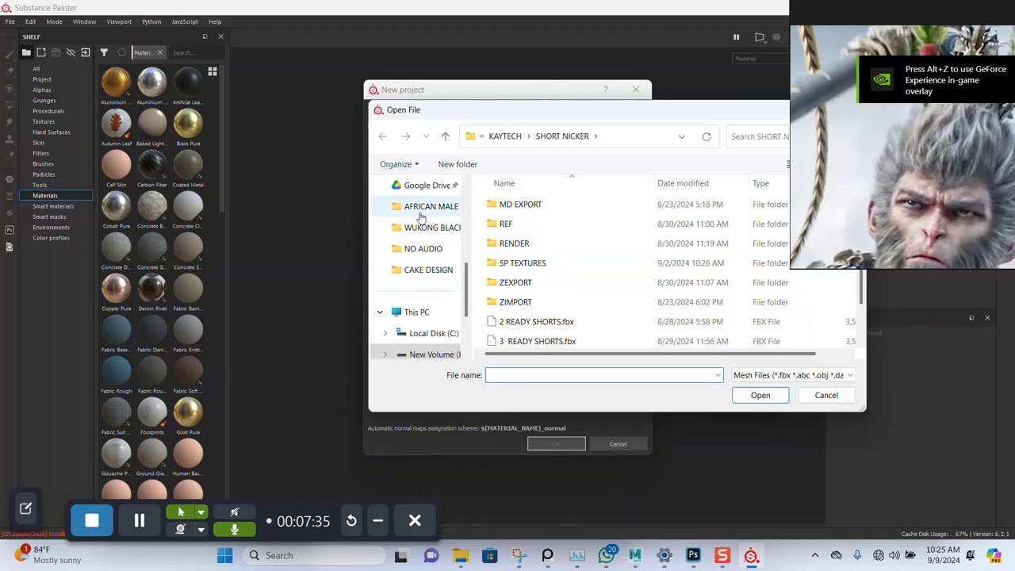
pyautogui.click(420, 226)
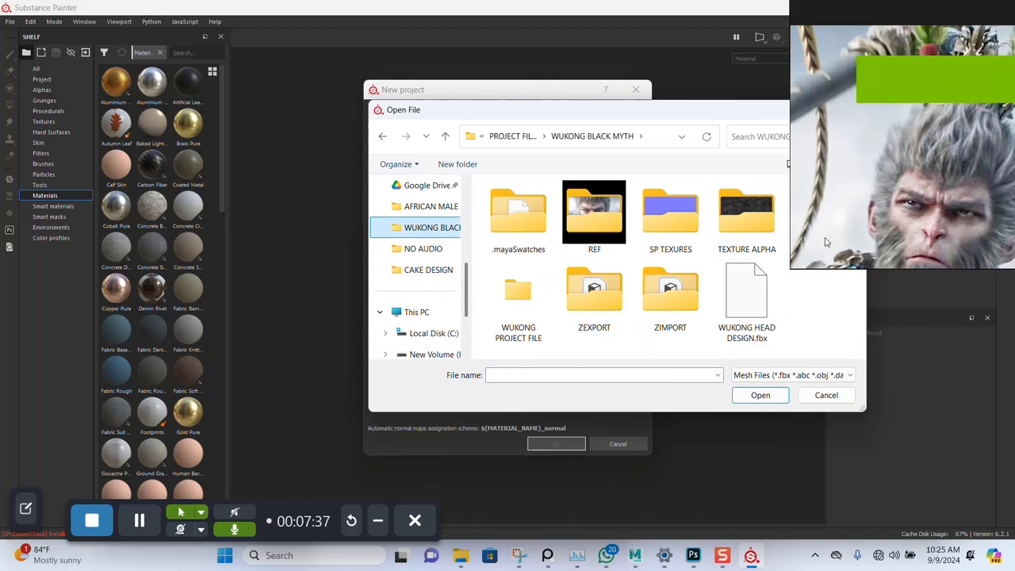
pyautogui.click(607, 306)
pyautogui.doubleClick(608, 306)
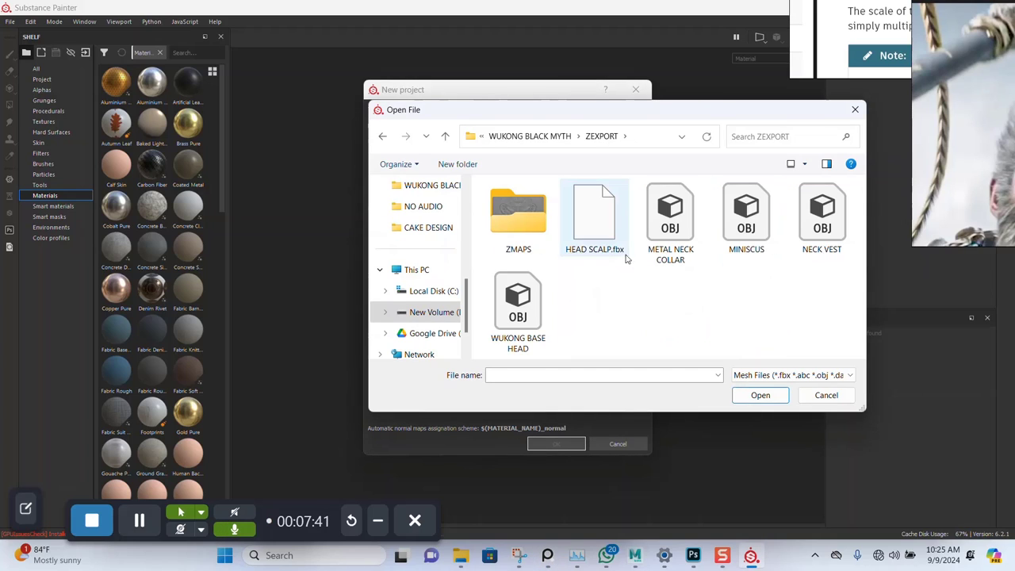
pyautogui.click(603, 226)
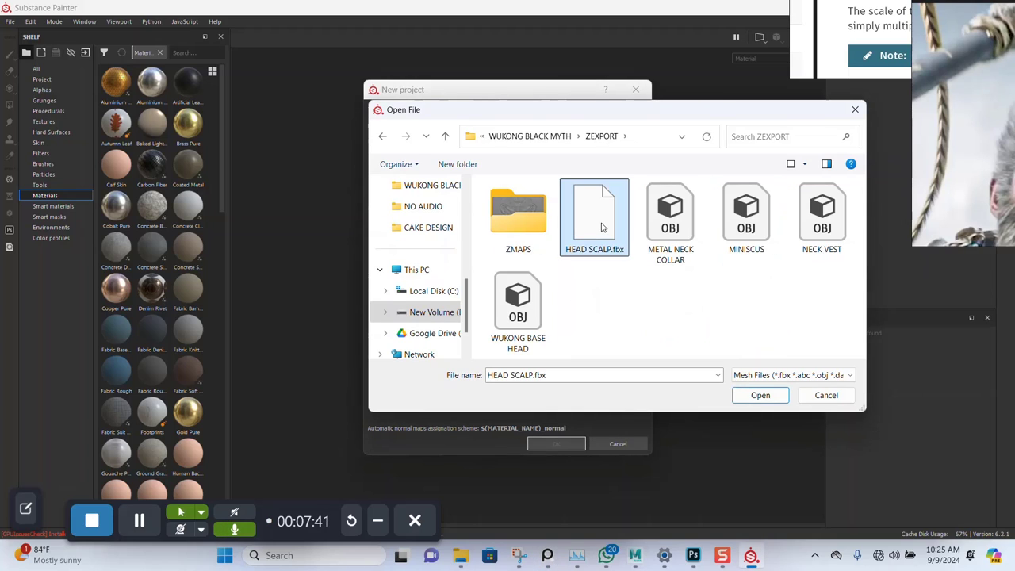
pyautogui.click(761, 395)
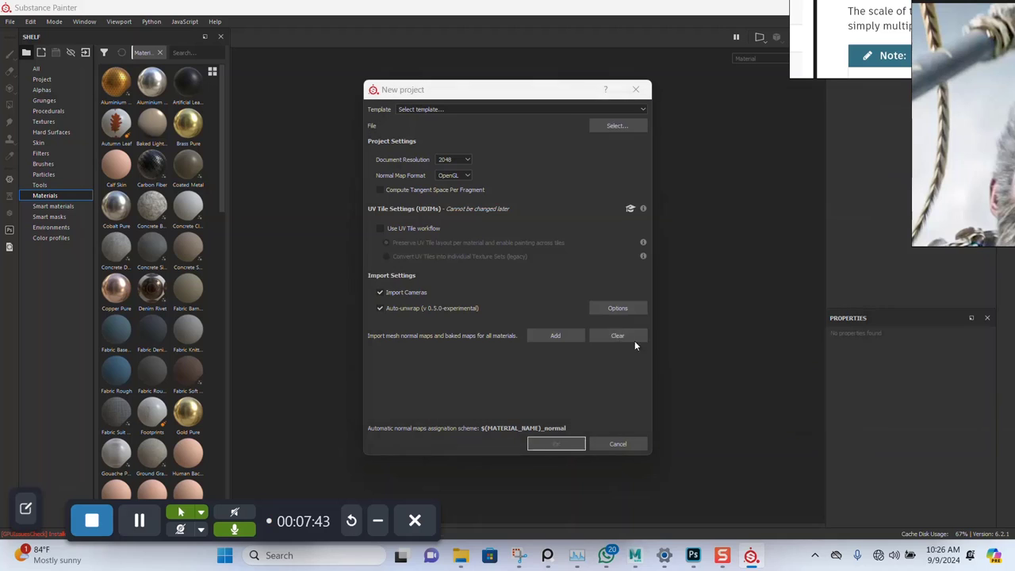
pyautogui.click(552, 444)
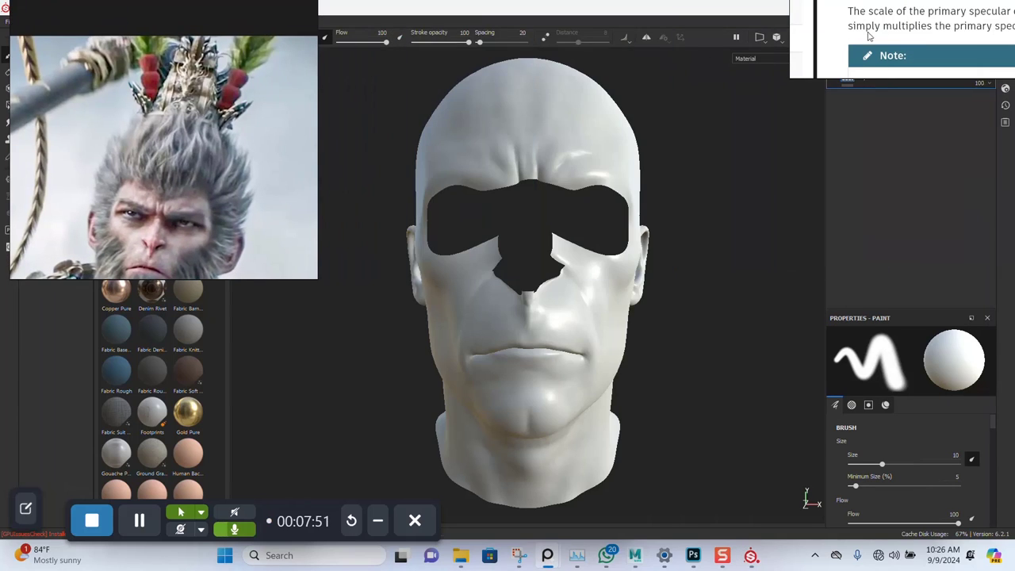
# Set the viewport camera's focal length to 85 mm in the display settings and reframe the head
pyautogui.click(1005, 53)
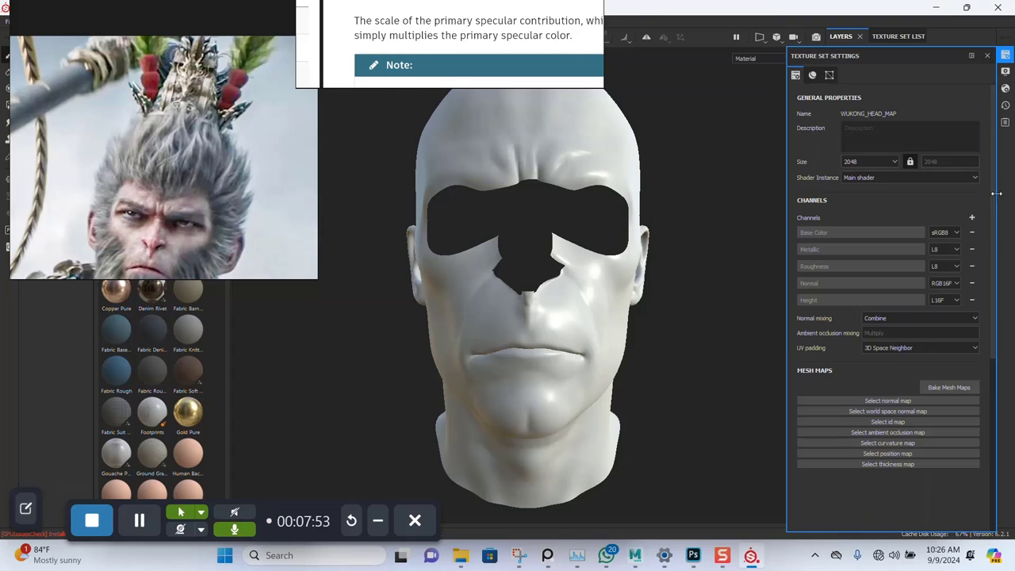
pyautogui.click(1006, 73)
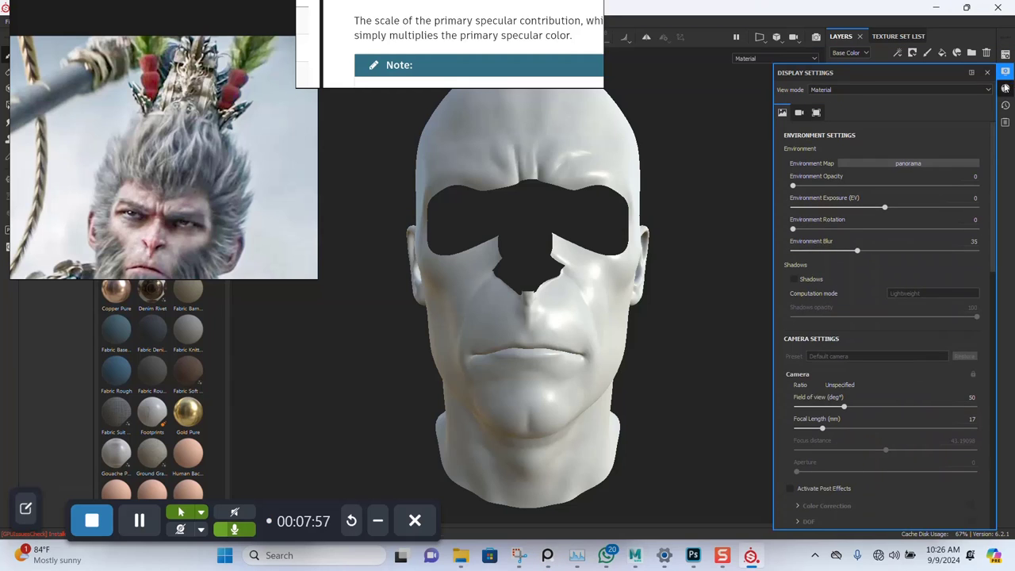
pyautogui.click(1005, 71)
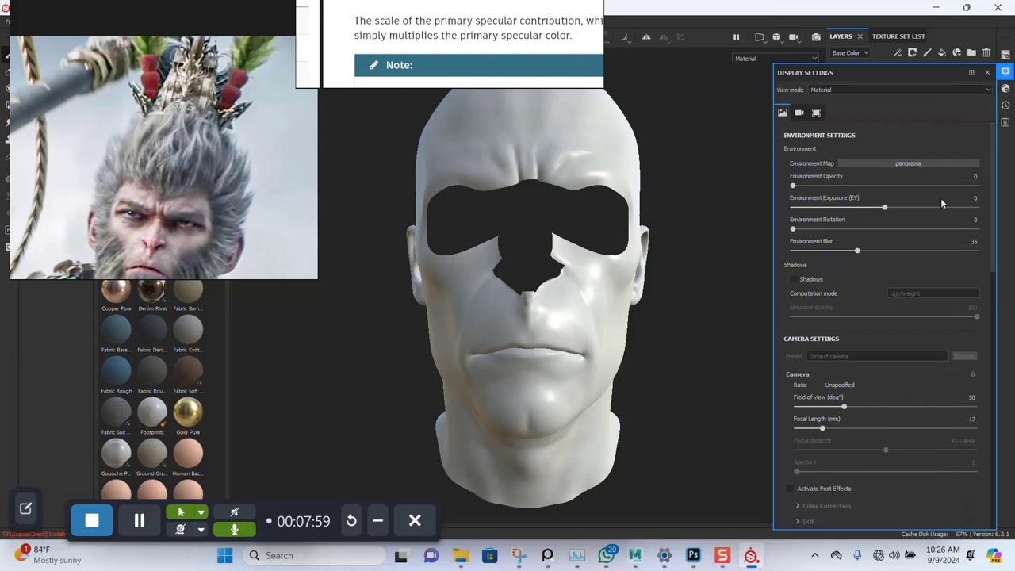
pyautogui.scroll(-3, 856, 404)
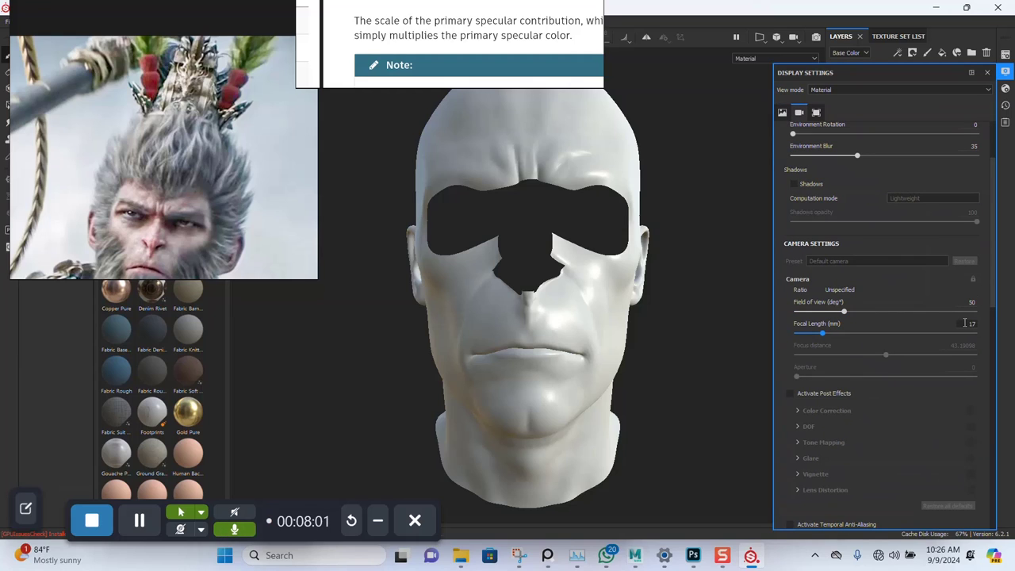
pyautogui.click(965, 323)
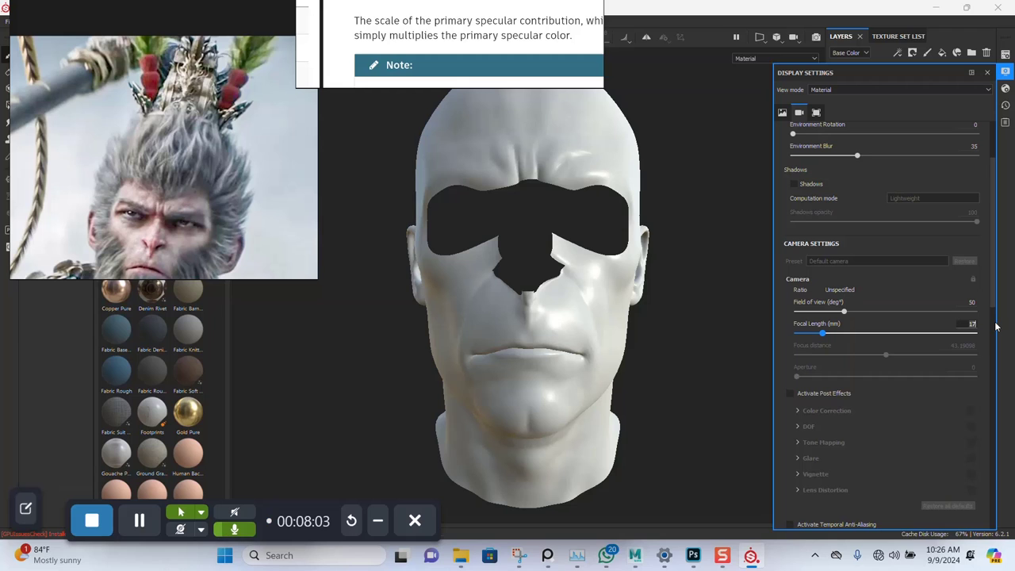
pyautogui.write('85')
pyautogui.press('Return')
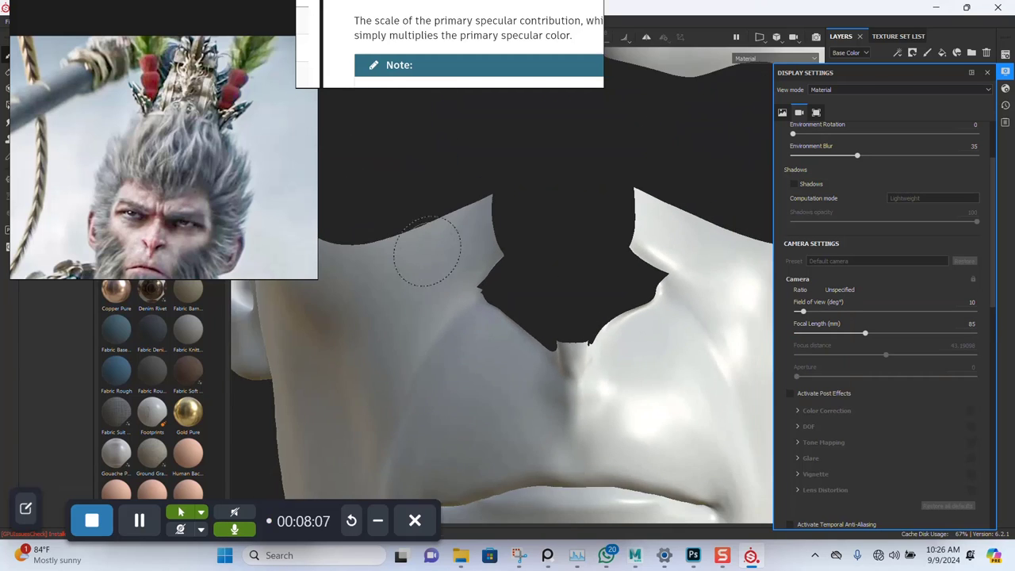
pyautogui.press('f')
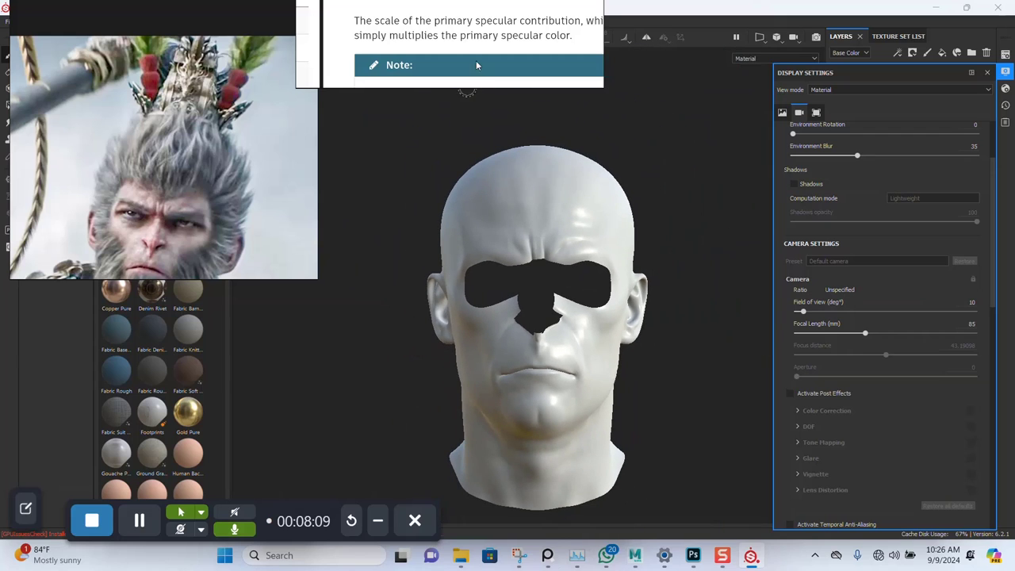
# Move the reference window out of the way, close the display settings, and delete the default Layer 1
pyautogui.moveTo(477, 65); pyautogui.dragTo(306, 2)
pyautogui.click(988, 72)
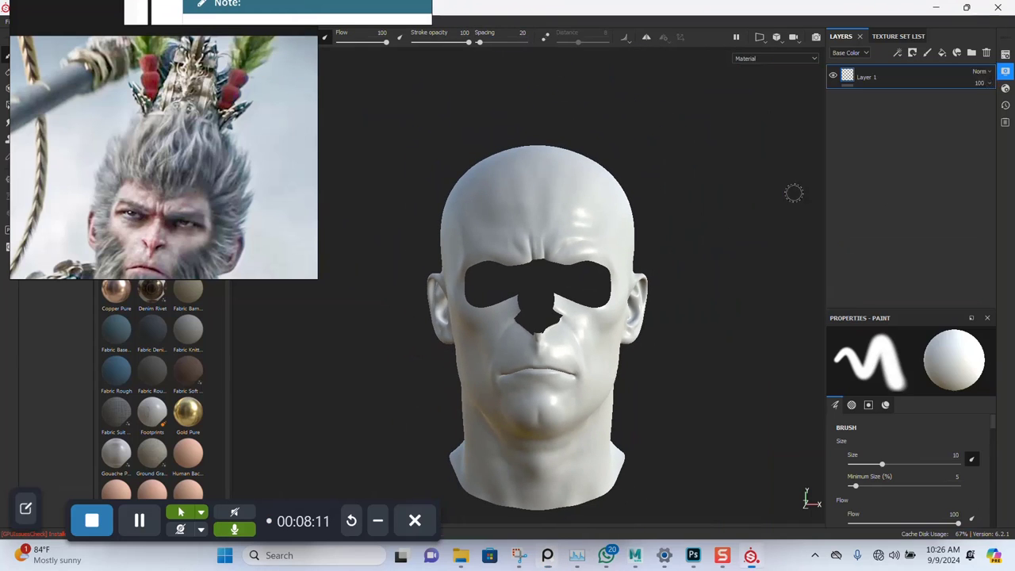
pyautogui.moveTo(528, 302)
pyautogui.keyDown('alt'); pyautogui.mouseDown()
pyautogui.moveTo(595, 328)
pyautogui.moveTo(621, 276)
pyautogui.mouseUp(); pyautogui.keyUp('alt')
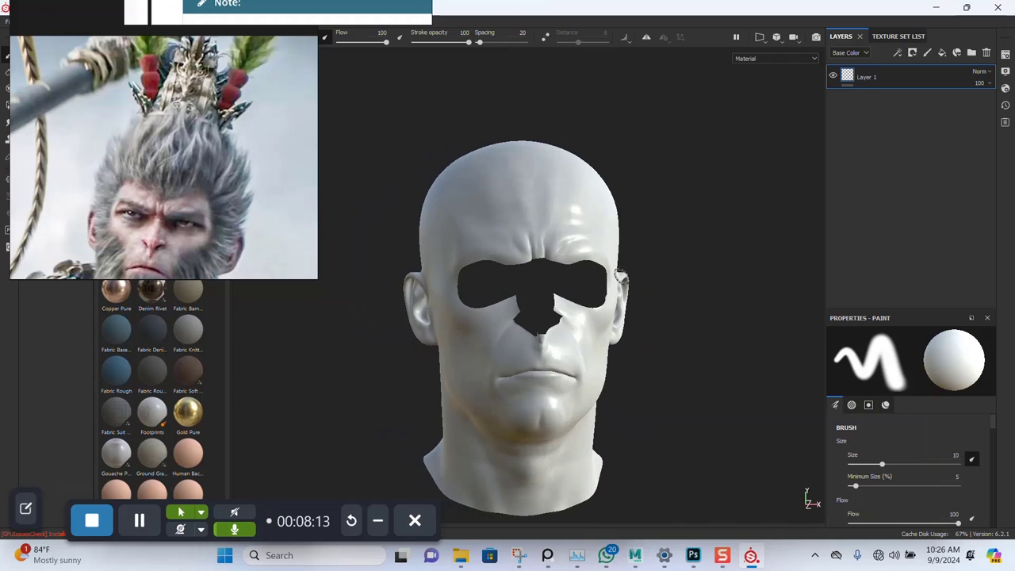
pyautogui.press('Delete')
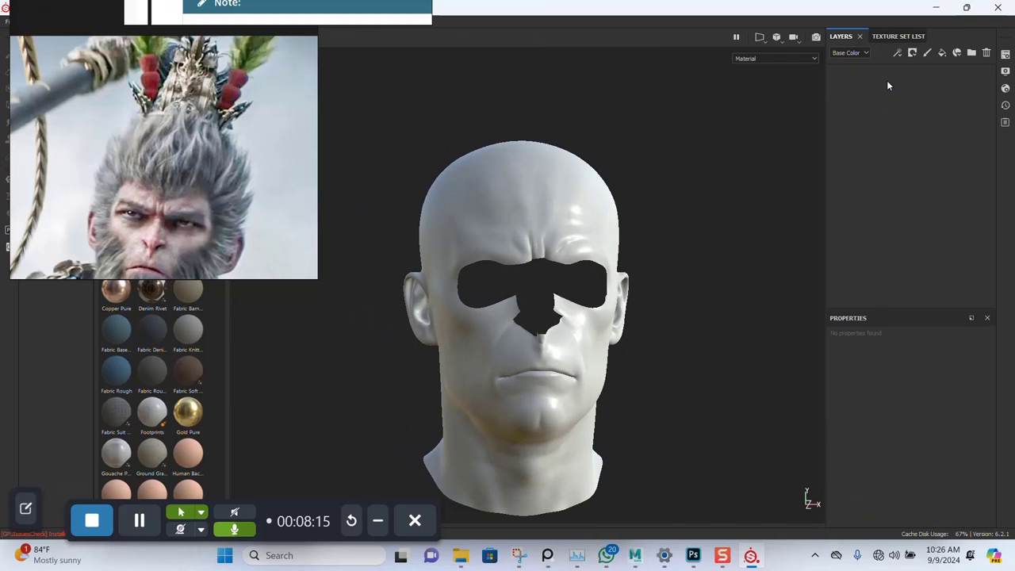
# Bake all mesh maps for the WUKONG_HEAD_MAP texture set at an output size of 2048, and close the texture set settings
pyautogui.click(1006, 54)
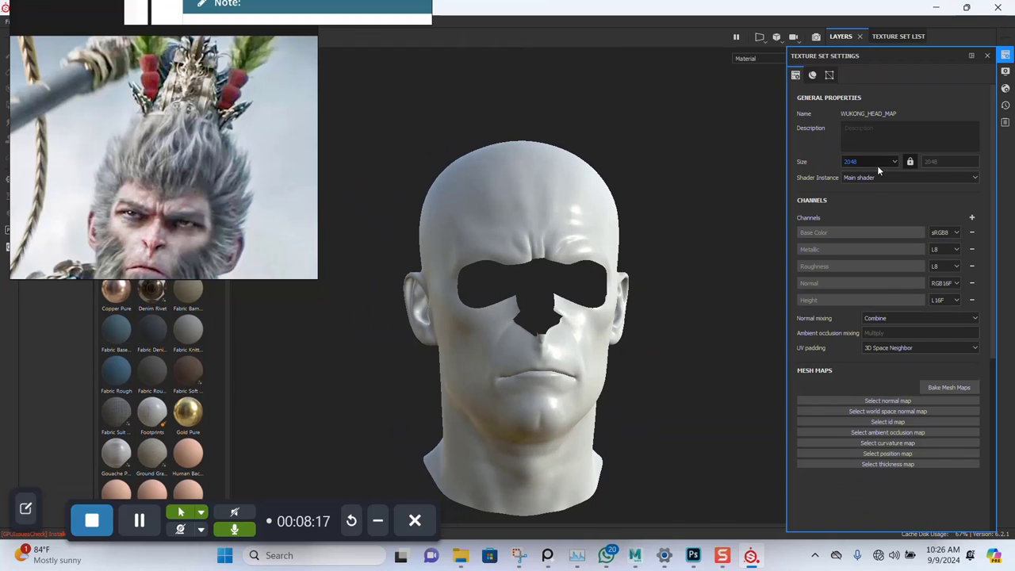
pyautogui.click(932, 388)
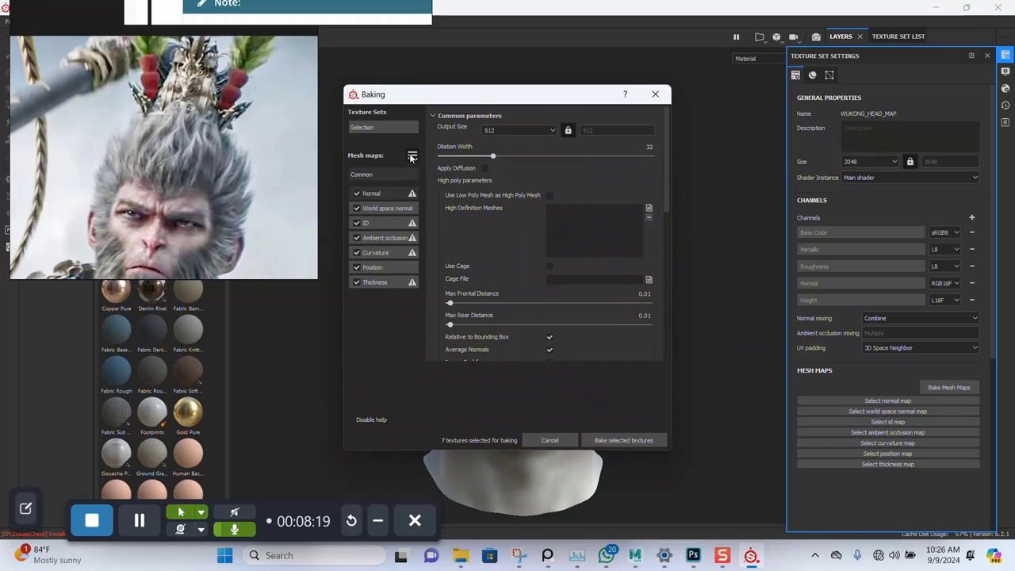
pyautogui.click(486, 130)
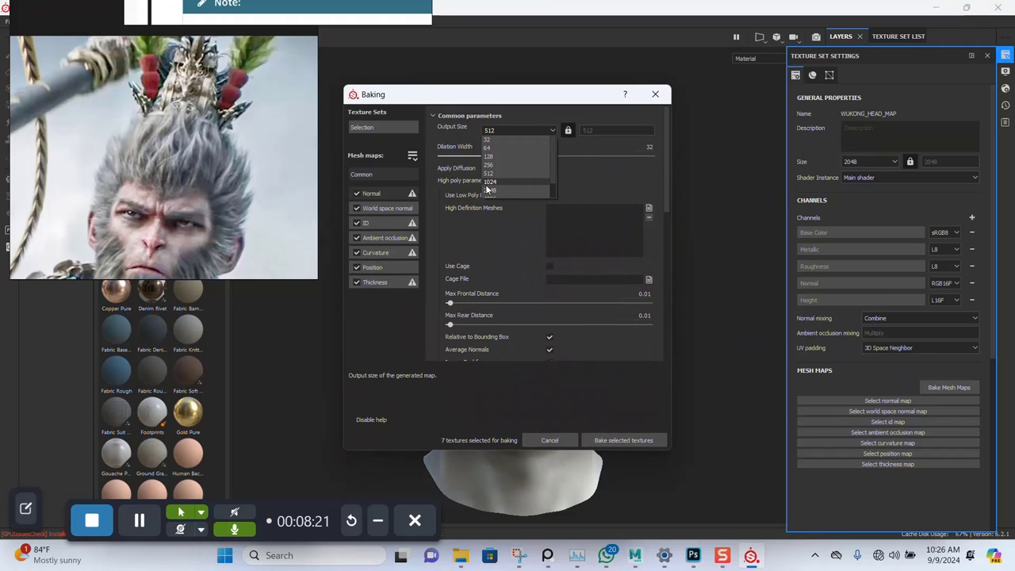
pyautogui.click(488, 190)
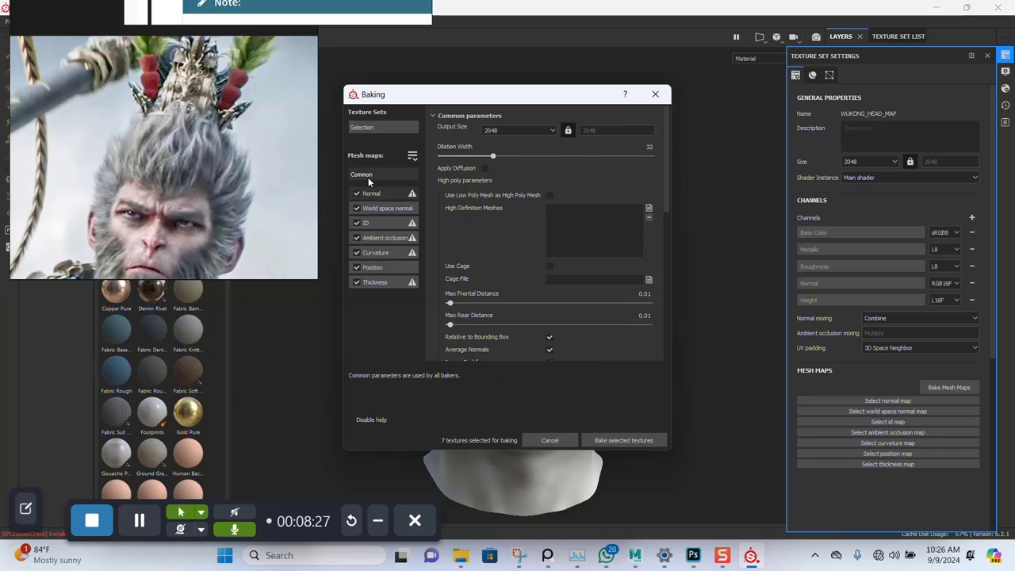
pyautogui.click(619, 441)
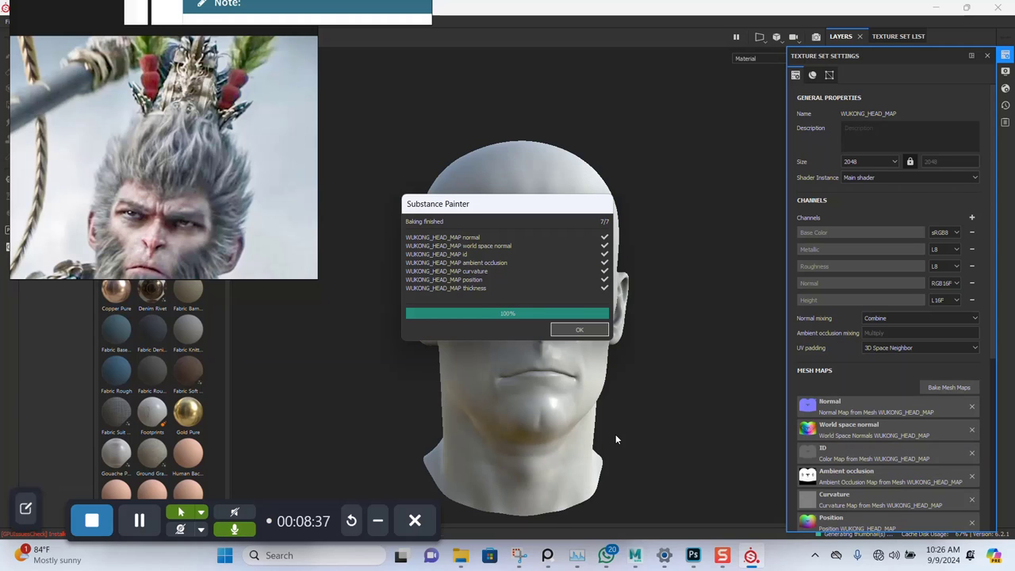
pyautogui.click(576, 333)
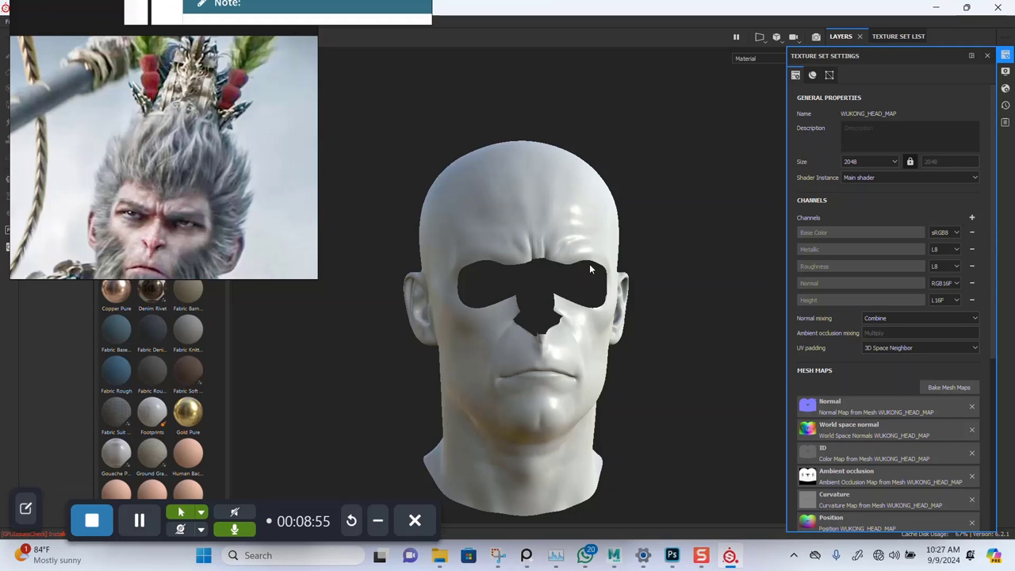
pyautogui.click(987, 55)
# Save the project as SP SCALP in the WUKONG BLACK MYTH folder
pyautogui.scroll(1, 631, 264)
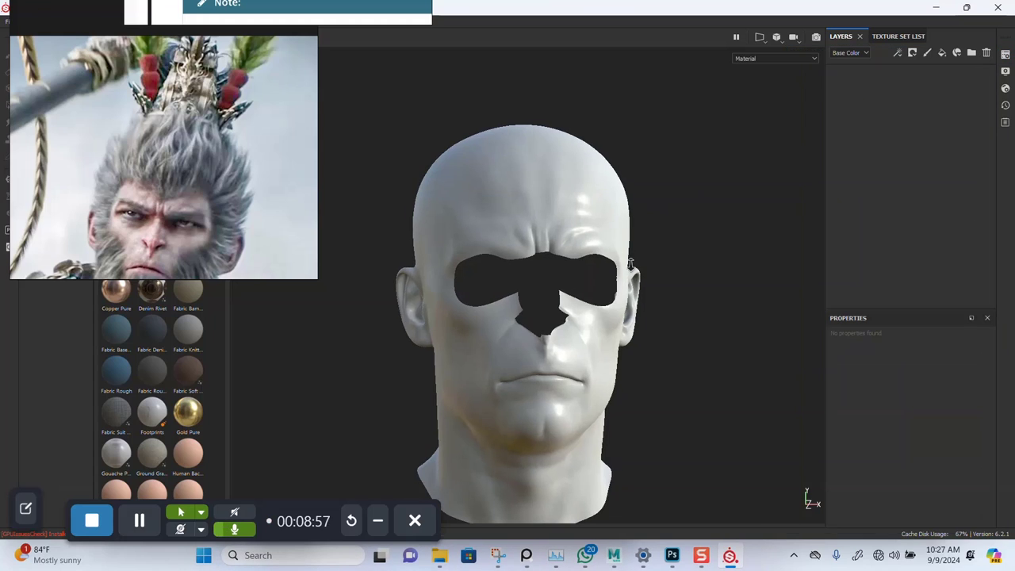
pyautogui.hotkey('ctrl', 's')
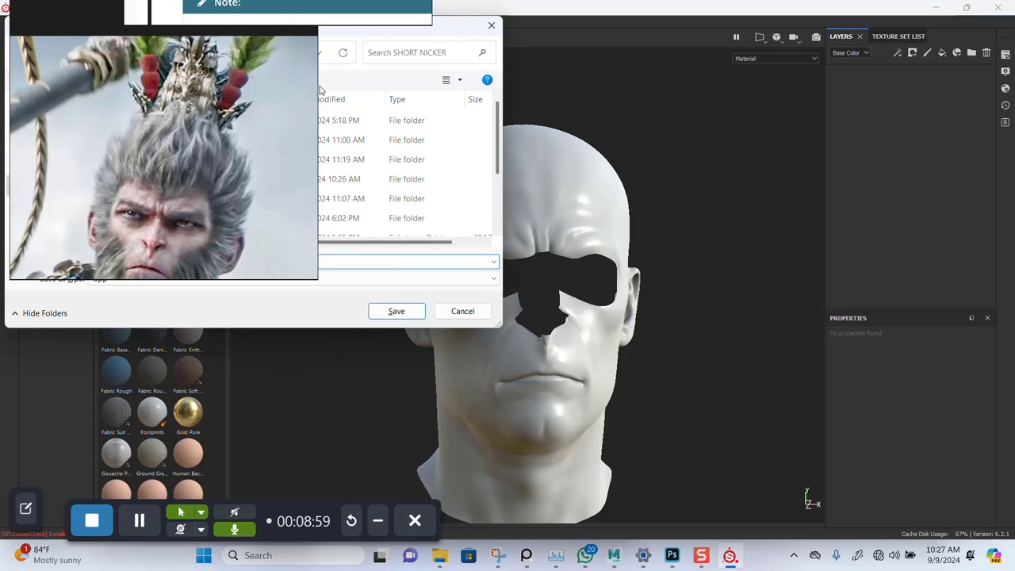
pyautogui.moveTo(376, 35); pyautogui.dragTo(794, 101)
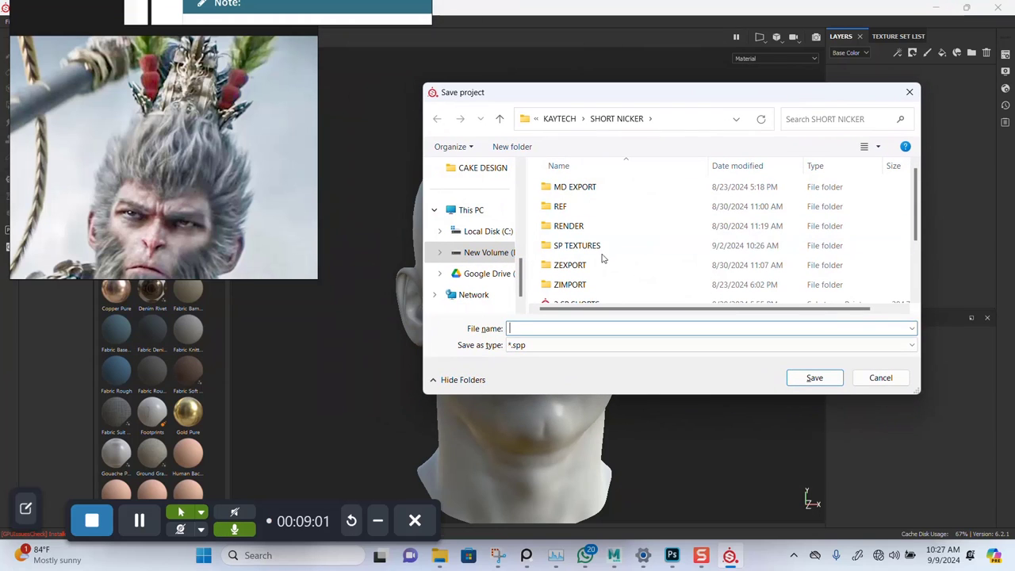
pyautogui.scroll(1, 476, 176)
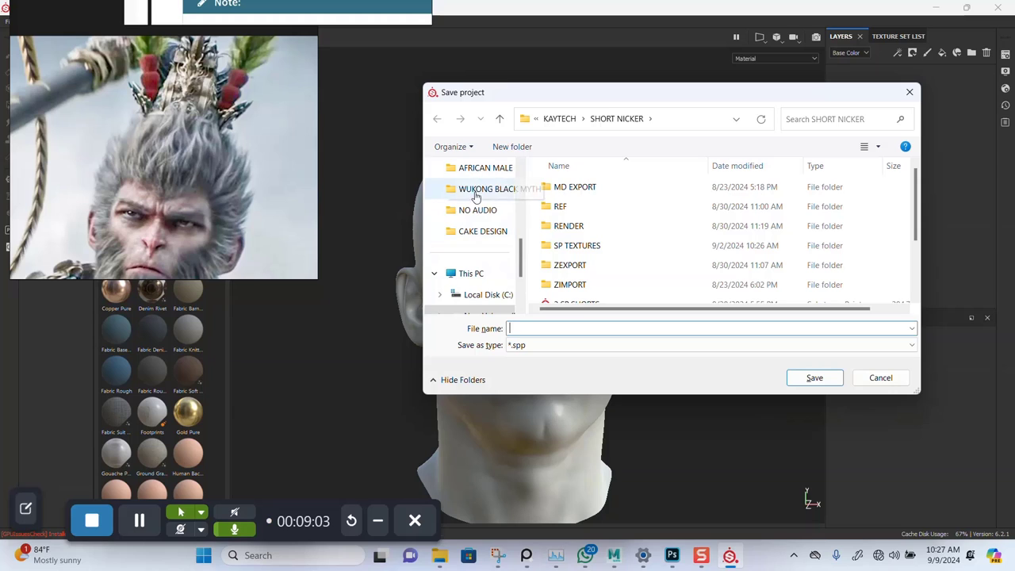
pyautogui.click(480, 191)
pyautogui.click(554, 330)
pyautogui.write('S')
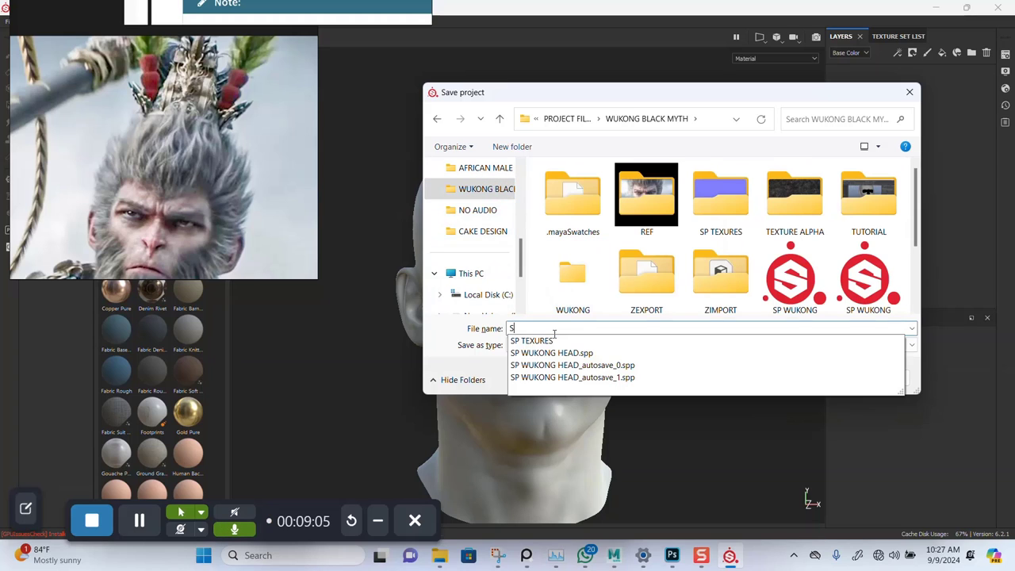
pyautogui.write('P SCALP')
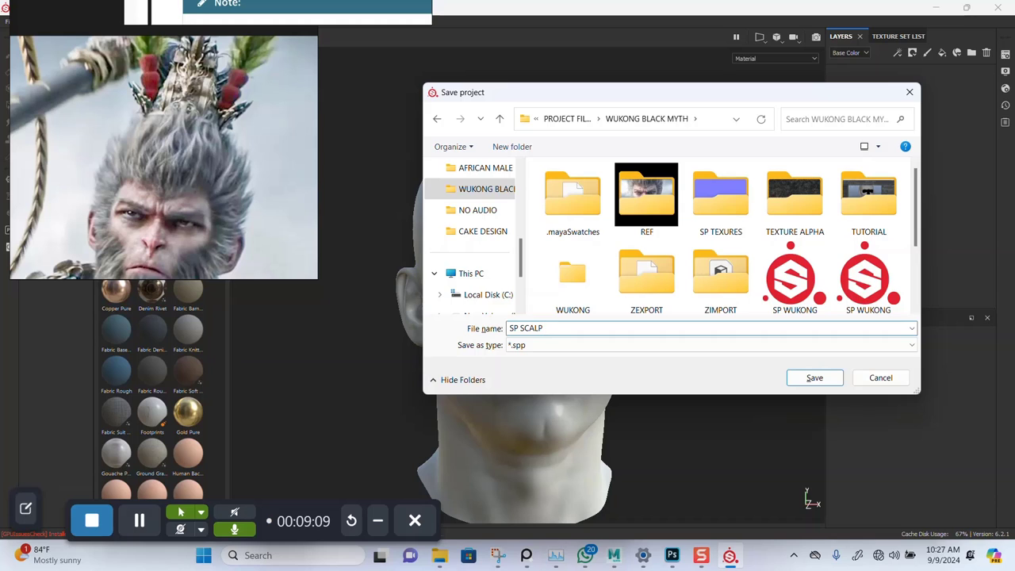
pyautogui.press('Return')
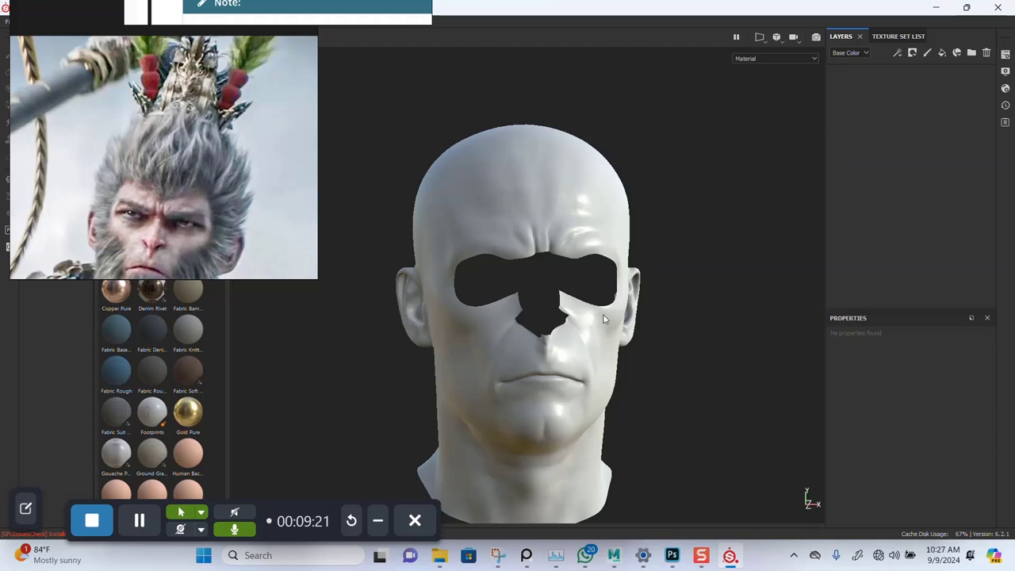
# Add a fill layer to the head and set its base color to black
pyautogui.moveTo(611, 339)
pyautogui.keyDown('alt'); pyautogui.mouseDown()
pyautogui.moveTo(642, 344)
pyautogui.moveTo(627, 333)
pyautogui.mouseUp(); pyautogui.keyUp('alt')
pyautogui.scroll(2, 618, 328)
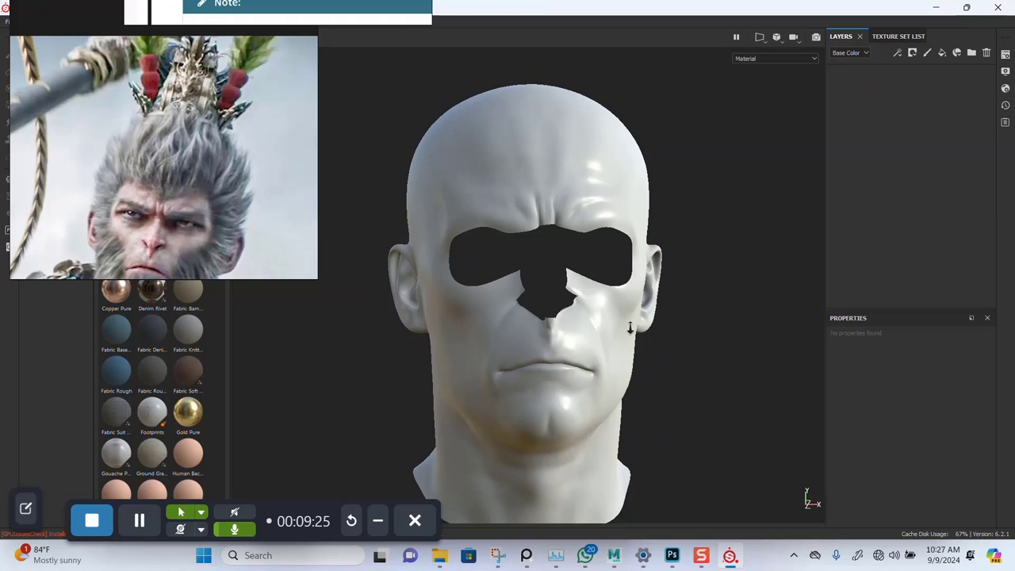
pyautogui.keyDown('alt'); pyautogui.moveTo(641, 360); pyautogui.dragTo(672, 370, button='middle'); pyautogui.keyUp('alt')
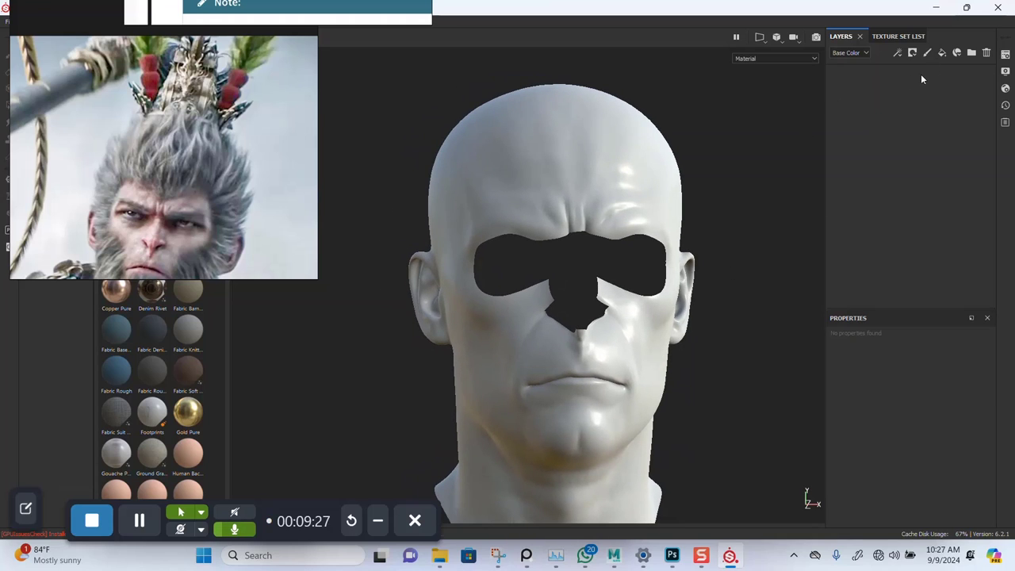
pyautogui.click(943, 53)
pyautogui.scroll(-3, 901, 489)
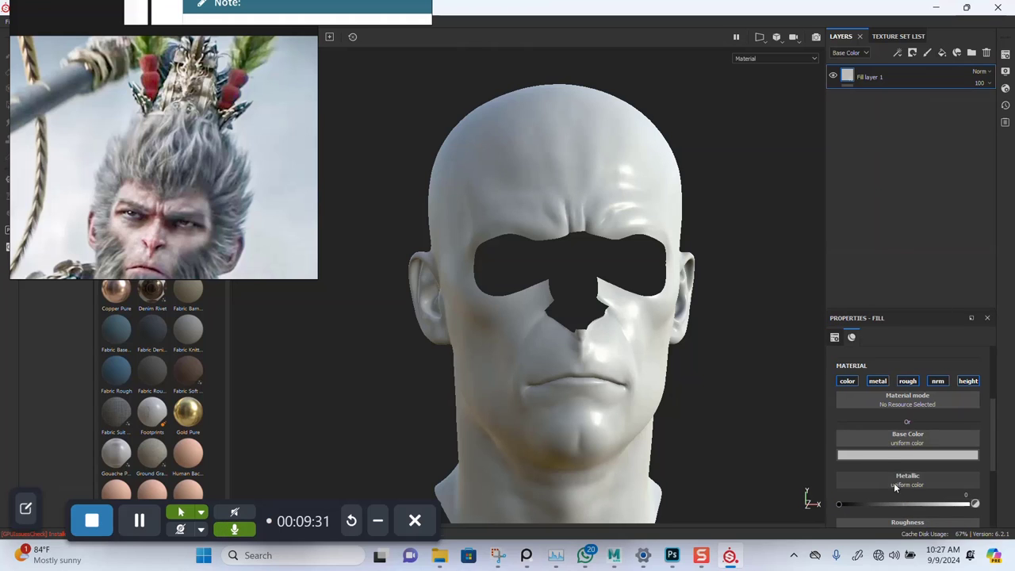
pyautogui.scroll(-3, 879, 476)
pyautogui.click(879, 361)
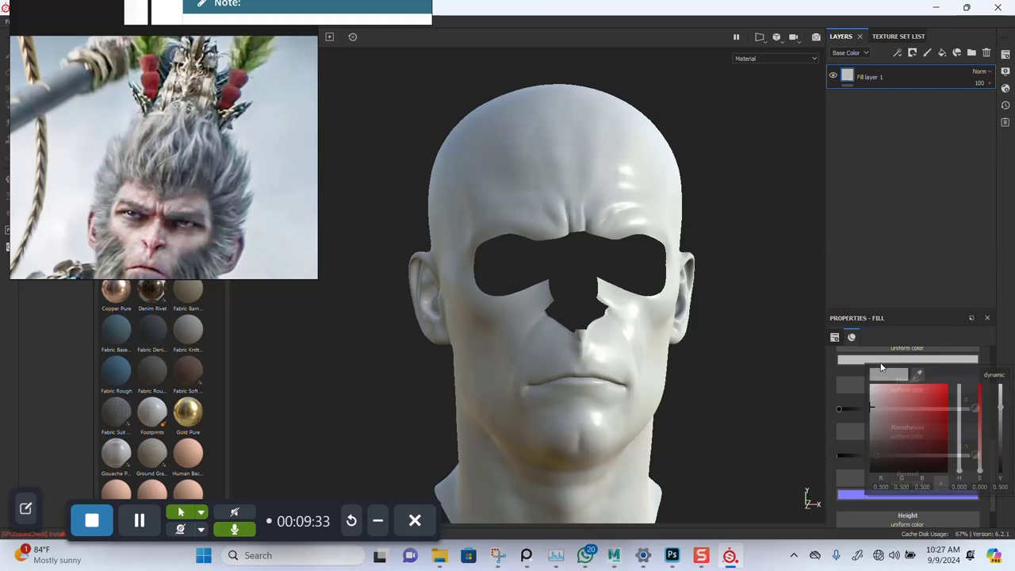
pyautogui.moveTo(887, 419); pyautogui.dragTo(851, 488)
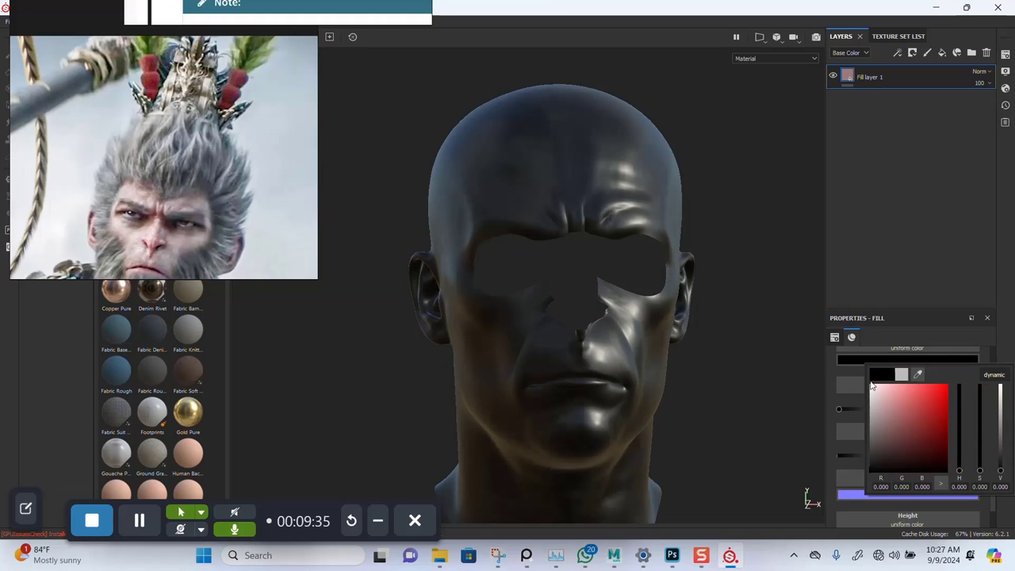
pyautogui.click(879, 277)
pyautogui.keyDown('alt'); pyautogui.moveTo(597, 256); pyautogui.dragTo(554, 268); pyautogui.keyUp('alt')
# Change the fill layer's base color to a bright saturated red
pyautogui.click(879, 360)
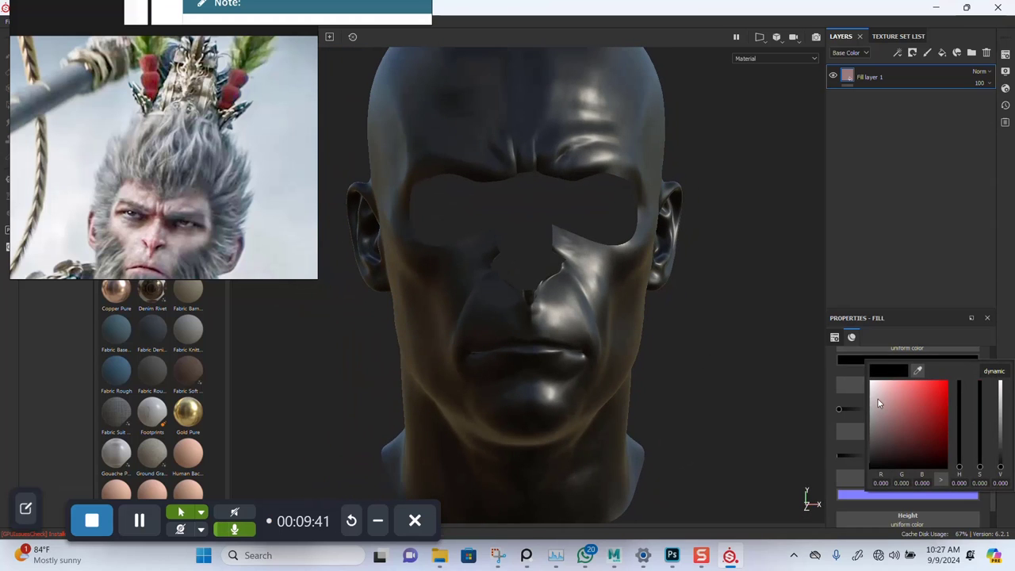
pyautogui.moveTo(878, 399); pyautogui.dragTo(864, 377)
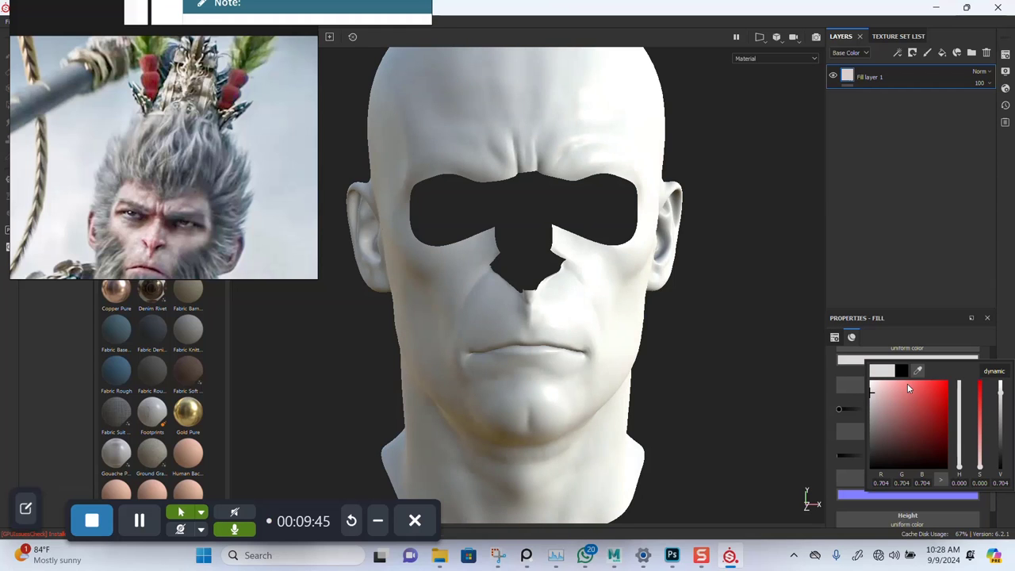
pyautogui.click(941, 391)
pyautogui.moveTo(941, 390); pyautogui.dragTo(941, 390)
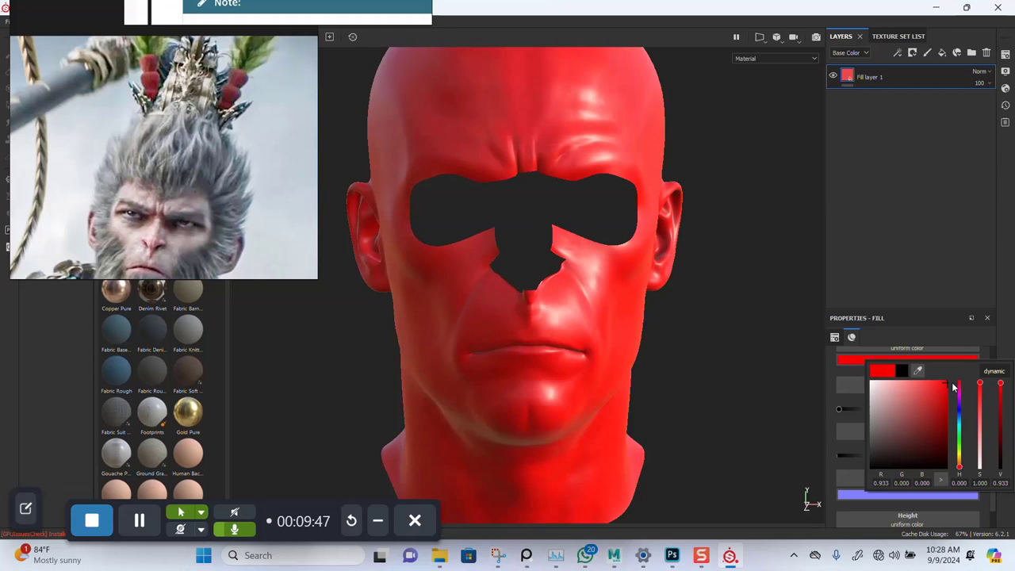
pyautogui.keyDown('alt'); pyautogui.moveTo(701, 265); pyautogui.dragTo(626, 333); pyautogui.keyUp('alt')
pyautogui.scroll(-3, 626, 334)
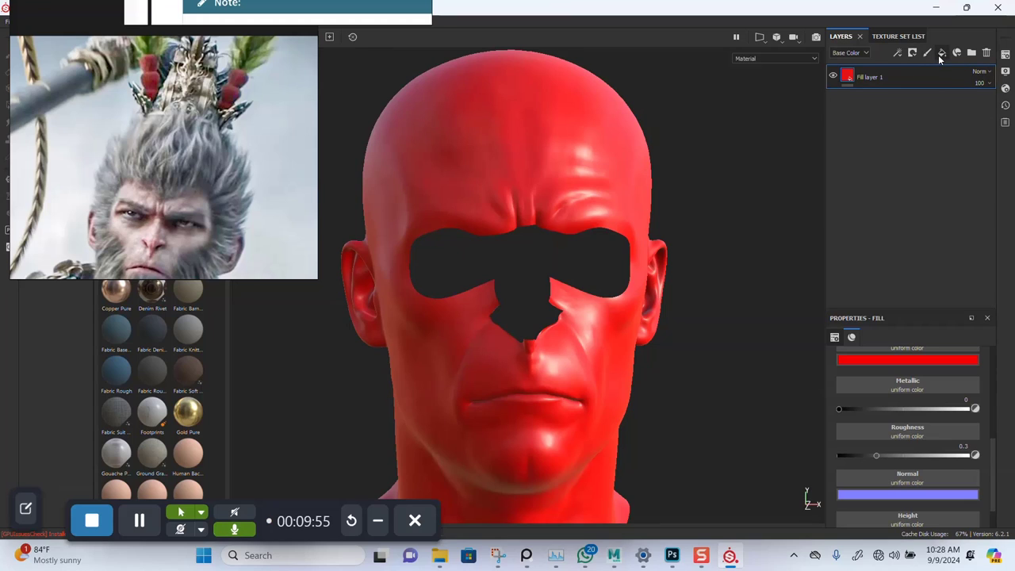
# Duplicate the red fill layer and set the copy's base color to a light neutral grey of 0.772
pyautogui.hotkey('ctrl', 'd')
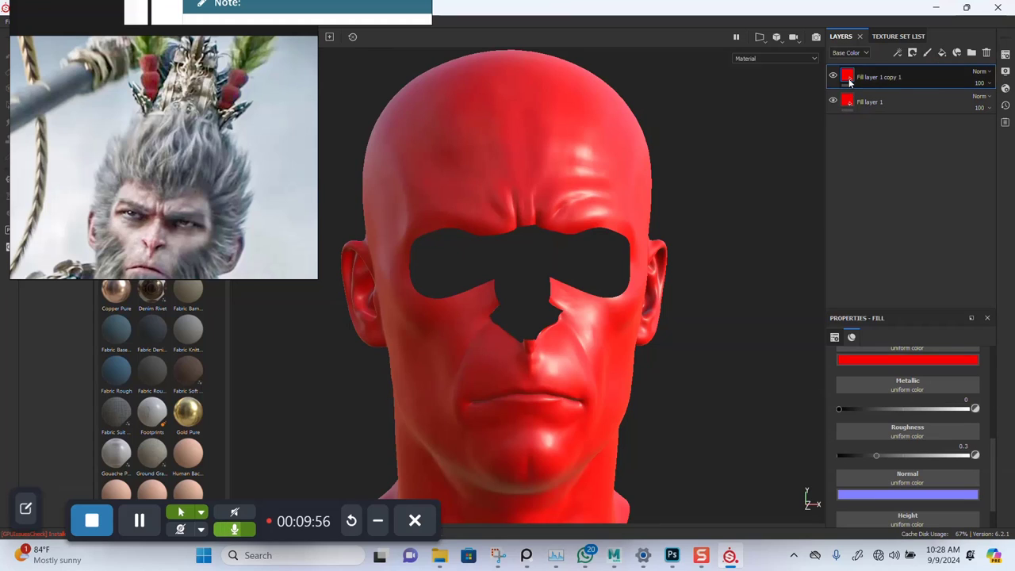
pyautogui.click(881, 360)
pyautogui.moveTo(887, 434); pyautogui.dragTo(863, 387)
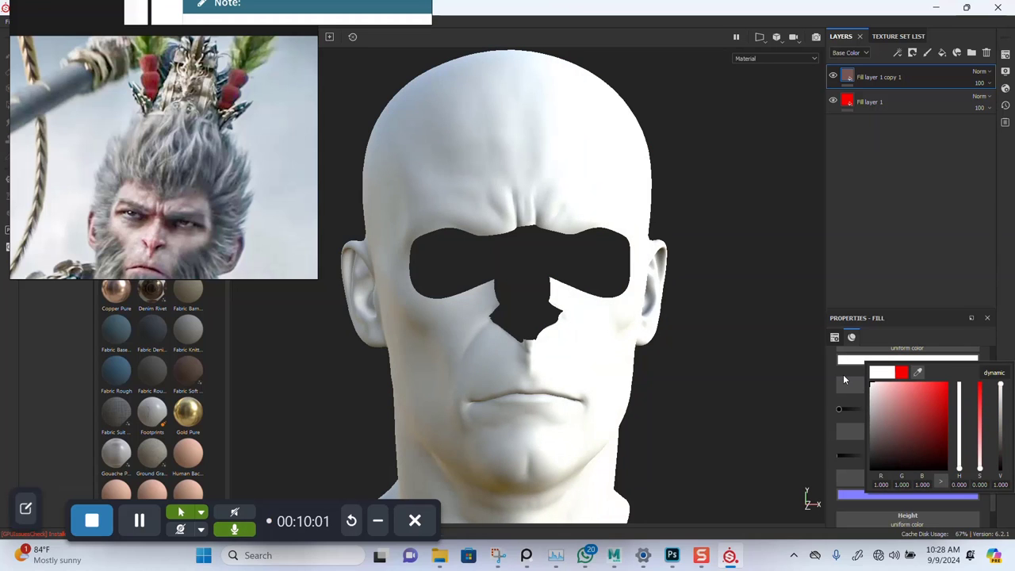
pyautogui.moveTo(844, 380); pyautogui.dragTo(845, 392)
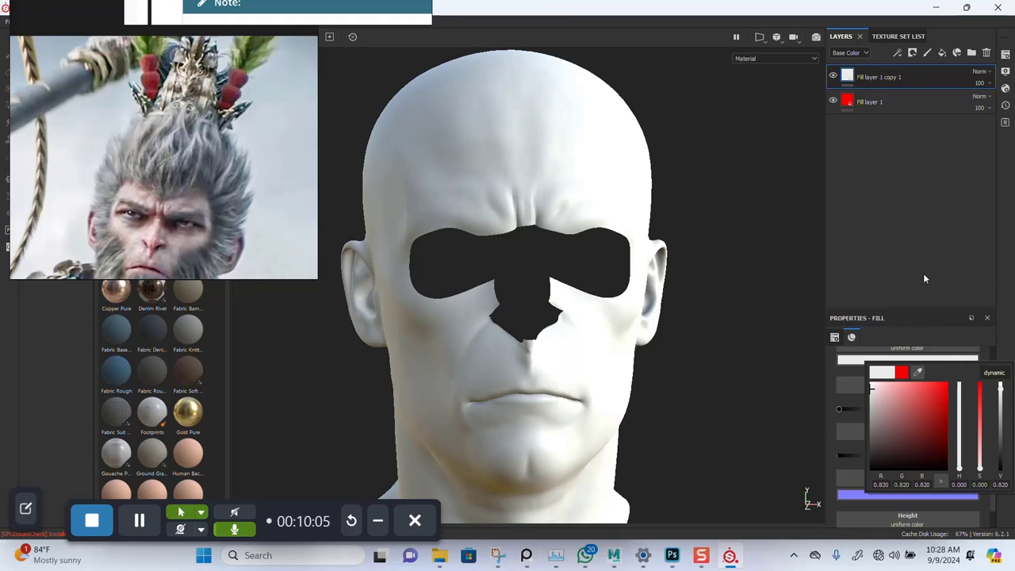
pyautogui.moveTo(876, 389); pyautogui.dragTo(861, 390)
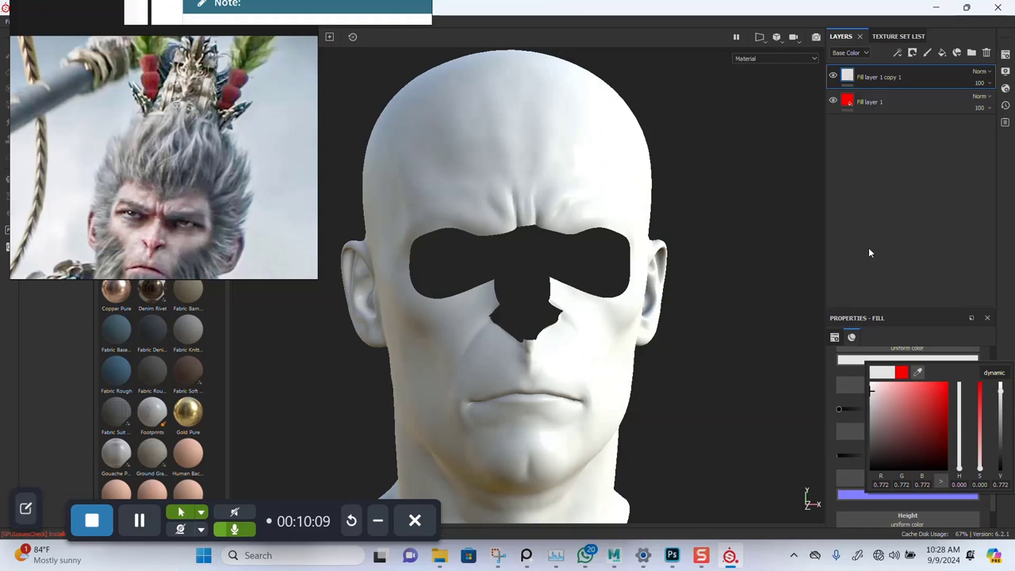
# Add a black mask to the light grey fill layer and add a fill effect to that mask
pyautogui.rightClick(847, 77)
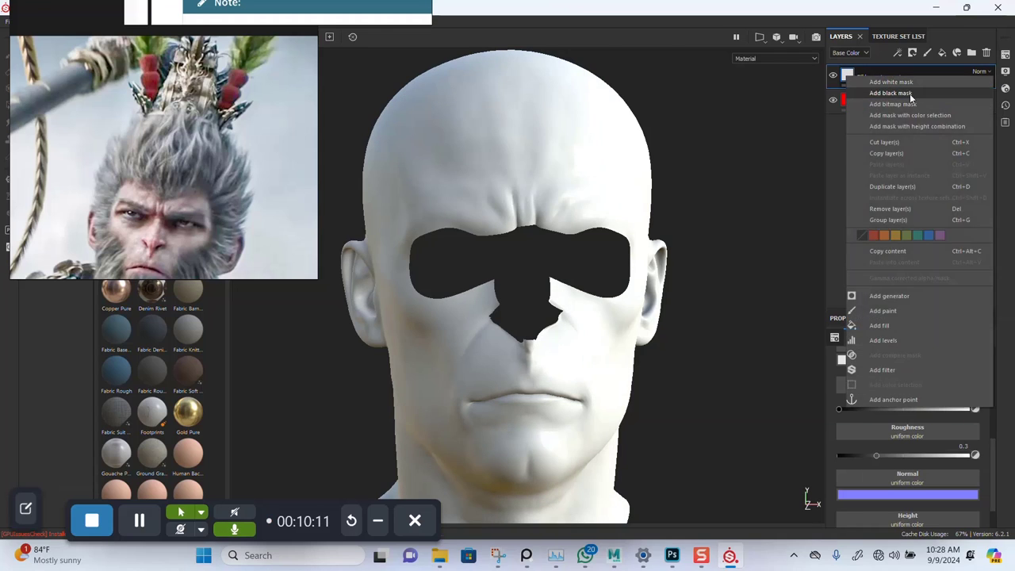
pyautogui.click(872, 97)
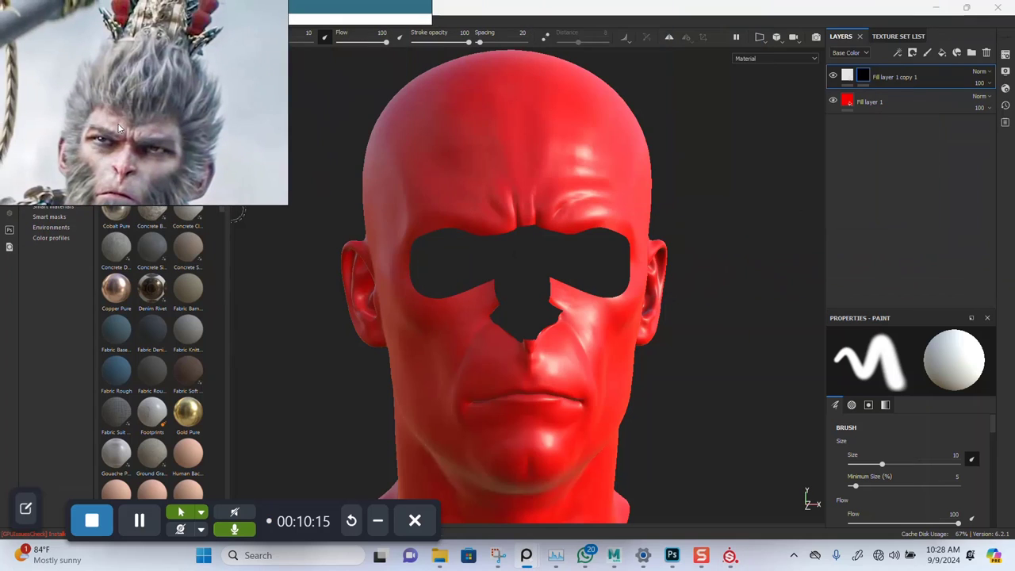
pyautogui.rightClick(867, 76)
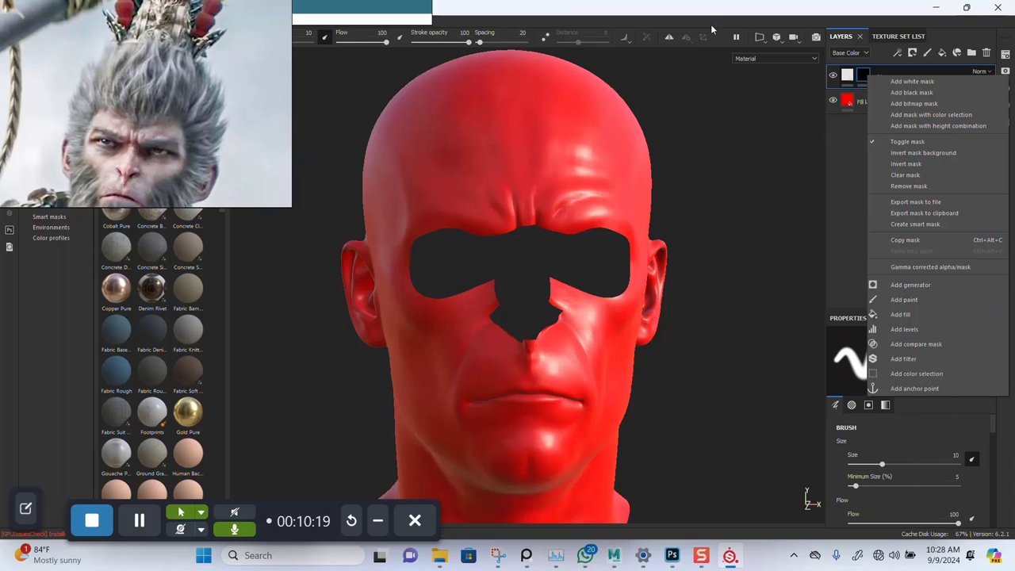
pyautogui.click(852, 75)
pyautogui.rightClick(863, 76)
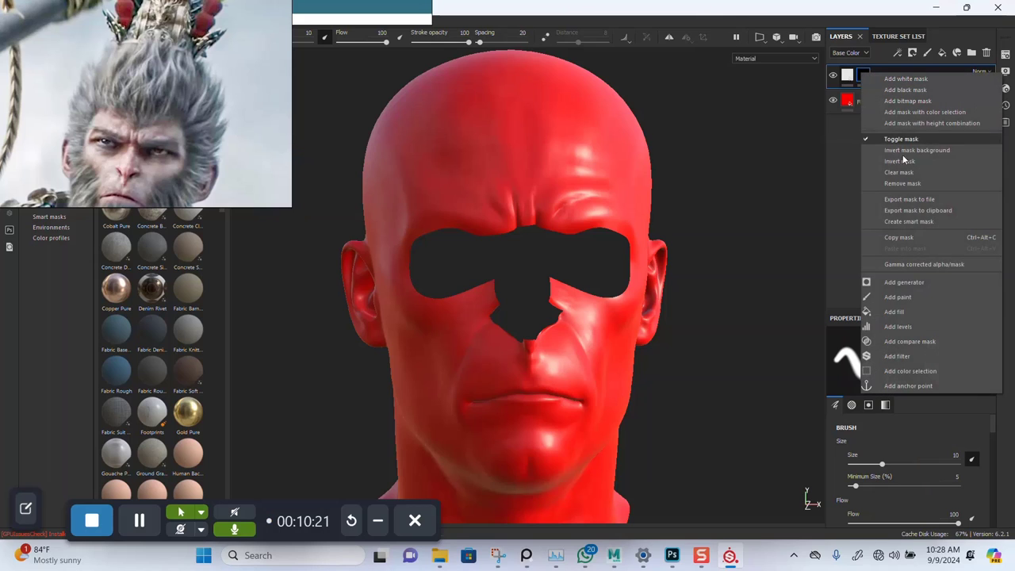
pyautogui.click(898, 311)
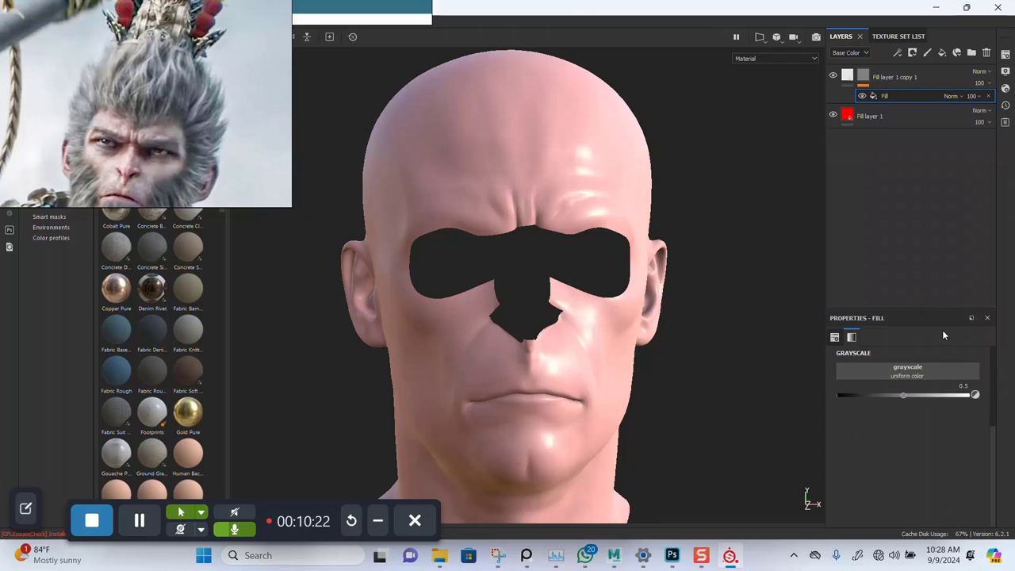
# Search the grayscale resources for SPOT and assign Grunge Stains Spots to the mask's fill
pyautogui.click(904, 370)
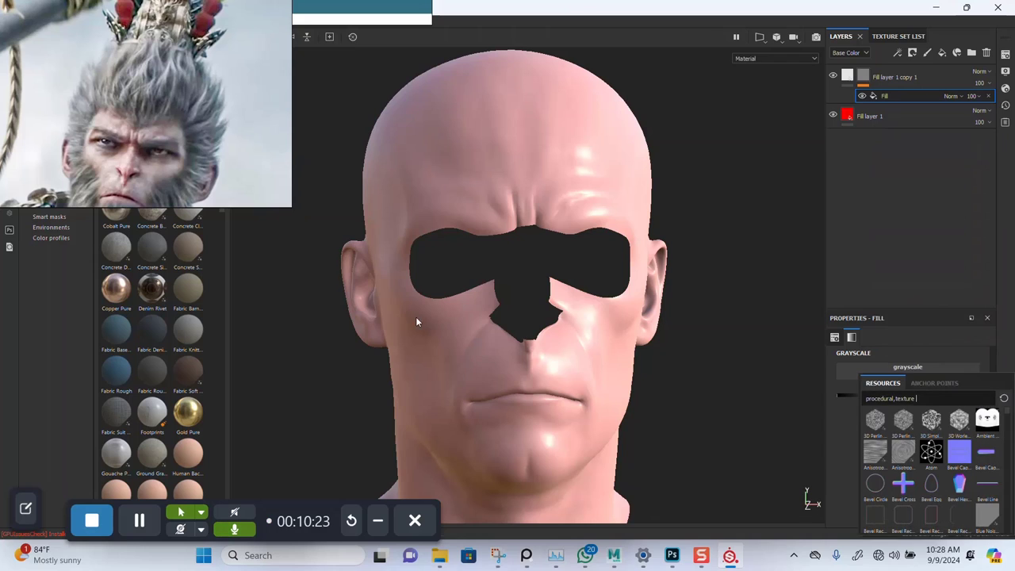
pyautogui.click(934, 398)
pyautogui.write('SPOT')
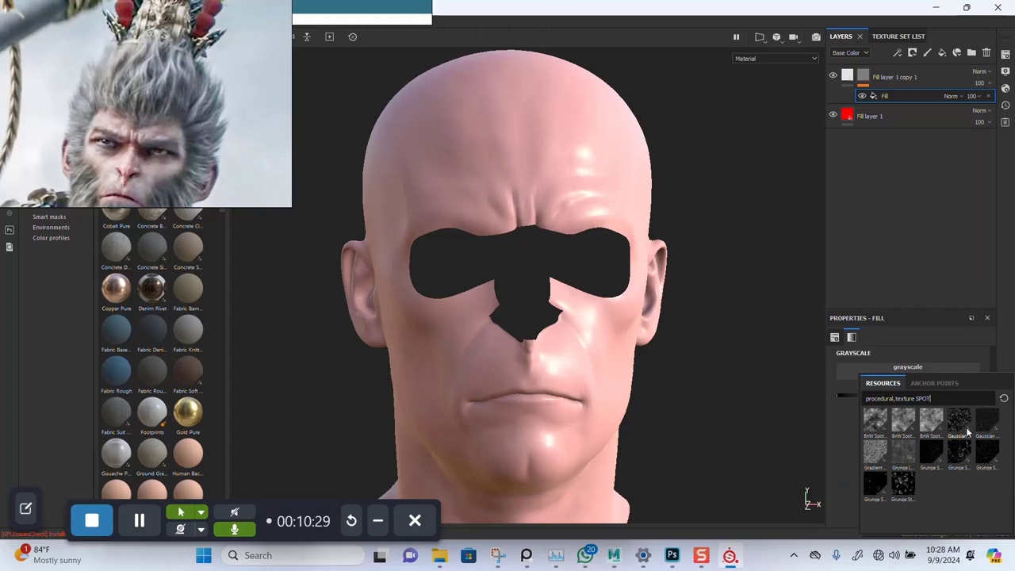
pyautogui.moveTo(968, 432)
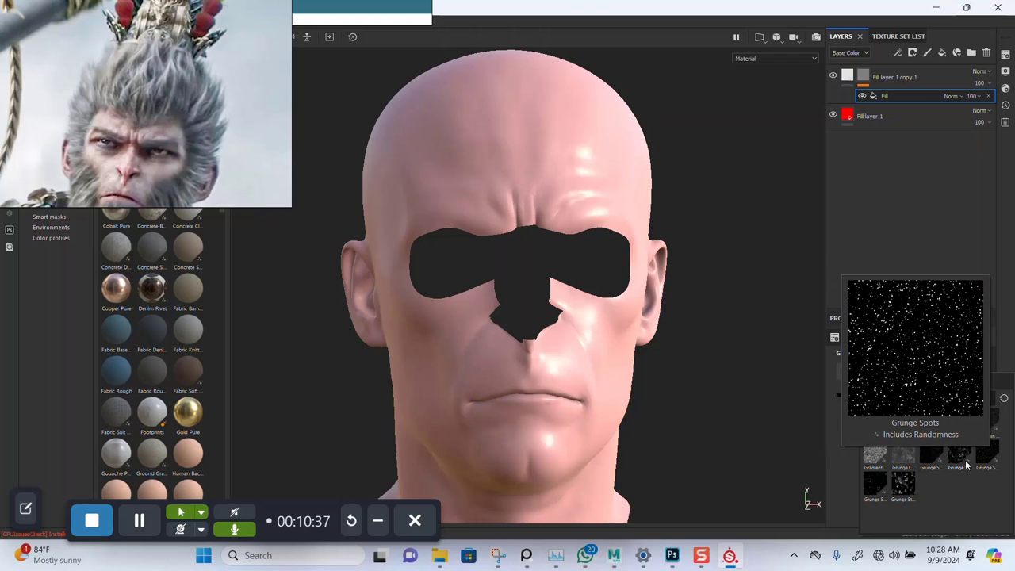
pyautogui.click(901, 486)
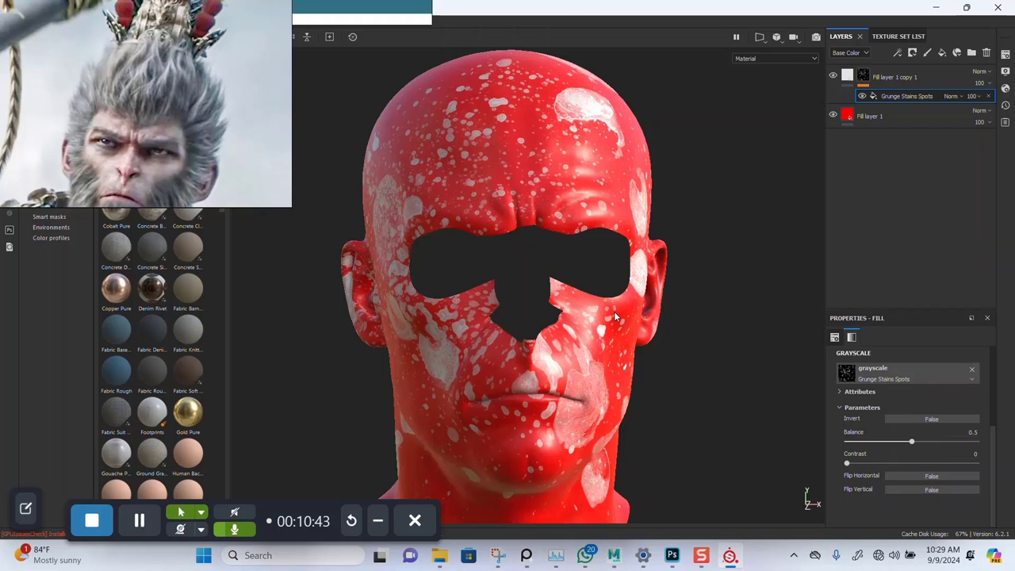
# Set the Grunge Stains Spots fill to Tri-planar projection with a UV scale of 9.04
pyautogui.keyDown('alt'); pyautogui.moveTo(616, 317); pyautogui.dragTo(628, 334); pyautogui.keyUp('alt')
pyautogui.scroll(5, 628, 334)
pyautogui.keyDown('alt'); pyautogui.moveTo(599, 377); pyautogui.dragTo(687, 372); pyautogui.keyUp('alt')
pyautogui.scroll(5, 878, 429)
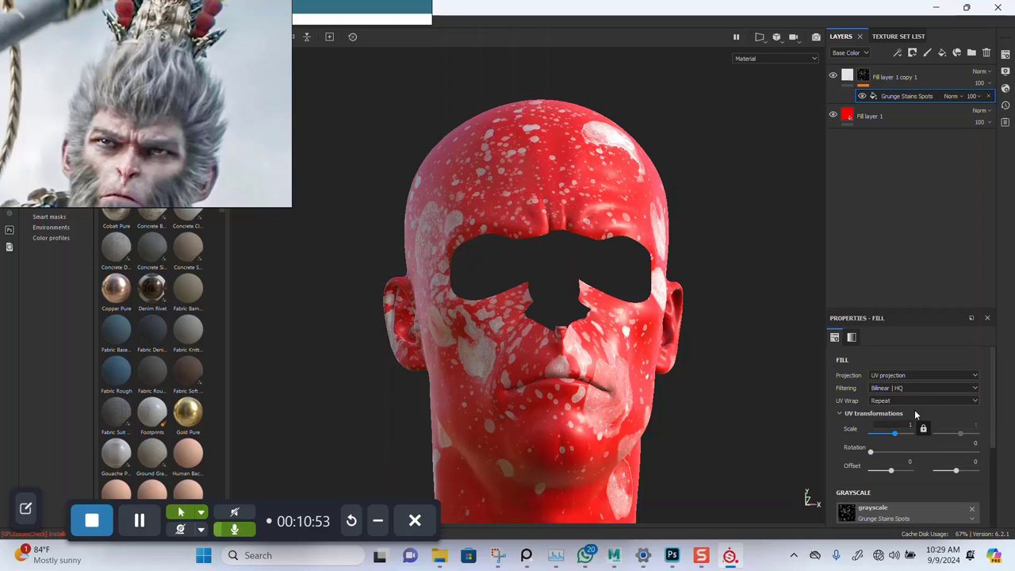
pyautogui.click(904, 376)
pyautogui.click(887, 402)
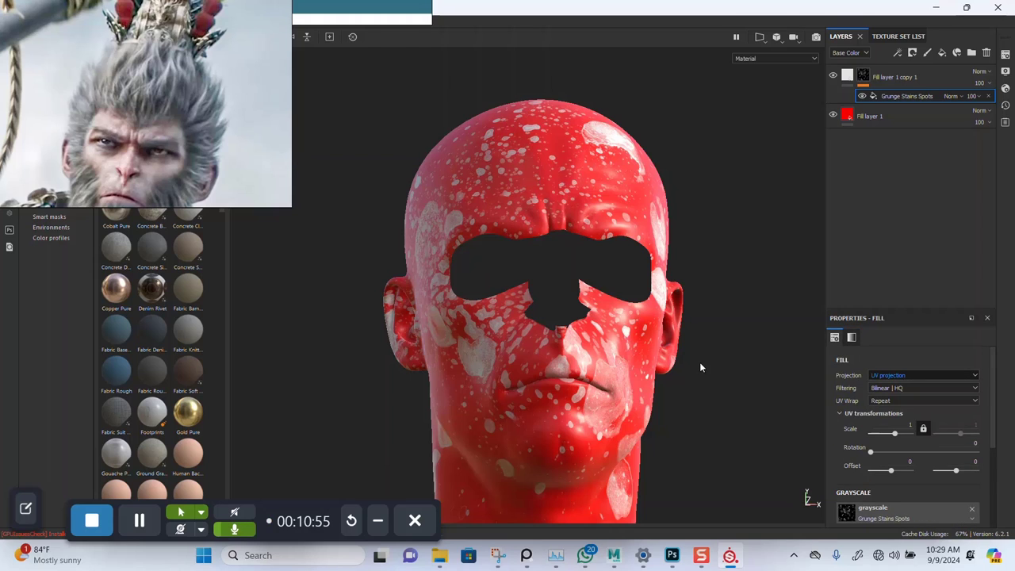
pyautogui.moveTo(895, 452); pyautogui.dragTo(899, 454)
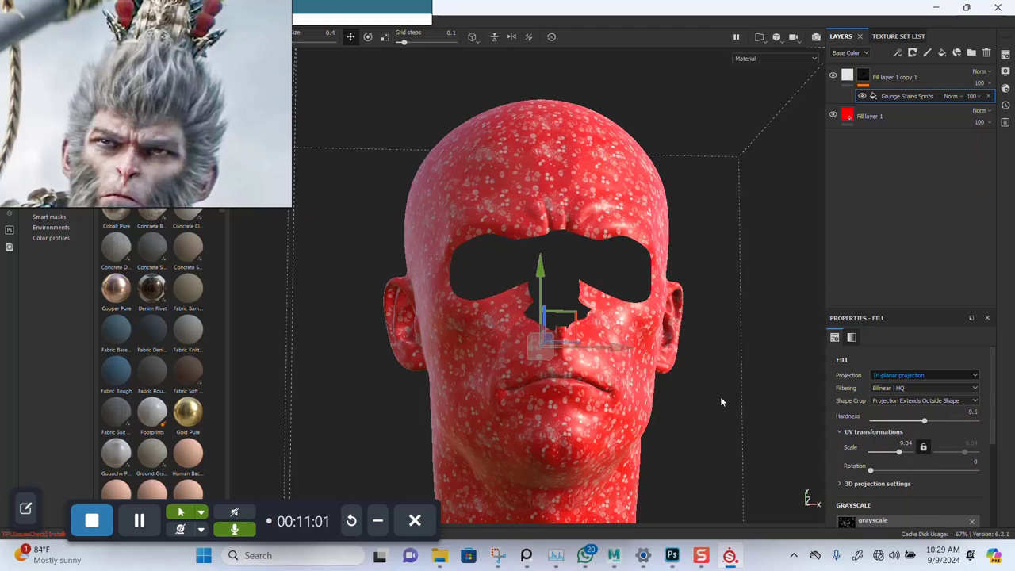
# Add a second fill effect to the light grey layer's mask and hide the Grunge Stains Spots fill
pyautogui.keyDown('alt'); pyautogui.moveTo(721, 397); pyautogui.dragTo(667, 282); pyautogui.keyUp('alt')
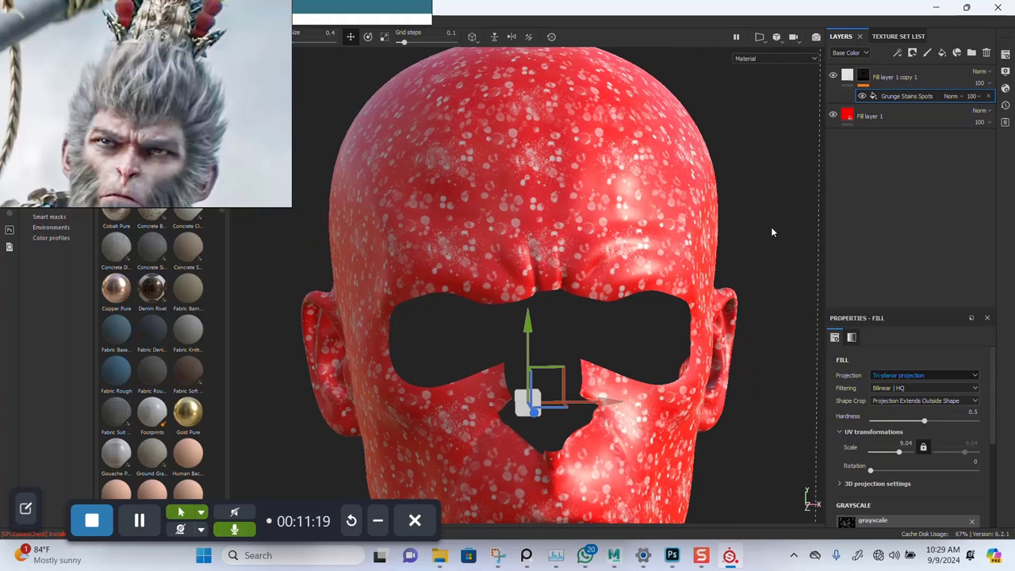
pyautogui.click(864, 76)
pyautogui.rightClick(863, 76)
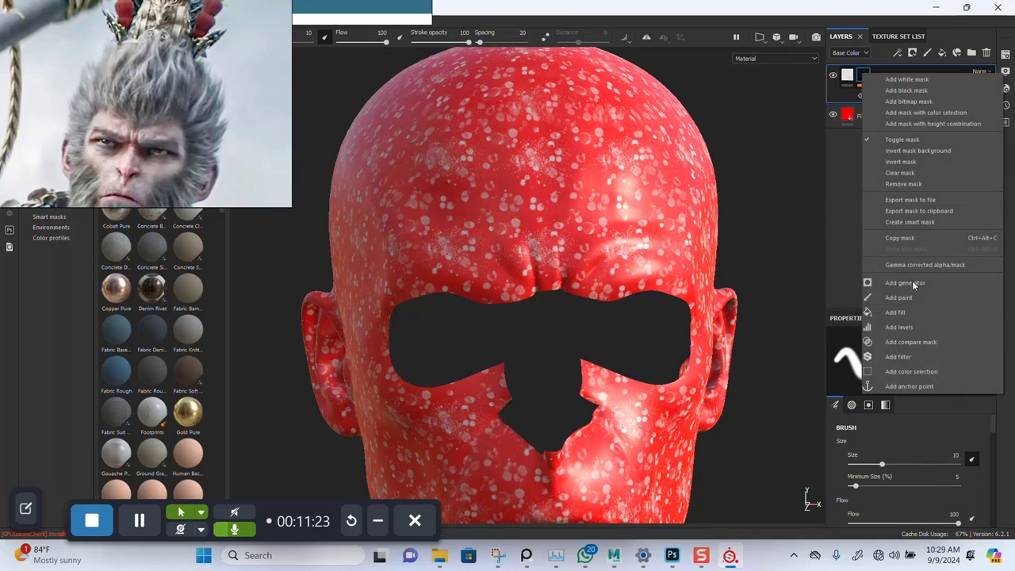
pyautogui.click(899, 312)
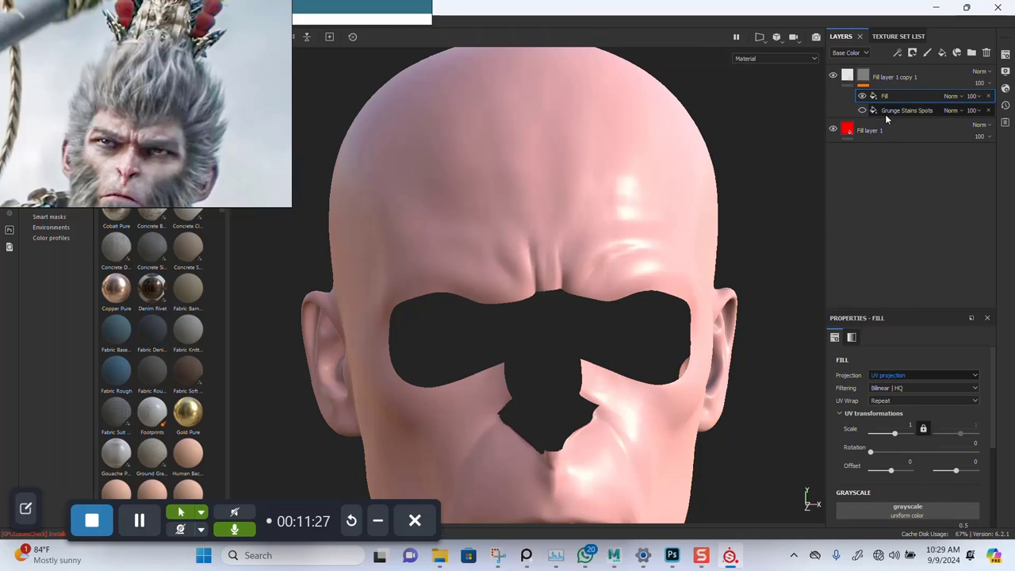
# Compare the spot textures and assign Gaussian Spots 1 as the grayscale of the new mask fill
pyautogui.scroll(-3, 902, 462)
pyautogui.click(894, 382)
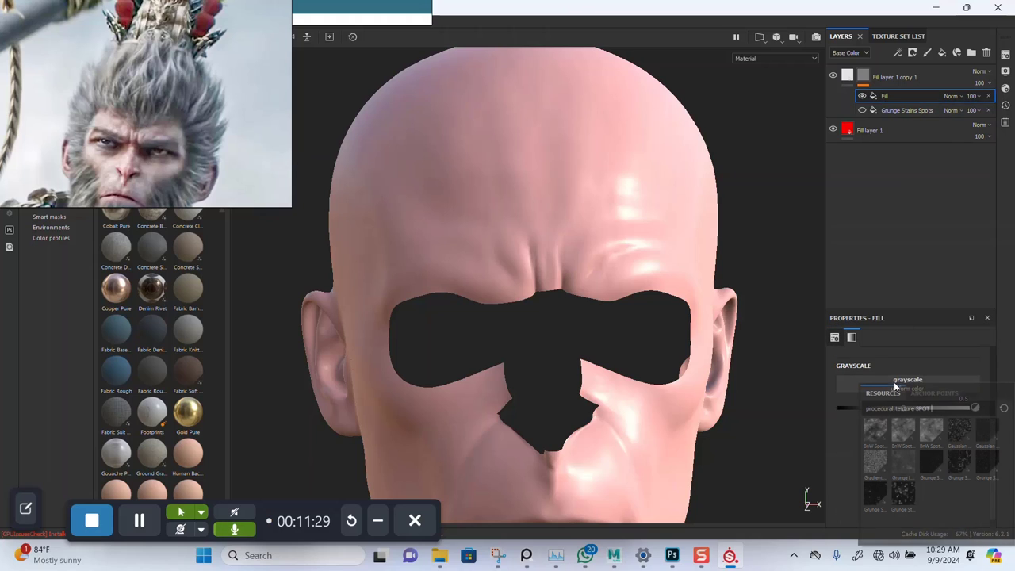
pyautogui.moveTo(960, 432)
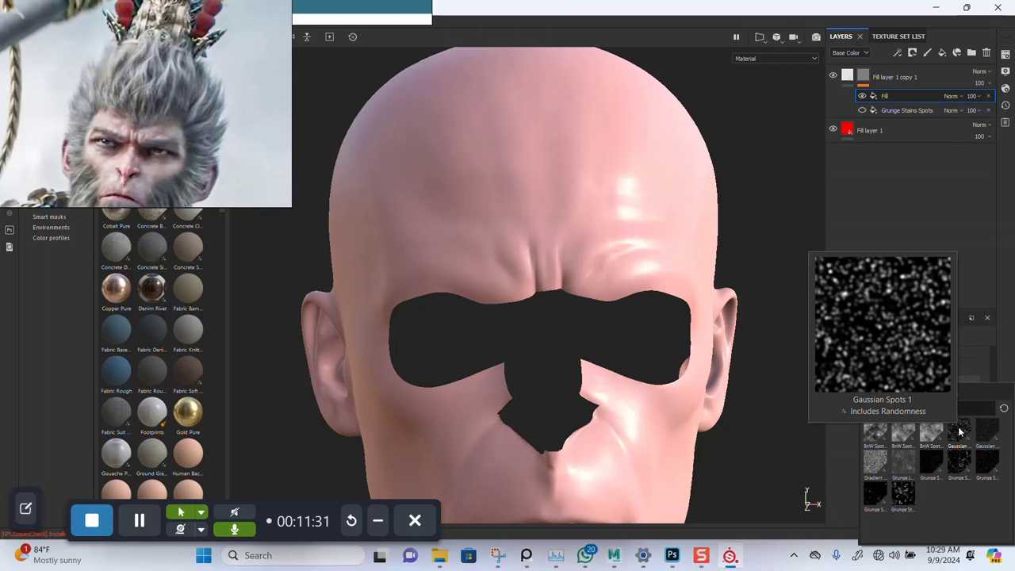
pyautogui.moveTo(994, 436)
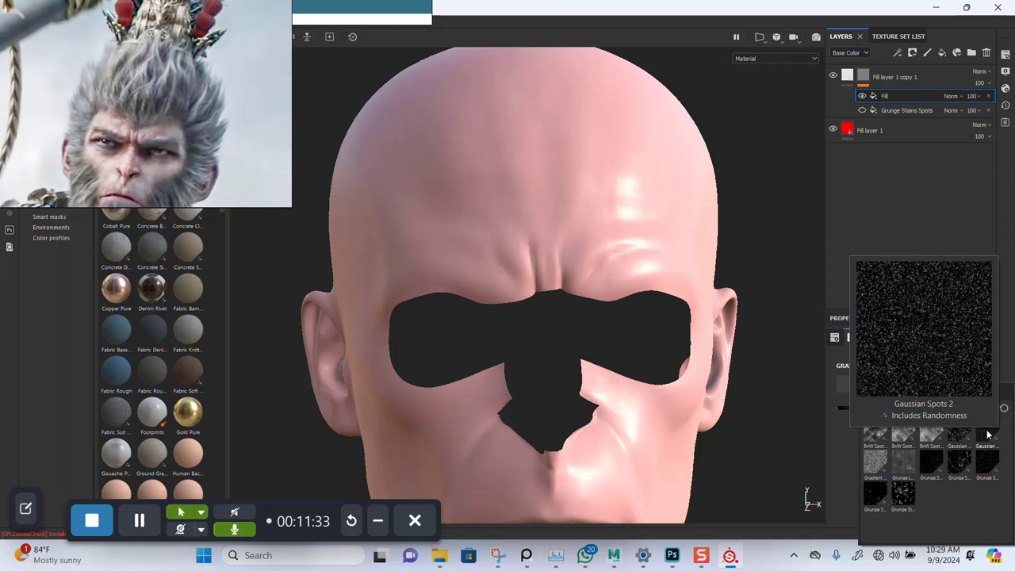
pyautogui.moveTo(984, 463)
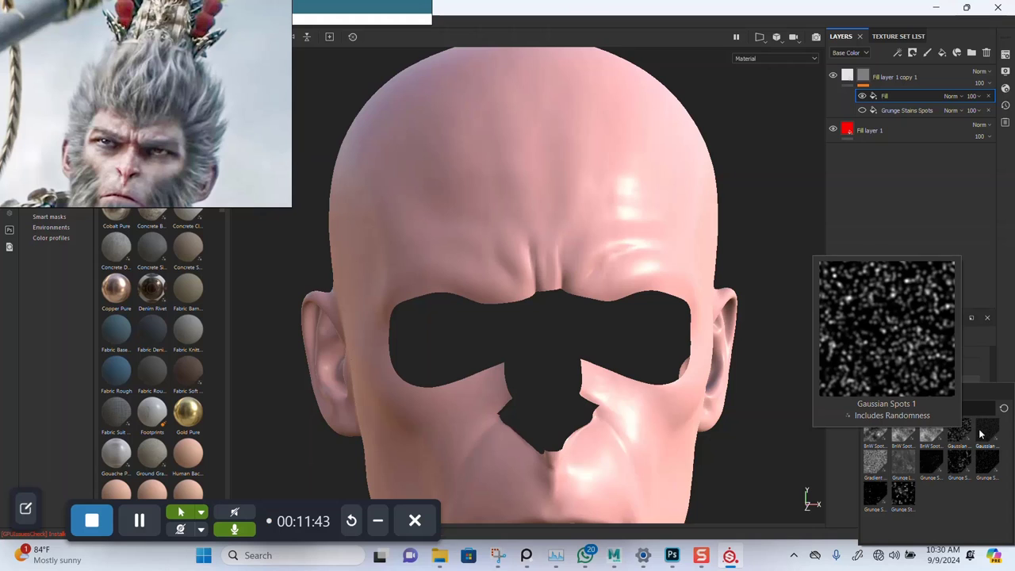
pyautogui.click(968, 434)
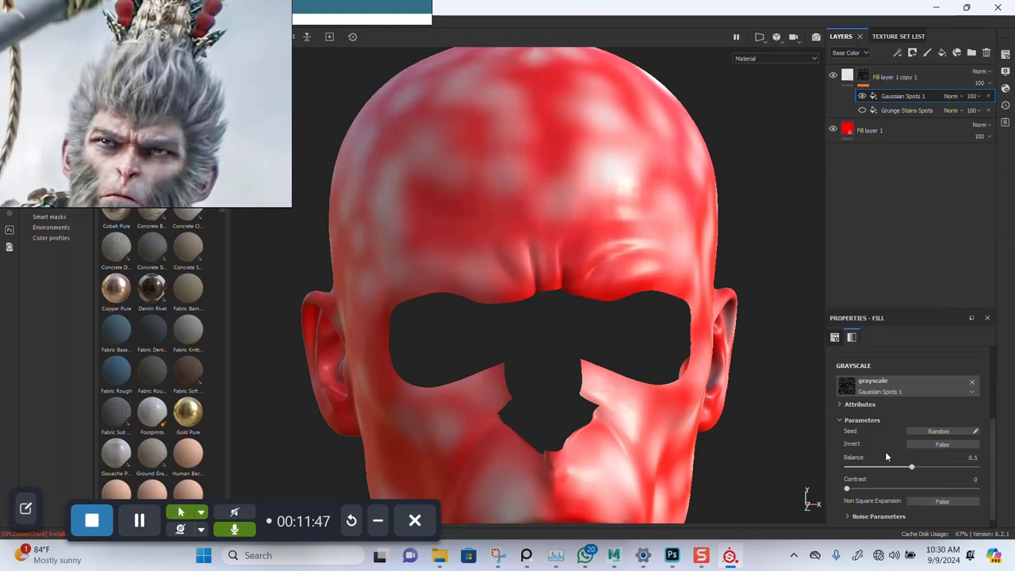
# Set the texture set's size to 4096
pyautogui.scroll(2, 886, 452)
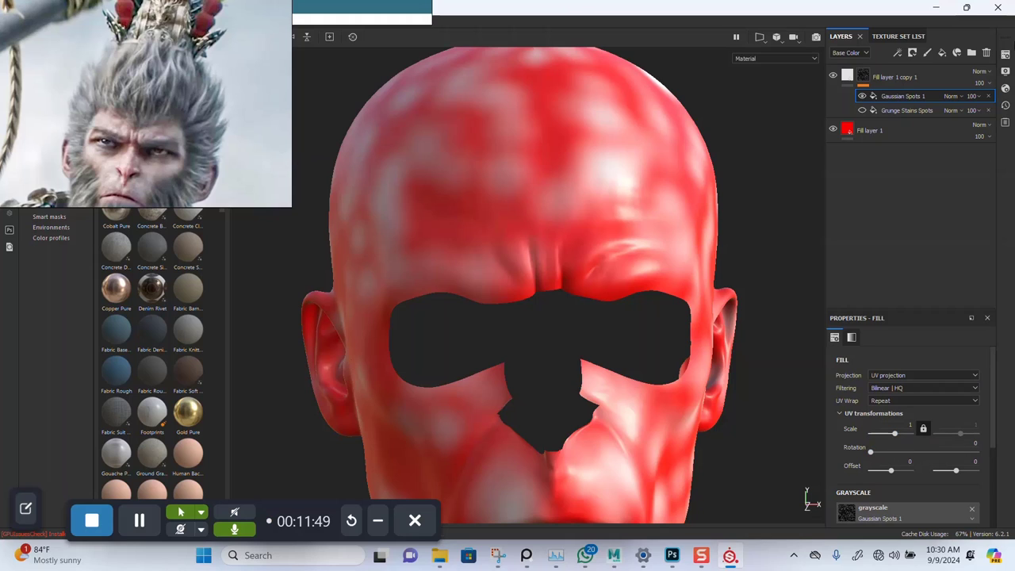
pyautogui.click(1005, 54)
pyautogui.click(875, 158)
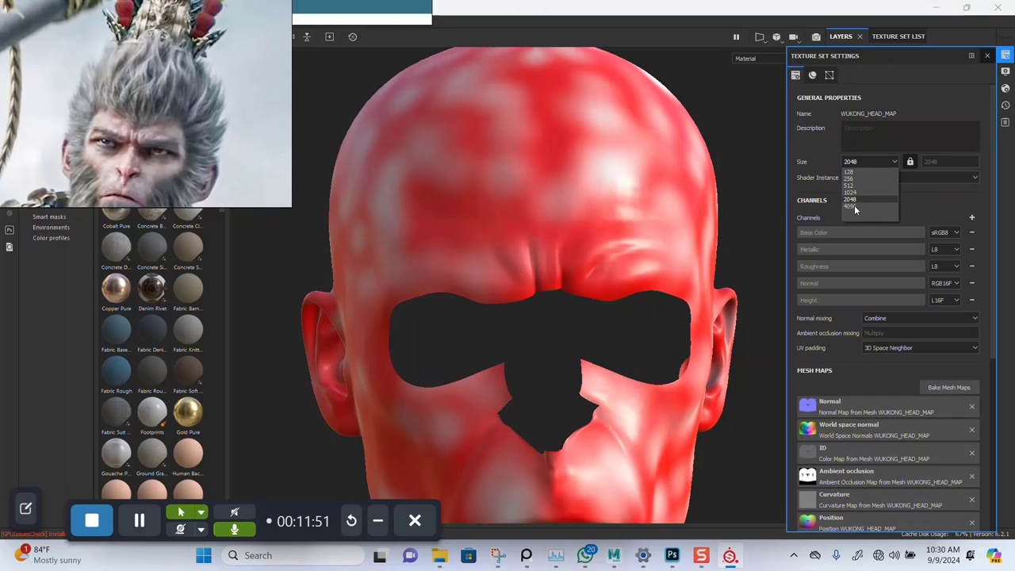
pyautogui.click(852, 205)
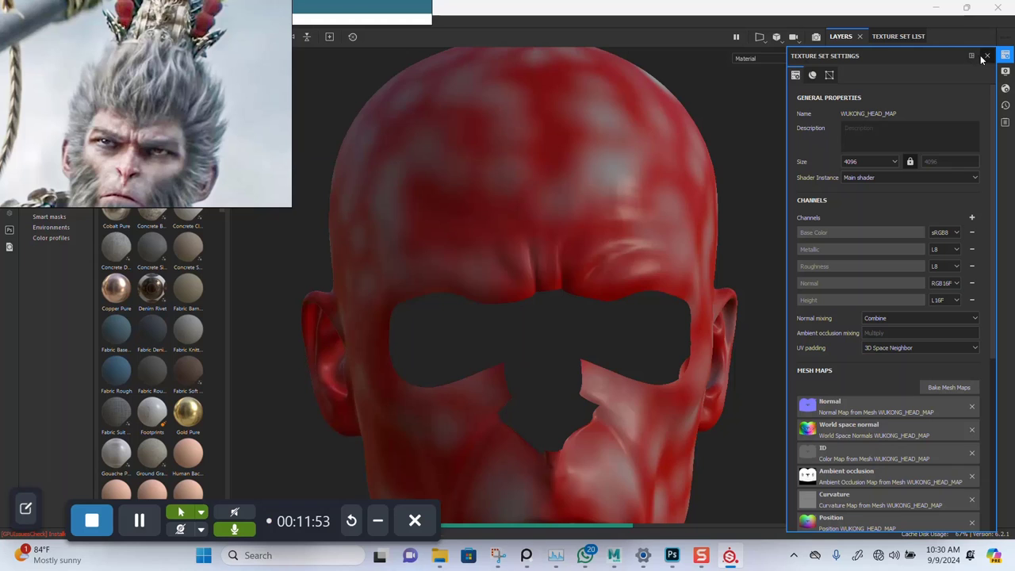
pyautogui.click(987, 55)
pyautogui.scroll(-3, 556, 254)
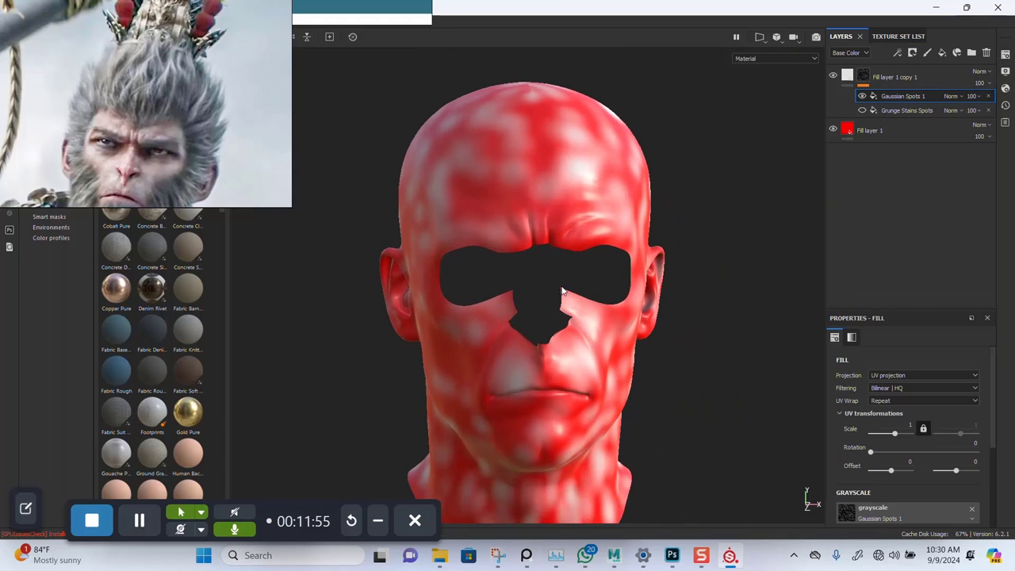
# Raise the contrast of the Gaussian Spots 1 fill to 0.53
pyautogui.keyDown('alt'); pyautogui.moveTo(562, 292); pyautogui.dragTo(666, 365); pyautogui.keyUp('alt')
pyautogui.scroll(-4, 892, 498)
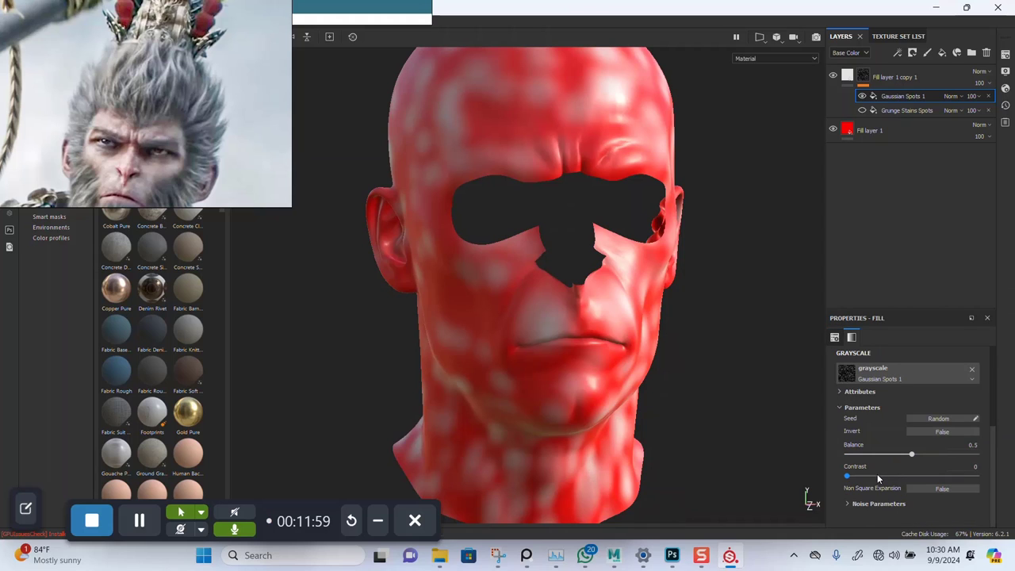
pyautogui.moveTo(877, 476); pyautogui.dragTo(940, 478)
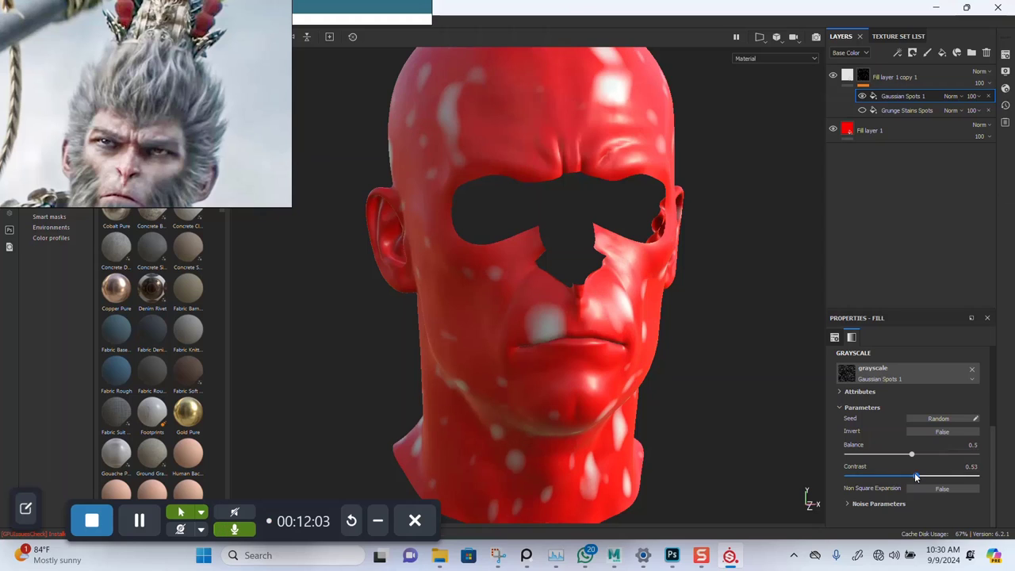
# Set the Gaussian Spots 1 fill to Tri-planar projection with a UV scale of 9.04
pyautogui.scroll(4, 887, 457)
pyautogui.click(908, 361)
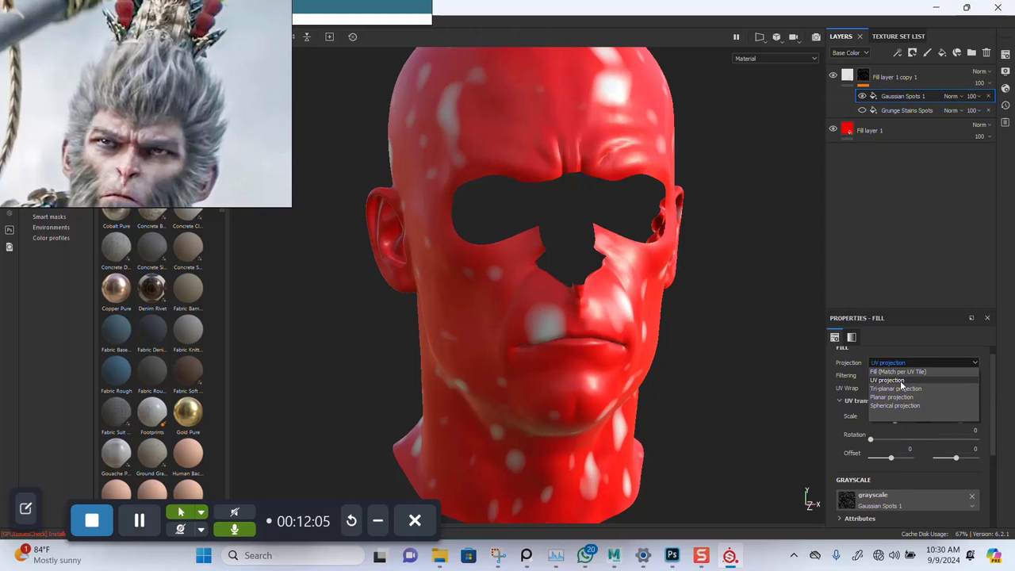
pyautogui.click(900, 380)
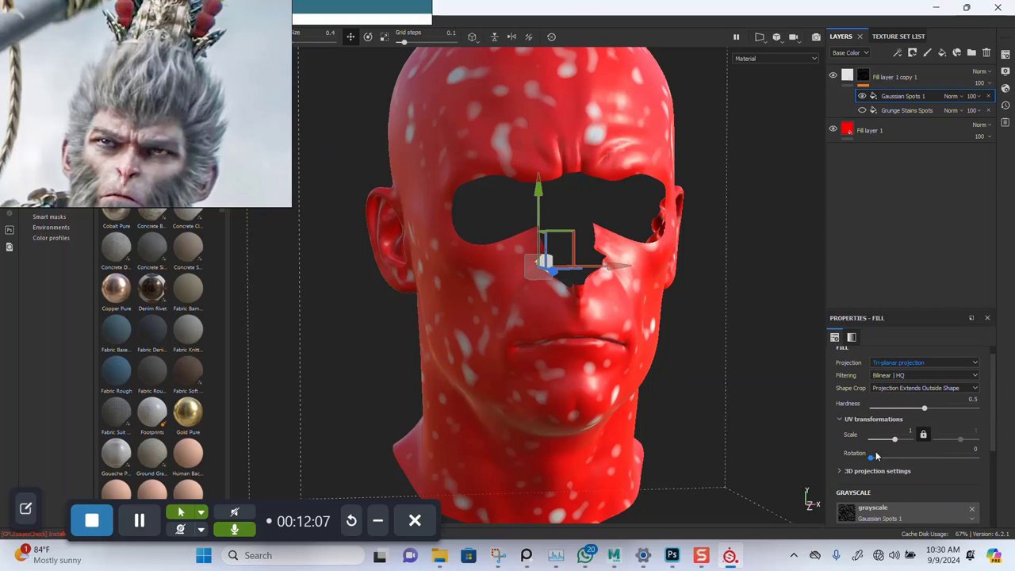
pyautogui.moveTo(895, 442); pyautogui.dragTo(896, 444)
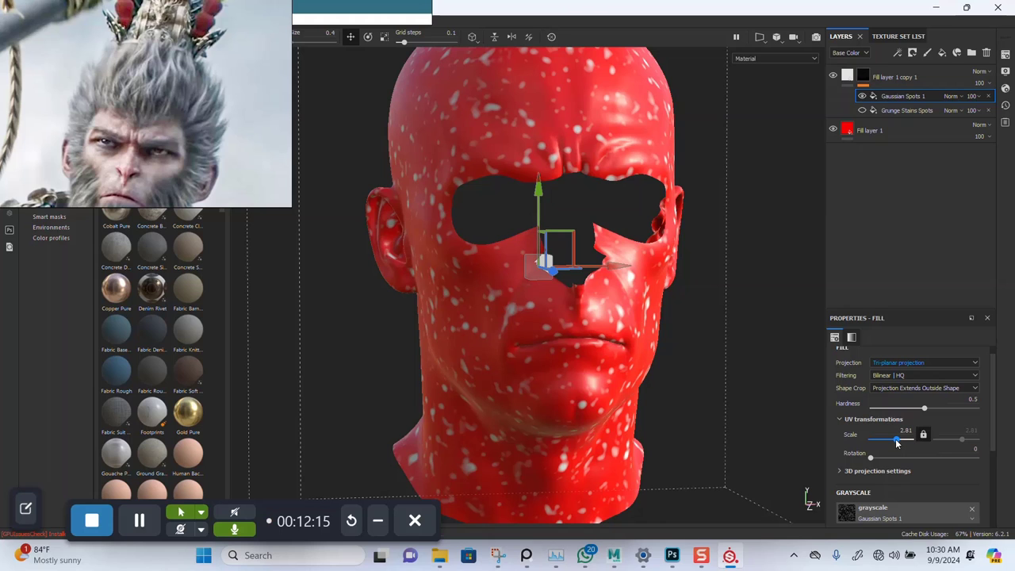
pyautogui.moveTo(896, 442); pyautogui.dragTo(899, 445)
pyautogui.keyDown('alt'); pyautogui.moveTo(601, 361); pyautogui.dragTo(642, 238); pyautogui.keyUp('alt')
pyautogui.keyDown('alt'); pyautogui.moveTo(642, 238); pyautogui.dragTo(656, 341, button='right'); pyautogui.keyUp('alt')
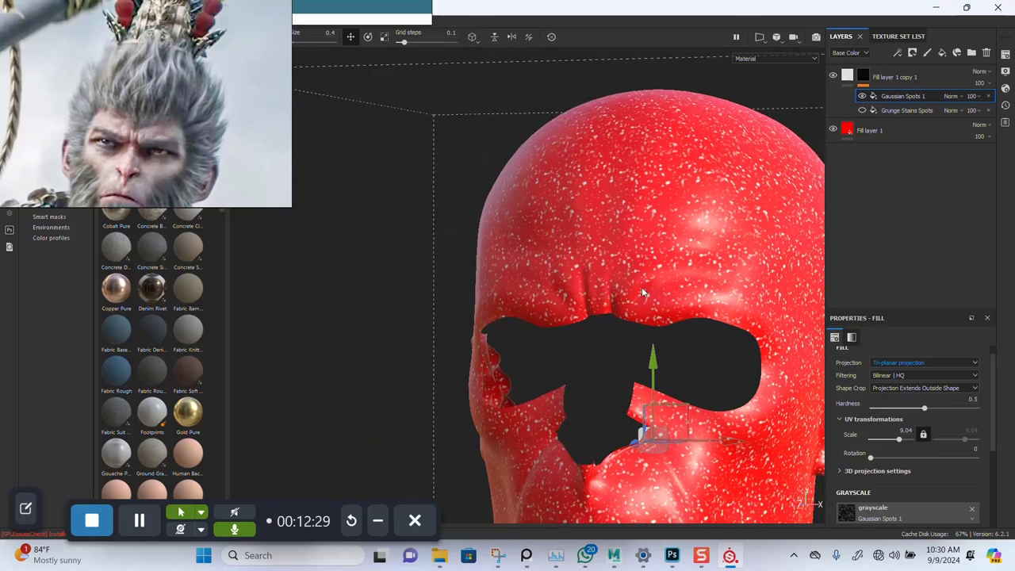
pyautogui.keyDown('alt'); pyautogui.moveTo(655, 341); pyautogui.dragTo(854, 419); pyautogui.keyUp('alt')
pyautogui.scroll(-4, 873, 432)
pyautogui.keyDown('alt'); pyautogui.moveTo(610, 394); pyautogui.dragTo(671, 357); pyautogui.keyUp('alt')
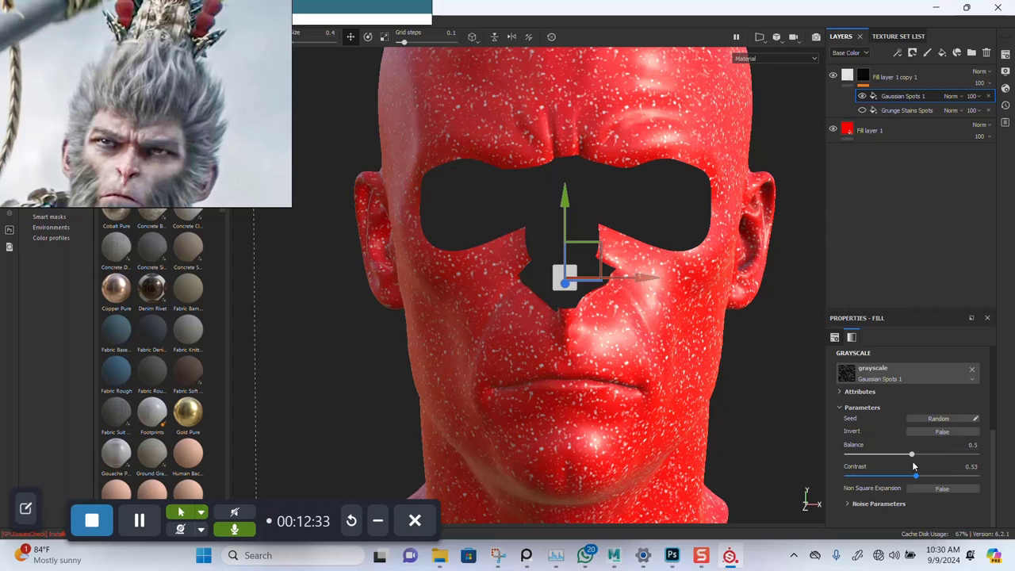
# Try different contrast levels on the Gaussian Spots 1 fill and set it to 0.84
pyautogui.moveTo(933, 459)
pyautogui.mouseDown()
pyautogui.moveTo(955, 459)
pyautogui.moveTo(912, 460)
pyautogui.mouseUp()
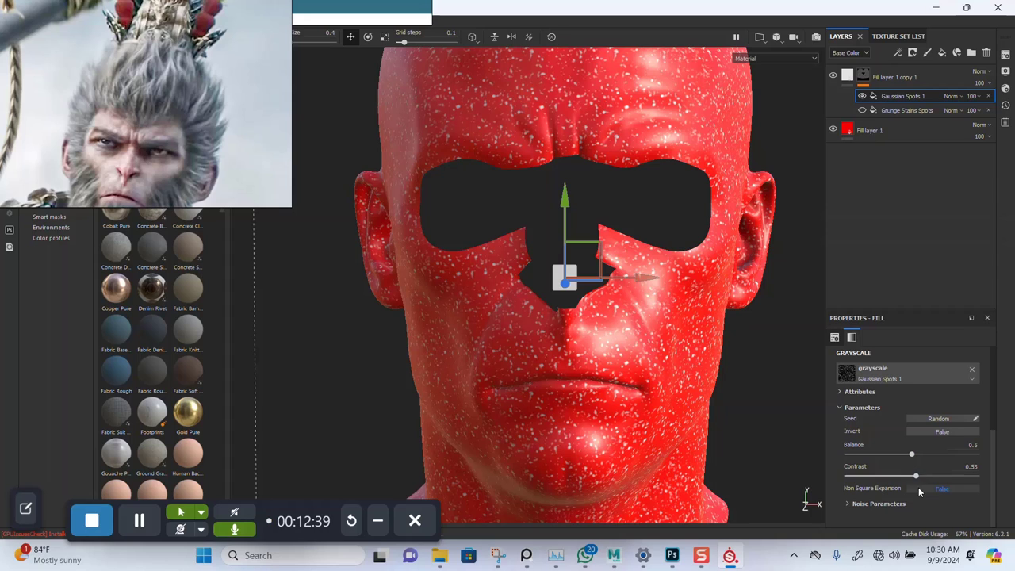
pyautogui.moveTo(916, 476); pyautogui.dragTo(885, 477)
pyautogui.click(957, 476)
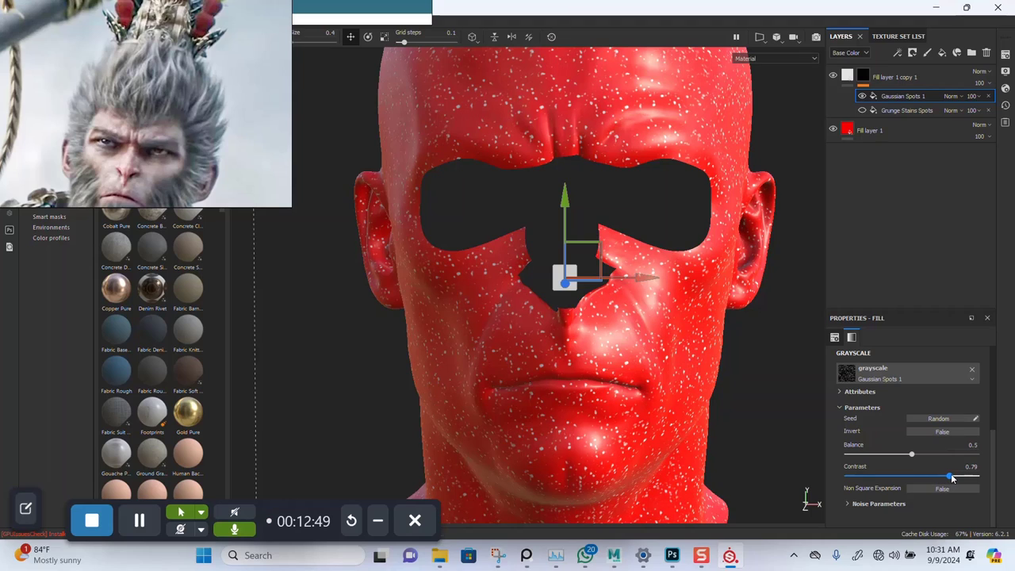
pyautogui.moveTo(954, 477); pyautogui.dragTo(957, 476)
pyautogui.keyDown('alt'); pyautogui.moveTo(579, 310); pyautogui.dragTo(574, 210); pyautogui.keyUp('alt')
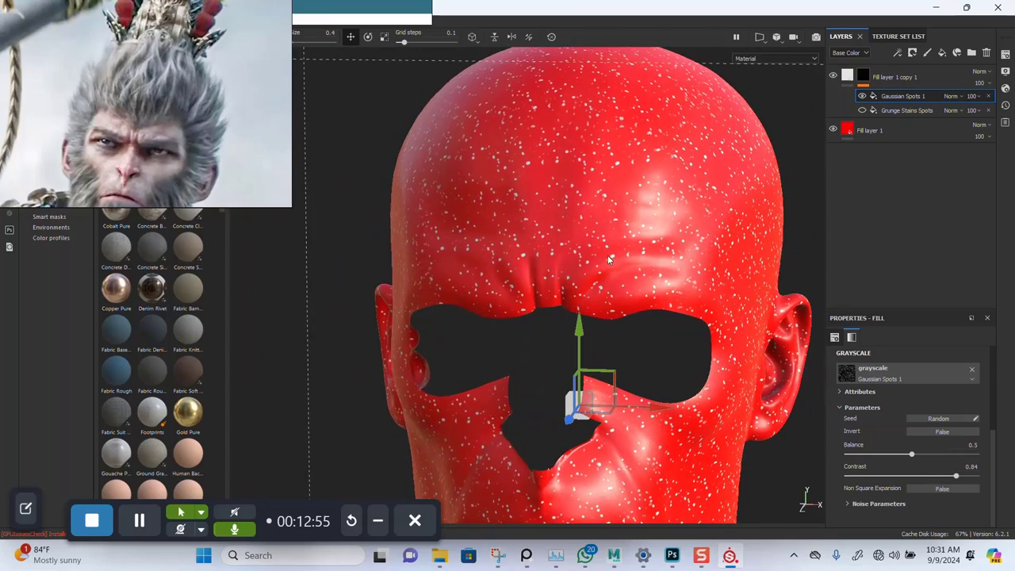
pyautogui.keyDown('alt'); pyautogui.moveTo(607, 255); pyautogui.dragTo(580, 263, button='right'); pyautogui.keyUp('alt')
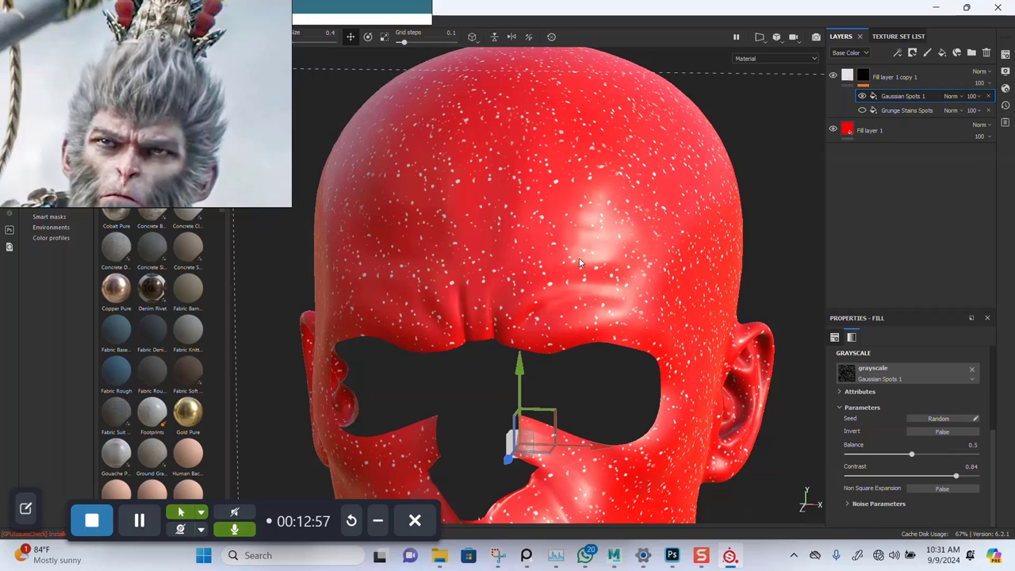
# Add a Blur filter to the light grey layer's mask, above the spot fills
pyautogui.rightClick(864, 76)
pyautogui.click(902, 356)
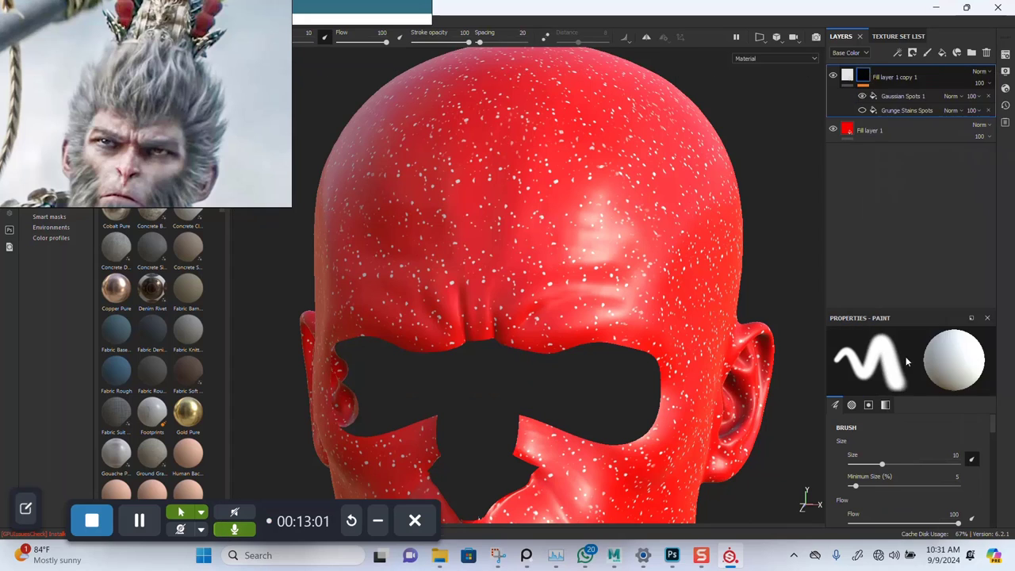
pyautogui.click(892, 355)
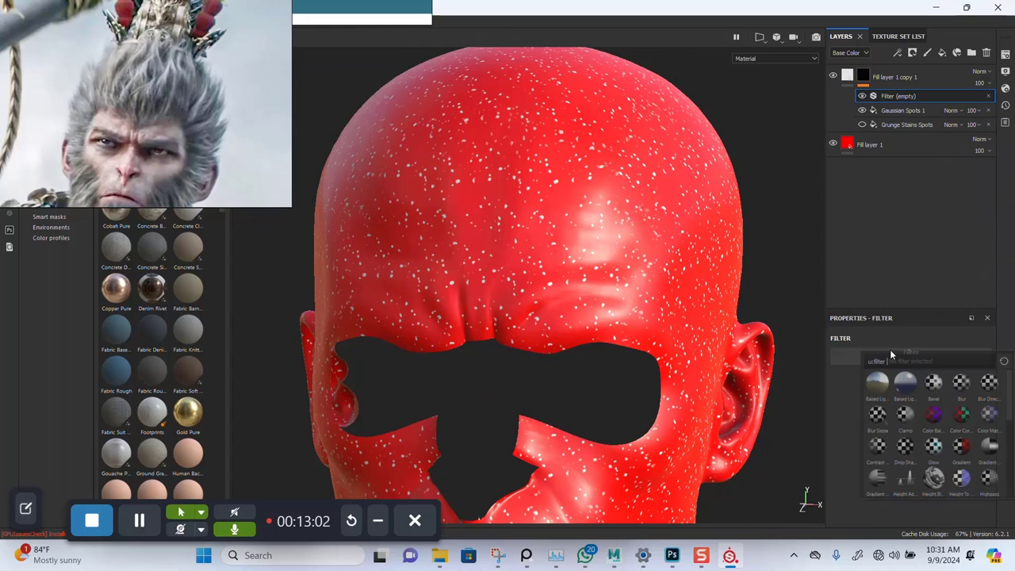
pyautogui.click(959, 389)
pyautogui.keyDown('alt'); pyautogui.moveTo(680, 369); pyautogui.dragTo(579, 248); pyautogui.keyUp('alt')
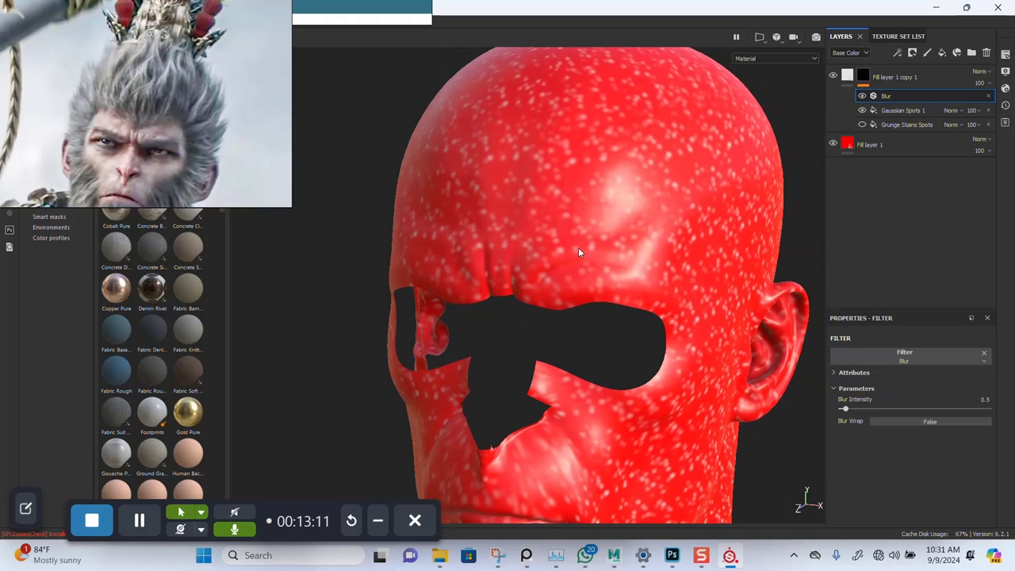
# Cycle the viewport display to the Mask channel and examine the spot distribution over the head
pyautogui.press('c')
pyautogui.press('c')
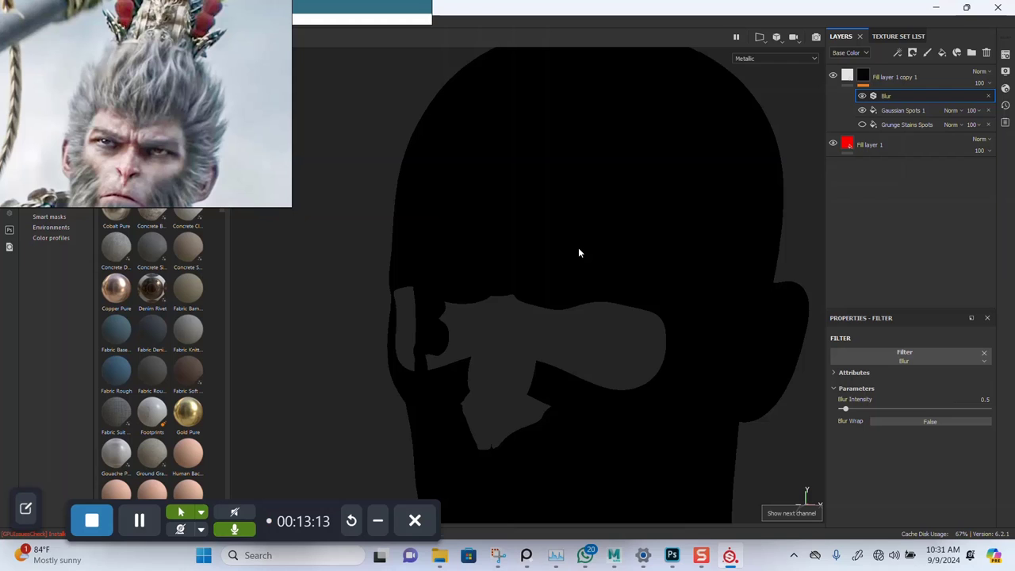
pyautogui.press('c')
pyautogui.press('c')
pyautogui.press('c')
pyautogui.press('c')
pyautogui.press('c')
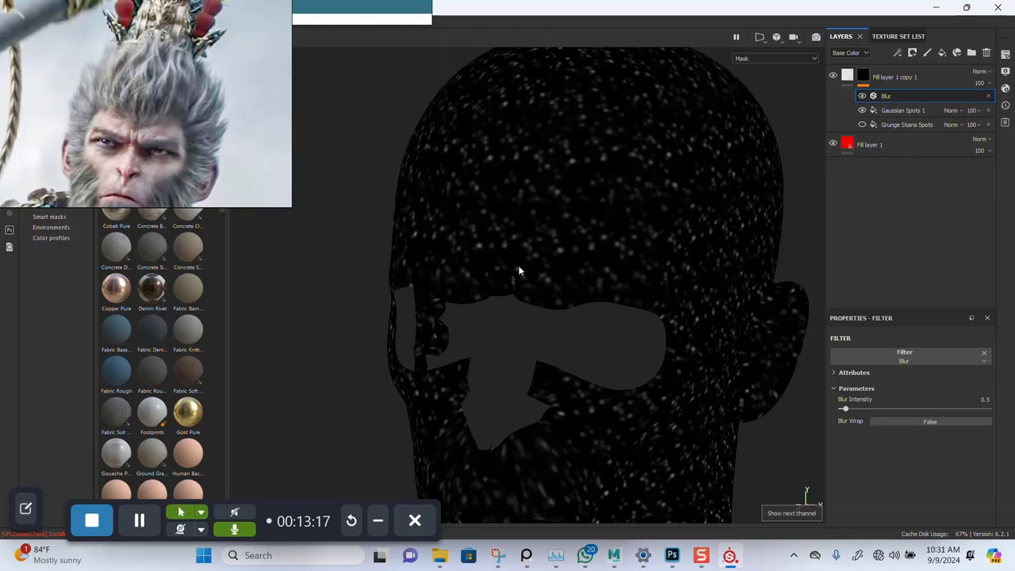
pyautogui.keyDown('alt'); pyautogui.moveTo(519, 272); pyautogui.dragTo(743, 296); pyautogui.keyUp('alt')
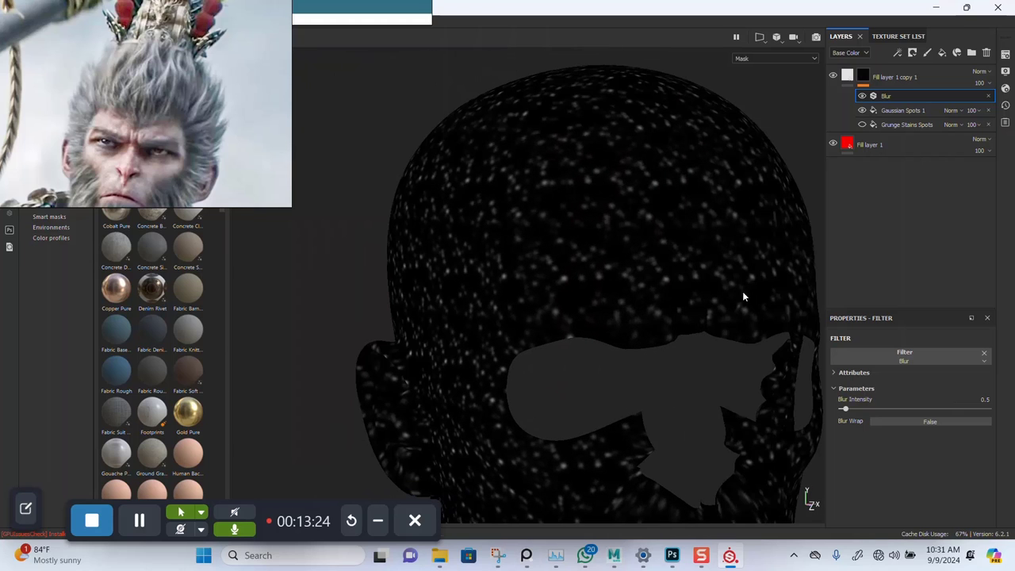
# Set the contrast of the Gaussian Spots 1 fill to 1
pyautogui.click(903, 110)
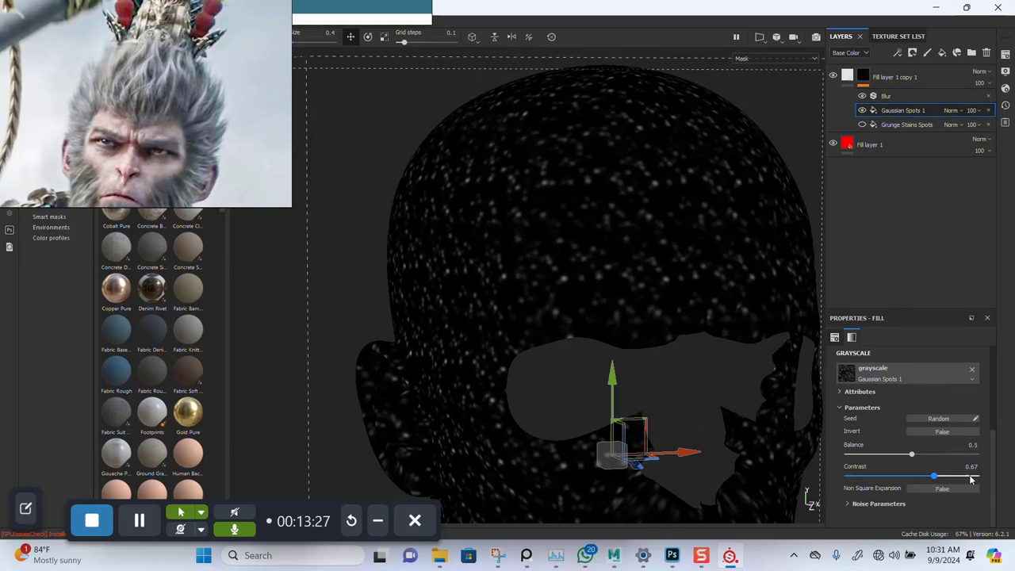
pyautogui.moveTo(956, 477); pyautogui.dragTo(1012, 479)
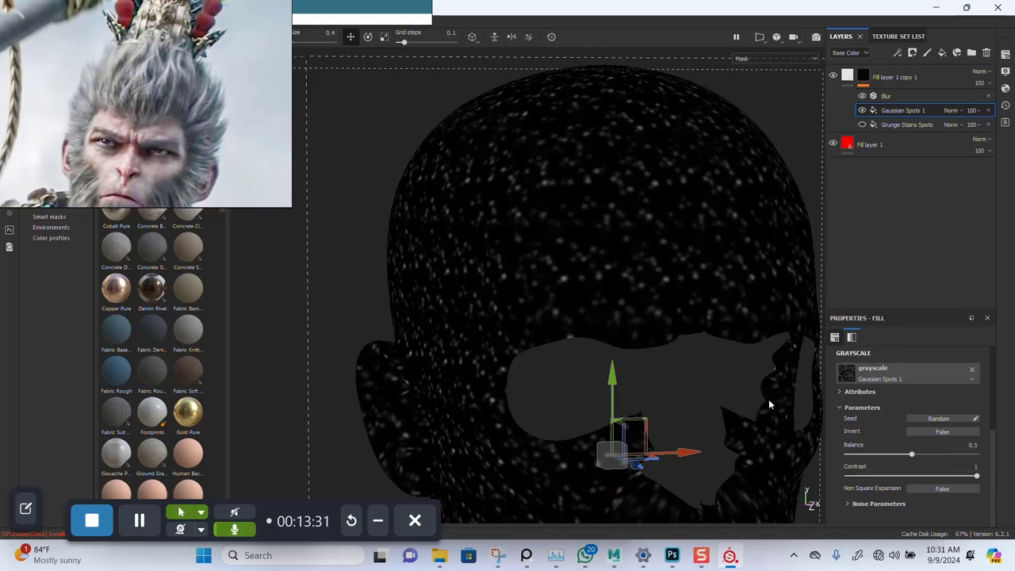
pyautogui.press('f')
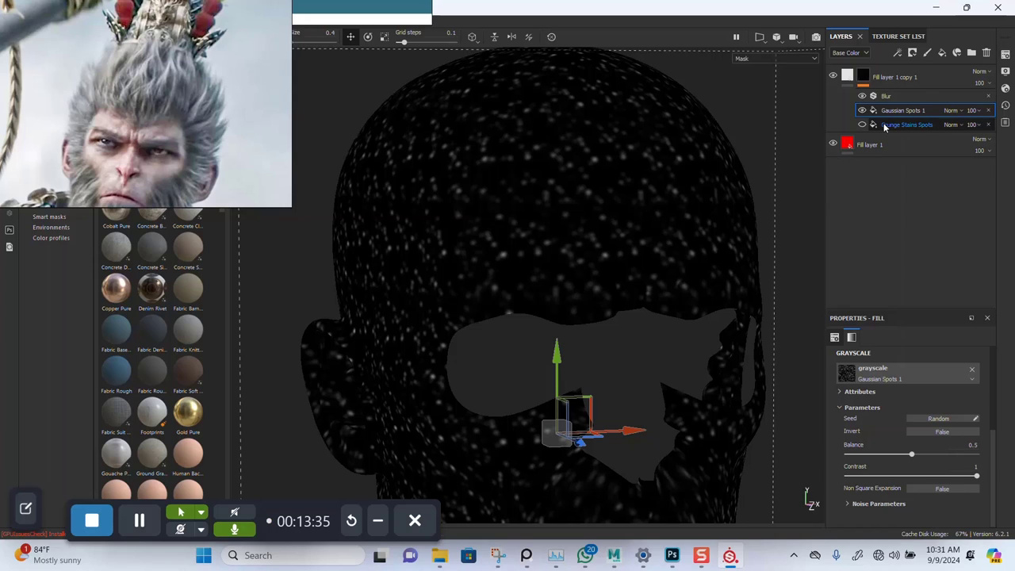
# Move the Grunge Stains Spots fill above Gaussian Spots 1, make it visible and set its blend mode to Multiply
pyautogui.moveTo(887, 127); pyautogui.dragTo(886, 107)
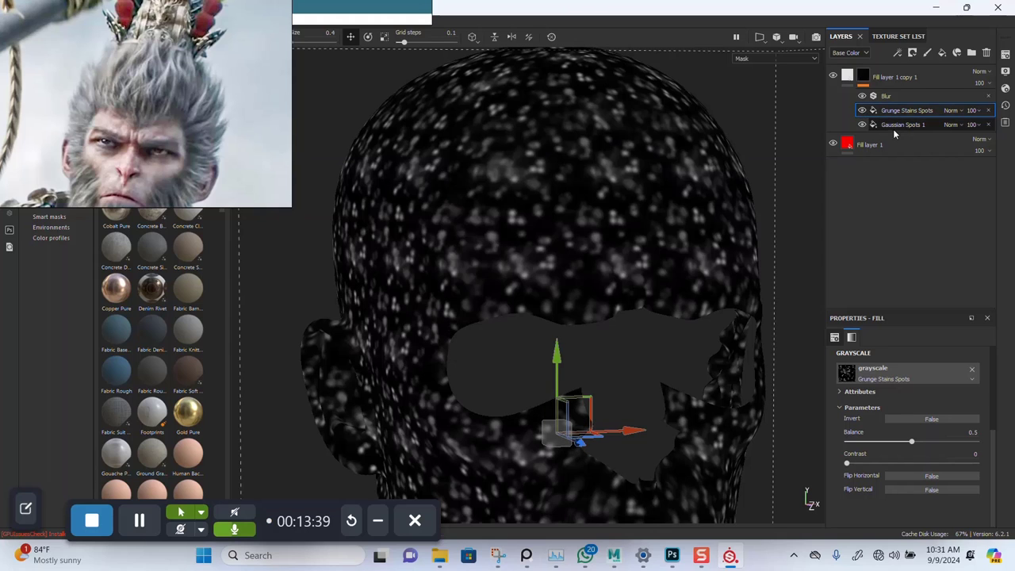
pyautogui.click(960, 111)
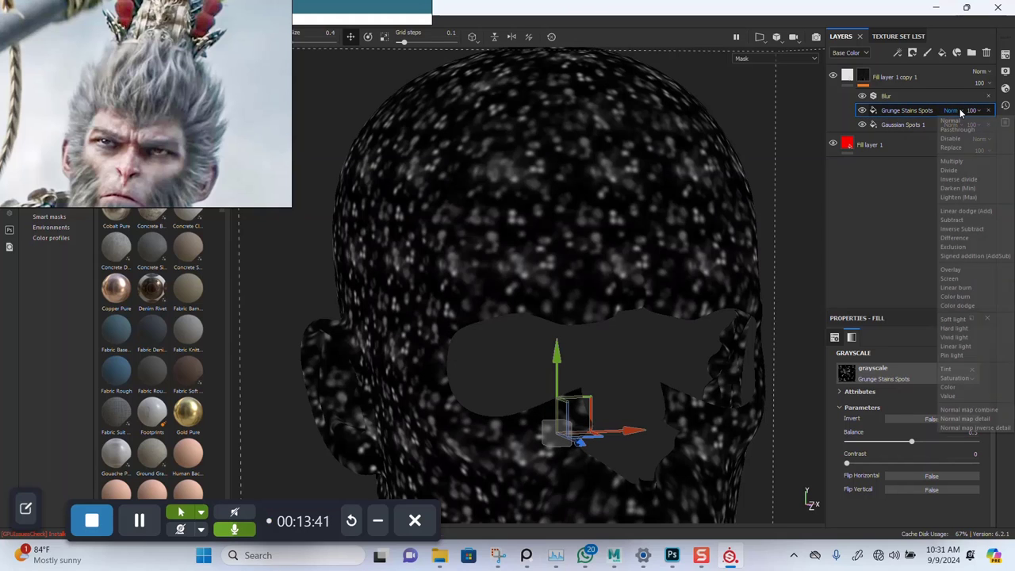
pyautogui.click(952, 161)
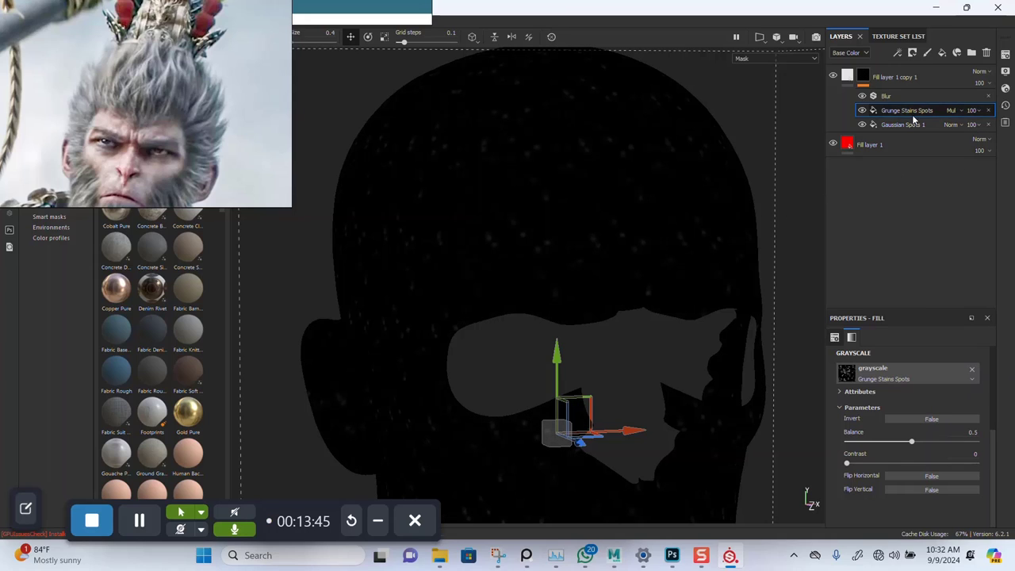
# Set the balance of the Grunge Stains Spots fill to 1 and check the mask around the head
pyautogui.moveTo(912, 441); pyautogui.dragTo(939, 442)
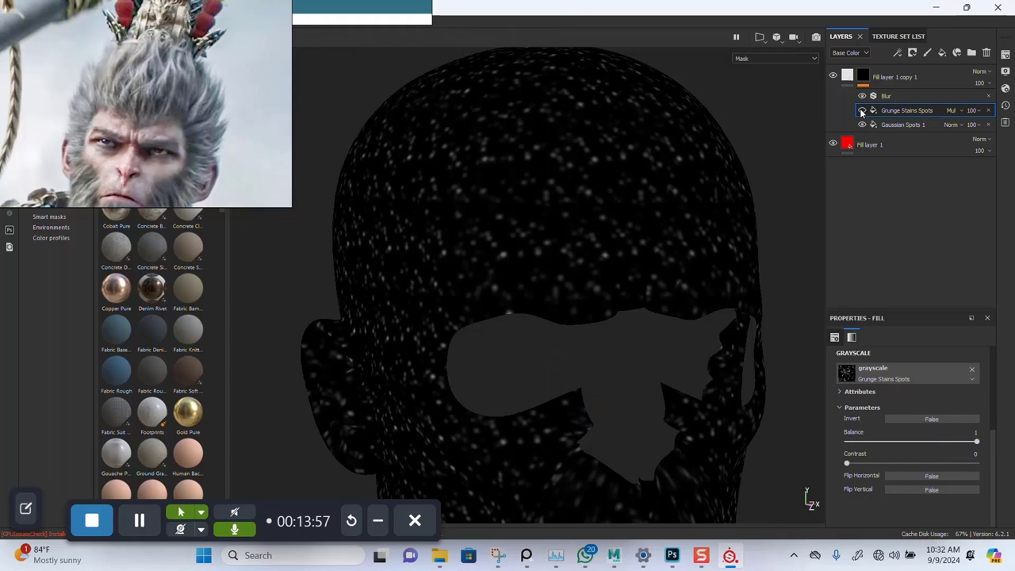
pyautogui.keyDown('alt'); pyautogui.moveTo(619, 242); pyautogui.dragTo(840, 299); pyautogui.keyUp('alt')
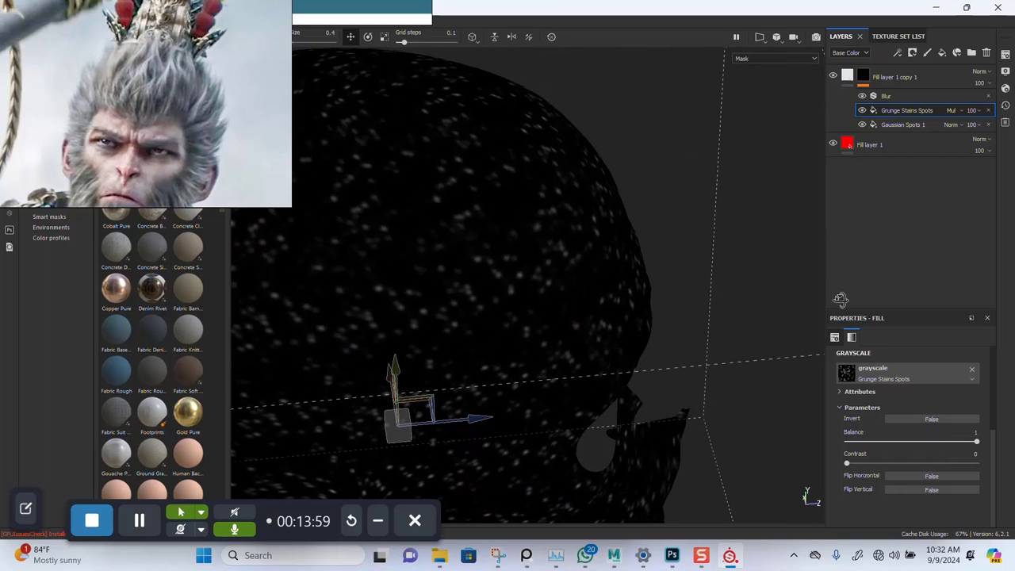
pyautogui.keyDown('alt'); pyautogui.moveTo(556, 288); pyautogui.dragTo(641, 490); pyautogui.keyUp('alt')
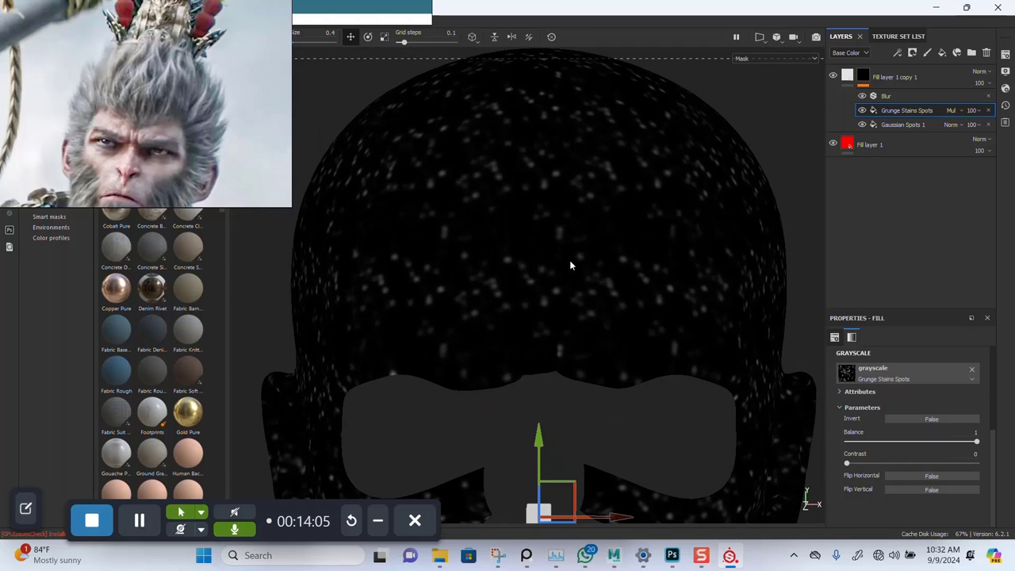
pyautogui.keyDown('alt'); pyautogui.moveTo(570, 265); pyautogui.dragTo(570, 304); pyautogui.keyUp('alt')
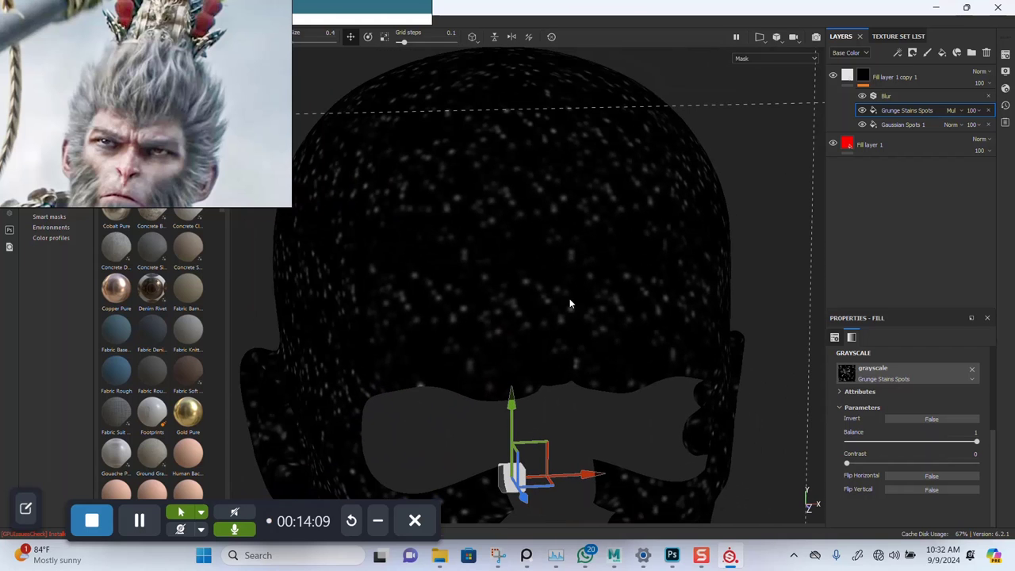
pyautogui.keyDown('alt'); pyautogui.moveTo(626, 318); pyautogui.dragTo(627, 274); pyautogui.keyUp('alt')
# Set the UV scale of the Gaussian Spots 1 fill to 5 and check the larger spots on the head
pyautogui.click(903, 124)
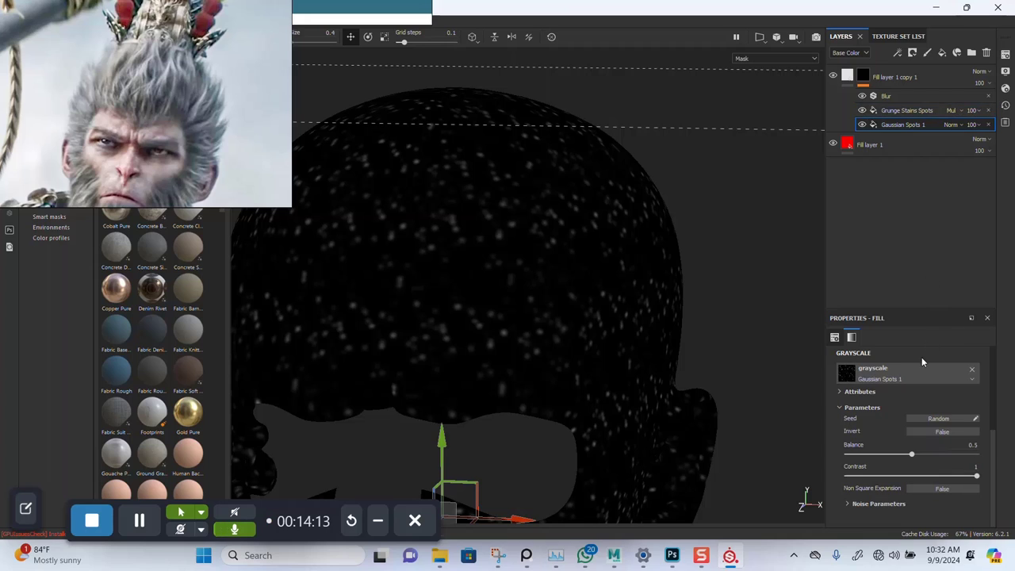
pyautogui.scroll(2, 918, 416)
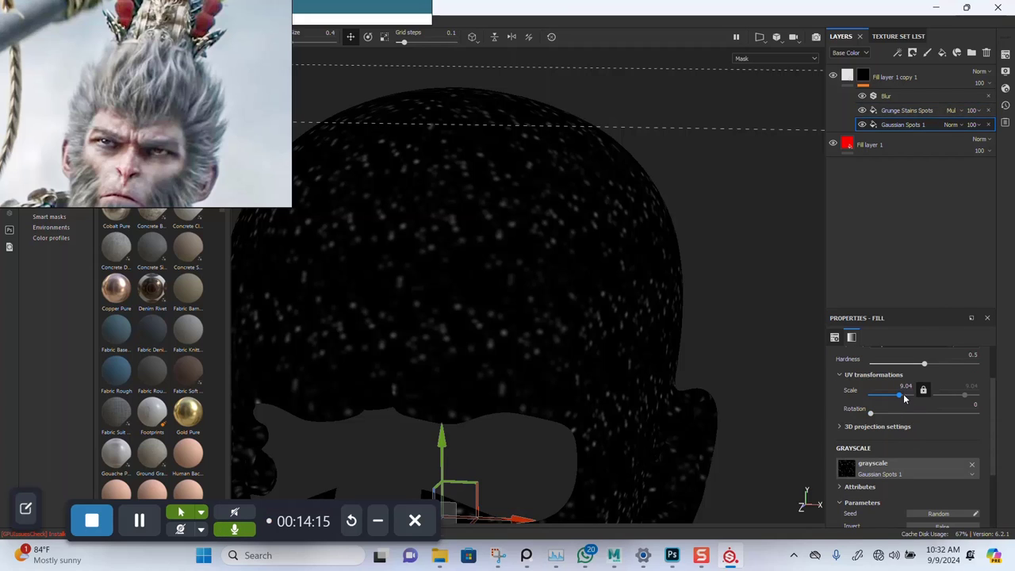
pyautogui.write('5')
pyautogui.press('Return')
pyautogui.press('f')
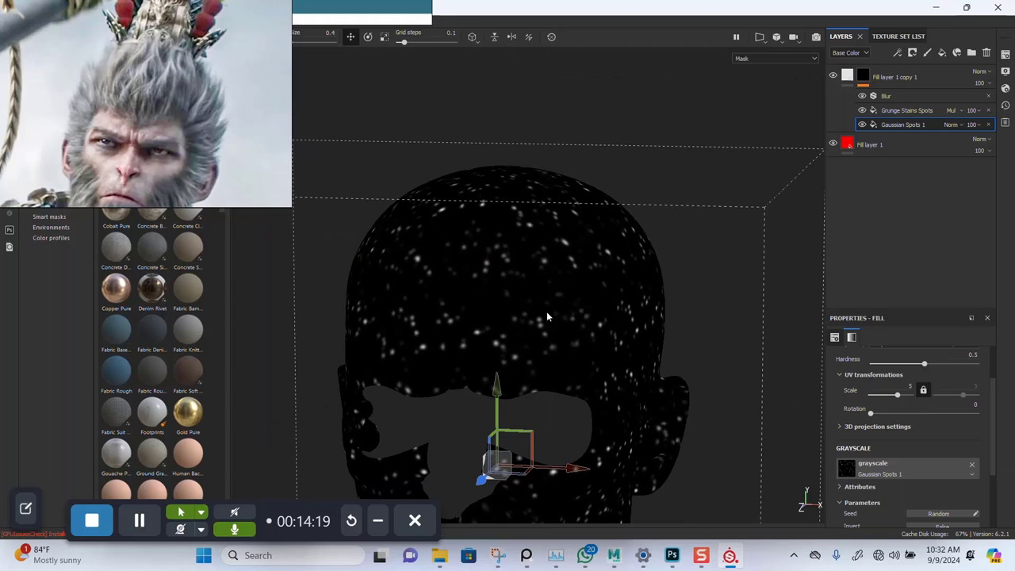
pyautogui.keyDown('alt'); pyautogui.moveTo(547, 317); pyautogui.dragTo(584, 301); pyautogui.keyUp('alt')
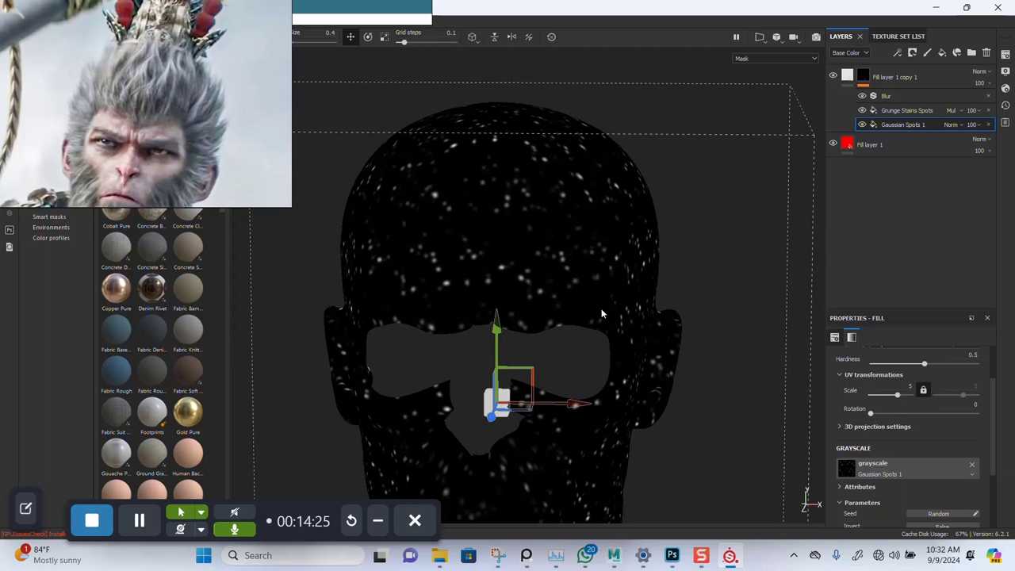
pyautogui.moveTo(575, 331)
pyautogui.keyDown('alt'); pyautogui.mouseDown()
pyautogui.moveTo(573, 341)
pyautogui.moveTo(583, 329)
pyautogui.mouseUp(); pyautogui.keyUp('alt')
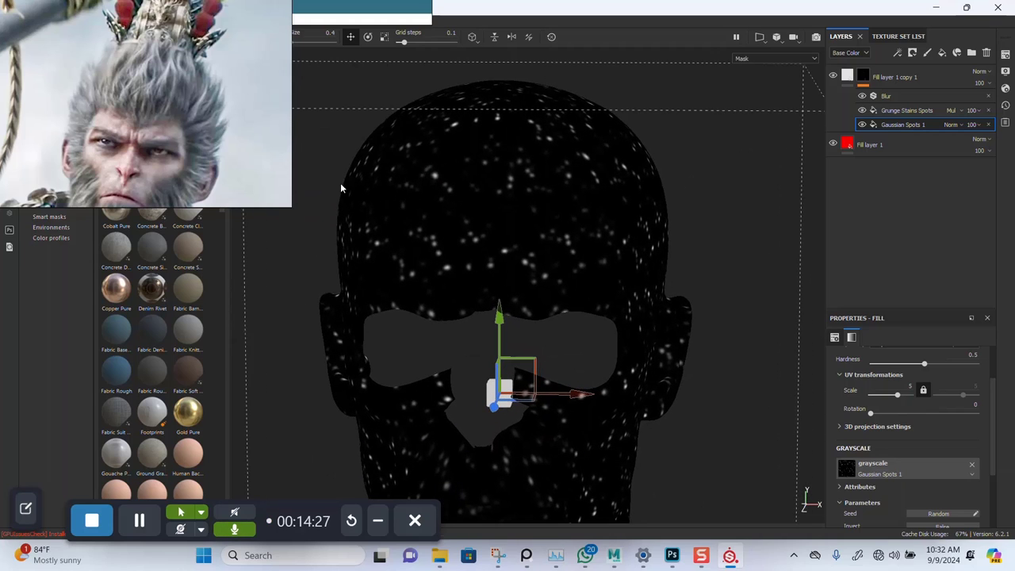
pyautogui.moveTo(825, 151); pyautogui.dragTo(875, 149)
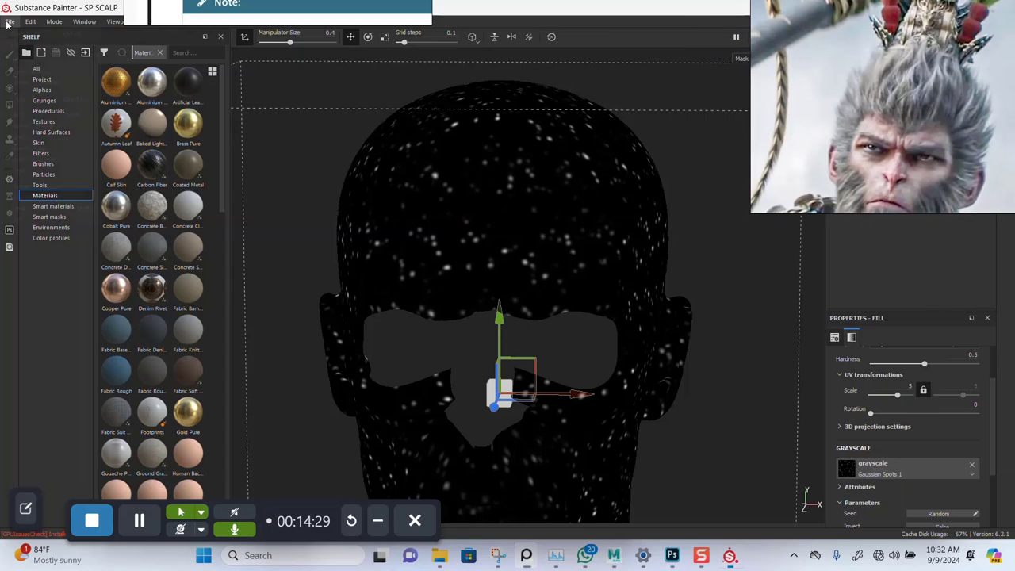
pyautogui.click(10, 22)
pyautogui.click(38, 208)
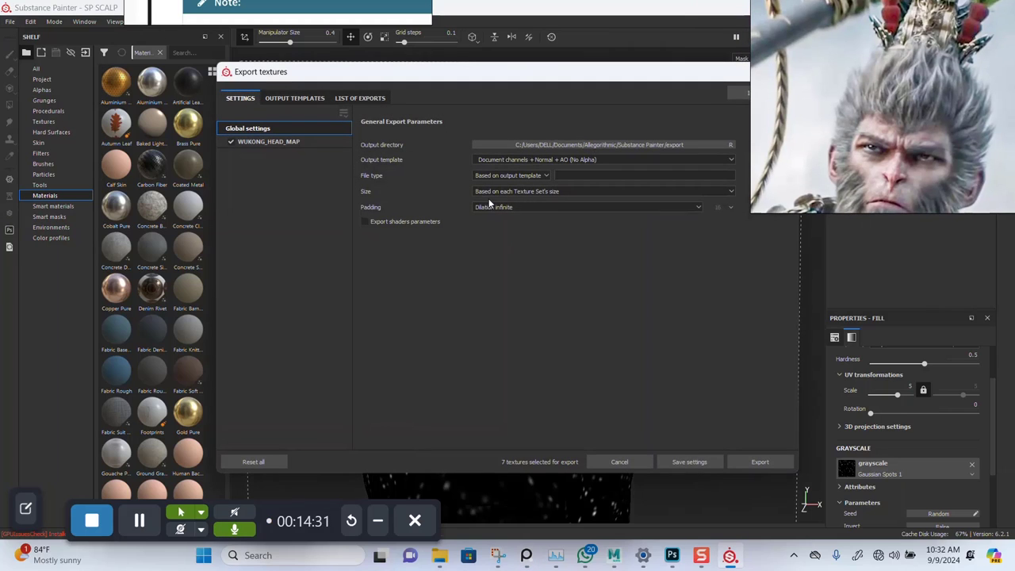
pyautogui.click(484, 206)
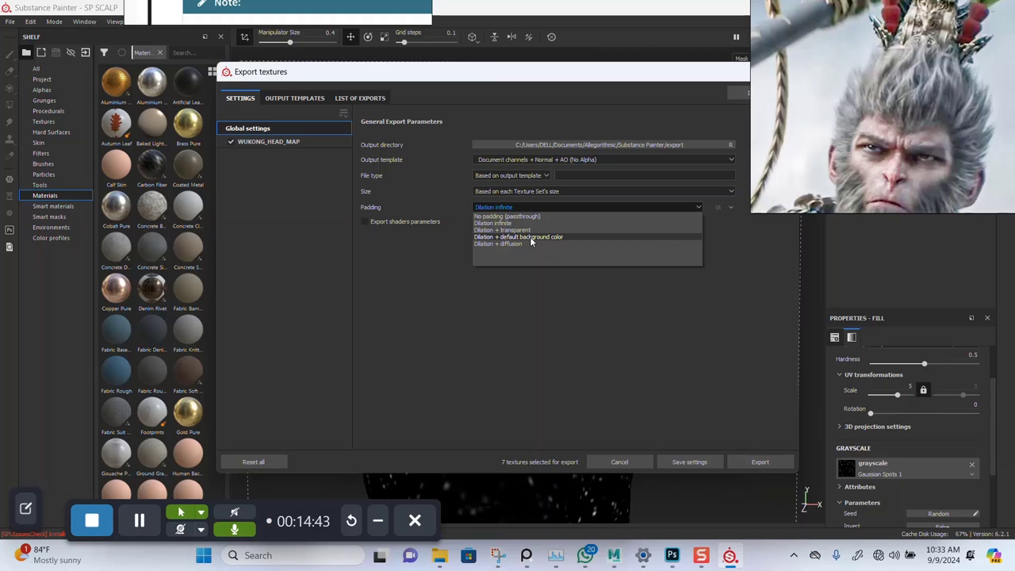
pyautogui.press('Escape')
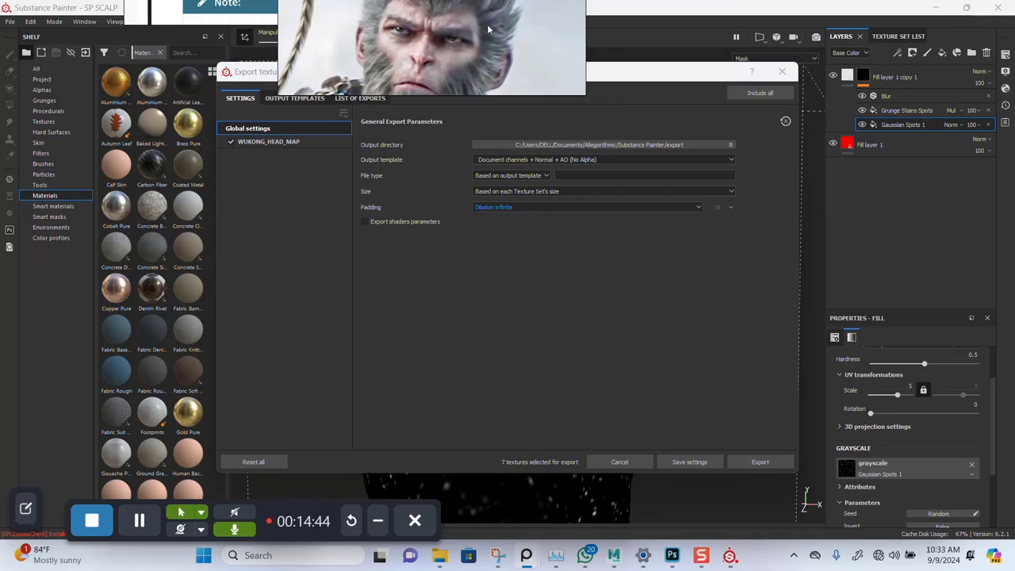
pyautogui.click(782, 71)
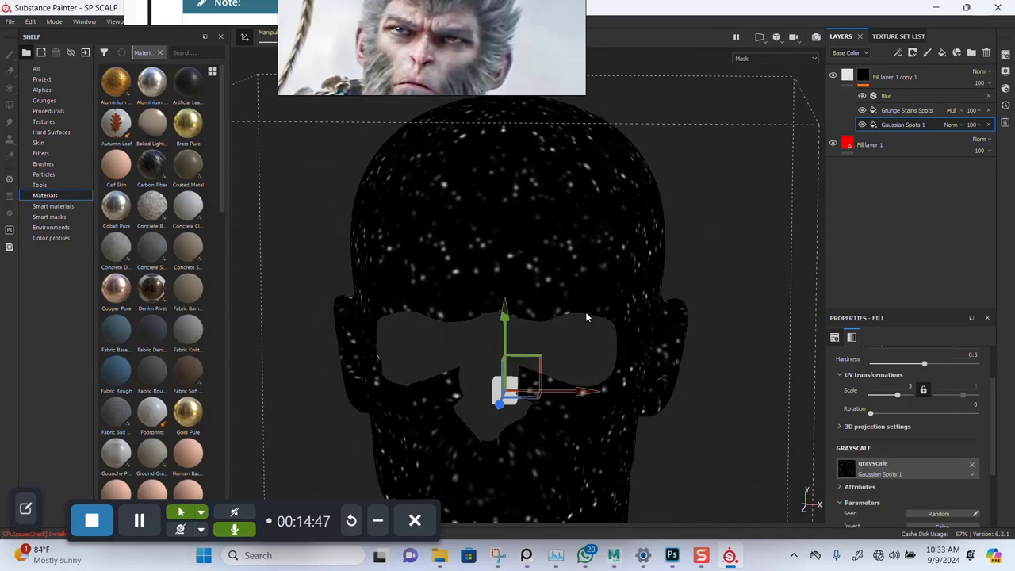
# Show the full material on the head and set the base color of Fill layer 1 to black
pyautogui.press('m')
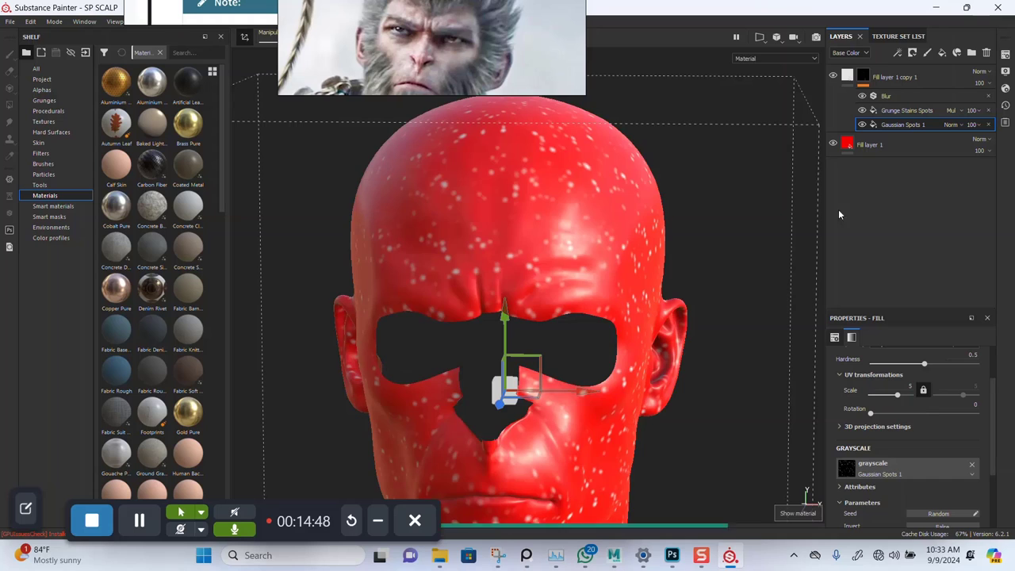
pyautogui.click(887, 158)
pyautogui.click(881, 524)
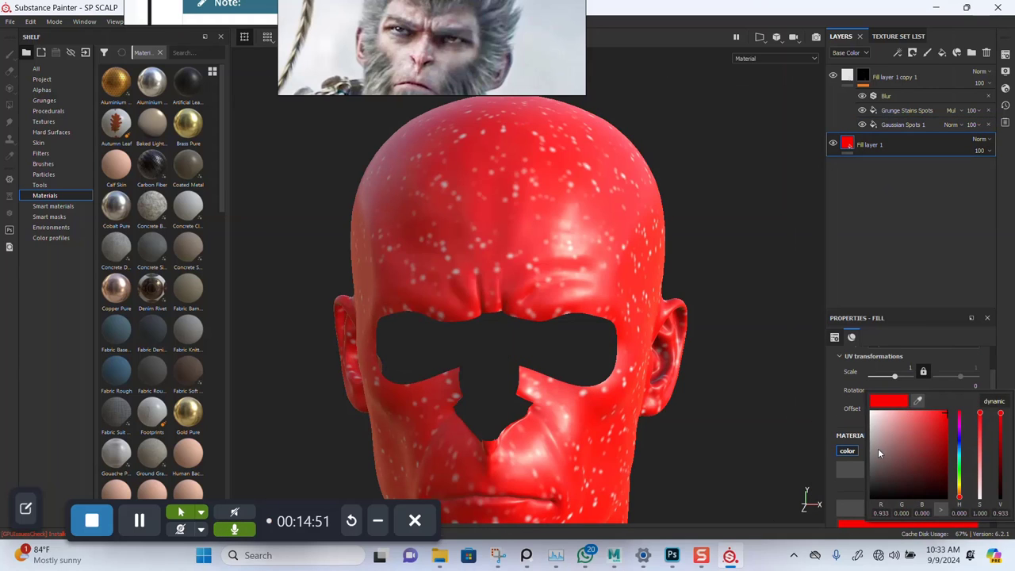
pyautogui.moveTo(878, 448); pyautogui.dragTo(858, 507)
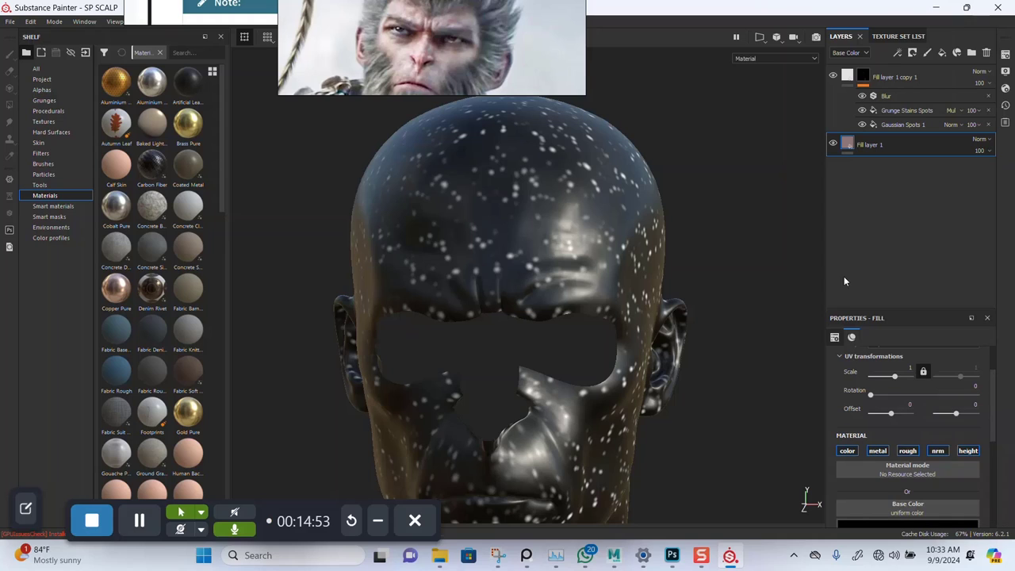
pyautogui.click(11, 21)
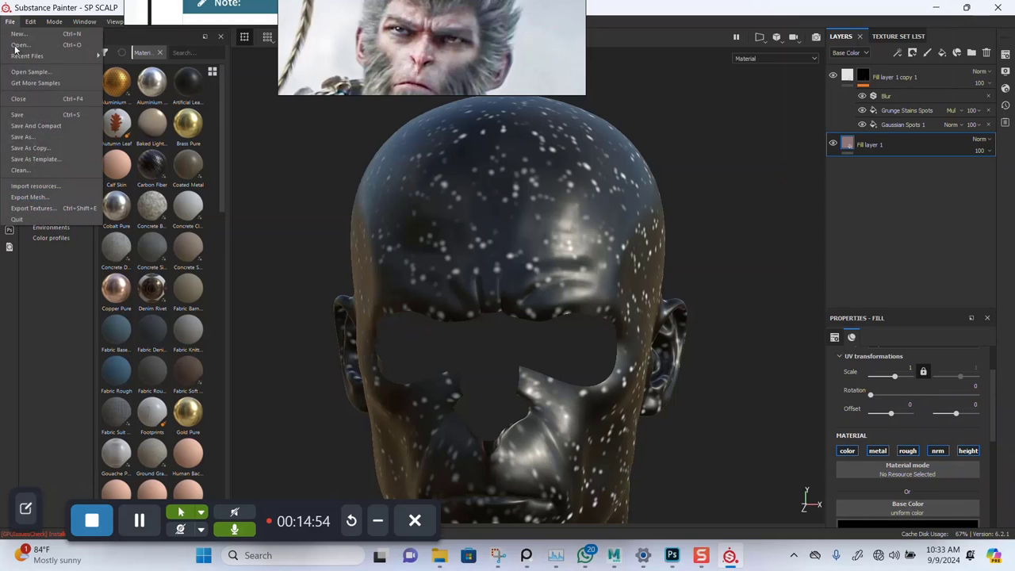
pyautogui.click(158, 185)
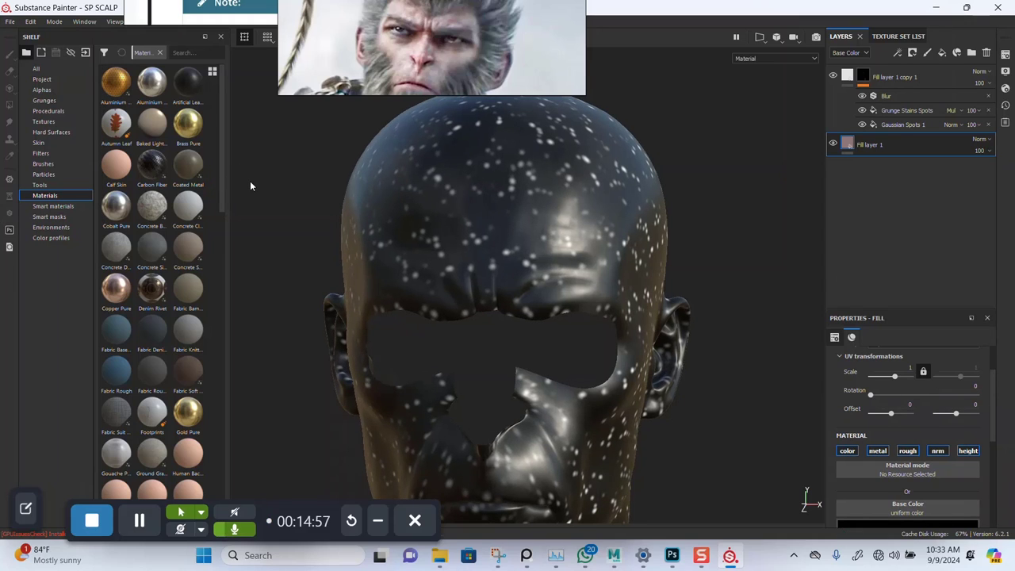
pyautogui.click(10, 22)
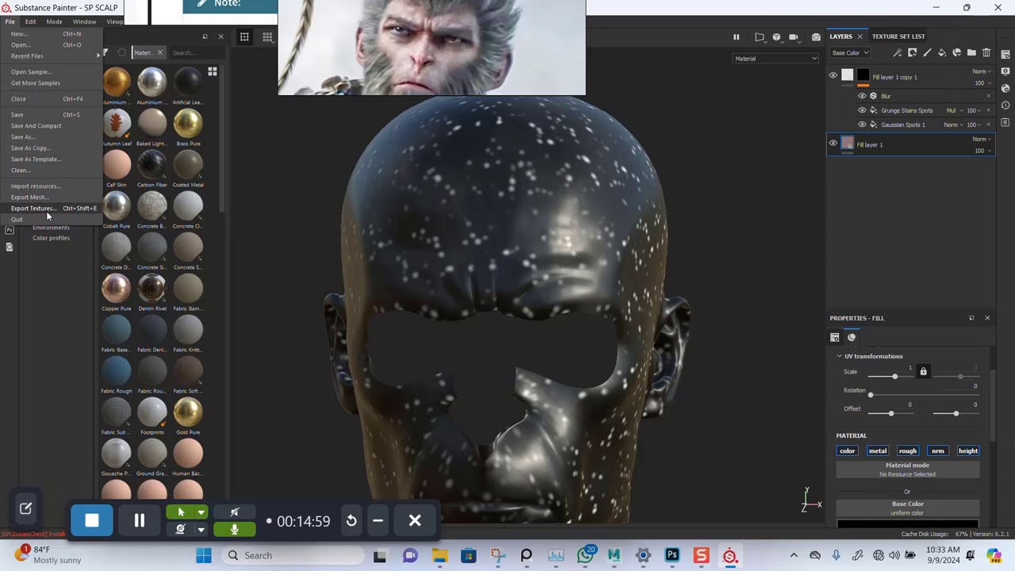
pyautogui.click(31, 207)
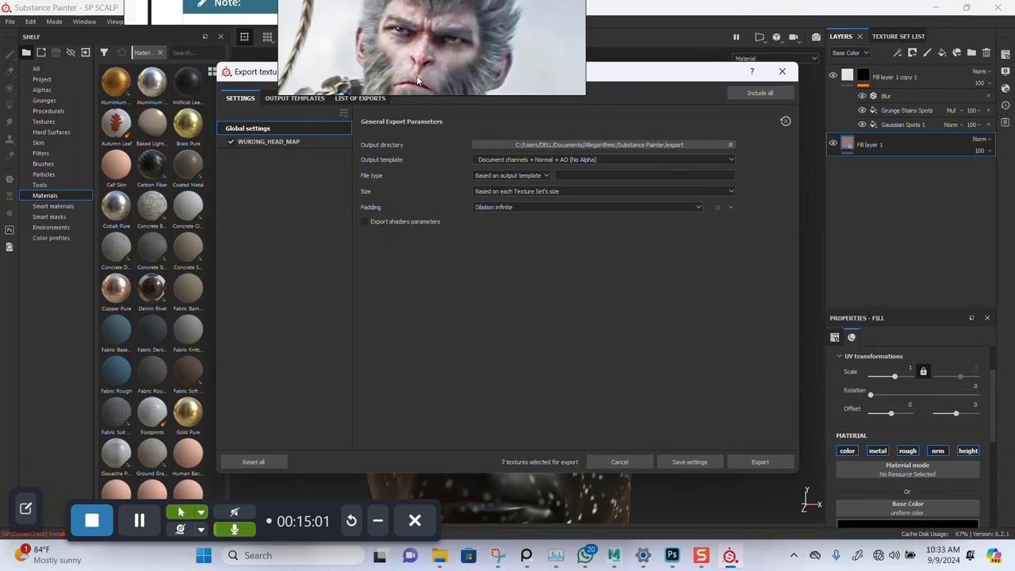
pyautogui.moveTo(421, 75); pyautogui.dragTo(144, 14)
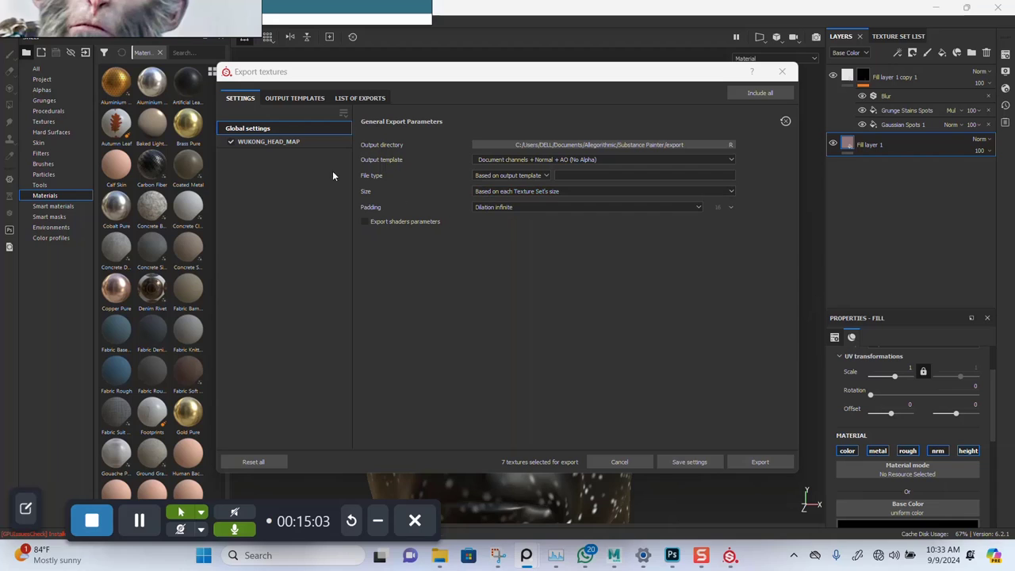
pyautogui.click(264, 142)
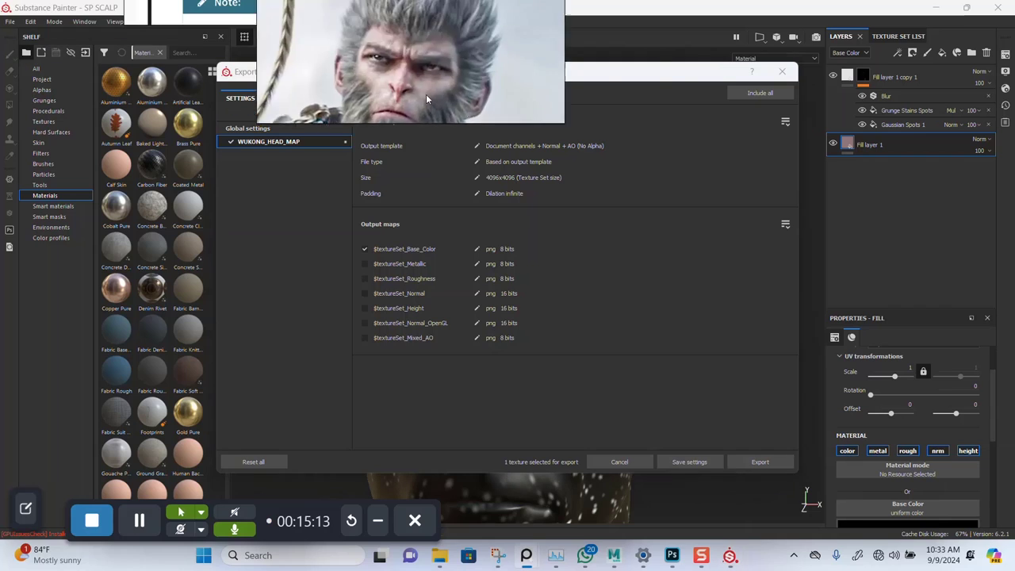
pyautogui.click(66, 21)
pyautogui.moveTo(67, 21); pyautogui.dragTo(94, 21)
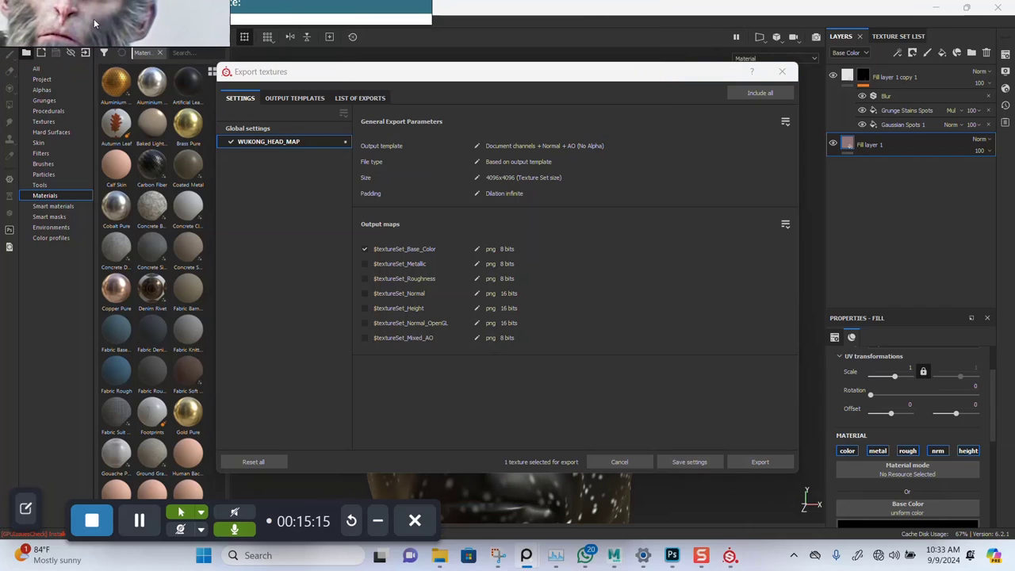
pyautogui.click(277, 144)
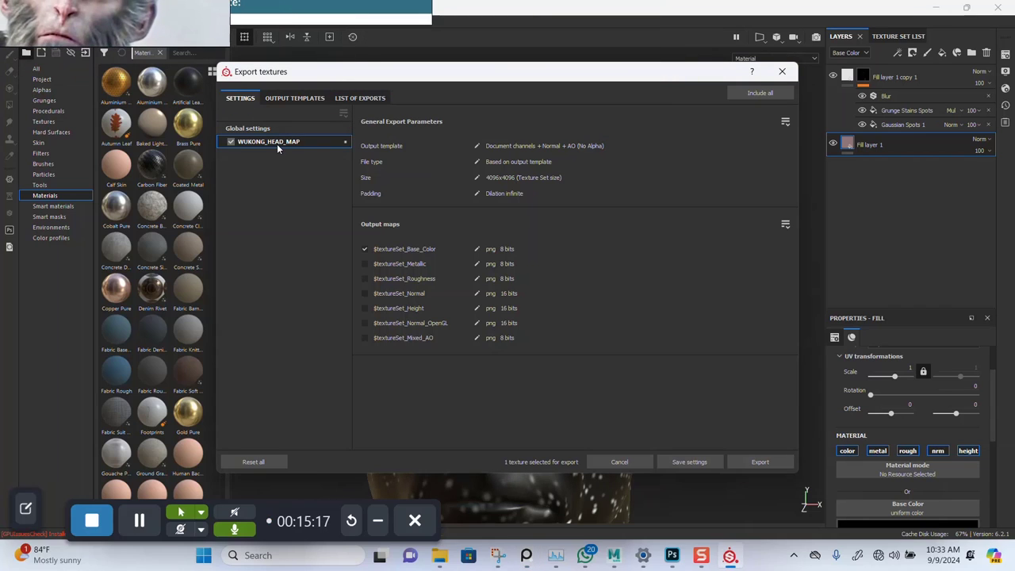
pyautogui.moveTo(463, 77); pyautogui.dragTo(462, 149)
pyautogui.click(913, 45)
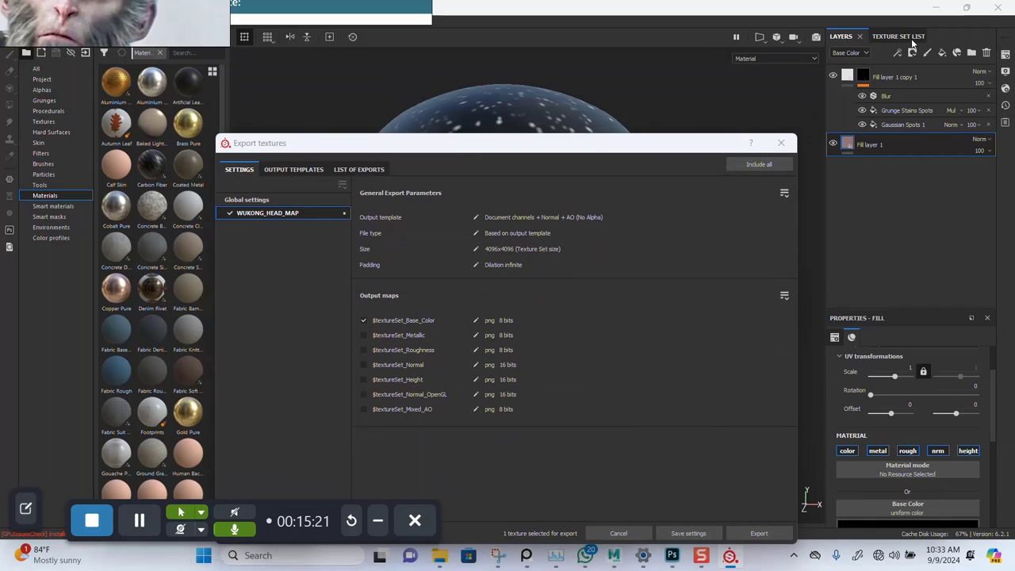
pyautogui.click(565, 164)
pyautogui.moveTo(532, 106); pyautogui.dragTo(533, 106)
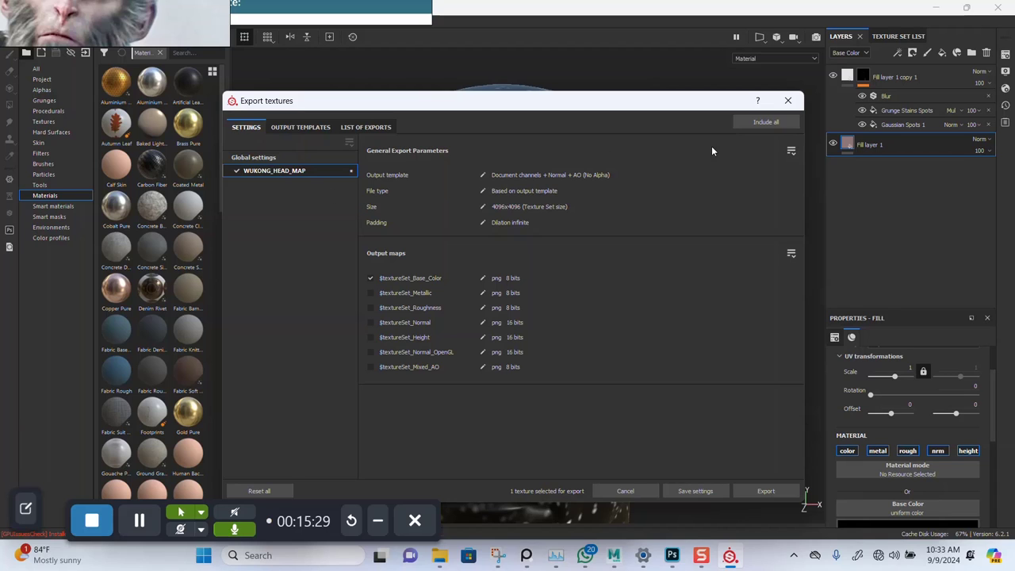
pyautogui.click(788, 100)
# Rename the WUKONG_HEAD_MAP texture set as HEAD SCALP MASK
pyautogui.click(893, 37)
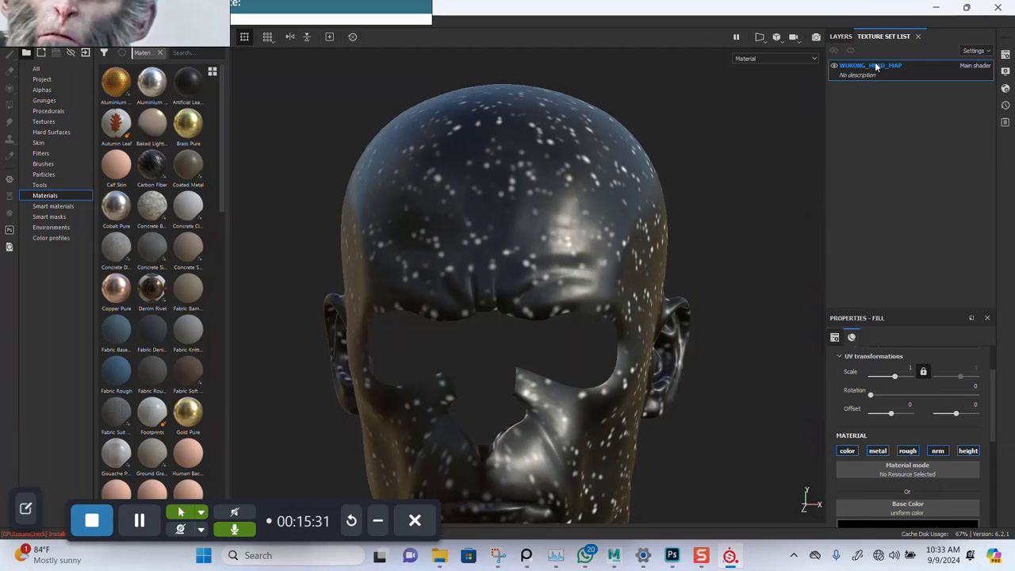
pyautogui.doubleClick(876, 66)
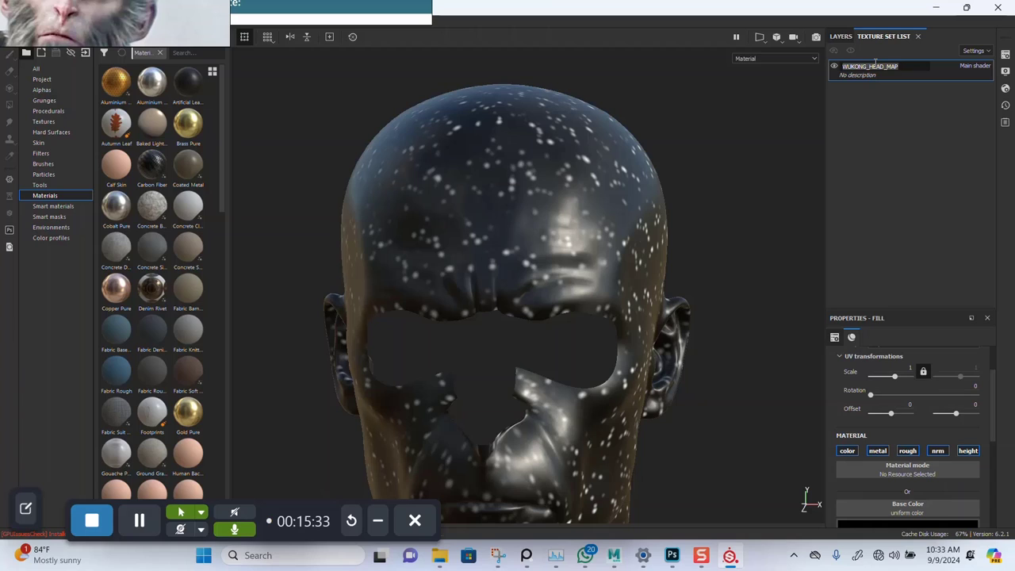
pyautogui.write('HA')
pyautogui.write('AD SCAL')
pyautogui.write('P MAS')
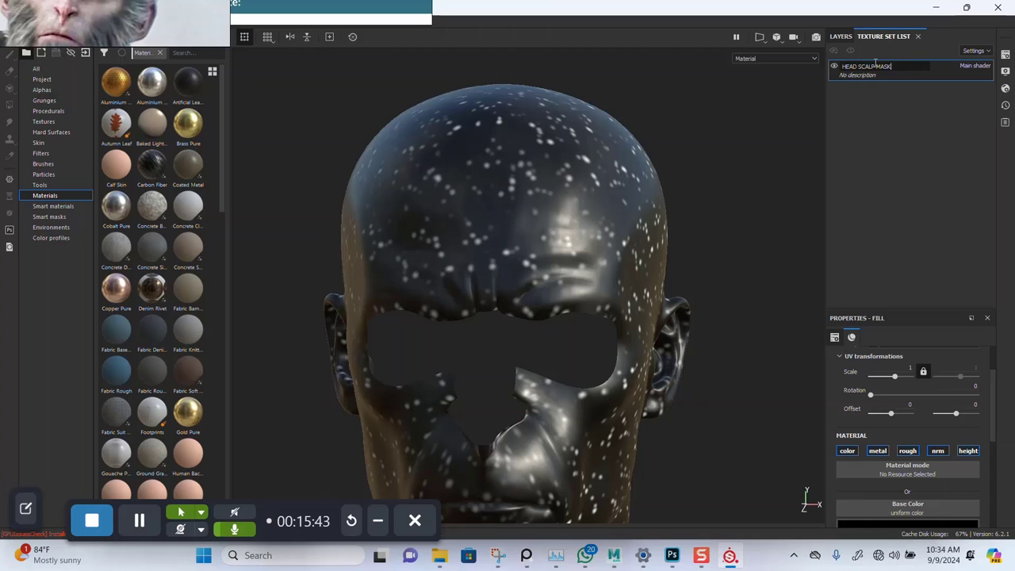
pyautogui.write('K')
pyautogui.press('Return')
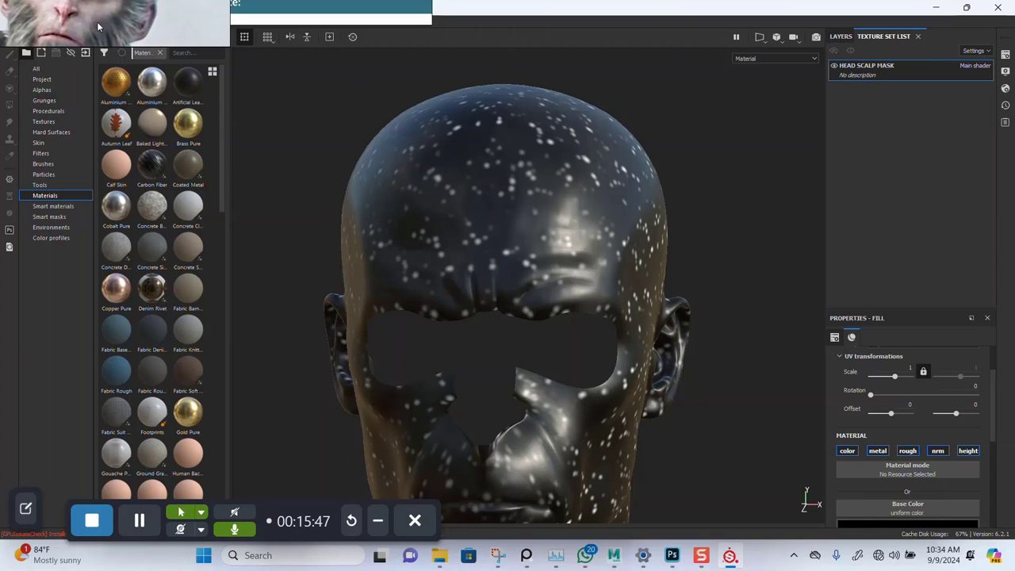
# Open the texture export settings and set the global padding to Dilation + transparent
pyautogui.click(9, 21)
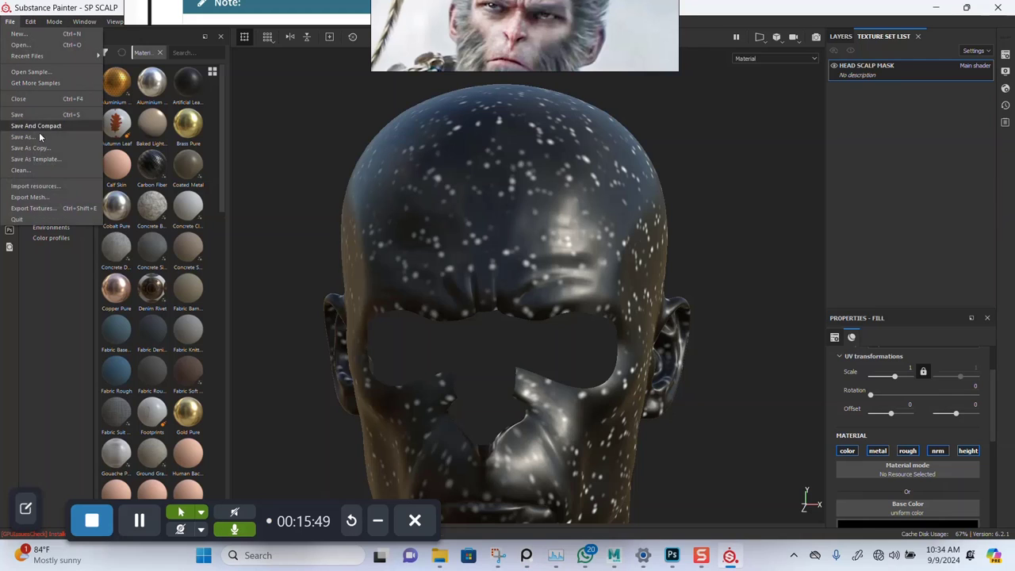
pyautogui.click(41, 208)
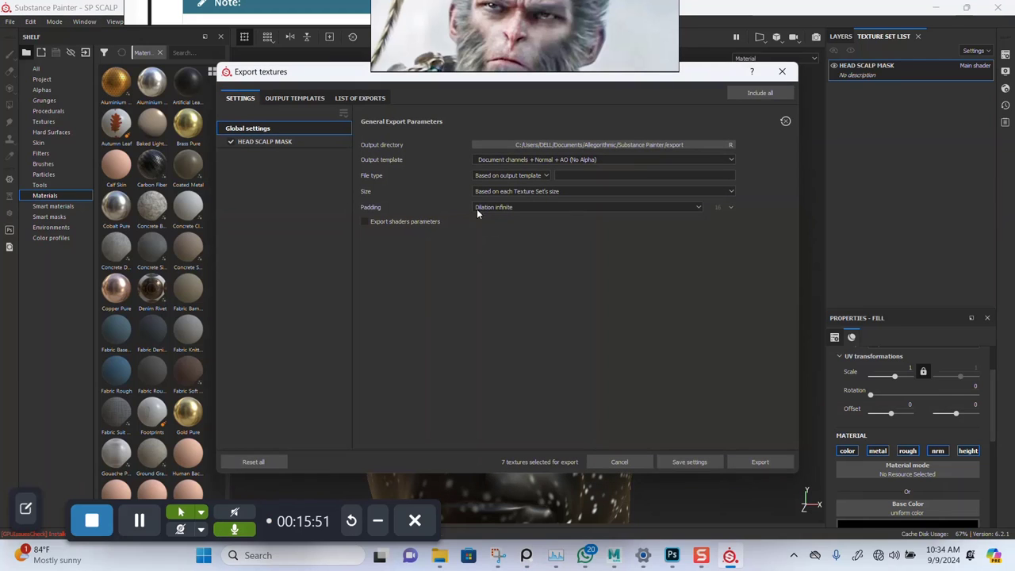
pyautogui.click(507, 209)
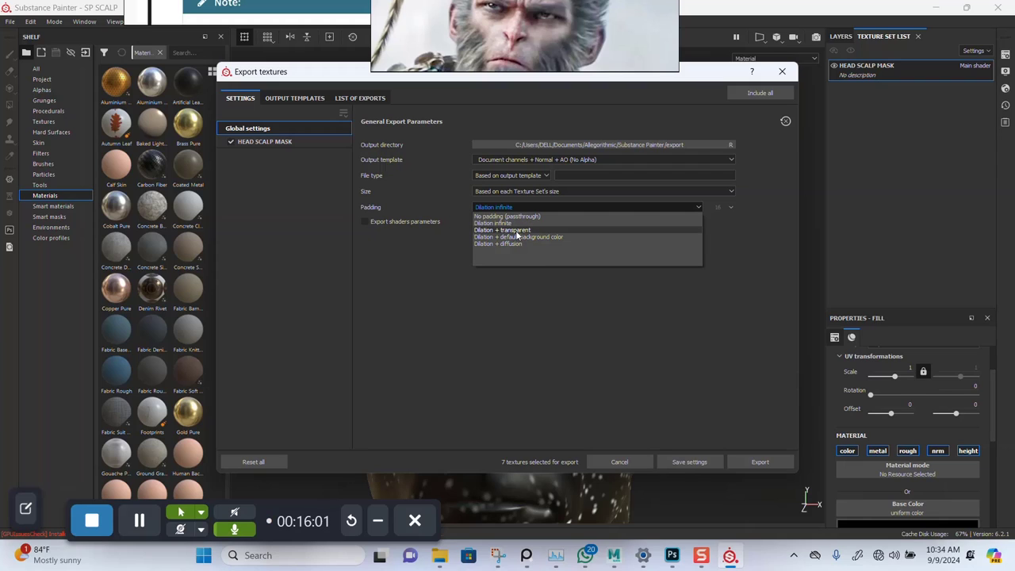
pyautogui.click(517, 231)
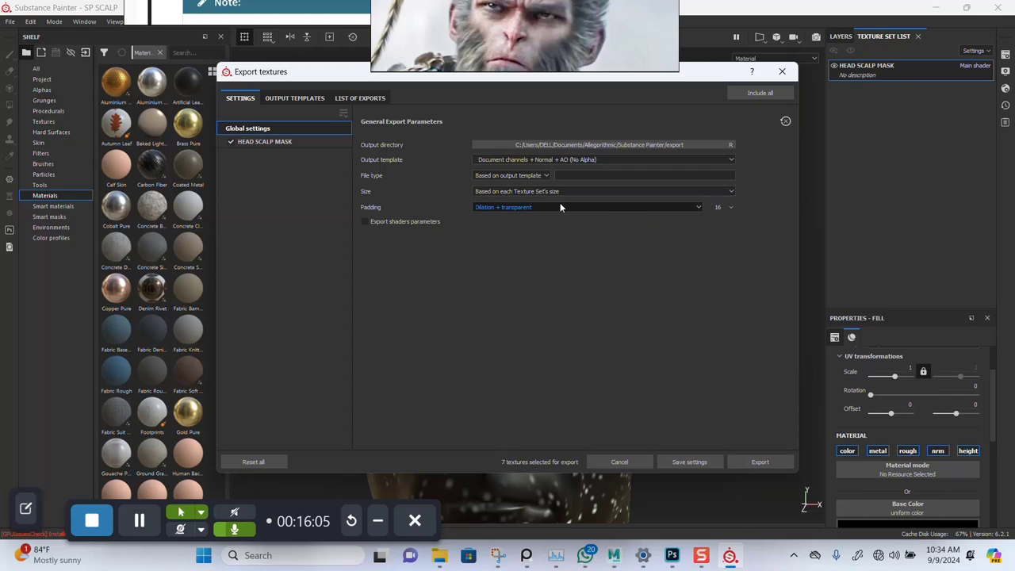
# Limit the HEAD SCALP MASK export to its Base_Color map and set the global export size to 4096
pyautogui.click(265, 141)
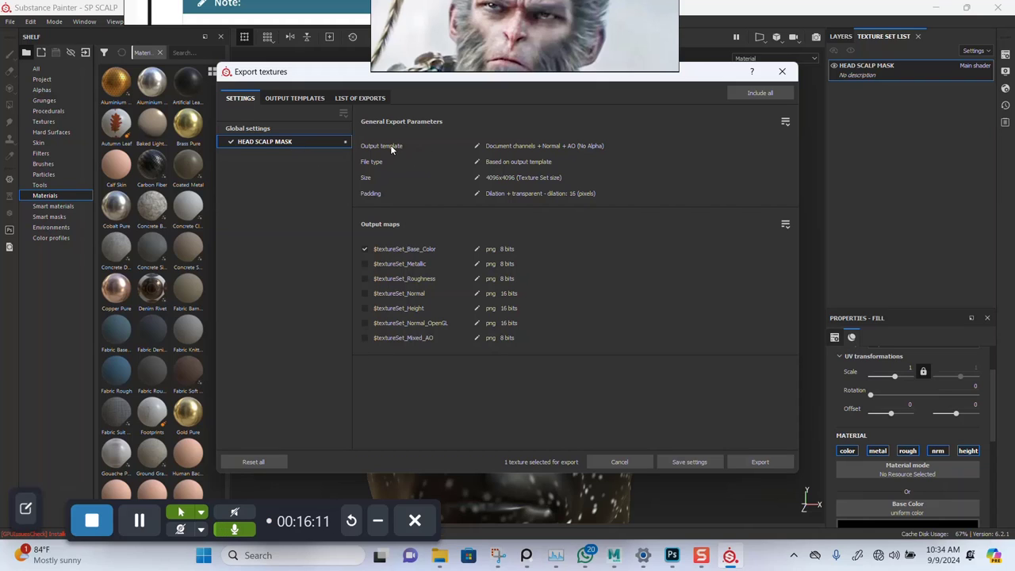
pyautogui.click(269, 128)
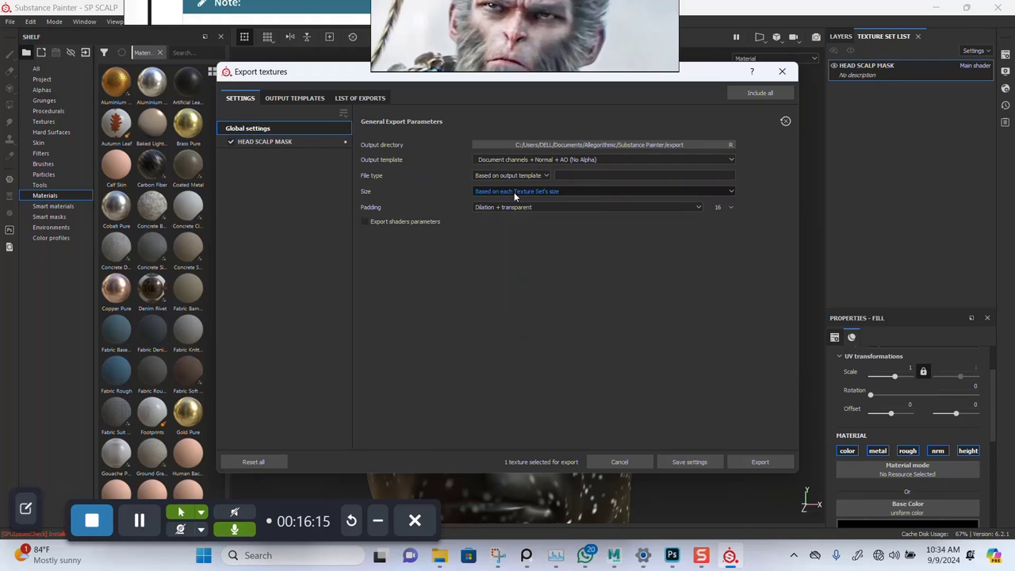
pyautogui.click(514, 192)
pyautogui.click(508, 261)
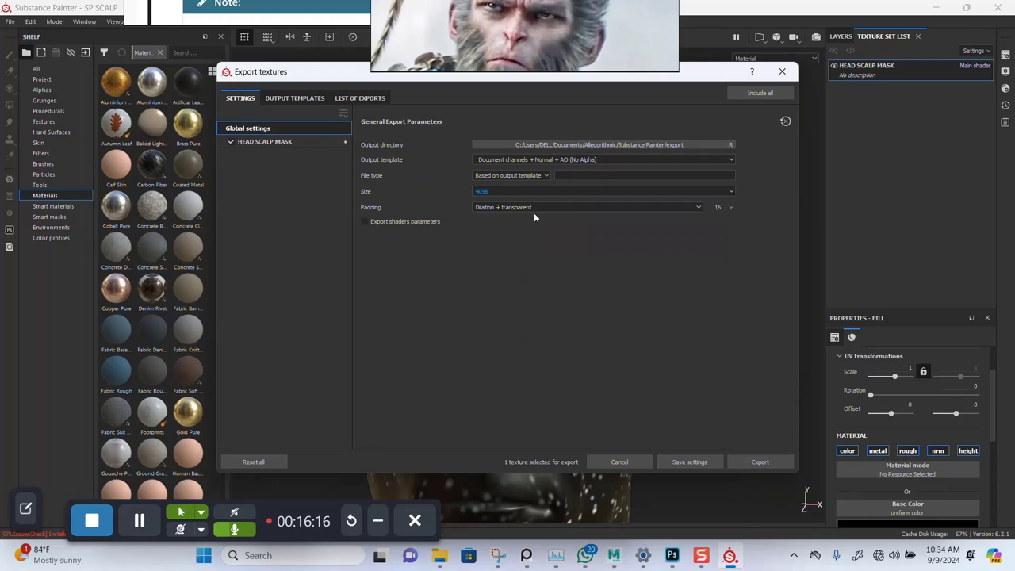
# Browse for a new output directory, going into the SP TEXURES folder inside WUKONG BLACK MYTH
pyautogui.click(590, 147)
pyautogui.scroll(-5, 283, 266)
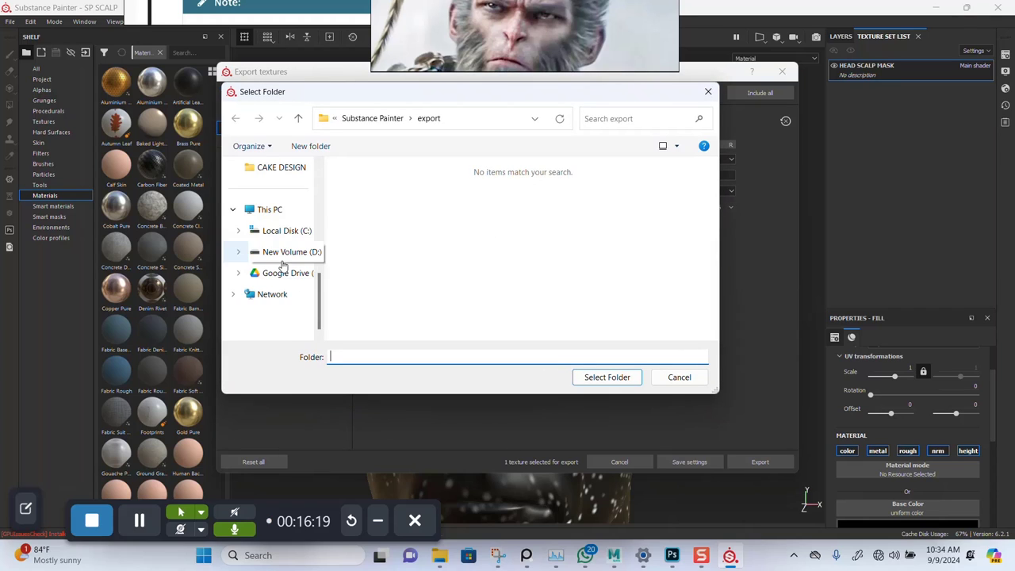
pyautogui.scroll(3, 283, 230)
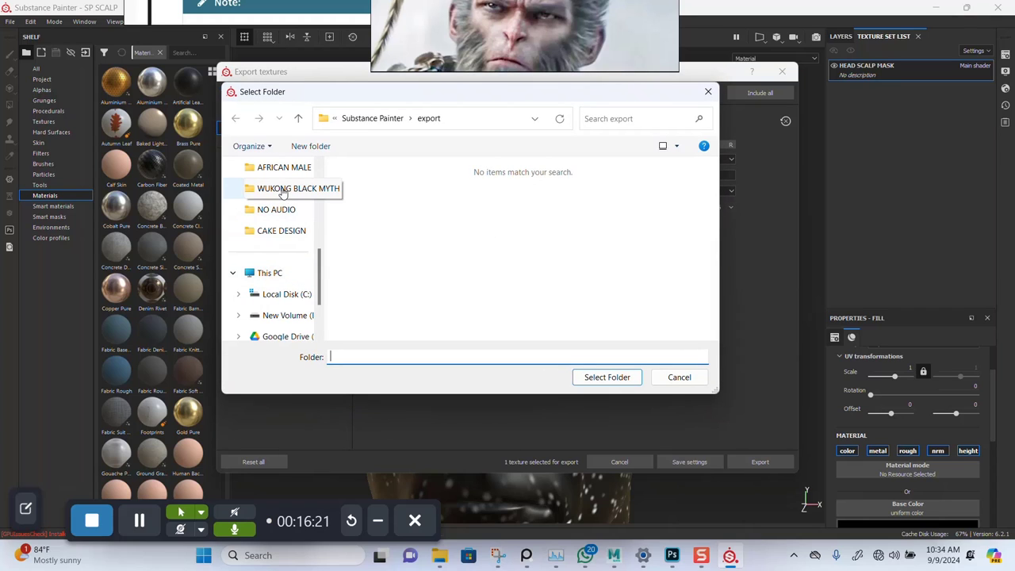
pyautogui.click(282, 193)
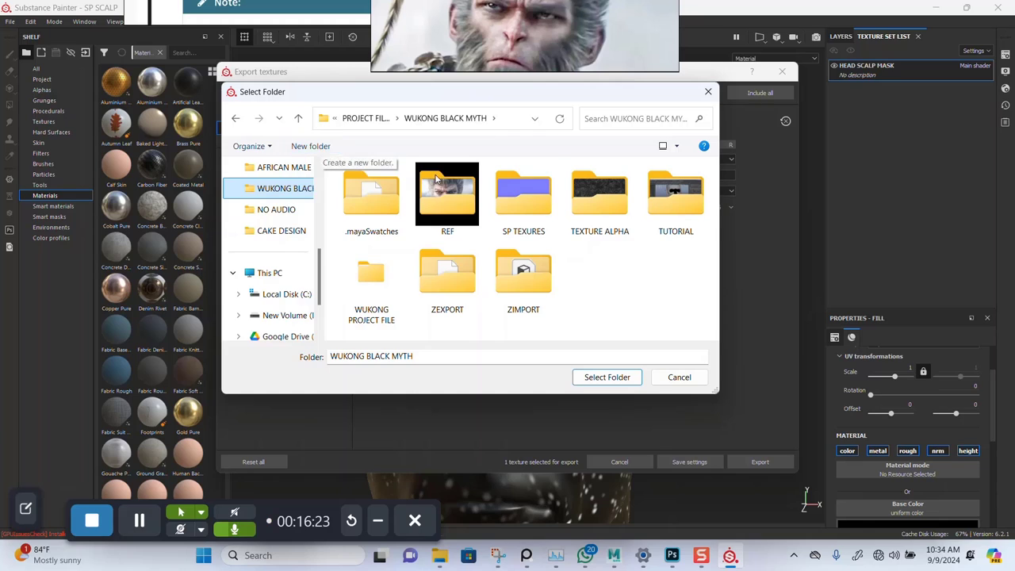
pyautogui.doubleClick(524, 194)
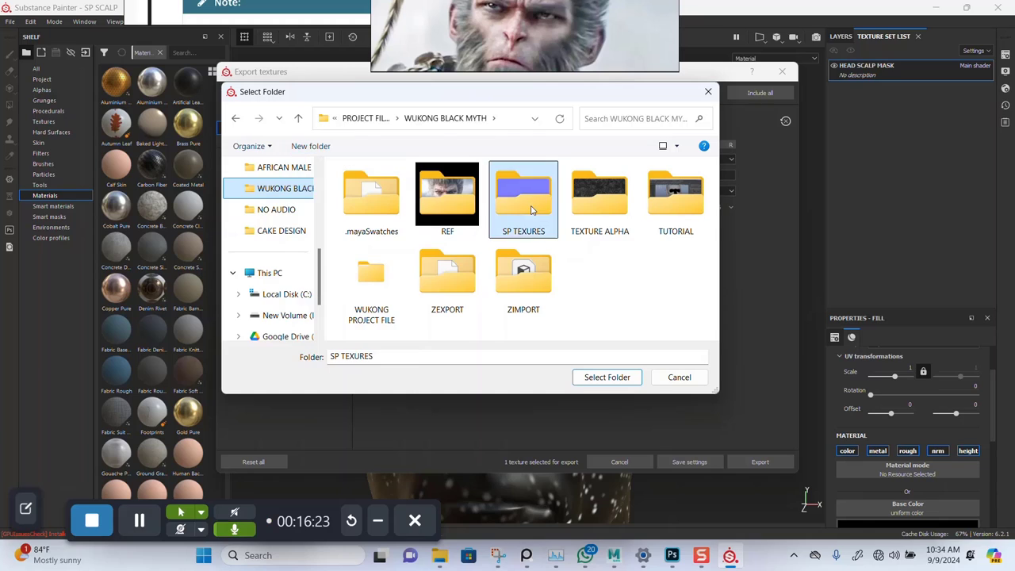
# Create a folder named SCALP MASK inside SP TEXURES
pyautogui.click(317, 148)
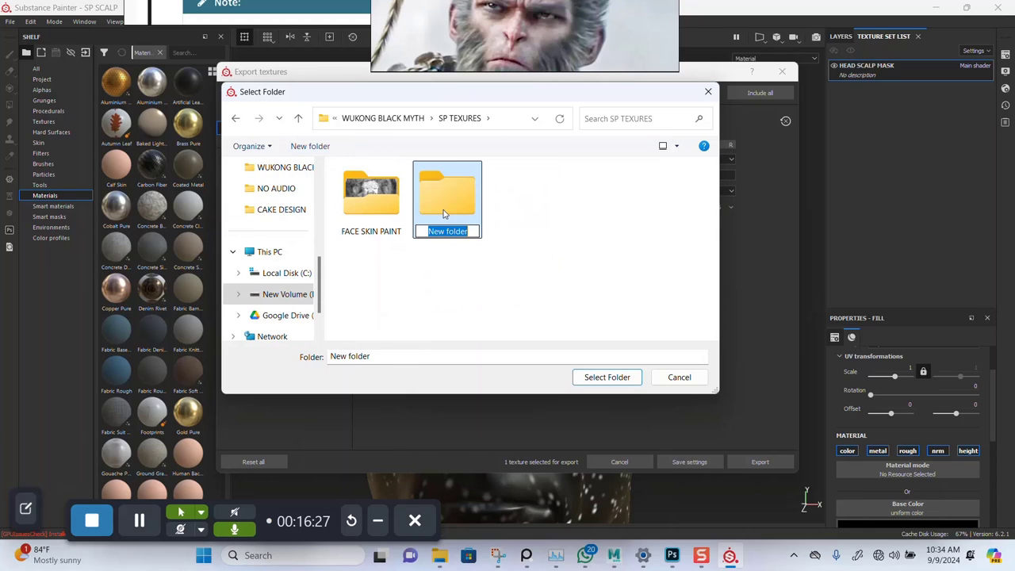
pyautogui.write('SCALP ')
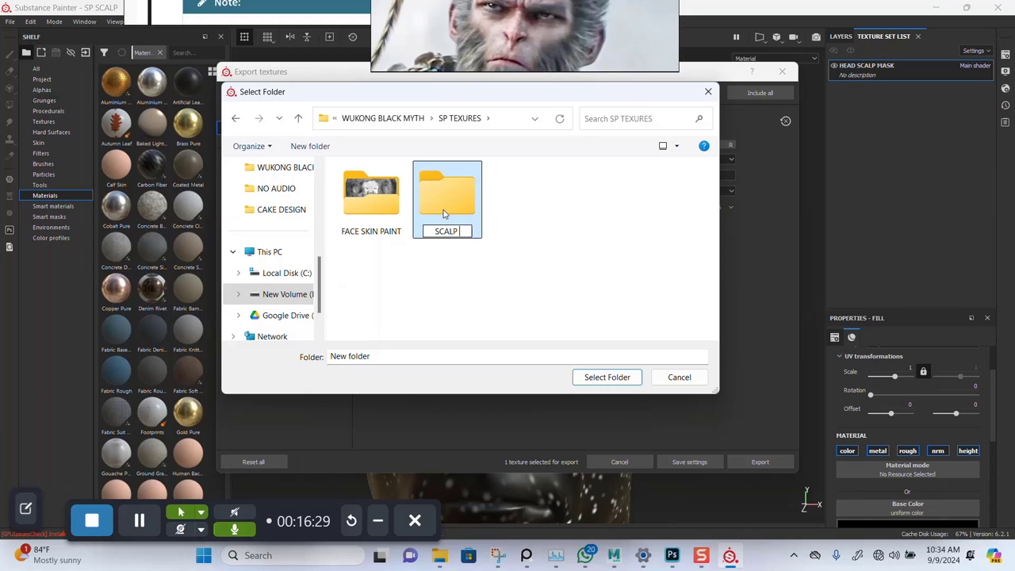
pyautogui.write('MASK')
pyautogui.press('Return')
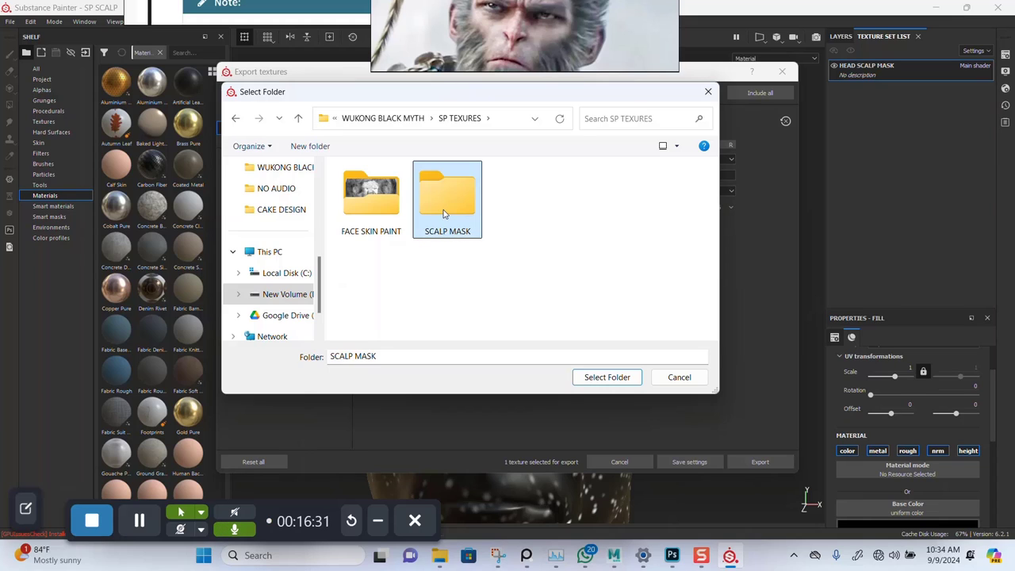
# Choose the SCALP MASK folder as the output directory and export the texture
pyautogui.doubleClick(447, 213)
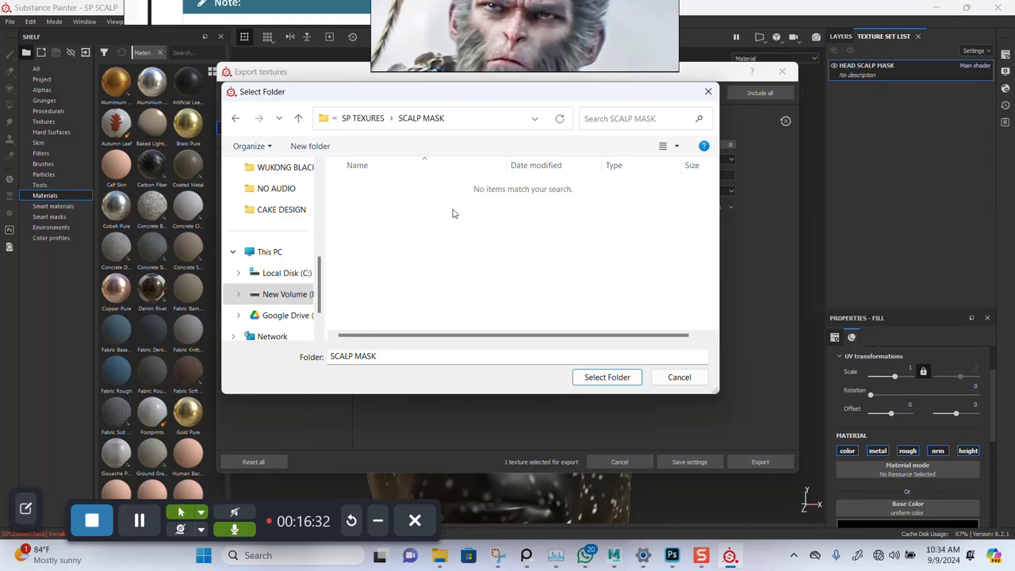
pyautogui.click(601, 378)
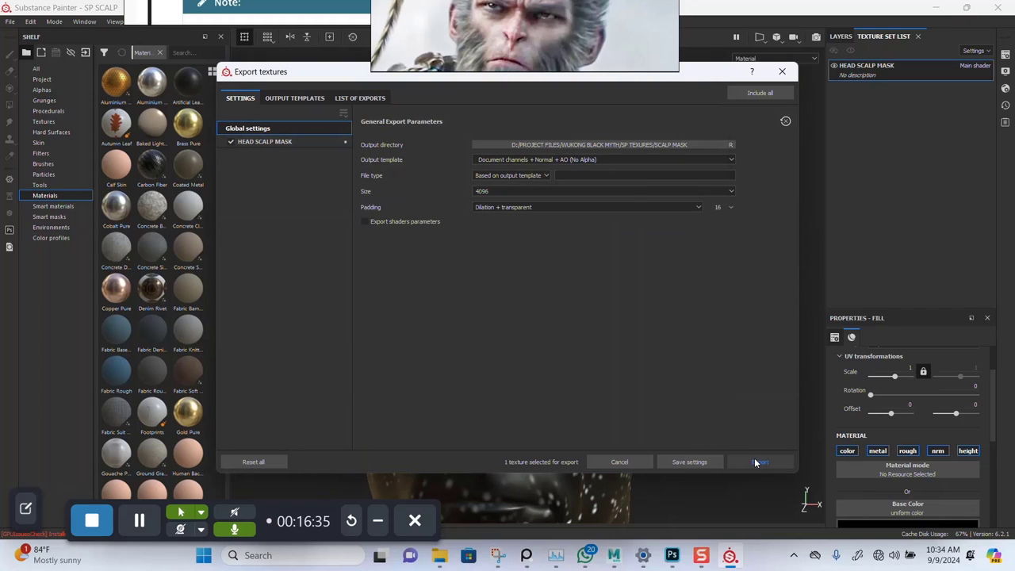
pyautogui.click(755, 462)
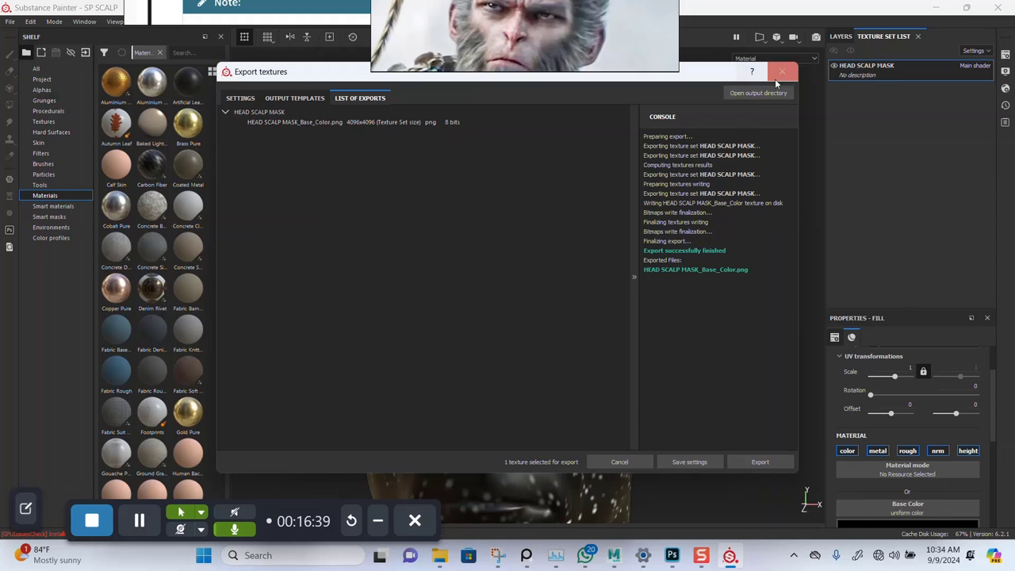
# Switch to File Explorer, open HEAD SCALP MASK_Base_Color.png from the SCALP MASK folder and examine its dot pattern up close
pyautogui.moveTo(440, 556)
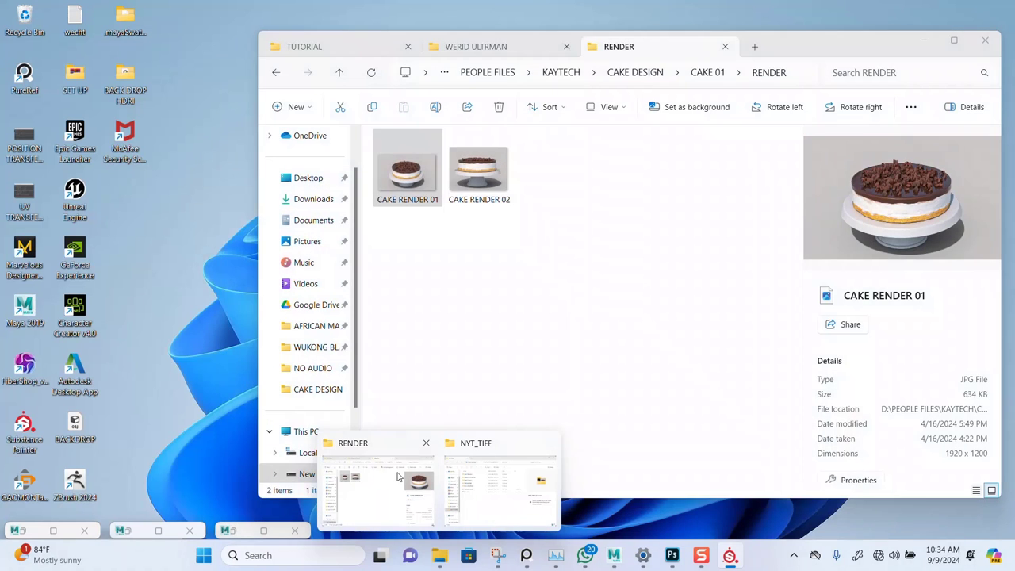
pyautogui.click(377, 484)
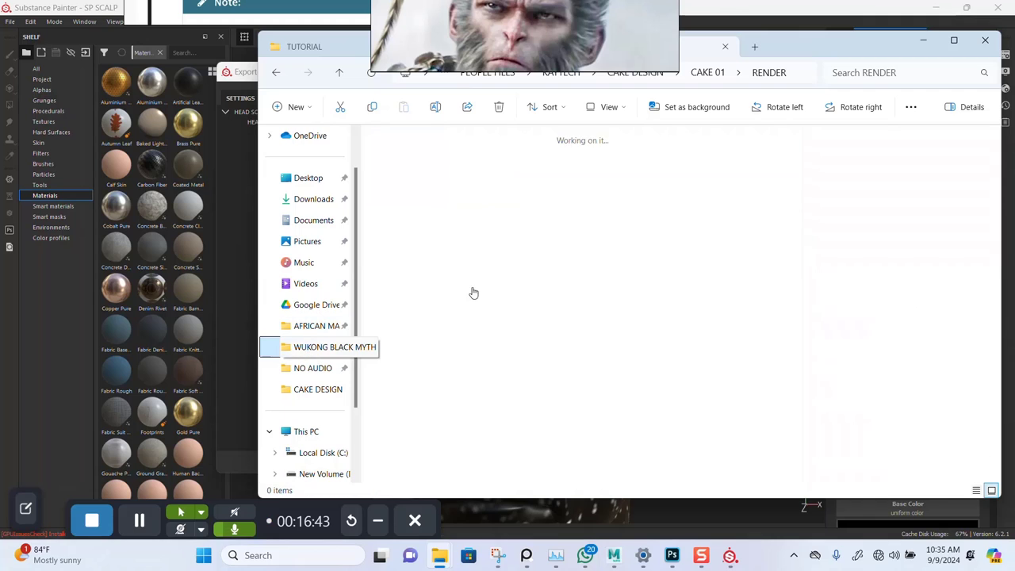
pyautogui.doubleClick(574, 165)
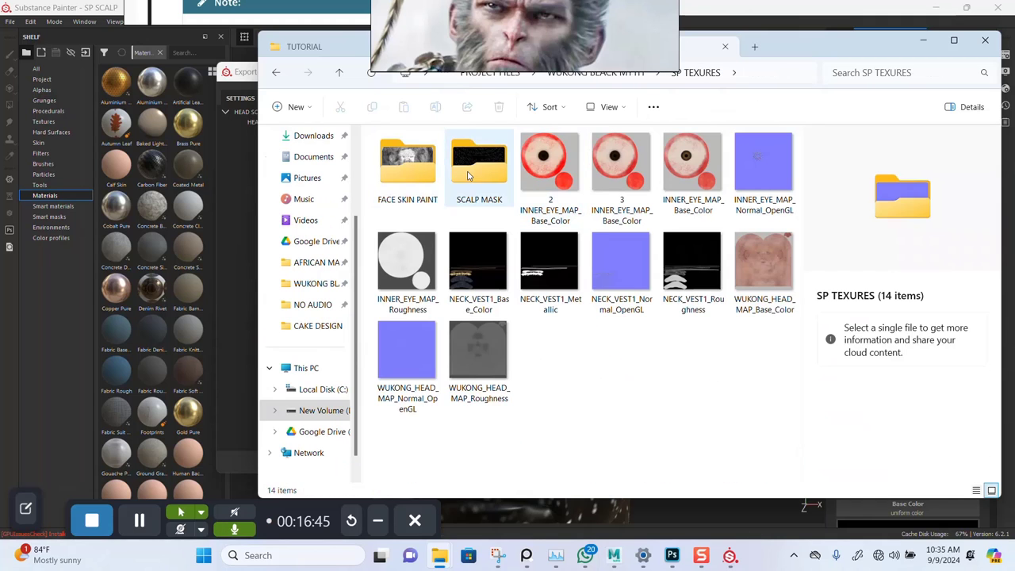
pyautogui.doubleClick(469, 176)
pyautogui.click(424, 168)
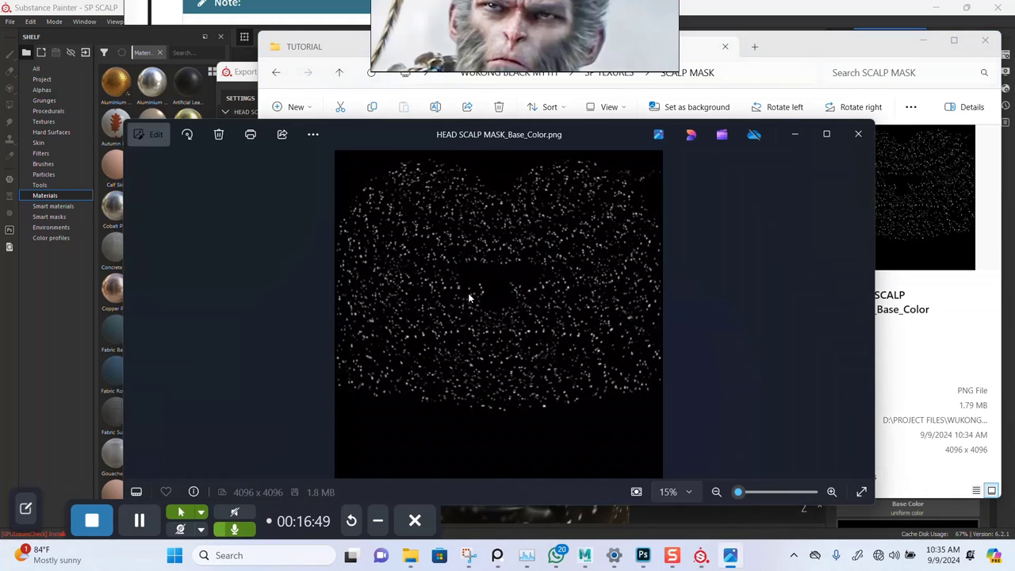
pyautogui.scroll(5, 470, 298)
pyautogui.scroll(-3, 520, 333)
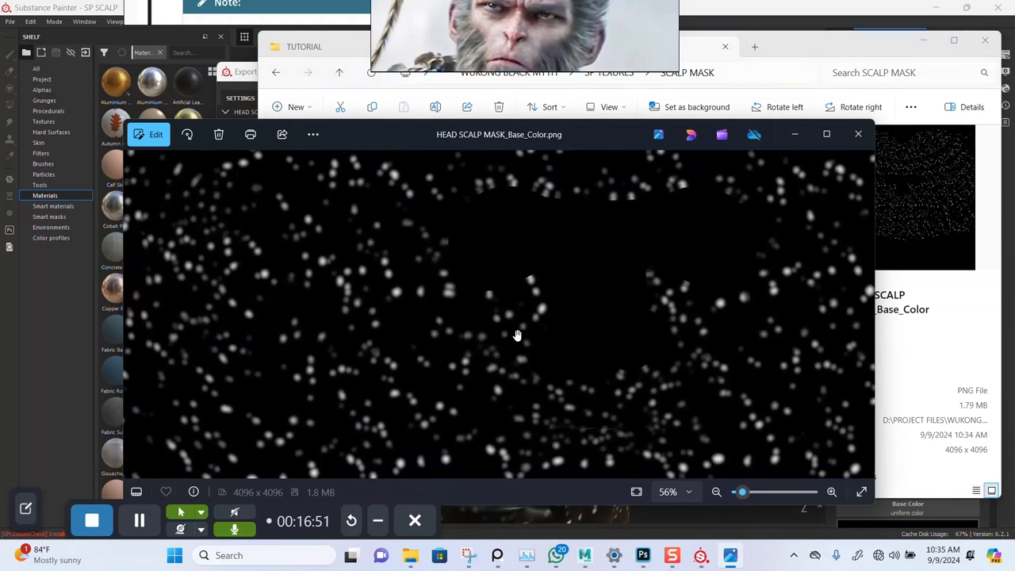
pyautogui.scroll(-4, 516, 336)
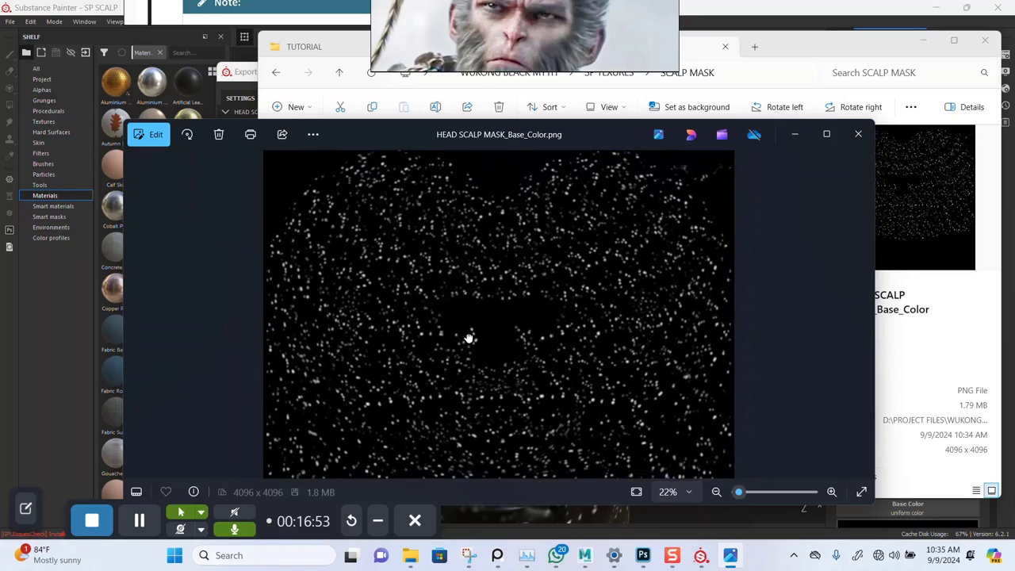
pyautogui.scroll(3, 474, 292)
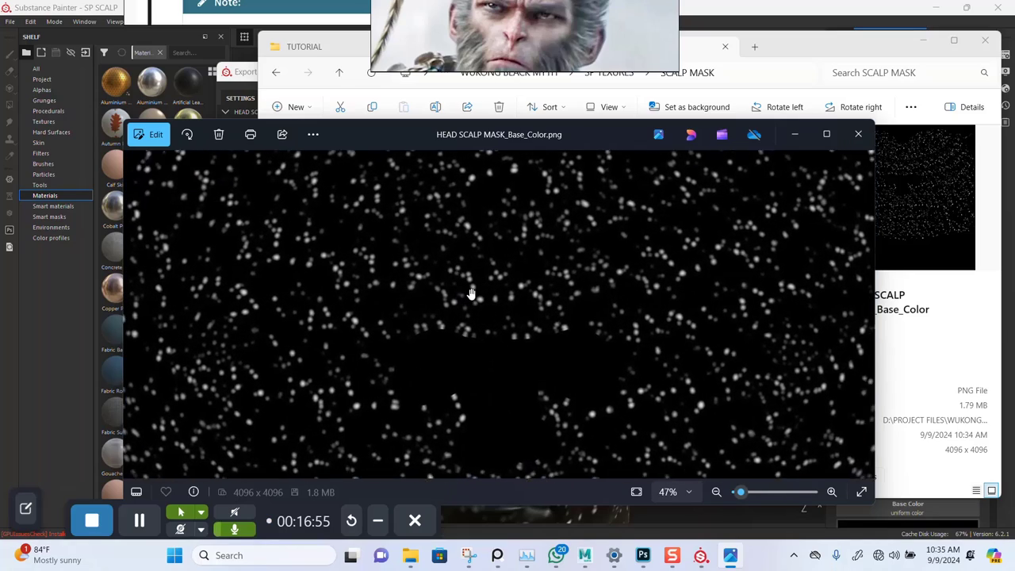
pyautogui.scroll(-3, 471, 292)
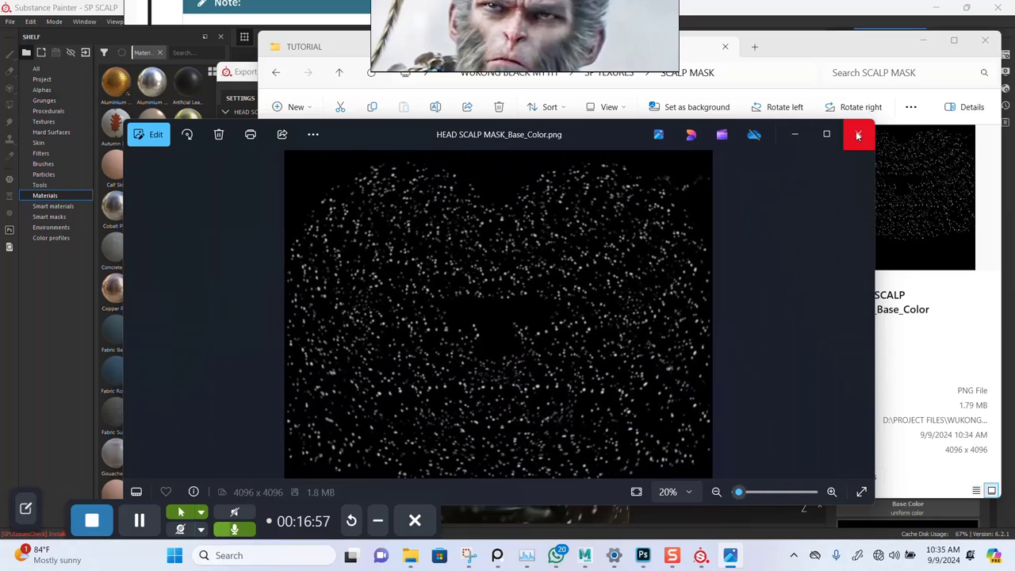
# Close the image preview, return to Substance Painter and close the Export textures dialog
pyautogui.click(858, 135)
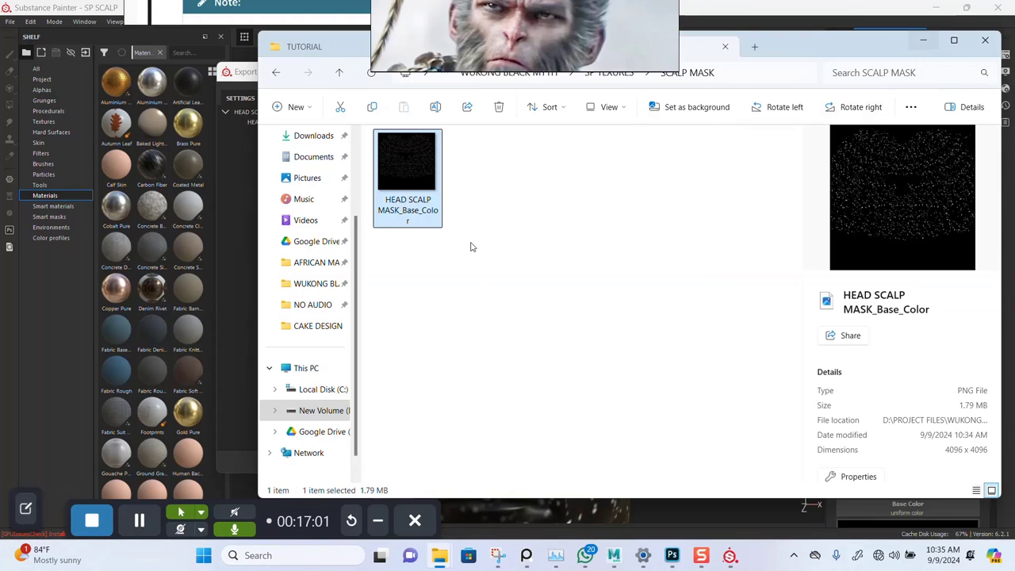
pyautogui.click(925, 41)
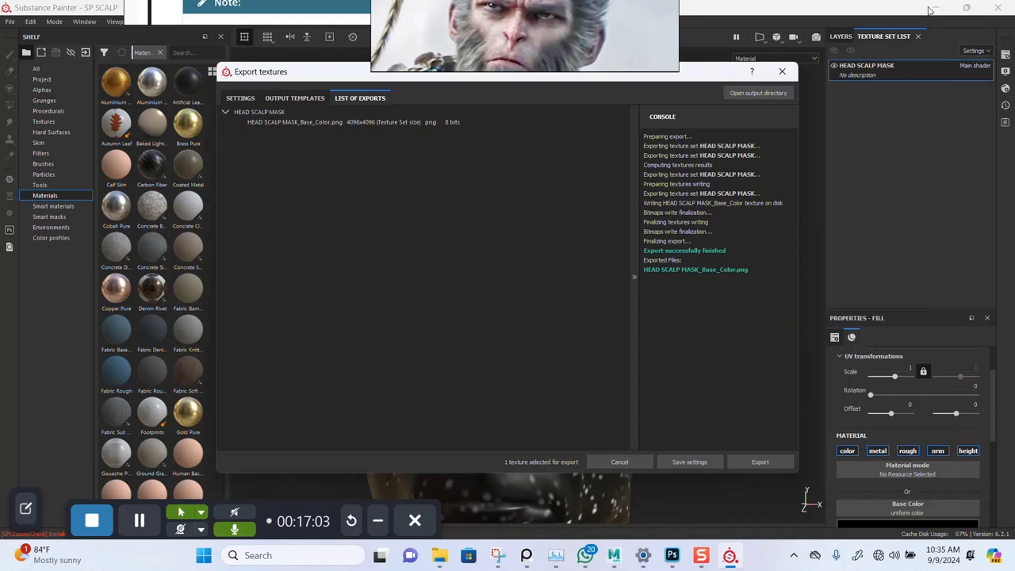
pyautogui.click(782, 71)
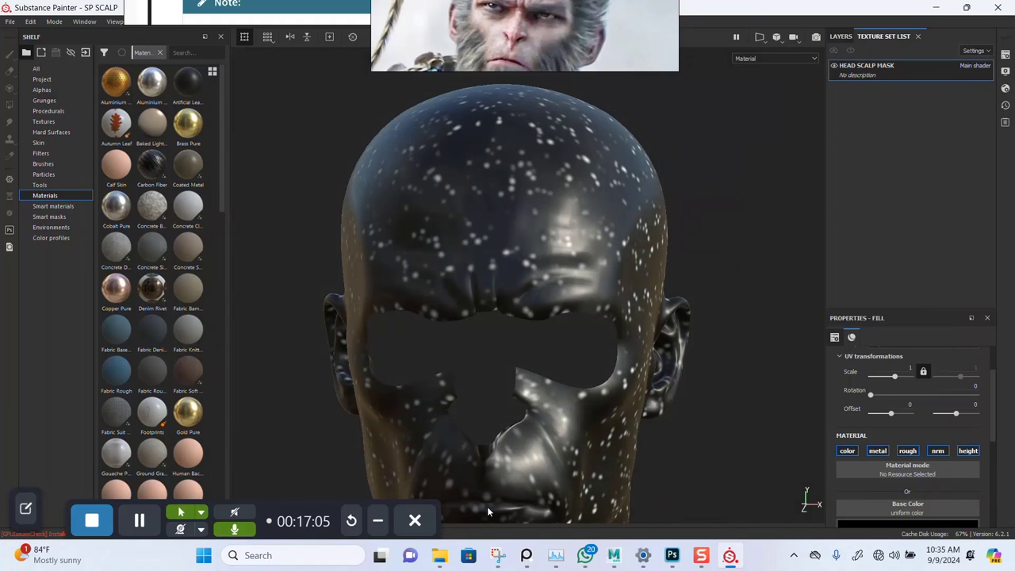
# Reopen HEAD SCALP MASK_Base_Color from File Explorer to check the whole mask, and put the preview away
pyautogui.moveTo(440, 558)
pyautogui.click(374, 485)
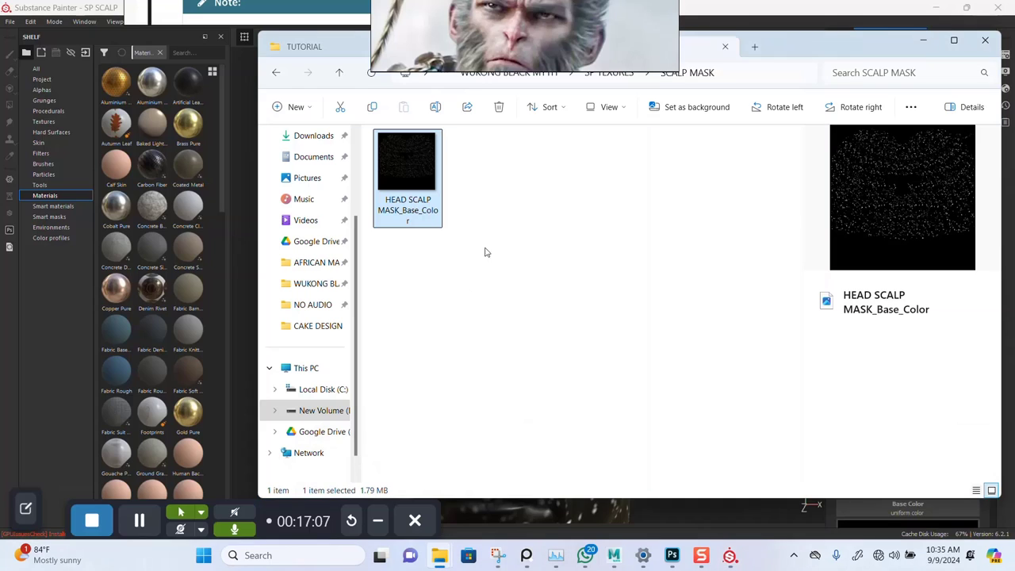
pyautogui.doubleClick(414, 171)
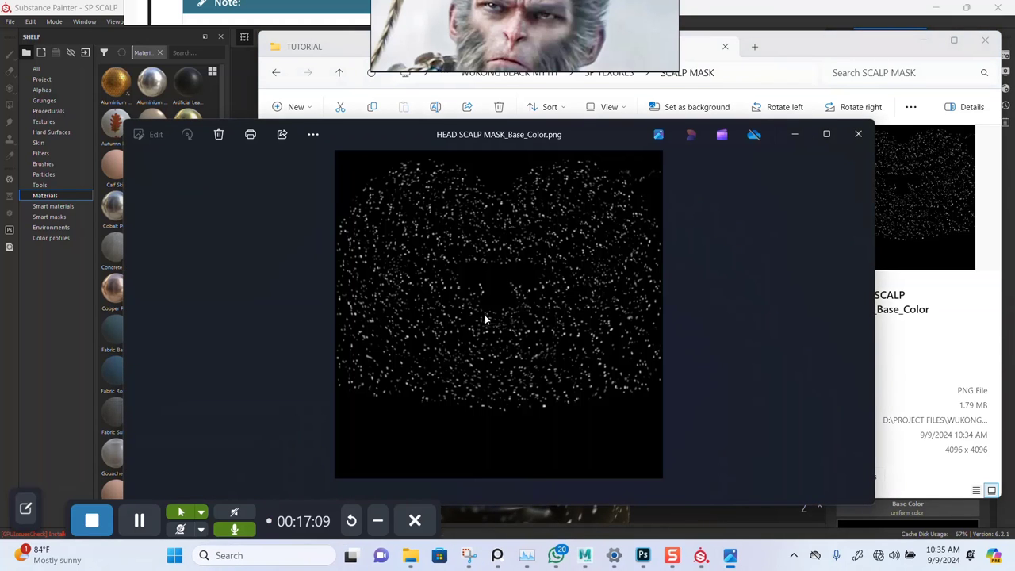
pyautogui.scroll(2, 487, 319)
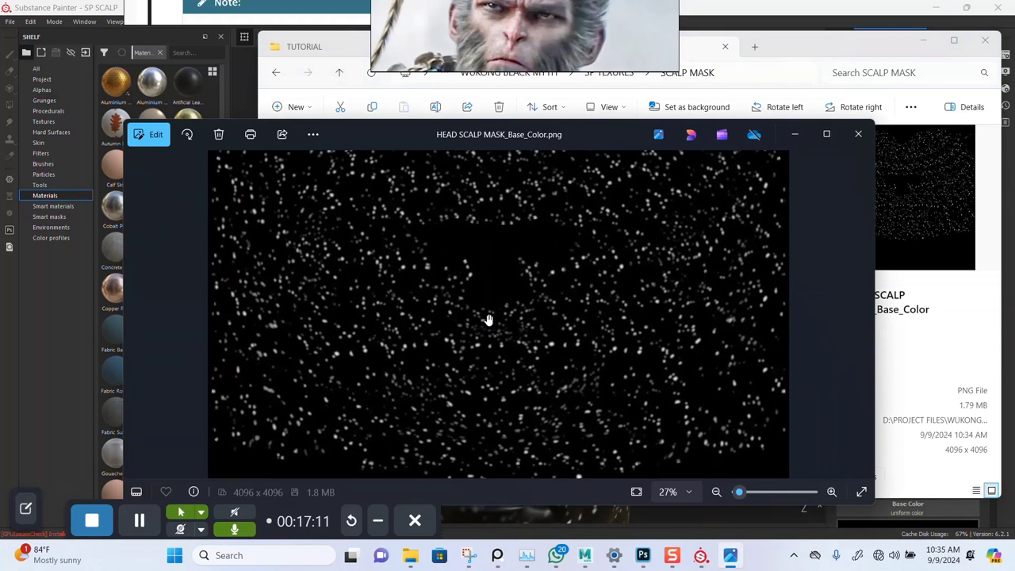
pyautogui.scroll(-3, 487, 319)
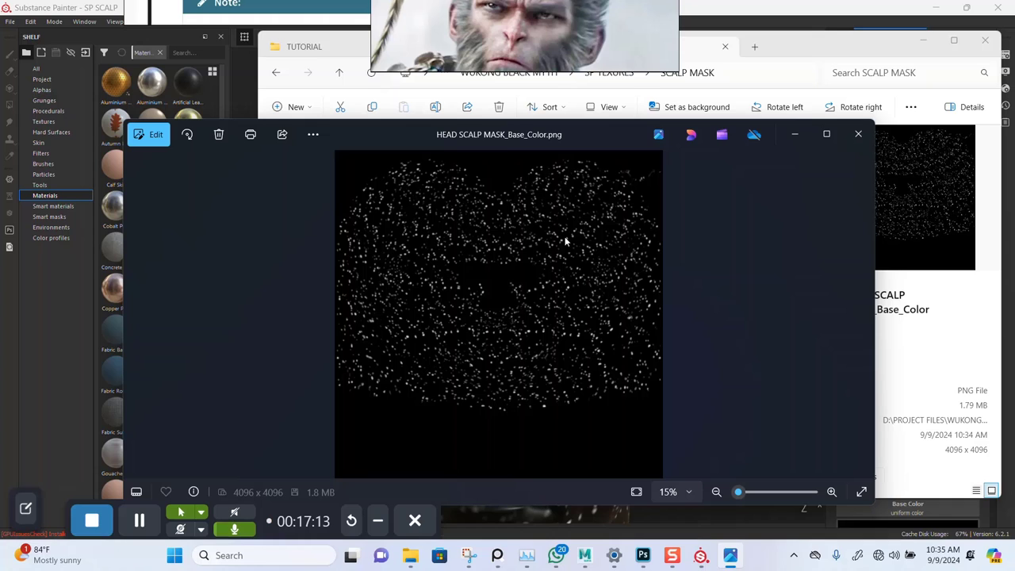
pyautogui.click(797, 134)
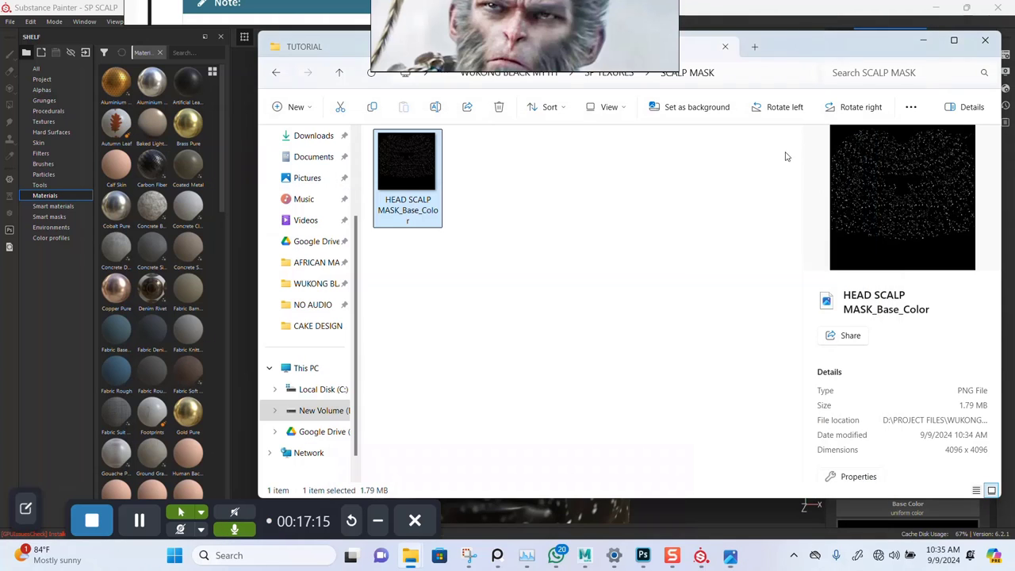
pyautogui.rightClick(406, 173)
pyautogui.moveTo(611, 195)
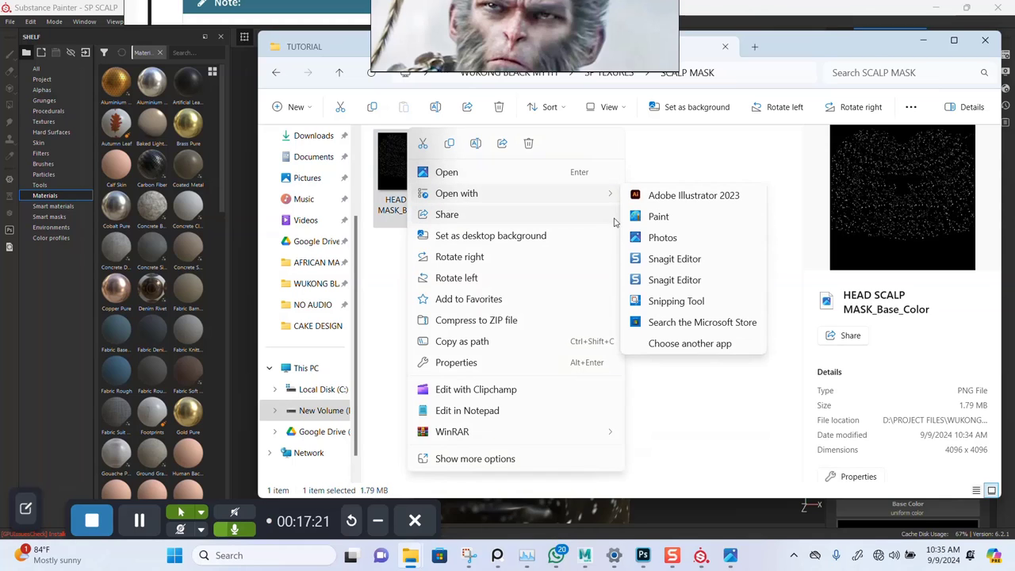
pyautogui.click(487, 460)
pyautogui.moveTo(512, 235)
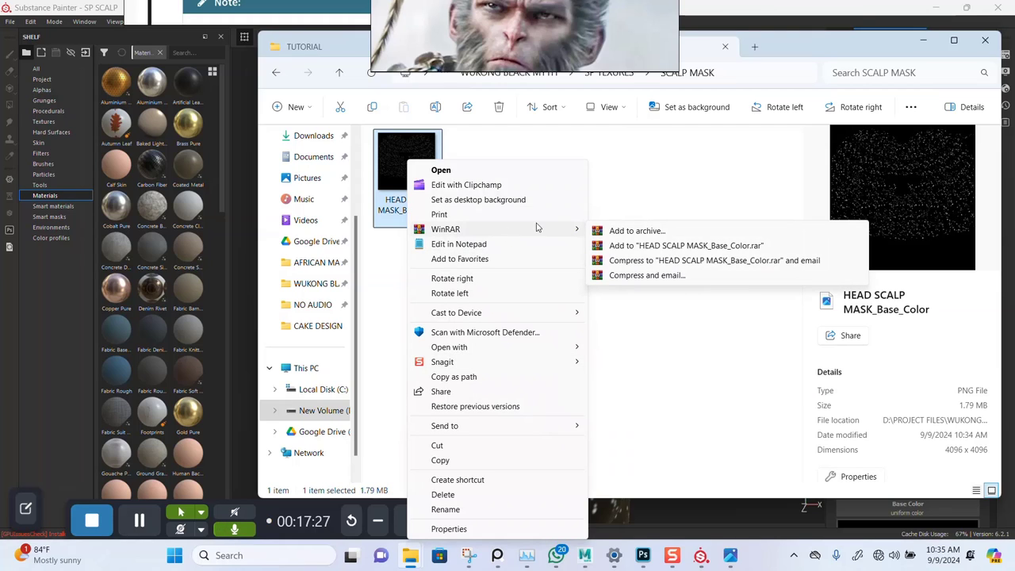
pyautogui.click(648, 182)
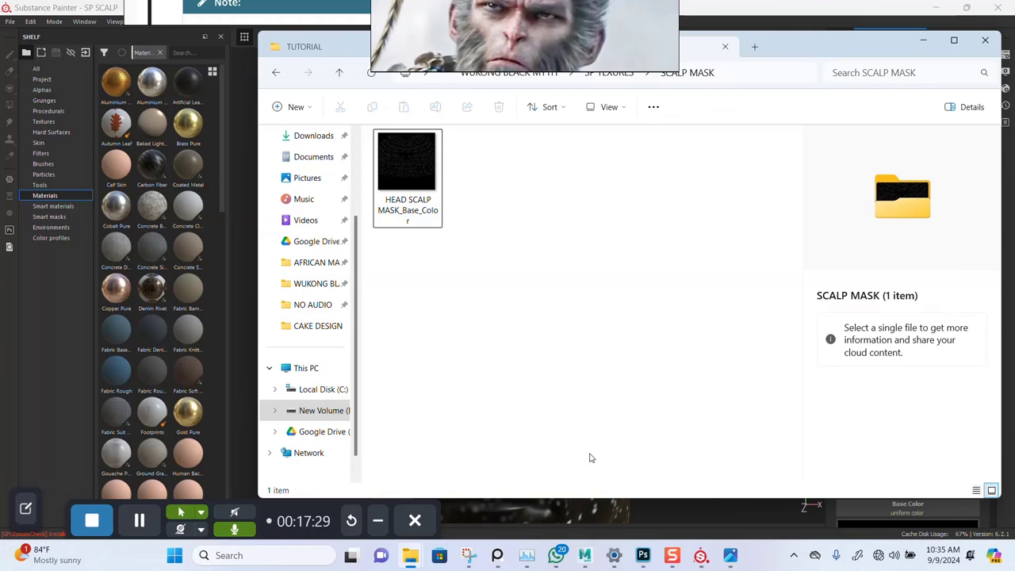
# Switch to Photoshop and open HEAD SCALP MASK_Base_Color from the SCALP MASK folder as a separate document
pyautogui.click(638, 554)
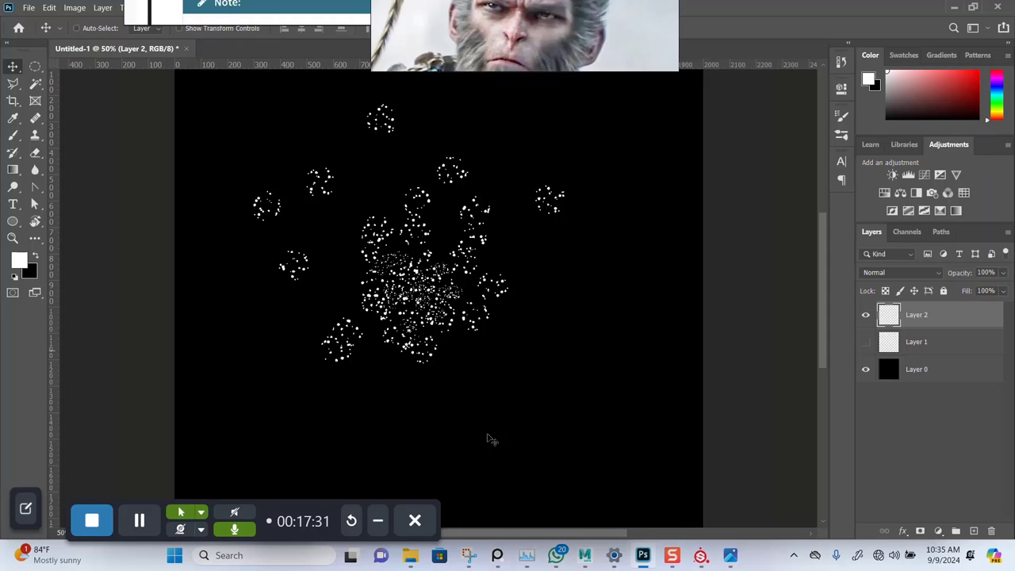
pyautogui.moveTo(419, 562)
pyautogui.click(347, 476)
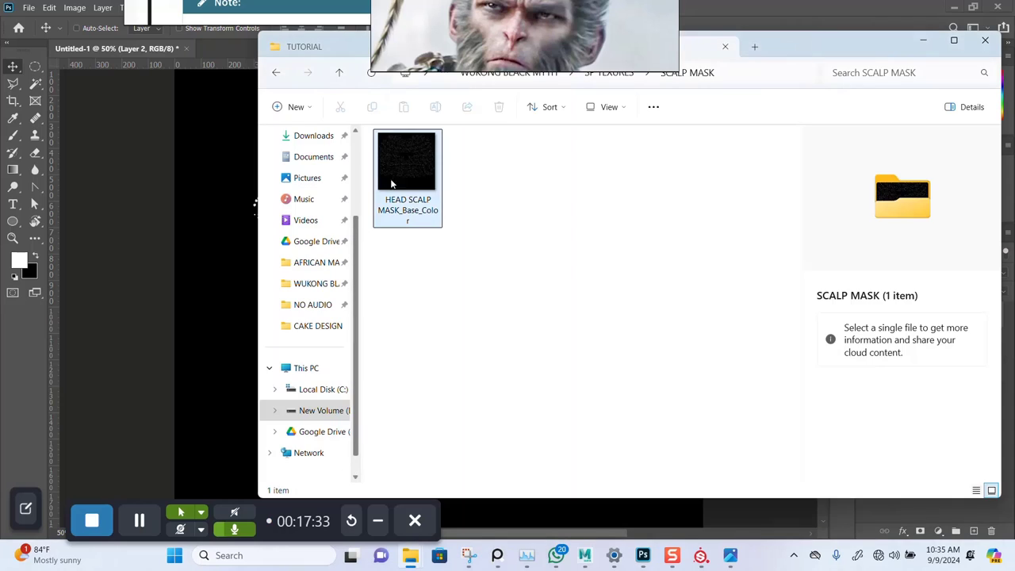
pyautogui.moveTo(407, 167); pyautogui.dragTo(220, 51)
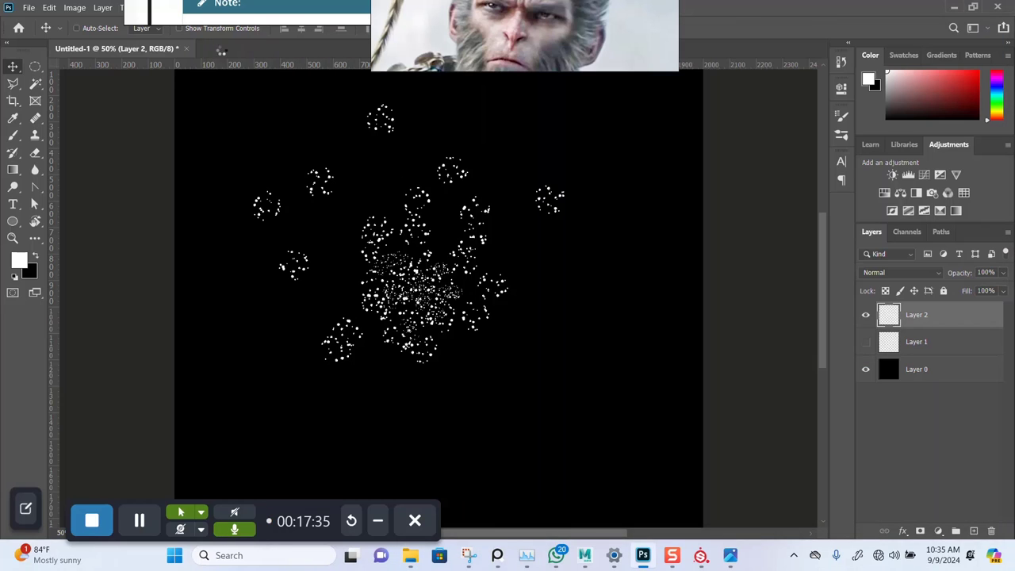
# Save a PNG copy of HEAD SCALP MASK_Base_Color over the existing file in the SCALP MASK folder, using the Large file size option
pyautogui.click(990, 316)
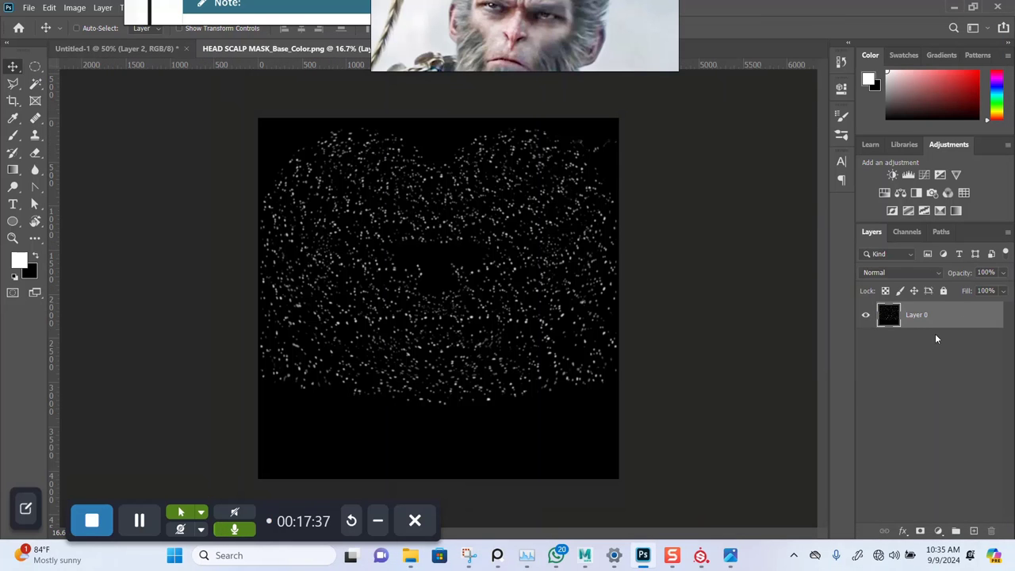
pyautogui.click(29, 7)
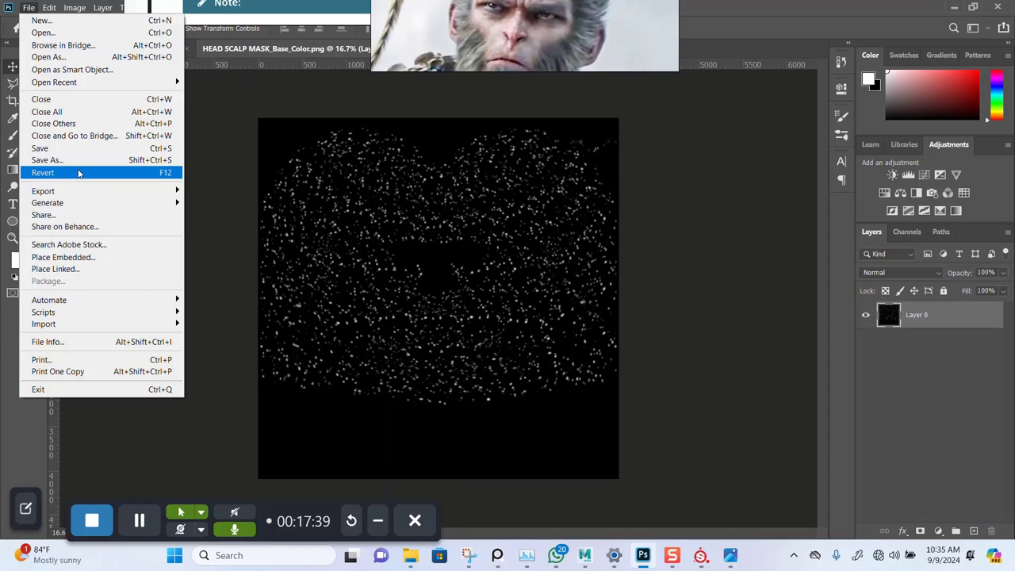
pyautogui.click(47, 145)
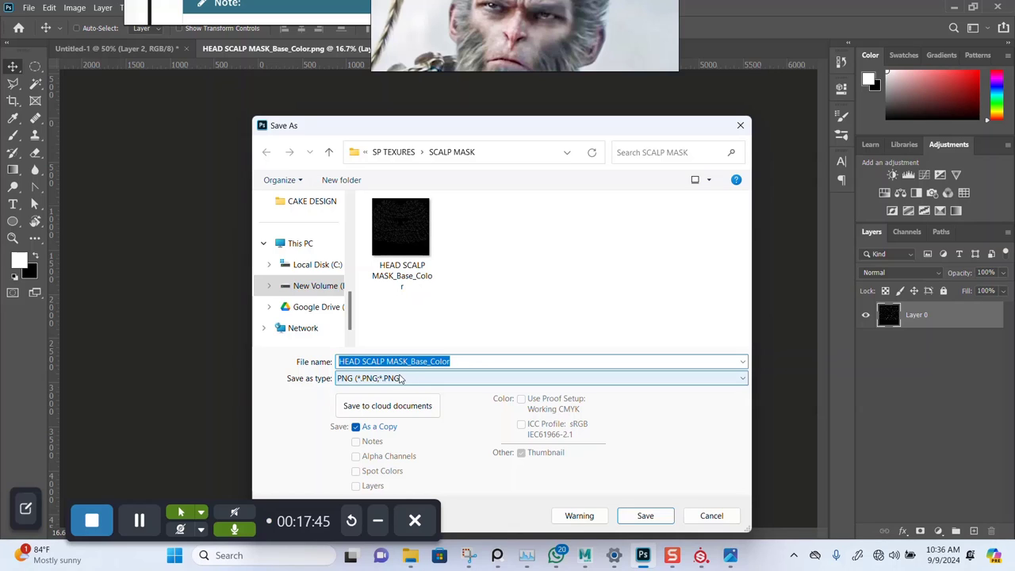
pyautogui.click(395, 244)
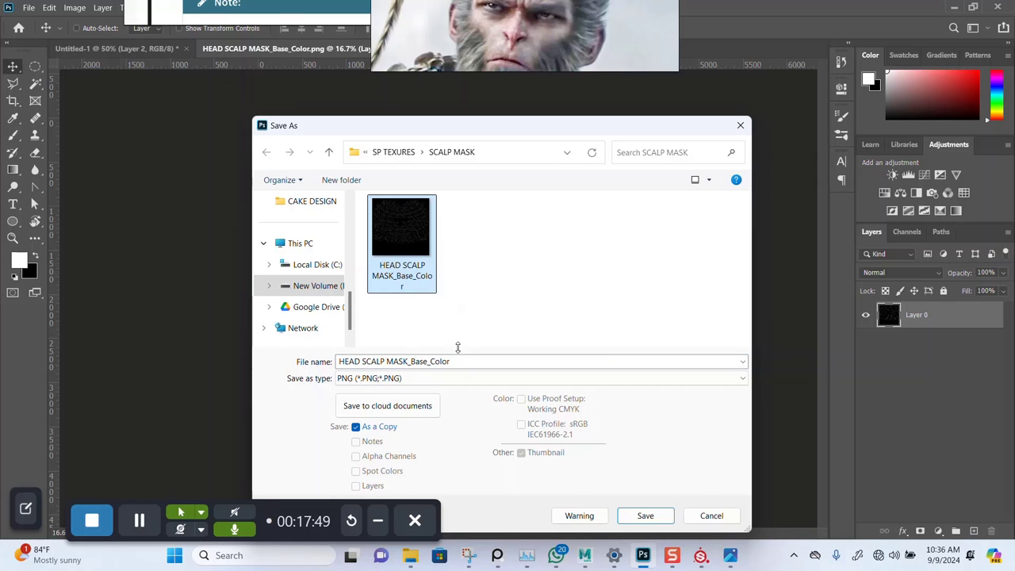
pyautogui.moveTo(498, 130); pyautogui.dragTo(595, 91)
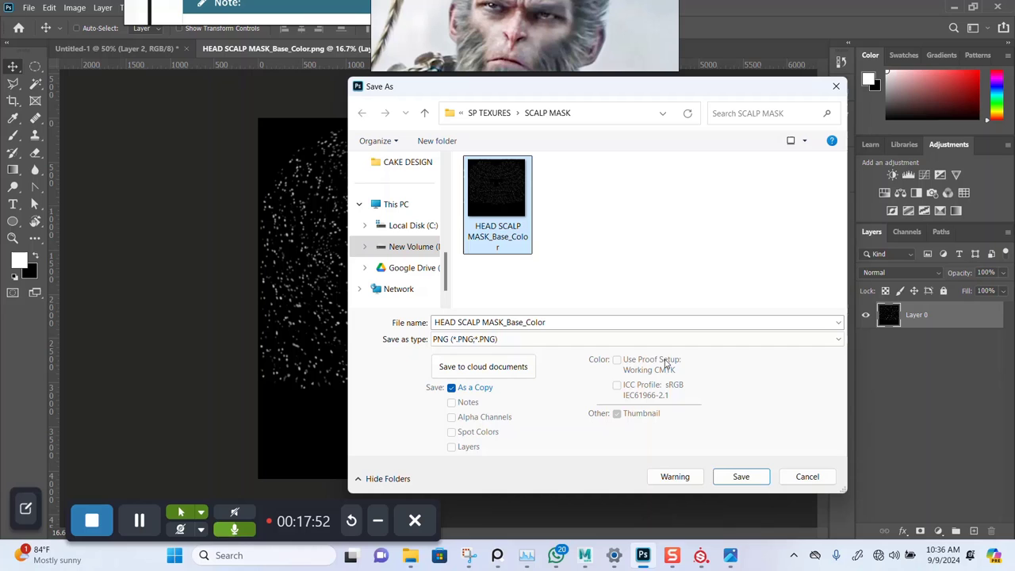
pyautogui.click(740, 477)
pyautogui.click(543, 279)
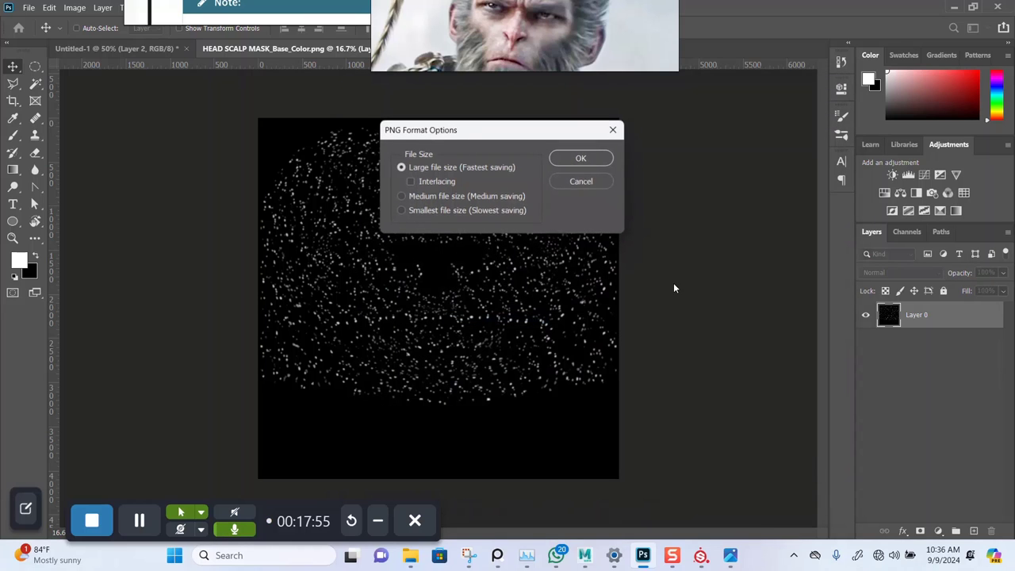
pyautogui.click(584, 160)
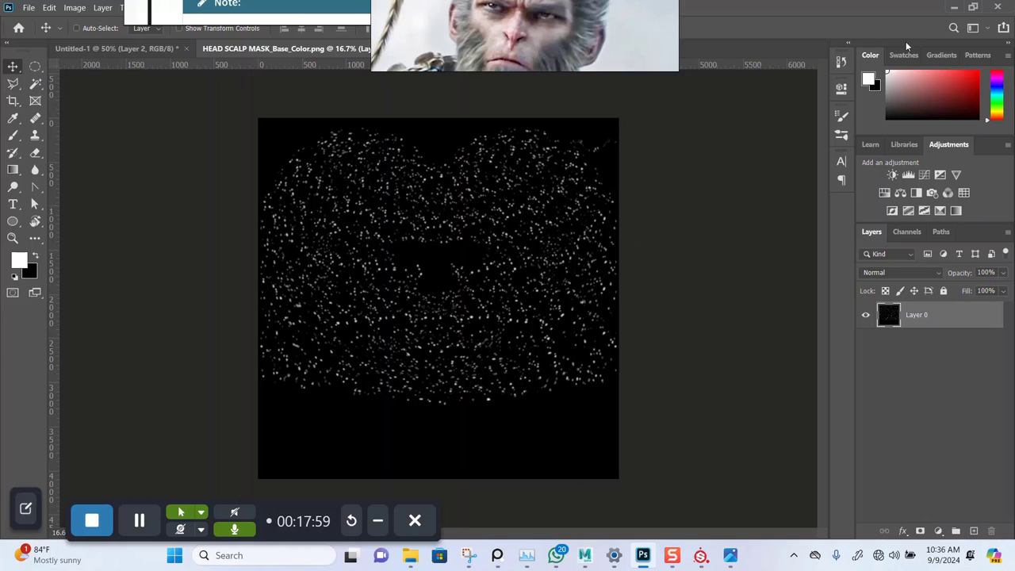
# Minimize Photoshop, switch to Autodesk Maya and reposition the floating reference image to inspect the head hair up close
pyautogui.click(953, 8)
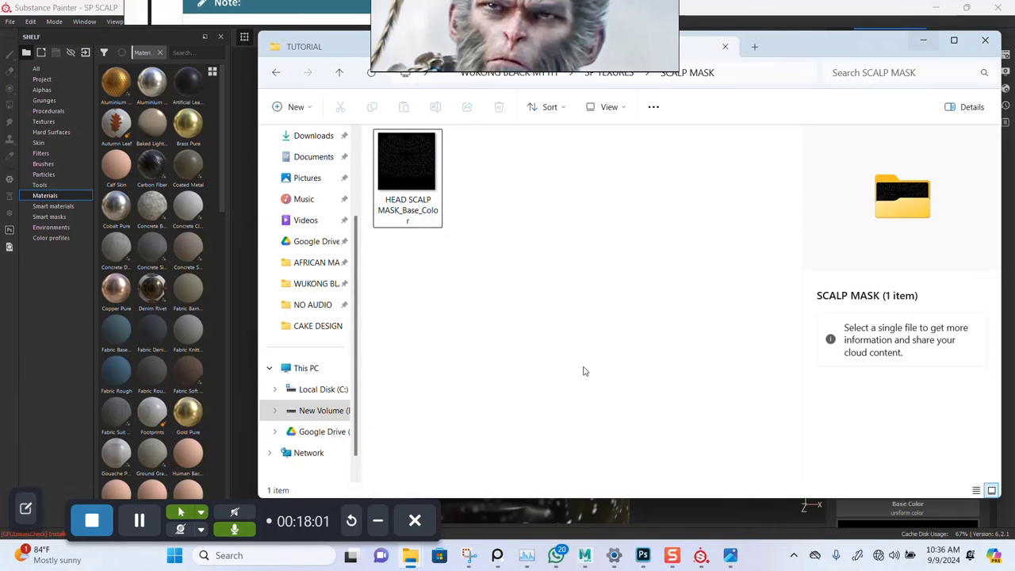
pyautogui.moveTo(585, 555)
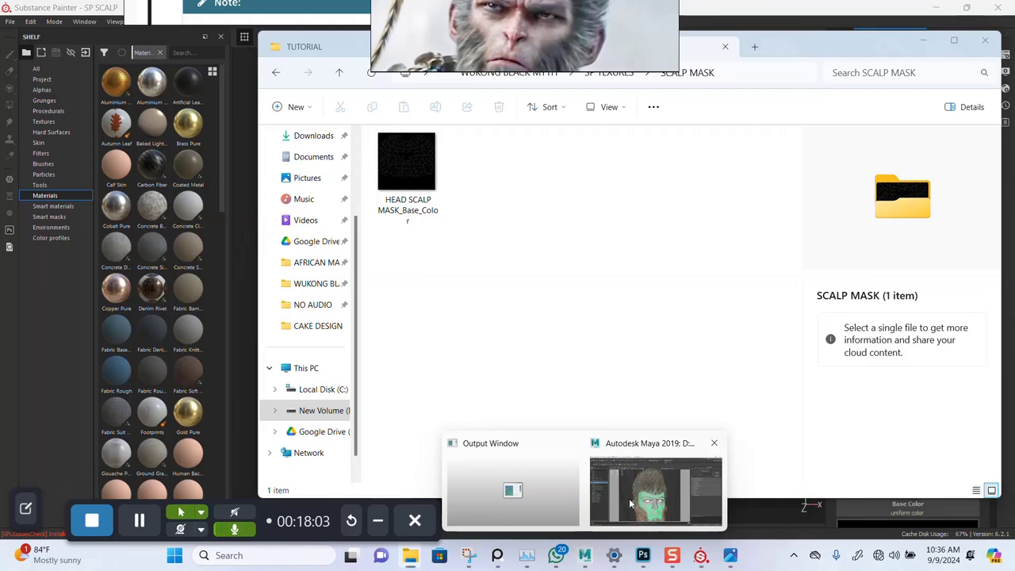
pyautogui.click(655, 487)
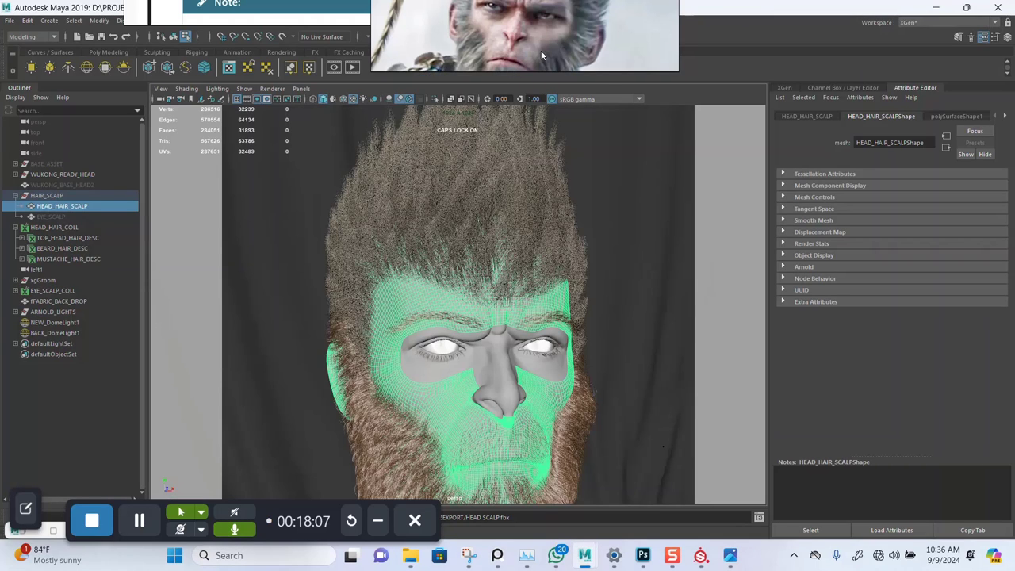
pyautogui.moveTo(542, 50); pyautogui.dragTo(238, 74)
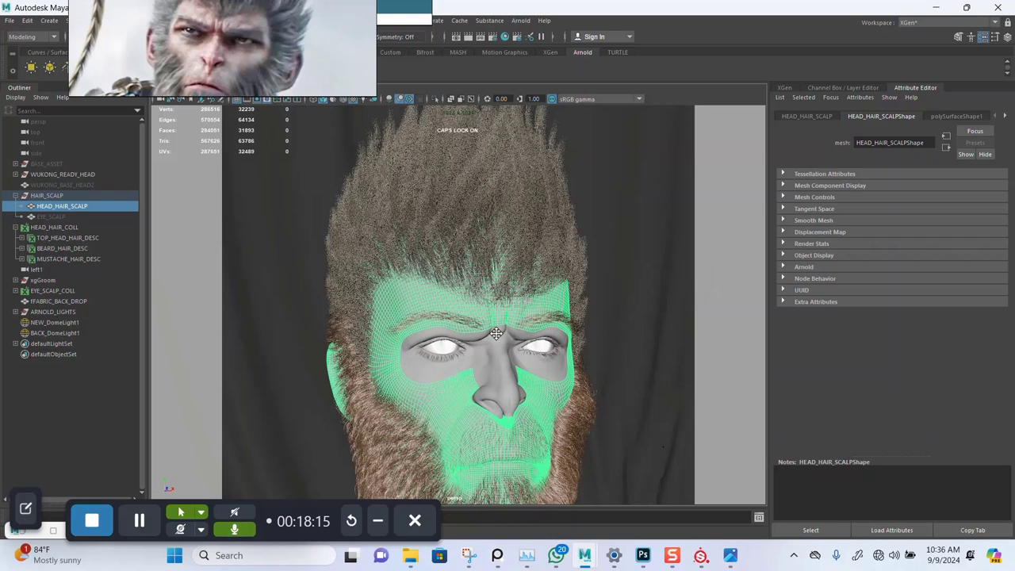
pyautogui.scroll(6, 496, 333)
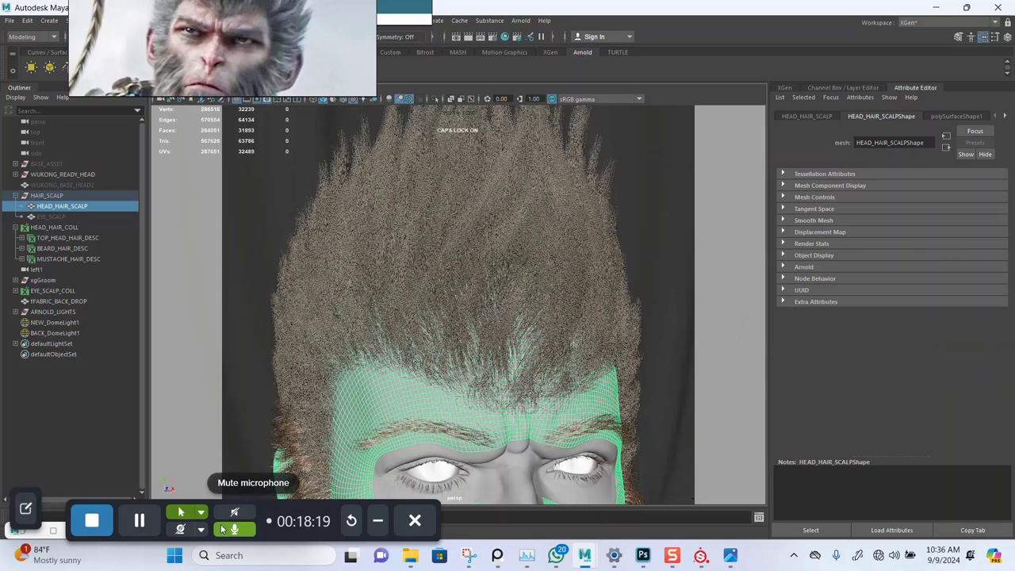
pyautogui.click(378, 521)
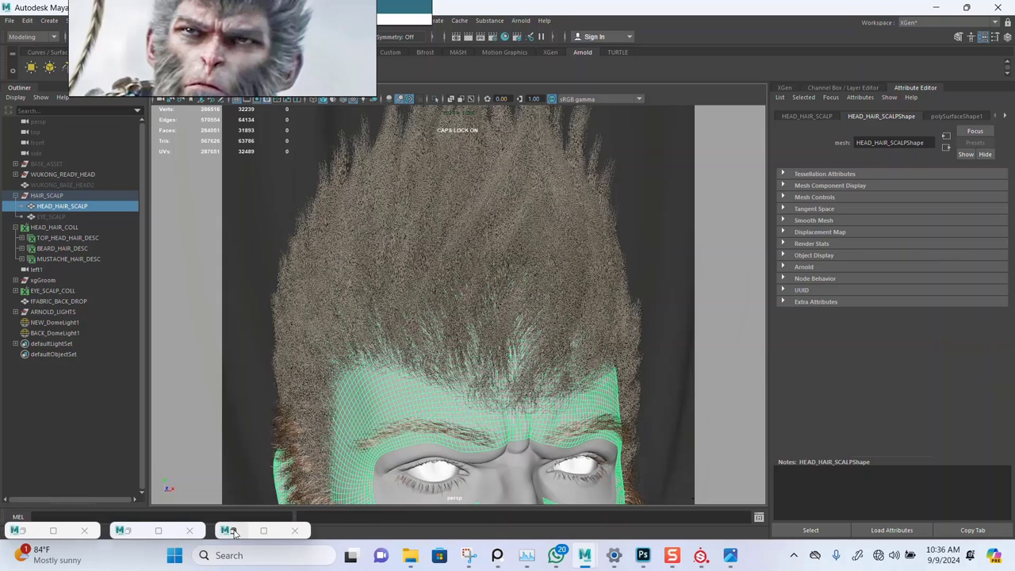
pyautogui.click(159, 531)
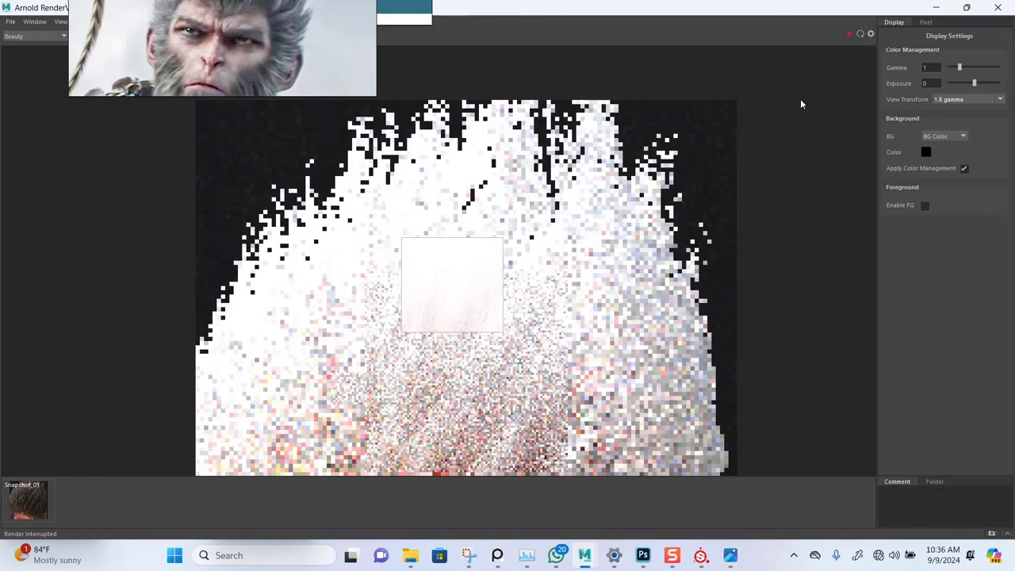
pyautogui.click(967, 8)
pyautogui.click(709, 22)
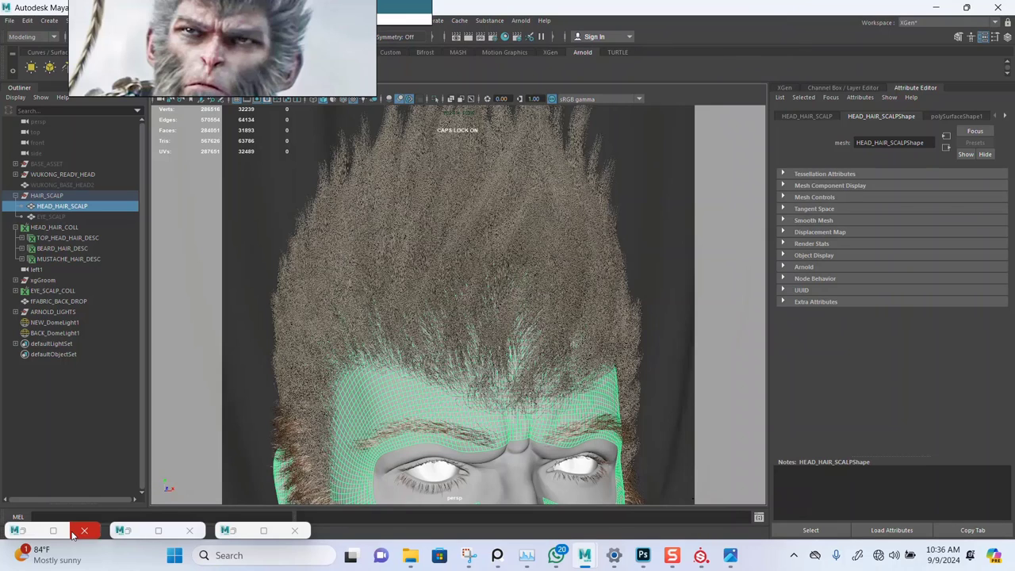
pyautogui.click(158, 531)
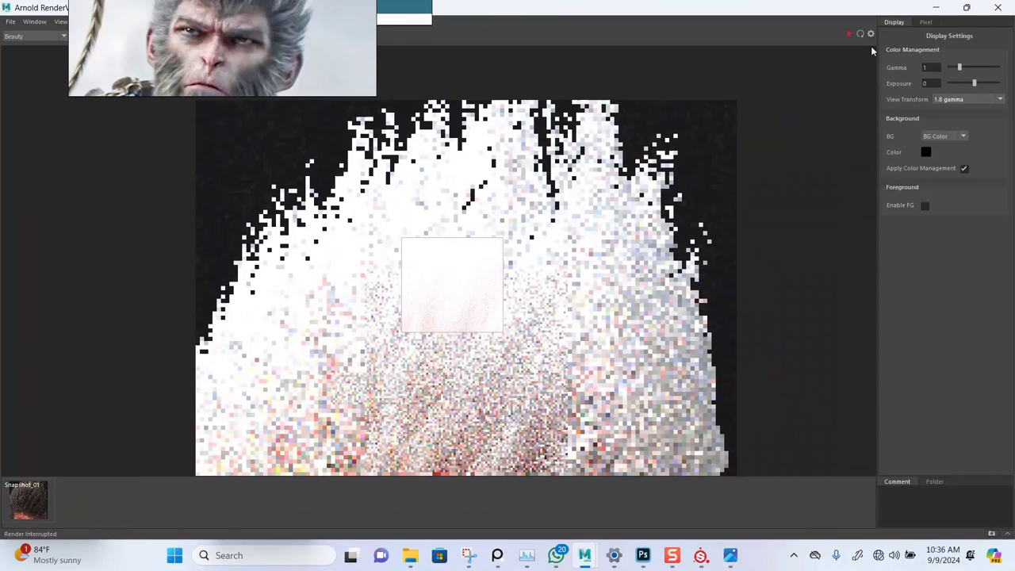
pyautogui.click(937, 9)
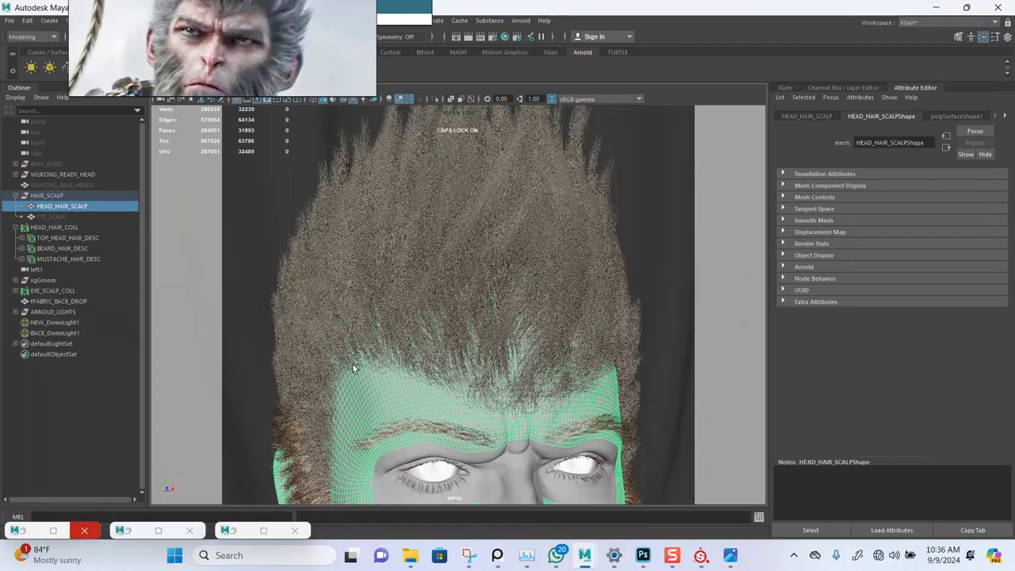
# Open the Hypershade and examine the hair shader network around aiNoise1, aiColorCorrect4, aiMixShader1 and the connected hair materials
pyautogui.click(53, 530)
pyautogui.scroll(-3, 326, 387)
pyautogui.keyDown('alt'); pyautogui.moveTo(311, 374); pyautogui.dragTo(487, 362, button='middle'); pyautogui.keyUp('alt')
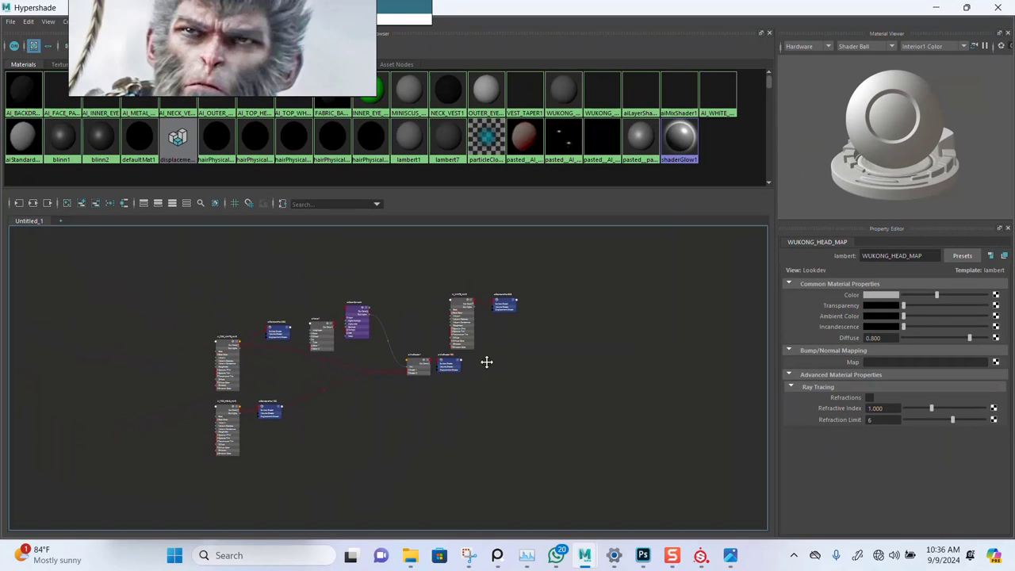
pyautogui.scroll(10, 382, 393)
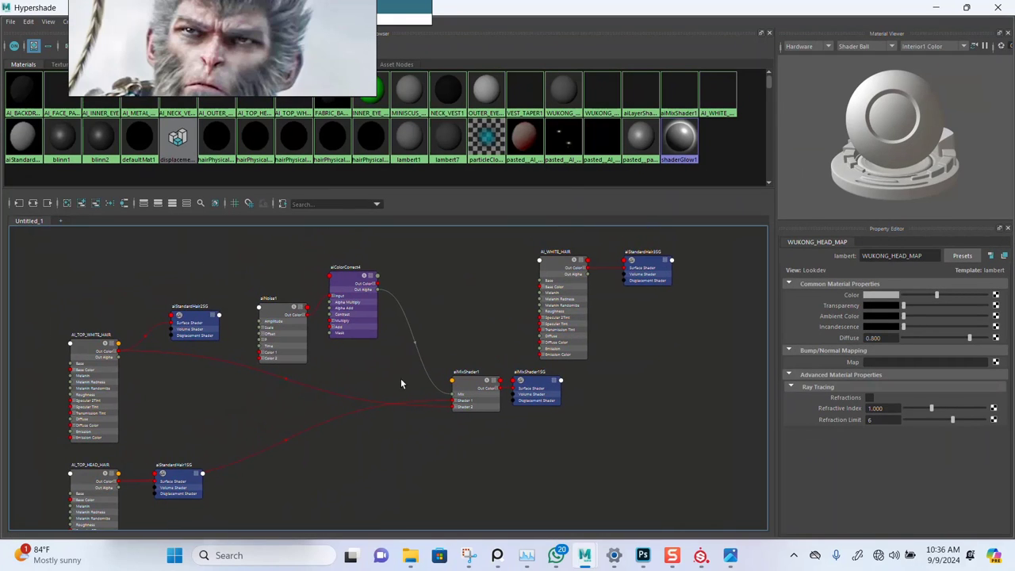
pyautogui.keyDown('alt'); pyautogui.moveTo(335, 235); pyautogui.dragTo(359, 325, button='middle'); pyautogui.keyUp('alt')
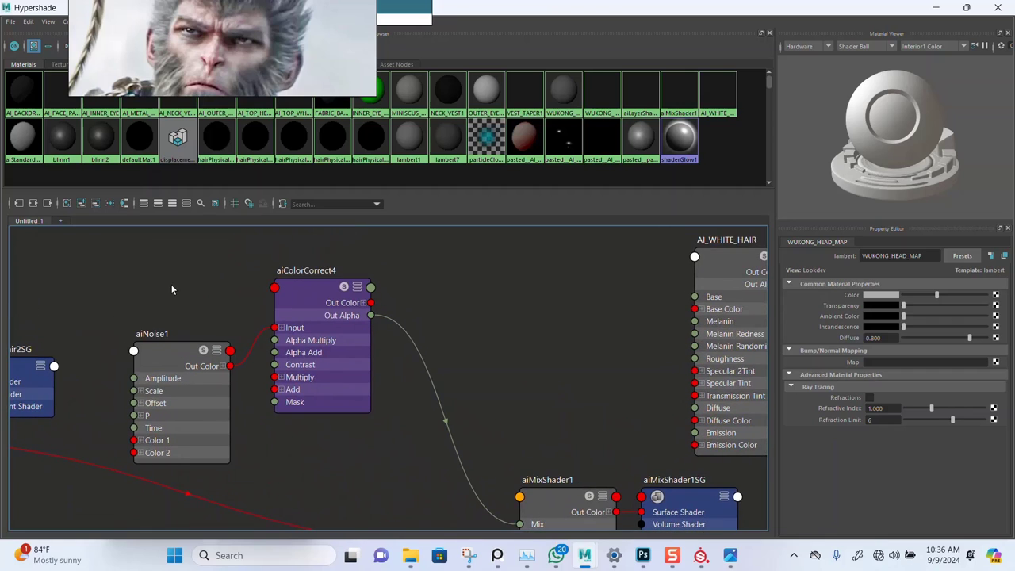
pyautogui.scroll(-2, 171, 290)
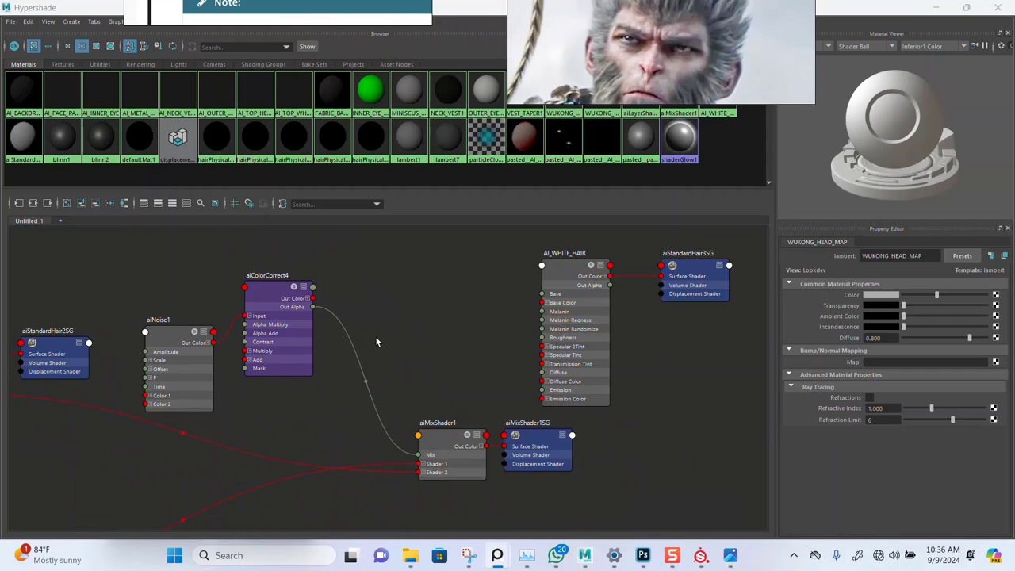
pyautogui.scroll(-2, 377, 341)
pyautogui.scroll(2, 419, 331)
pyautogui.scroll(-3, 449, 315)
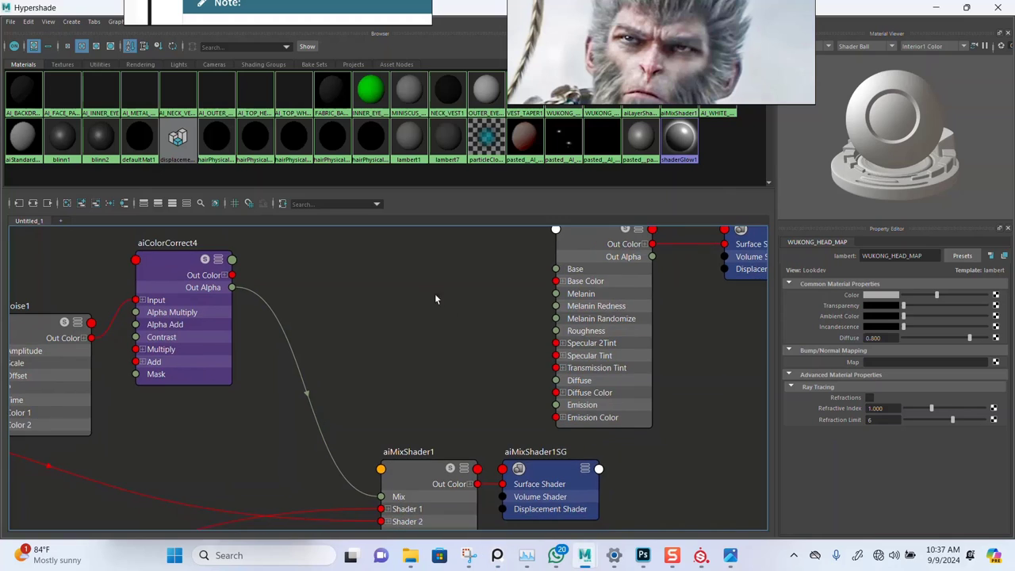
pyautogui.keyDown('alt'); pyautogui.moveTo(361, 348); pyautogui.dragTo(444, 353, button='middle'); pyautogui.keyUp('alt')
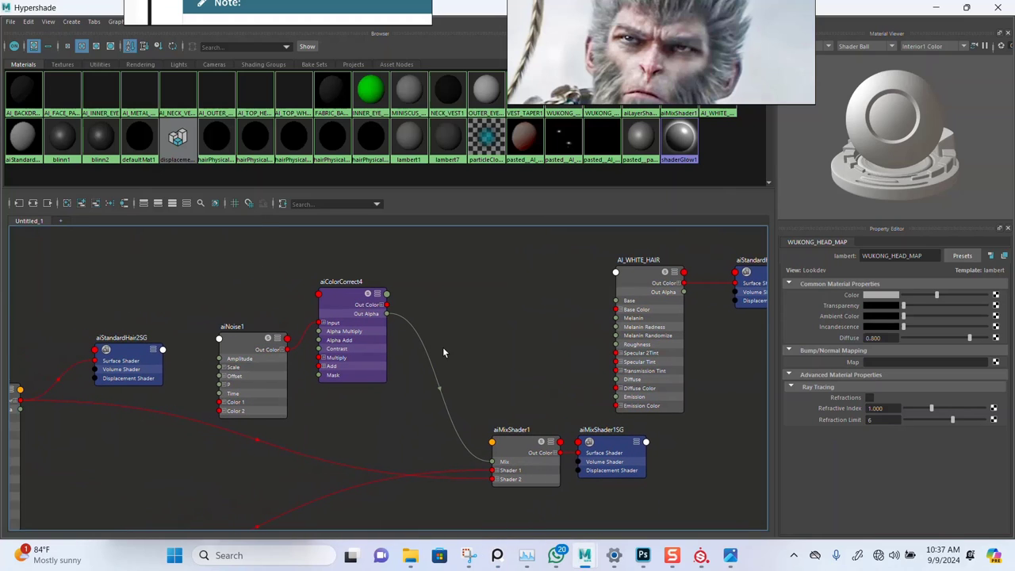
pyautogui.scroll(-5, 464, 366)
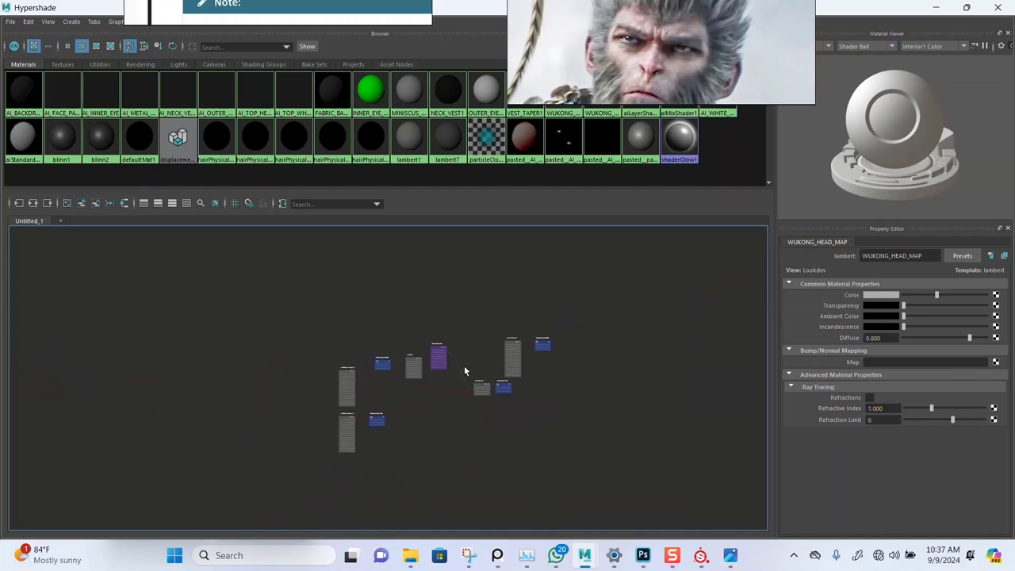
pyautogui.scroll(5, 356, 423)
pyautogui.keyDown('alt'); pyautogui.moveTo(412, 378); pyautogui.dragTo(361, 405, button='middle'); pyautogui.keyUp('alt')
pyautogui.scroll(-2, 358, 428)
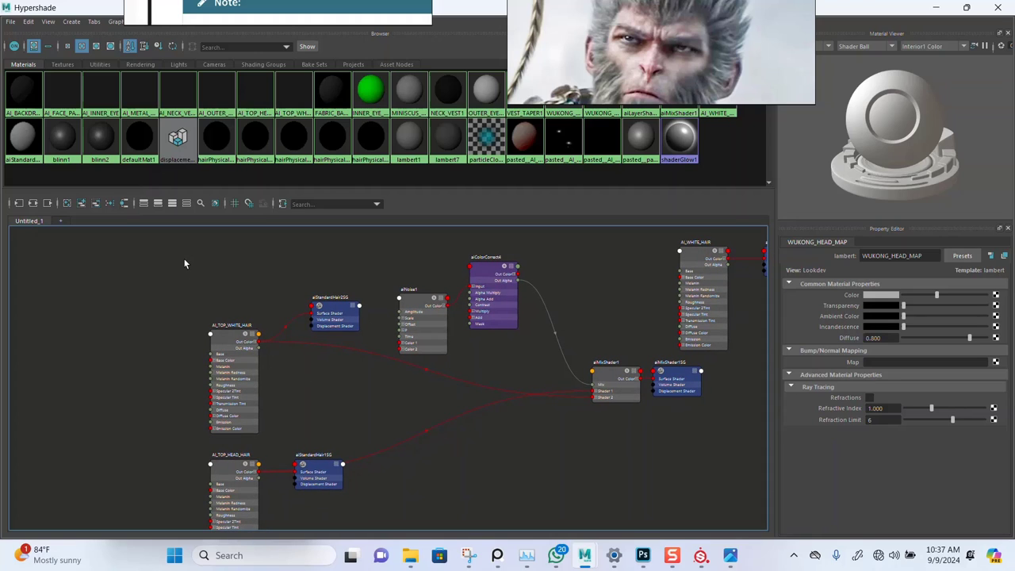
# Delete AI_TOP_WHITE_HAIR with its shading group, aiNoise1 and aiColorCorrect4, as well as aiMixShader1 and its shading group
pyautogui.moveTo(184, 255); pyautogui.dragTo(519, 384)
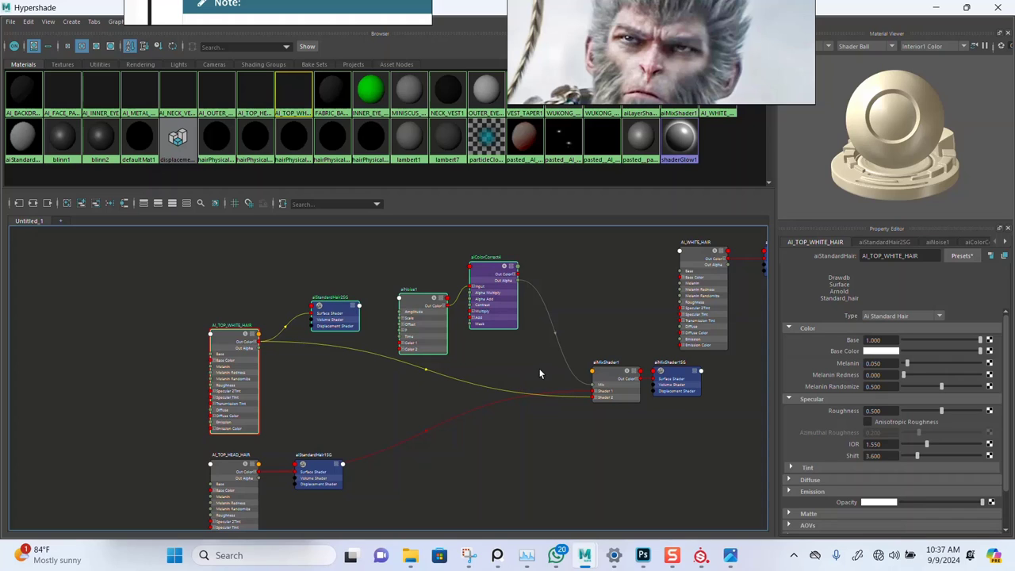
pyautogui.press('Delete')
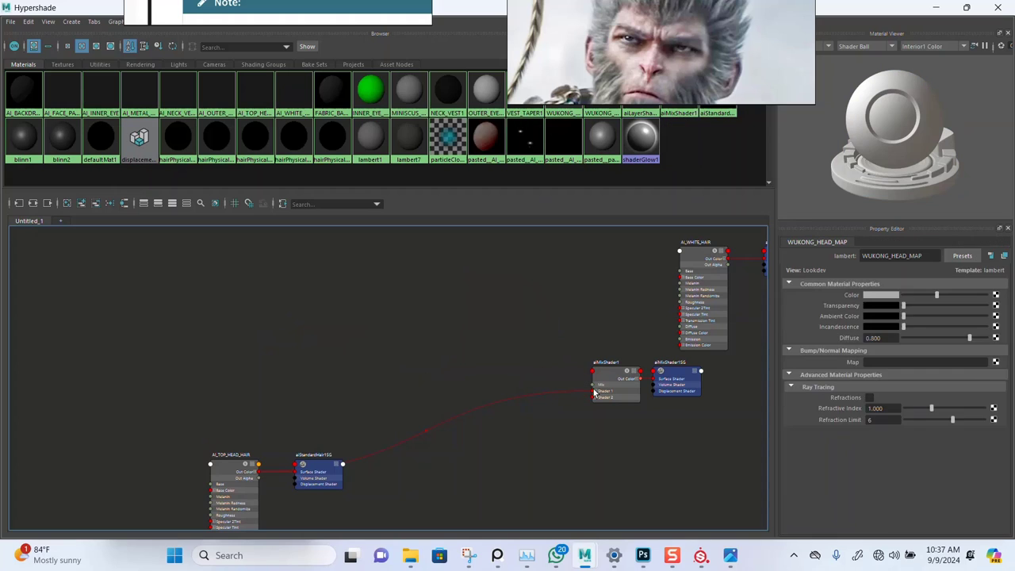
pyautogui.keyDown('alt'); pyautogui.moveTo(612, 452); pyautogui.dragTo(564, 437, button='middle'); pyautogui.keyUp('alt')
pyautogui.keyDown('alt'); pyautogui.moveTo(476, 453); pyautogui.dragTo(535, 461, button='middle'); pyautogui.keyUp('alt')
pyautogui.scroll(2, 467, 406)
pyautogui.scroll(3, 501, 437)
pyautogui.moveTo(408, 307); pyautogui.dragTo(371, 330)
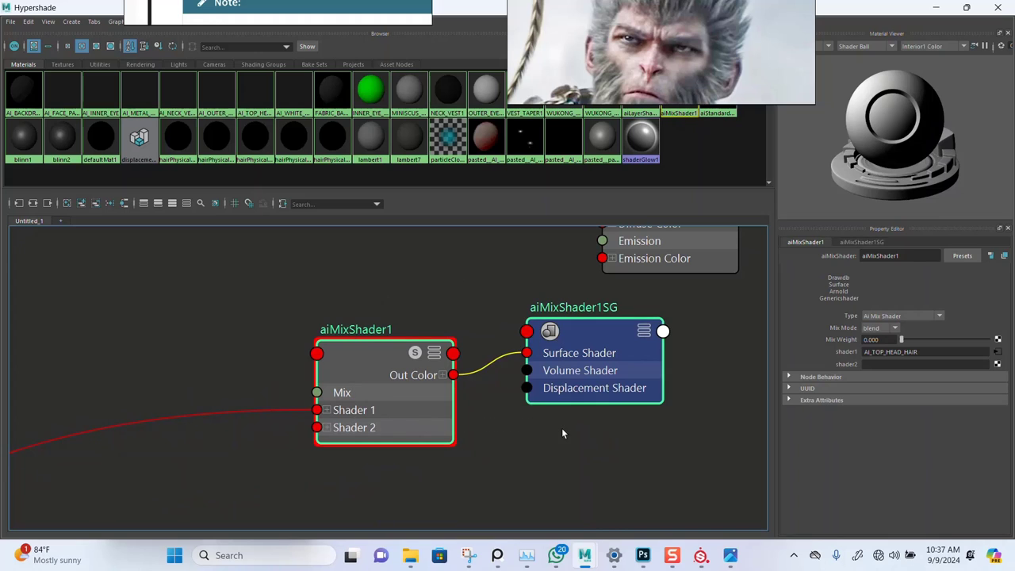
pyautogui.press('Delete')
# Move the AI_WHITE_HAIR material and its shading group above the AI_TOP_HEAD_HAIR nodes in the graph
pyautogui.press('a')
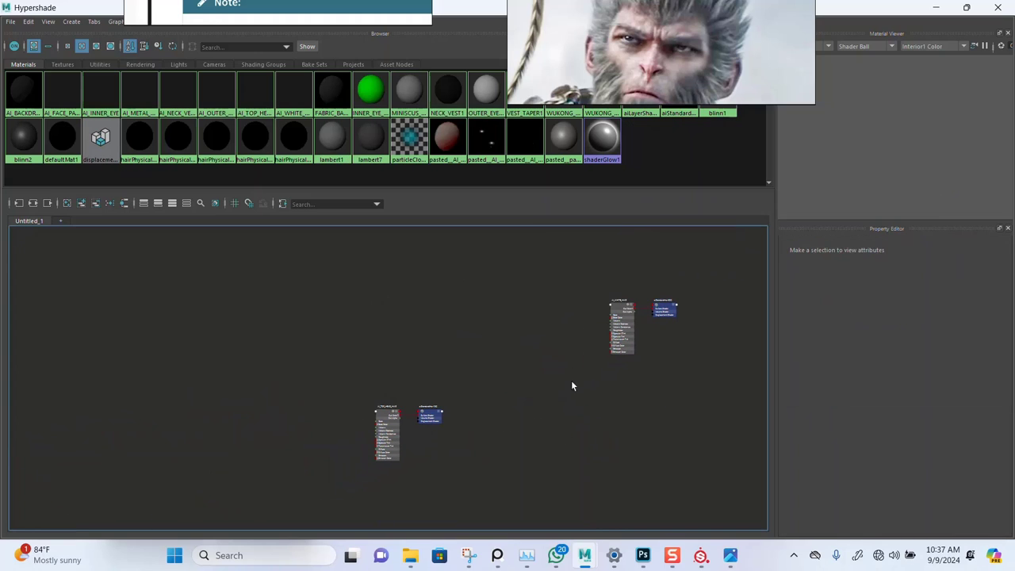
pyautogui.moveTo(596, 275); pyautogui.dragTo(50, 289)
pyautogui.moveTo(49, 290); pyautogui.dragTo(609, 388, button='middle')
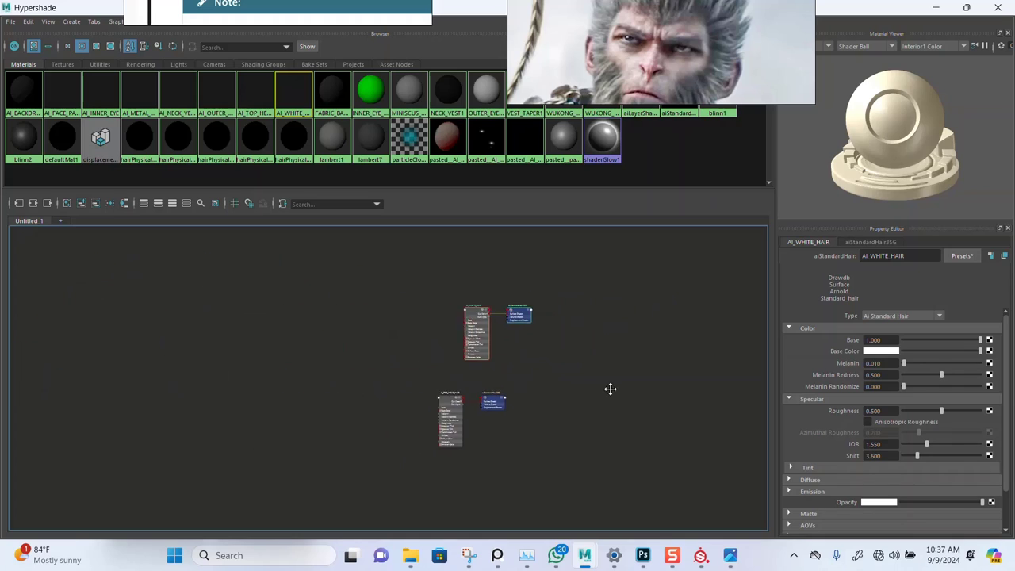
pyautogui.scroll(3, 567, 367)
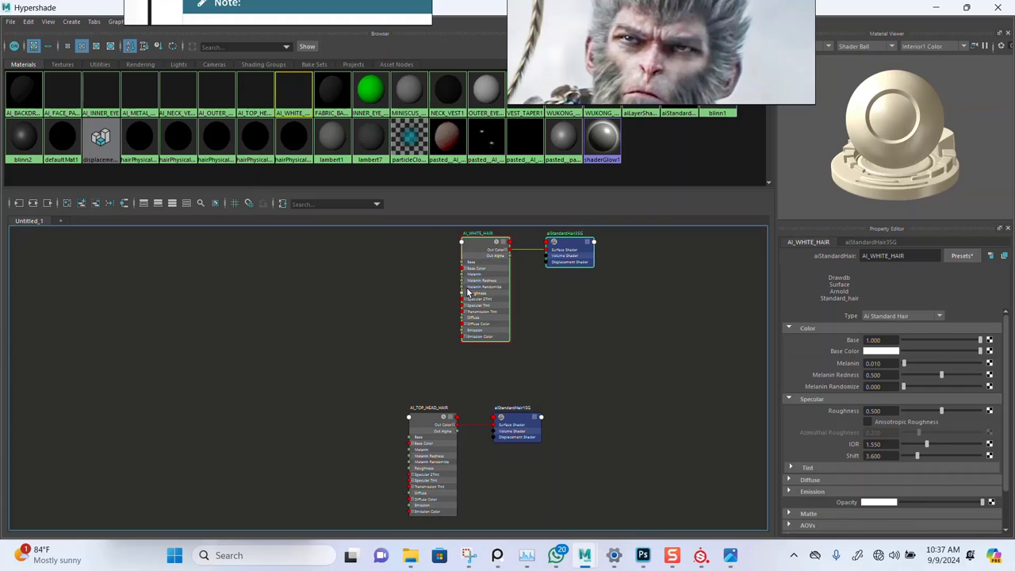
pyautogui.moveTo(492, 273); pyautogui.dragTo(414, 282)
pyautogui.moveTo(550, 403); pyautogui.dragTo(537, 350, button='middle')
pyautogui.scroll(3, 413, 372)
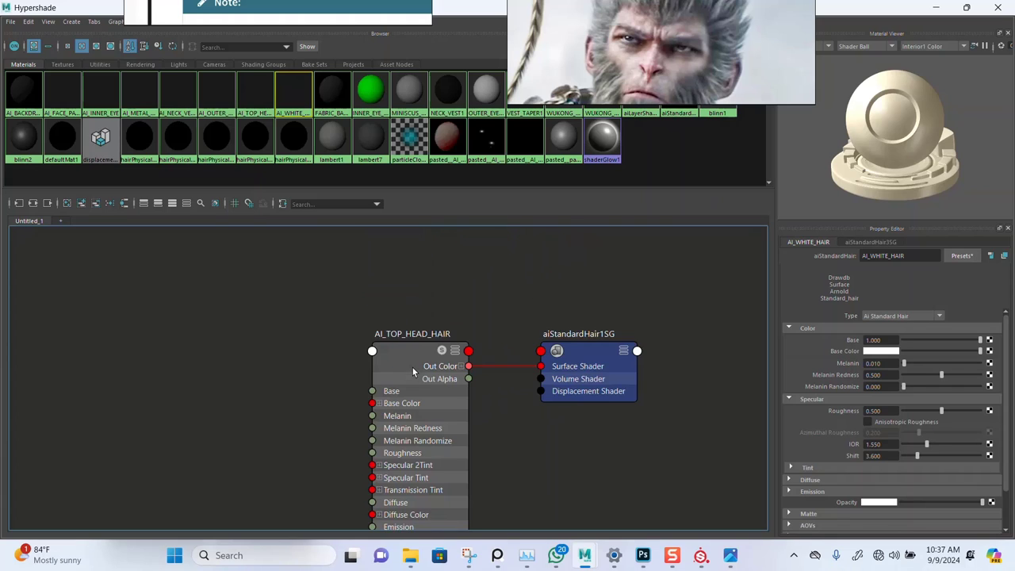
pyautogui.keyDown('alt'); pyautogui.moveTo(412, 372); pyautogui.dragTo(407, 336, button='middle'); pyautogui.keyUp('alt')
pyautogui.scroll(-2, 516, 416)
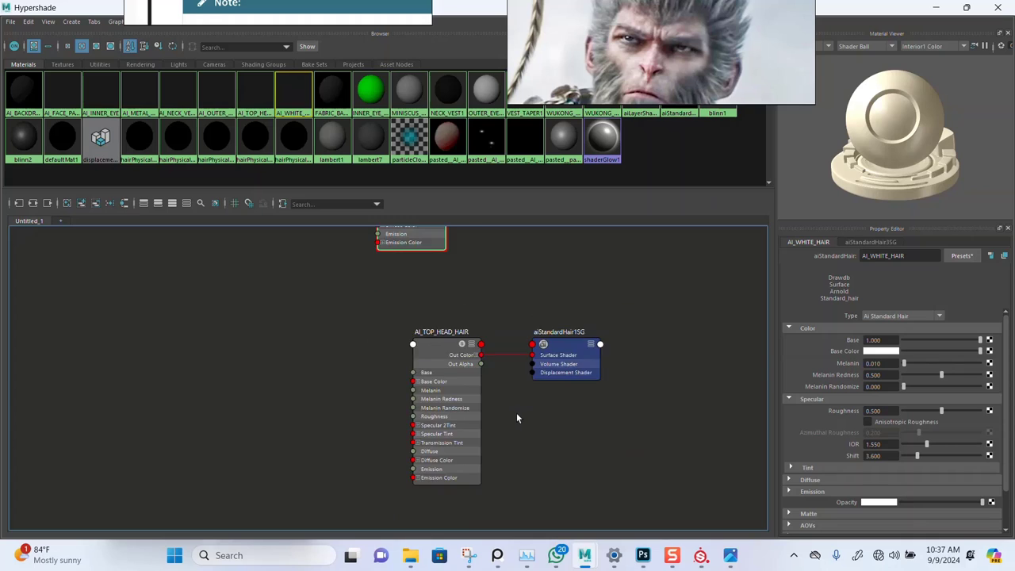
pyautogui.press('f')
pyautogui.scroll(2, 371, 355)
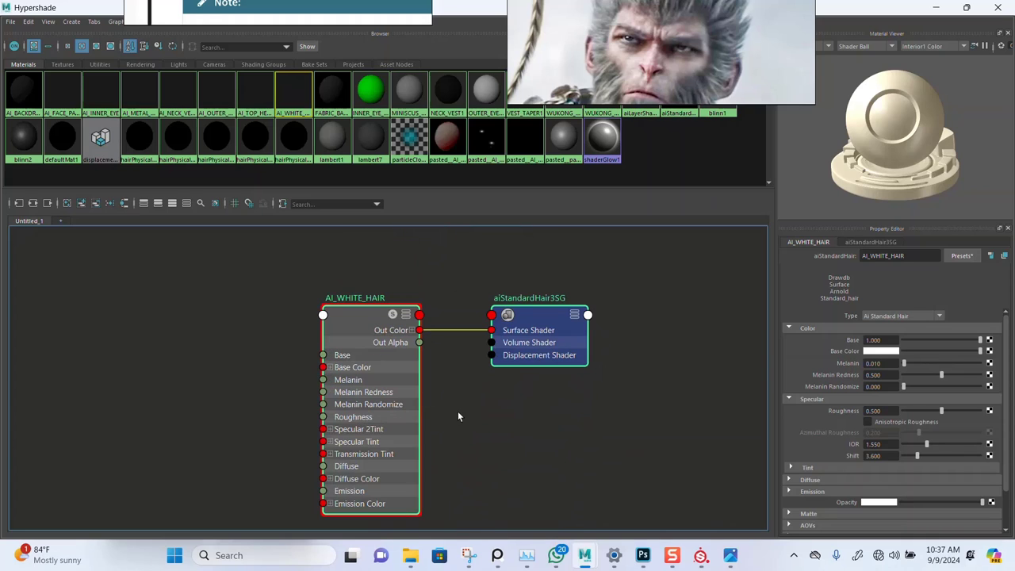
pyautogui.keyDown('alt'); pyautogui.moveTo(496, 428); pyautogui.dragTo(408, 340, button='middle'); pyautogui.keyUp('alt')
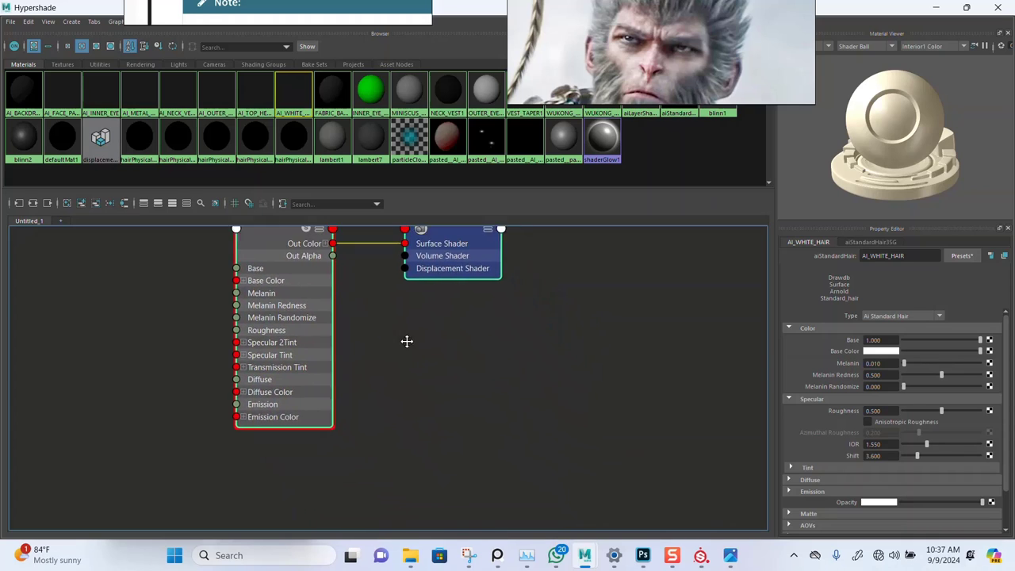
# Add an aiMixShader node to the graph and place it with its shading group beyond the two hair materials, midway between them
pyautogui.scroll(-2, 403, 388)
pyautogui.keyDown('alt'); pyautogui.moveTo(403, 389); pyautogui.dragTo(495, 356, button='middle'); pyautogui.keyUp('alt')
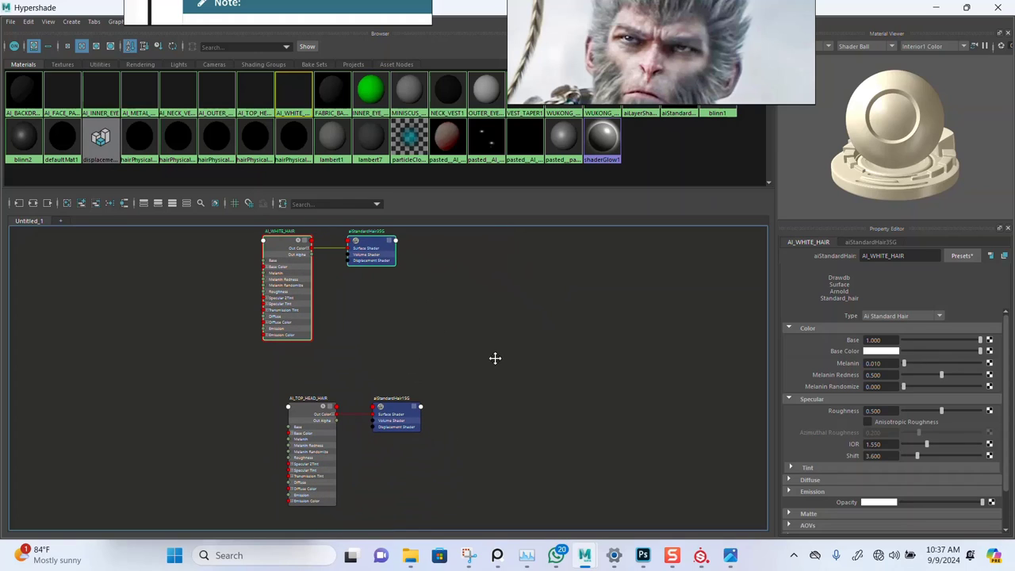
pyautogui.click(496, 362)
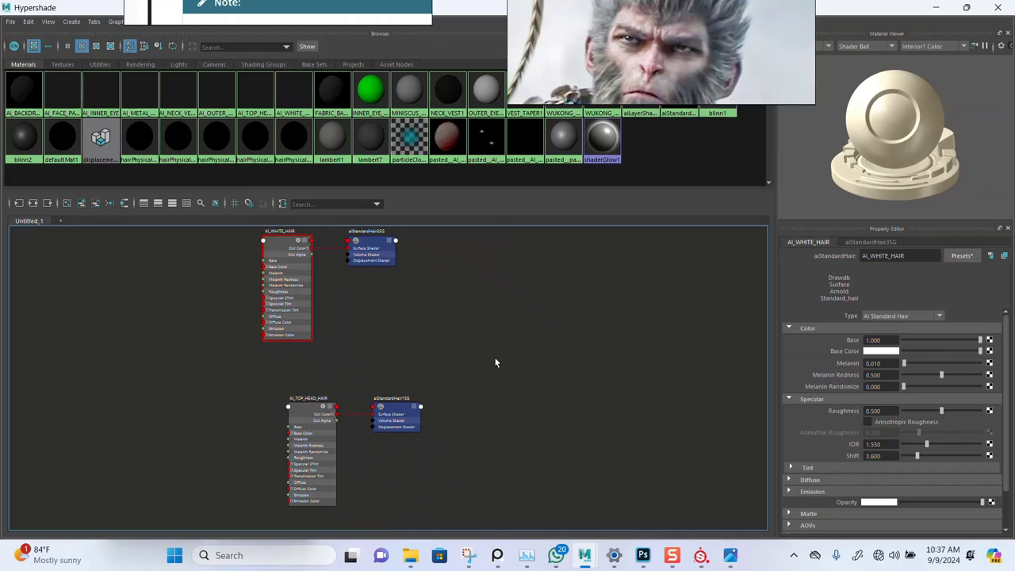
pyautogui.press('Tab')
pyautogui.write('AIMI')
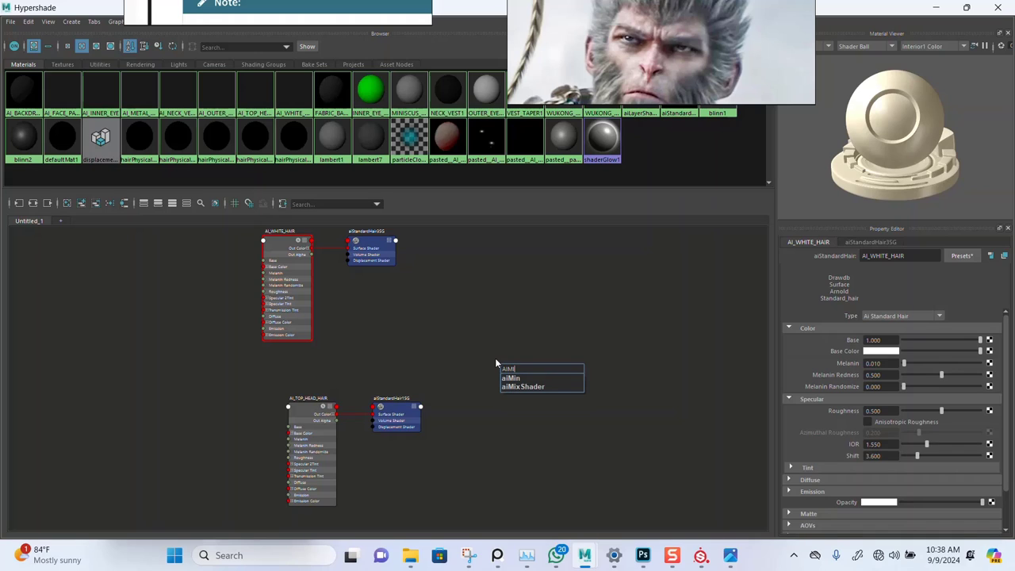
pyautogui.click(512, 387)
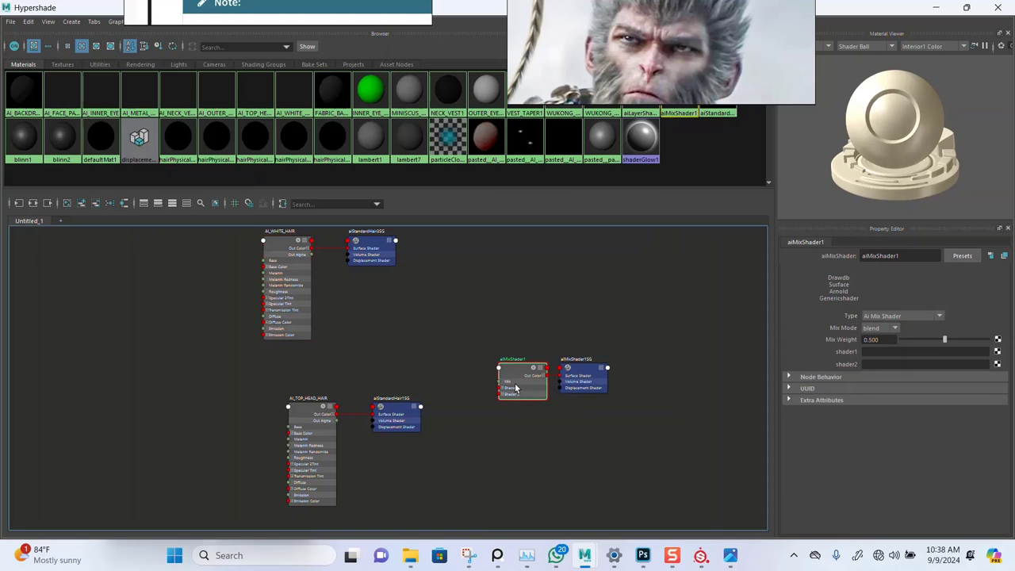
pyautogui.keyDown('shift'); pyautogui.click(577, 389); pyautogui.keyUp('shift')
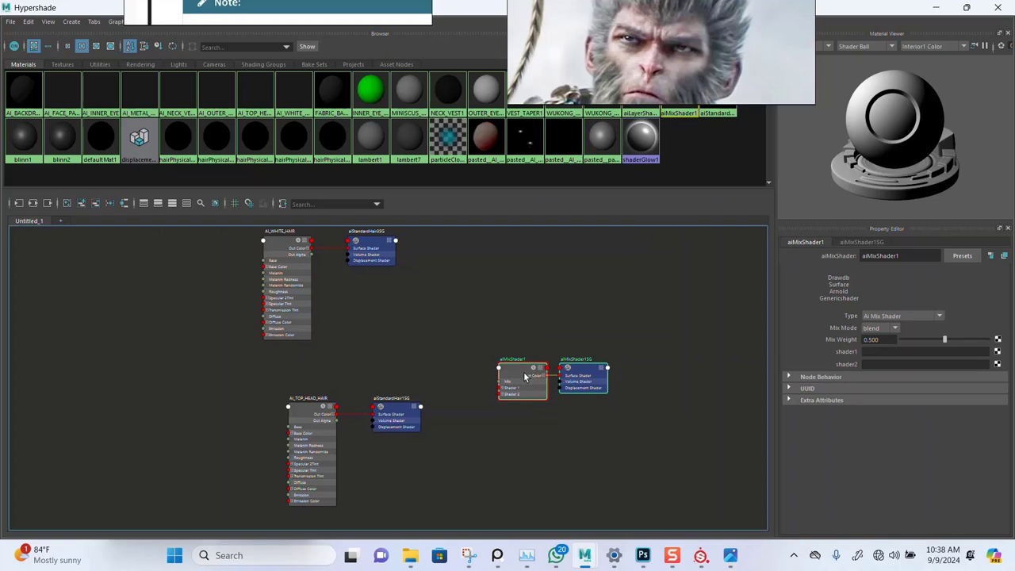
pyautogui.moveTo(520, 373); pyautogui.dragTo(497, 331)
pyautogui.scroll(4, 474, 361)
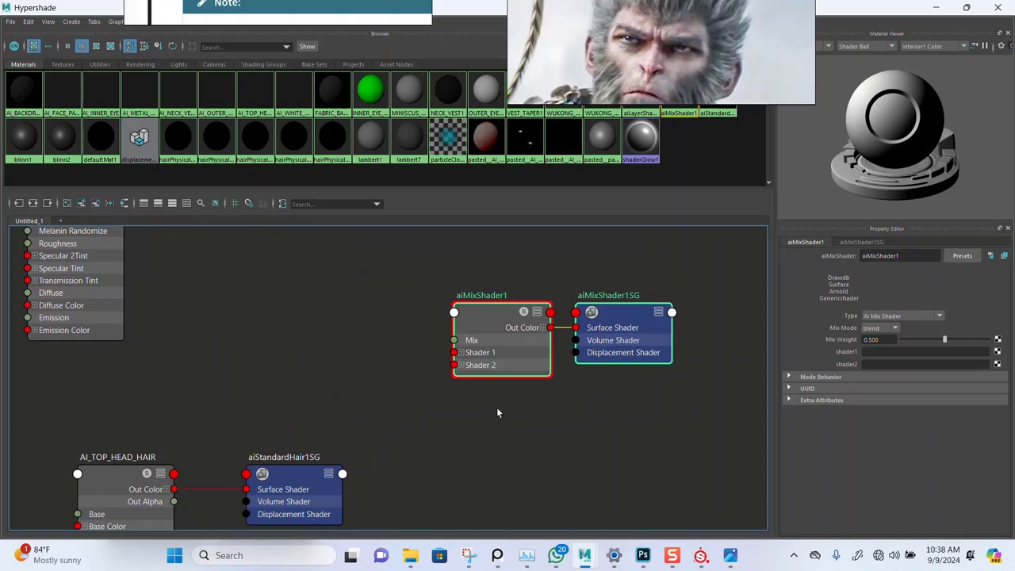
# Connect the Out Color of AI_TOP_HEAD_HAIR to Shader 1 and of AI_WHITE_HAIR to Shader 2 on aiMixShader1
pyautogui.scroll(-2, 497, 407)
pyautogui.keyDown('alt'); pyautogui.moveTo(496, 407); pyautogui.dragTo(432, 387, button='middle'); pyautogui.keyUp('alt')
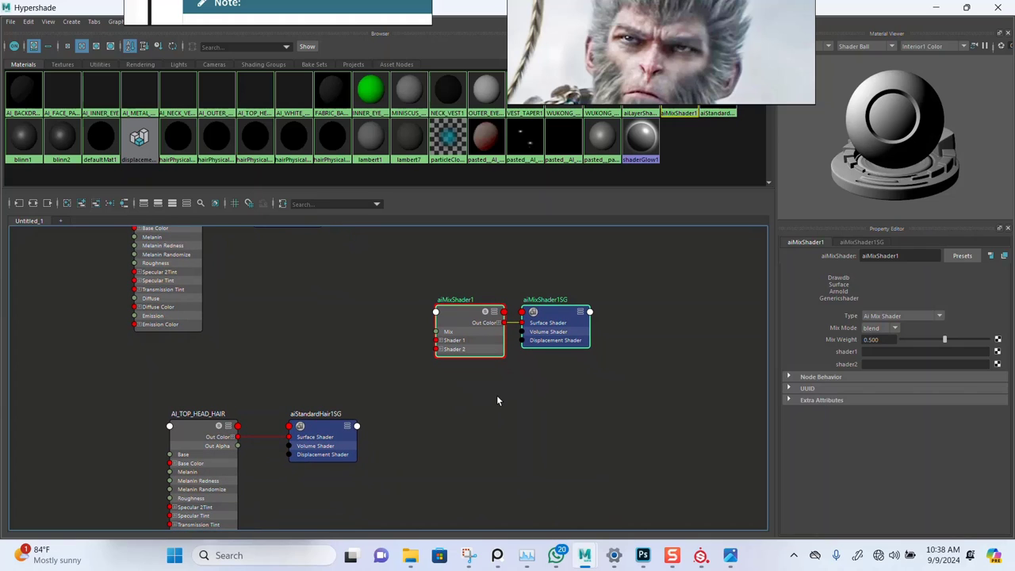
pyautogui.keyDown('alt'); pyautogui.moveTo(426, 416); pyautogui.dragTo(430, 399, button='middle'); pyautogui.keyUp('alt')
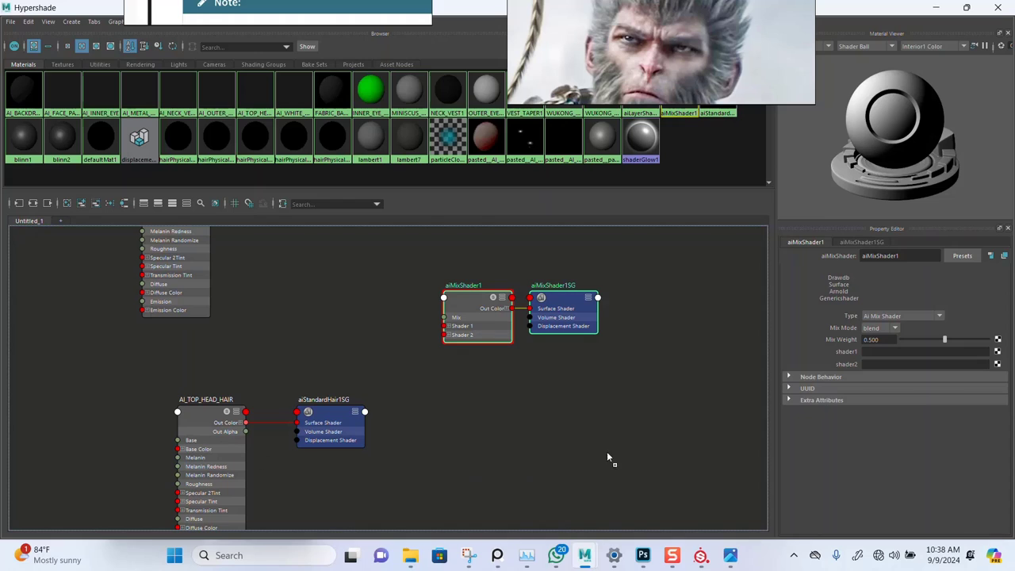
pyautogui.moveTo(818, 377); pyautogui.dragTo(823, 348, button='middle')
pyautogui.keyDown('alt'); pyautogui.moveTo(513, 415); pyautogui.dragTo(514, 398, button='middle'); pyautogui.keyUp('alt')
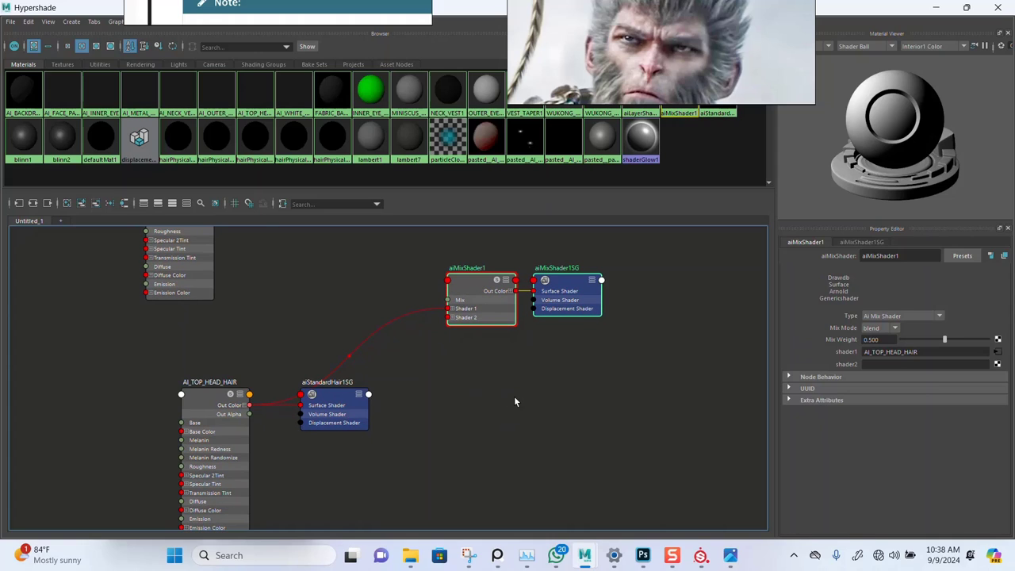
pyautogui.keyDown('alt'); pyautogui.moveTo(514, 402); pyautogui.dragTo(364, 342, button='middle'); pyautogui.keyUp('alt')
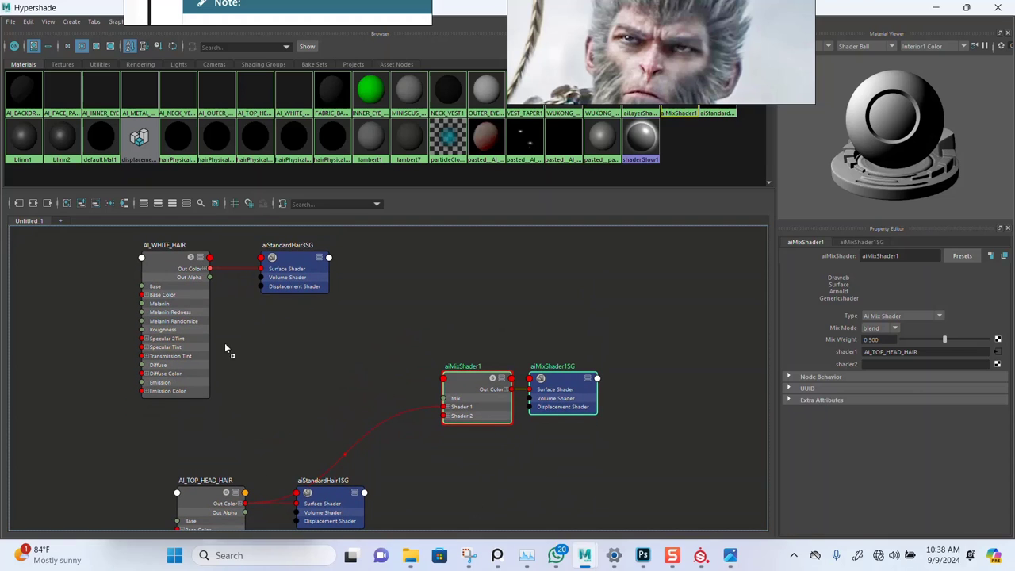
pyautogui.moveTo(225, 348); pyautogui.dragTo(444, 418, button='middle')
pyautogui.keyDown('alt'); pyautogui.moveTo(503, 307); pyautogui.dragTo(531, 306, button='middle'); pyautogui.keyUp('alt')
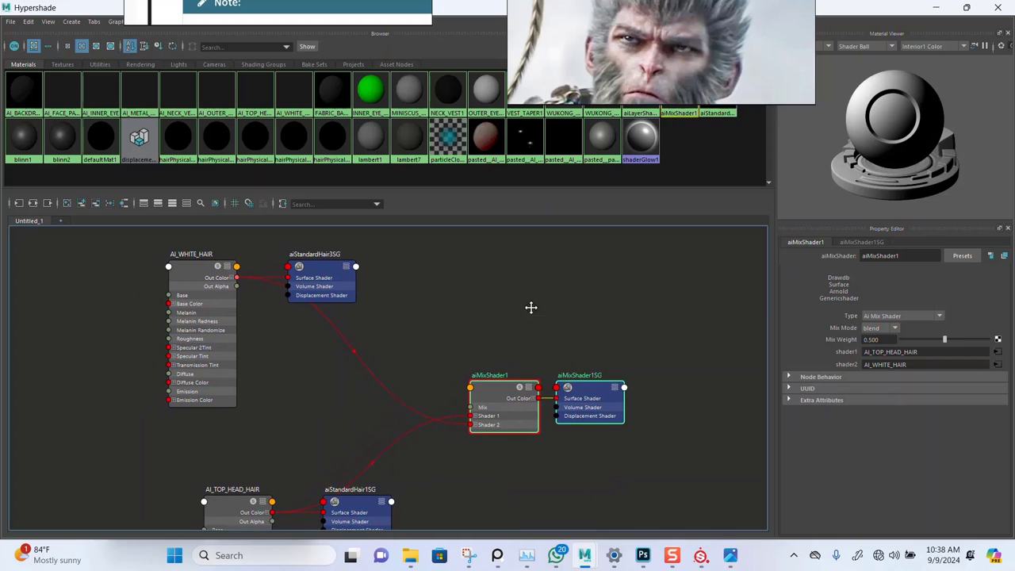
# Bring the HEAD SCALP MASK_Base_Color image from the SCALP MASK folder in File Explorer into the Hypershade graph
pyautogui.scroll(-3, 484, 341)
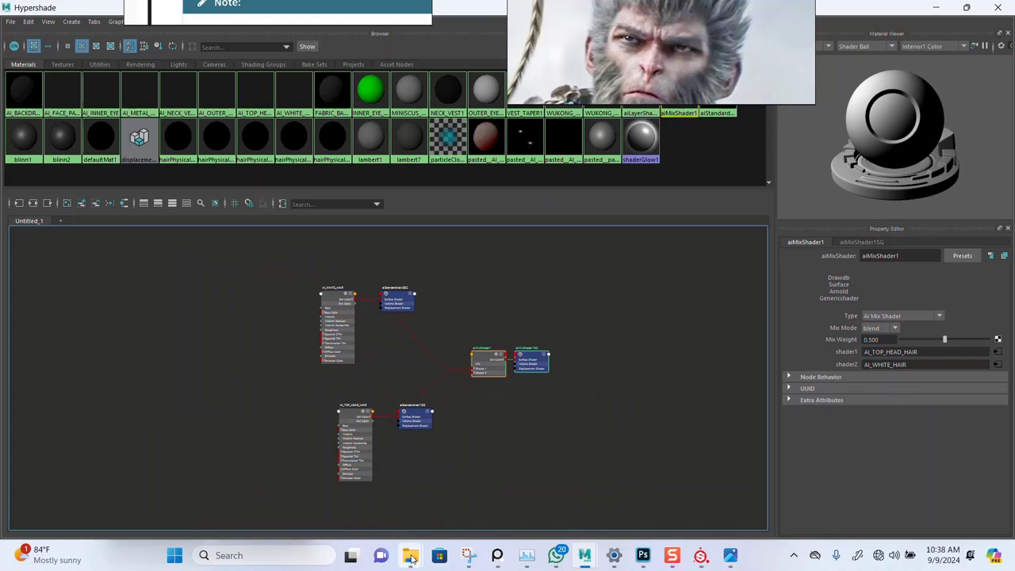
pyautogui.moveTo(410, 556)
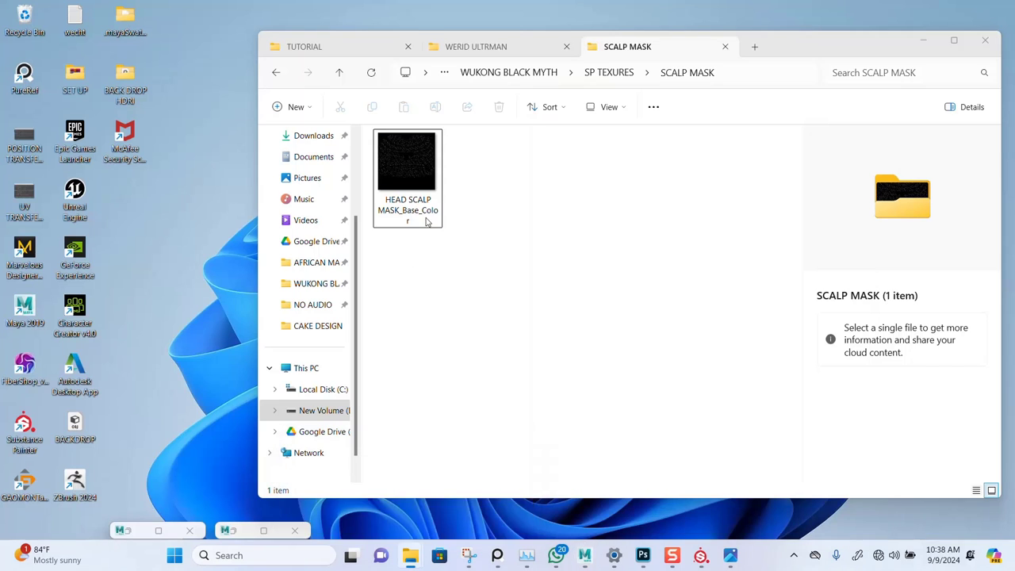
pyautogui.click(347, 462)
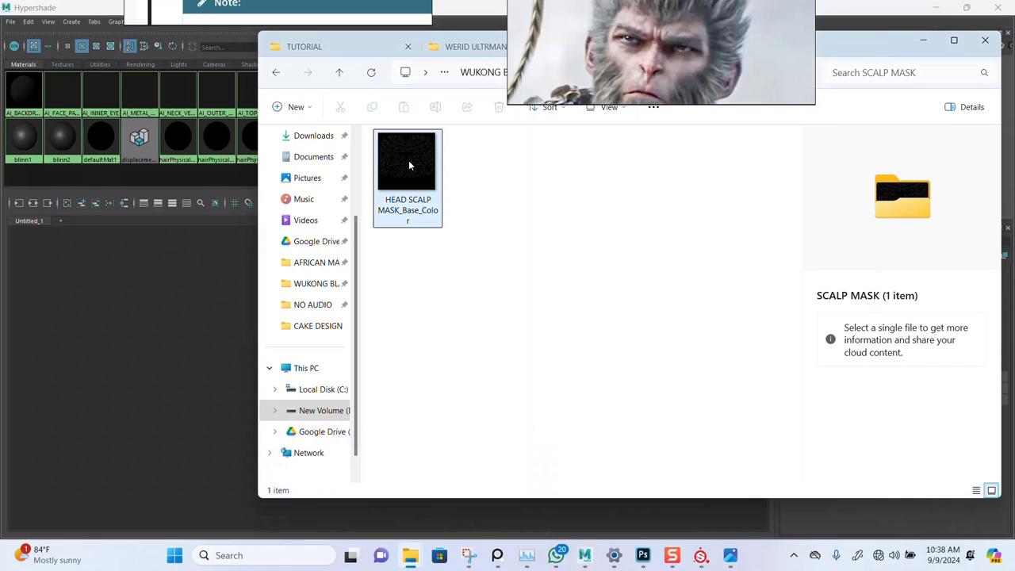
pyautogui.moveTo(408, 167); pyautogui.dragTo(214, 316)
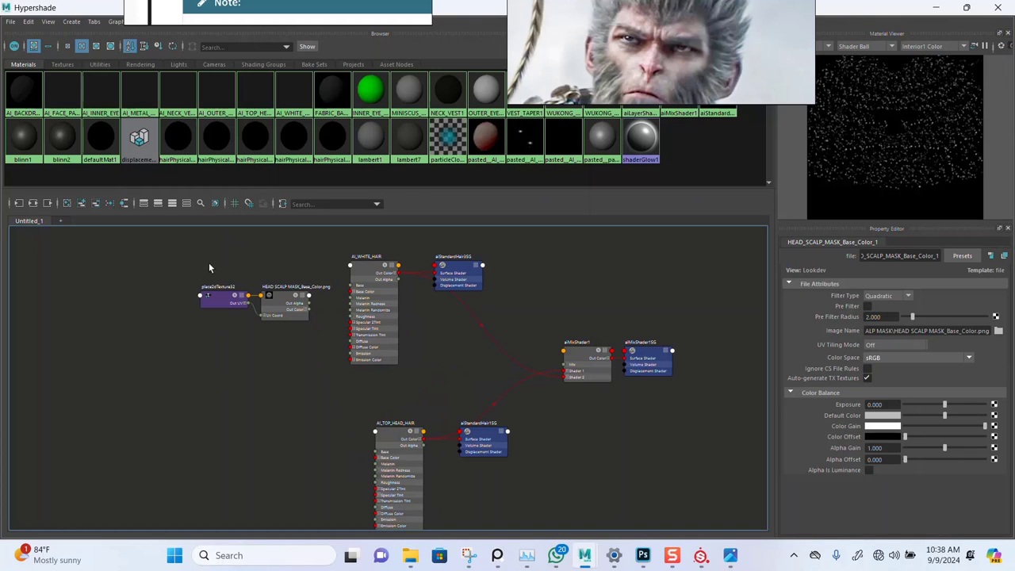
# Place the scalp mask texture nodes above the mix shader and shift aiMixShader1 with its shading group further from the hair materials
pyautogui.moveTo(209, 262); pyautogui.dragTo(599, 288)
pyautogui.keyDown('alt'); pyautogui.moveTo(636, 317); pyautogui.dragTo(503, 336, button='middle'); pyautogui.keyUp('alt')
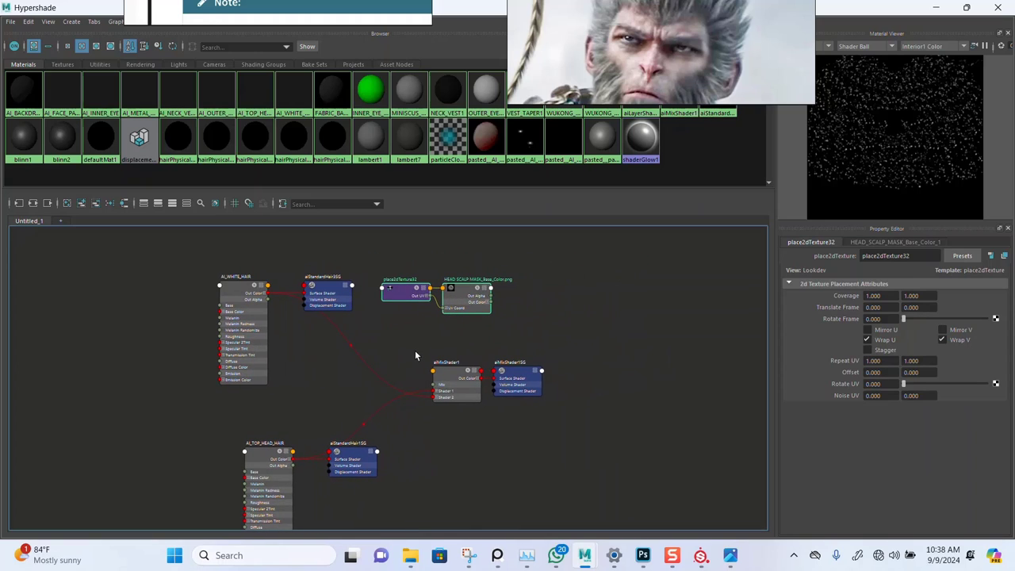
pyautogui.moveTo(539, 414); pyautogui.dragTo(540, 414)
pyautogui.moveTo(464, 389); pyautogui.dragTo(588, 396)
pyautogui.scroll(3, 509, 350)
pyautogui.keyDown('alt'); pyautogui.moveTo(509, 343); pyautogui.dragTo(388, 361, button='middle'); pyautogui.keyUp('alt')
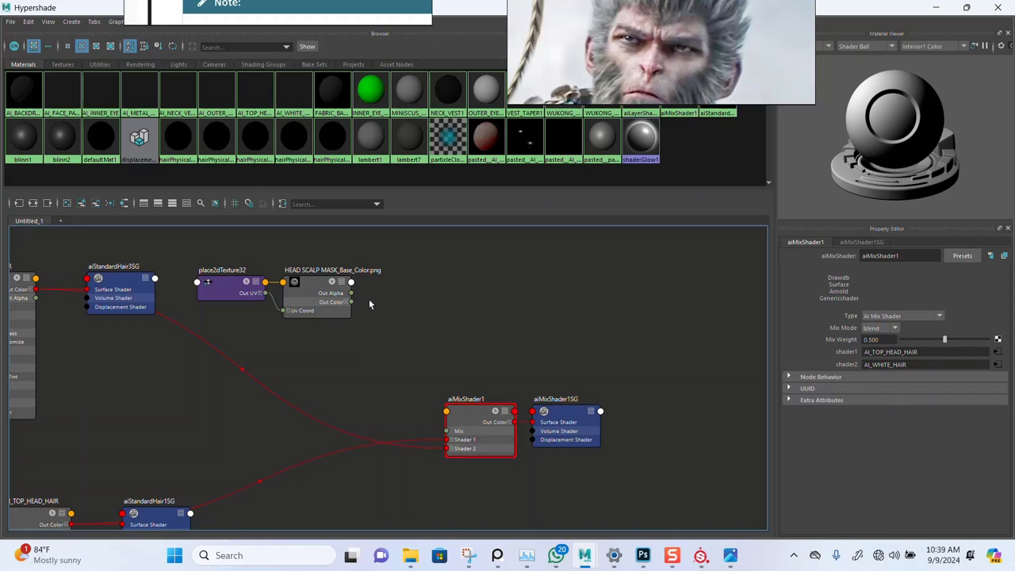
# Add an aiColorCorrect node to the graph and place it just after the scalp mask texture node
pyautogui.scroll(2, 383, 300)
pyautogui.keyDown('alt'); pyautogui.moveTo(385, 305); pyautogui.dragTo(383, 298, button='middle'); pyautogui.keyUp('alt')
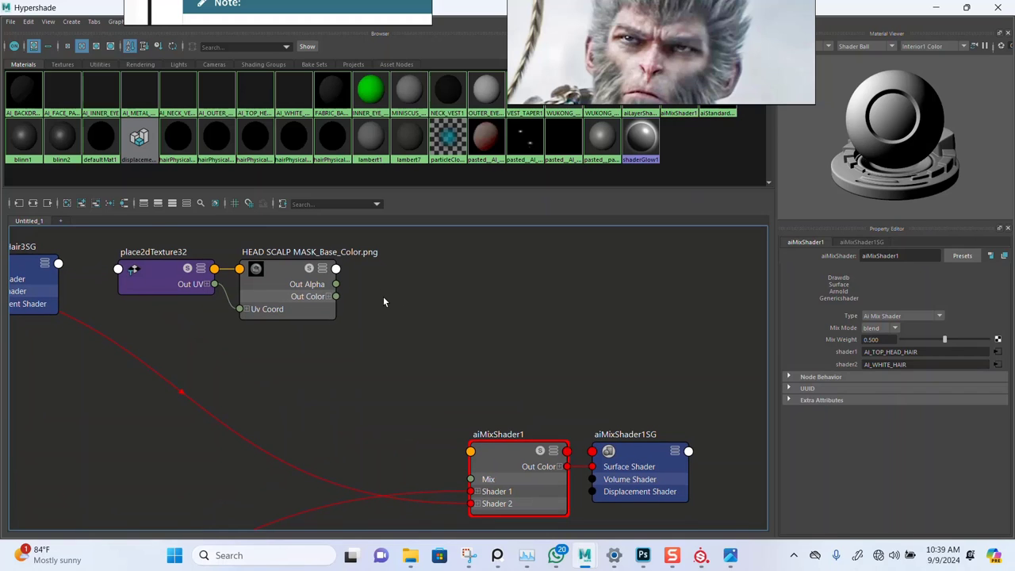
pyautogui.scroll(-2, 383, 301)
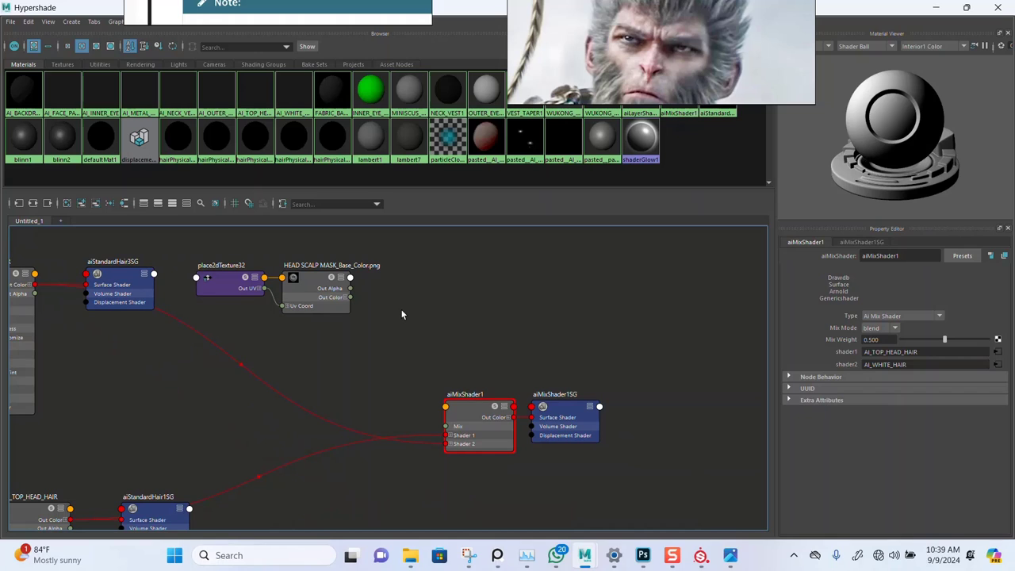
pyautogui.press('Tab')
pyautogui.write('Ai')
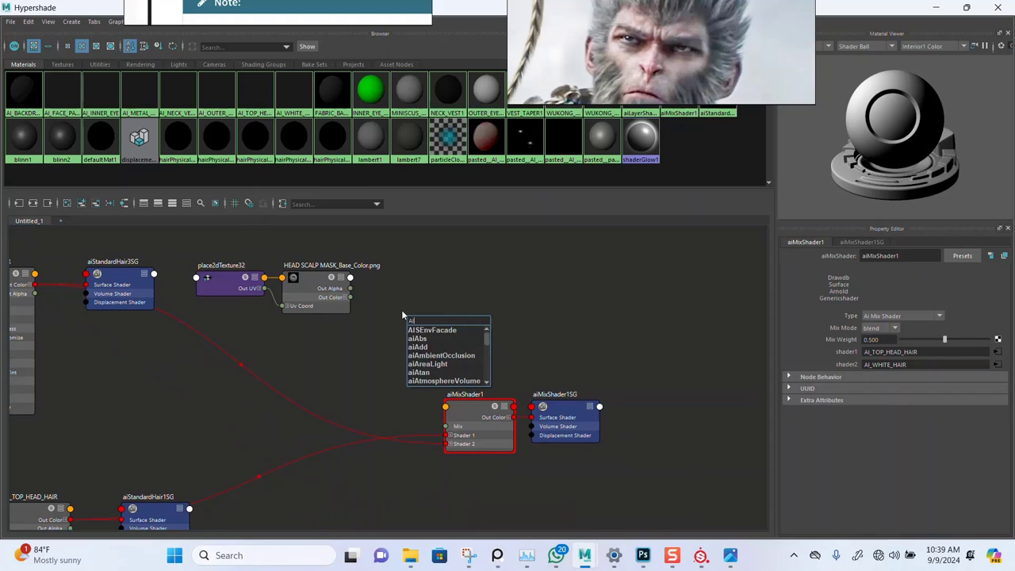
pyautogui.write('CO')
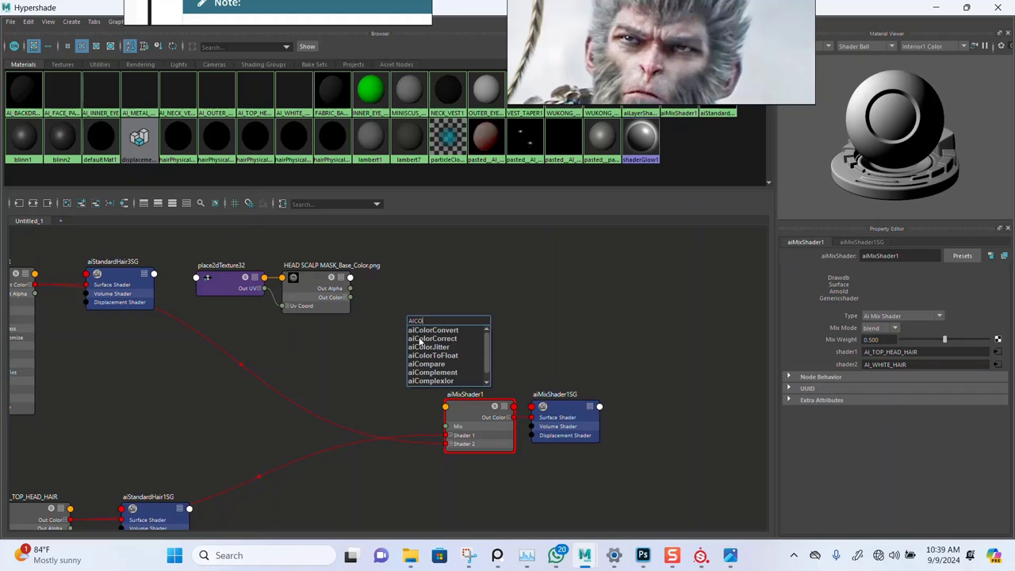
pyautogui.click(420, 340)
pyautogui.keyDown('alt'); pyautogui.moveTo(469, 319); pyautogui.dragTo(485, 327, button='middle'); pyautogui.keyUp('alt')
pyautogui.moveTo(417, 285); pyautogui.dragTo(472, 306)
# Set the scalp mask texture's color space to Raw and enable Alpha is Luminance
pyautogui.click(345, 311)
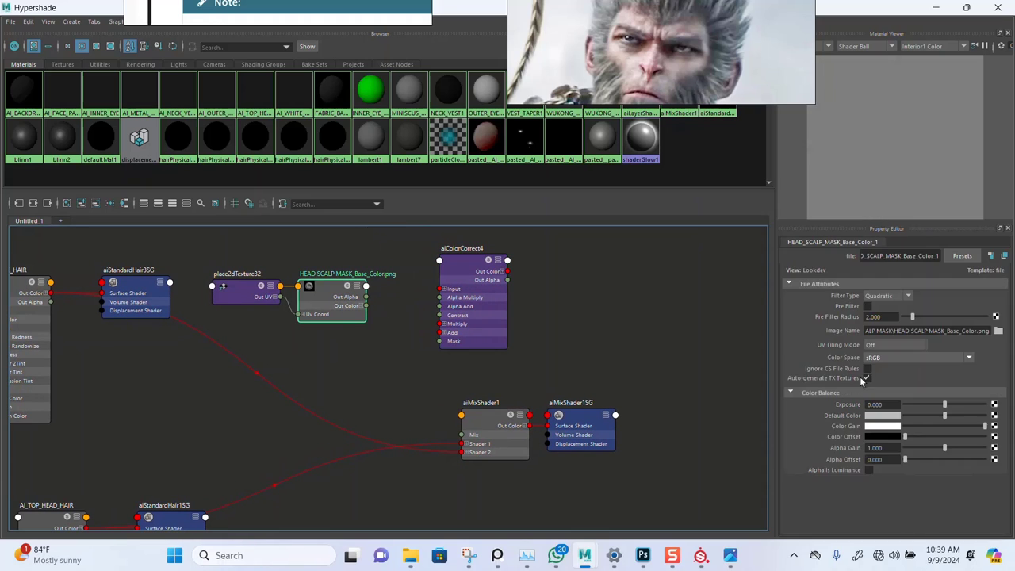
pyautogui.click(894, 358)
pyautogui.click(889, 371)
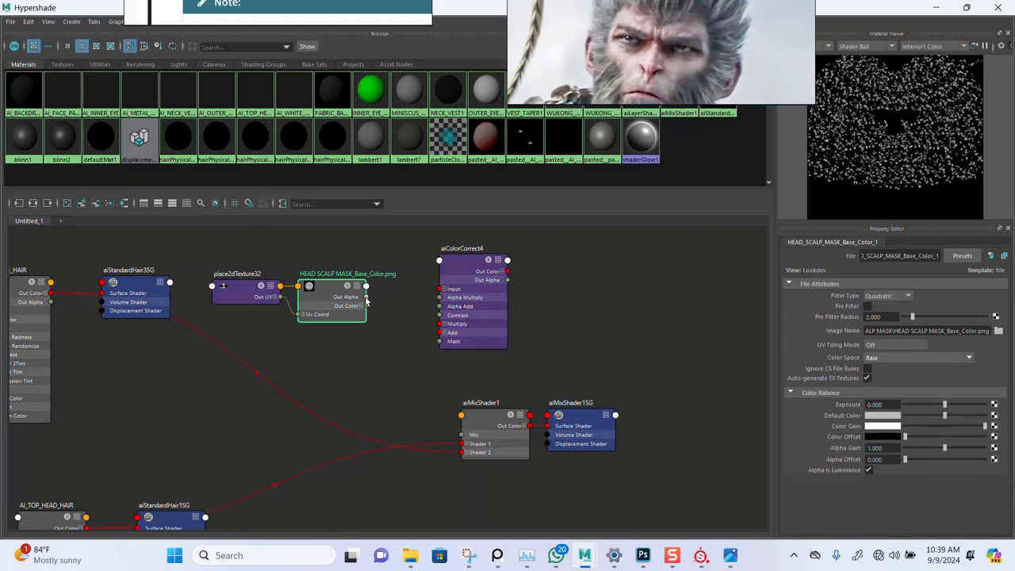
pyautogui.click(400, 307)
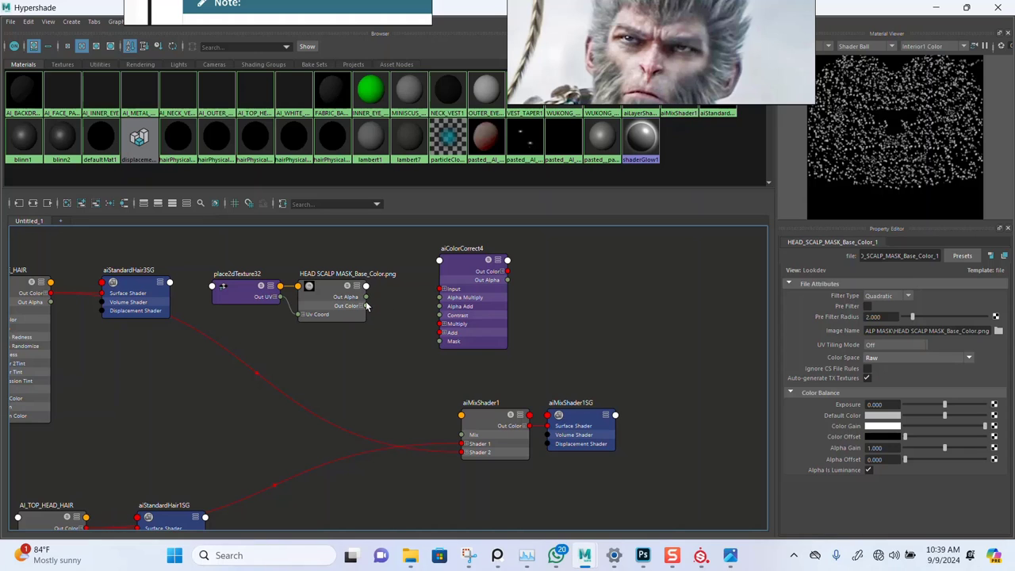
# Connect the scalp mask's Out Color to the Input of aiColorCorrect4, and its Out Alpha to the Mix of aiMixShader1
pyautogui.moveTo(366, 306); pyautogui.dragTo(441, 289)
pyautogui.keyDown('alt'); pyautogui.moveTo(539, 320); pyautogui.dragTo(489, 313, button='middle'); pyautogui.keyUp('alt')
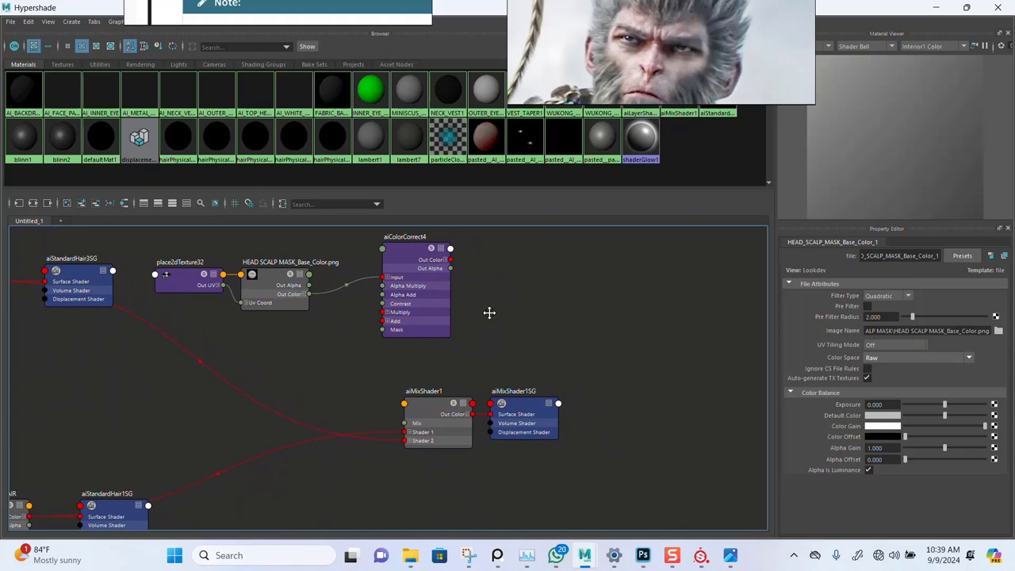
pyautogui.moveTo(455, 275); pyautogui.dragTo(427, 397)
pyautogui.keyDown('alt'); pyautogui.moveTo(513, 331); pyautogui.dragTo(537, 329, button='middle'); pyautogui.keyUp('alt')
pyautogui.moveTo(454, 321); pyautogui.dragTo(411, 336)
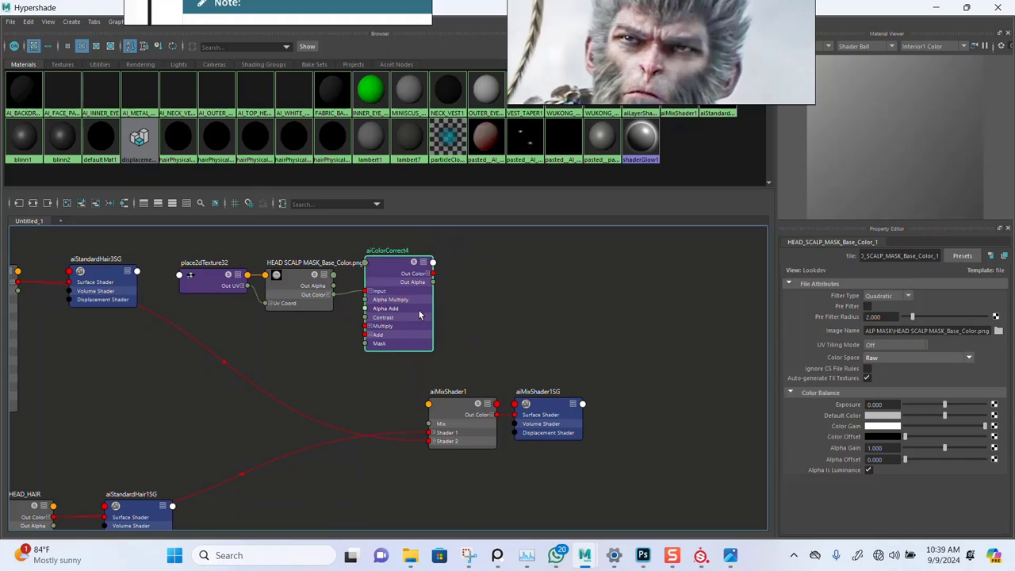
pyautogui.moveTo(432, 284); pyautogui.dragTo(452, 425)
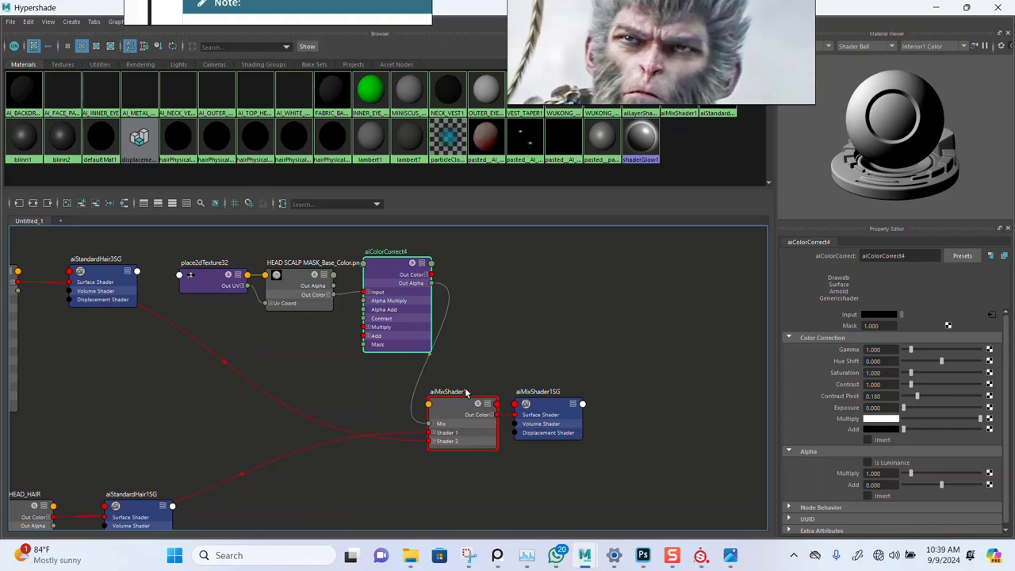
pyautogui.moveTo(473, 426); pyautogui.dragTo(517, 421)
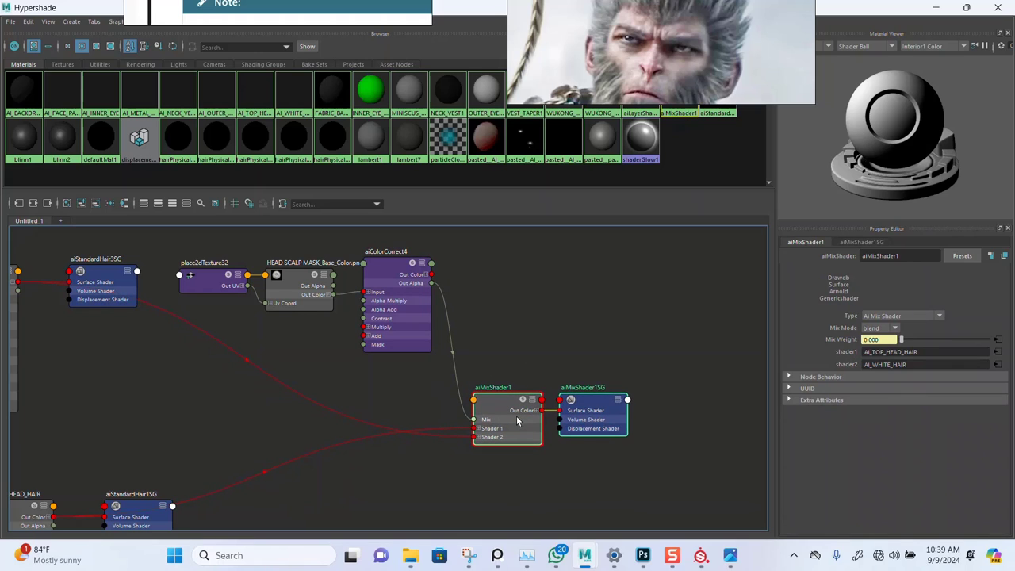
# Restore the Hypershade to a smaller window off the Outliner and assign aiMixShader1 to TOP_HEAD_HAIR_DESC
pyautogui.click(966, 7)
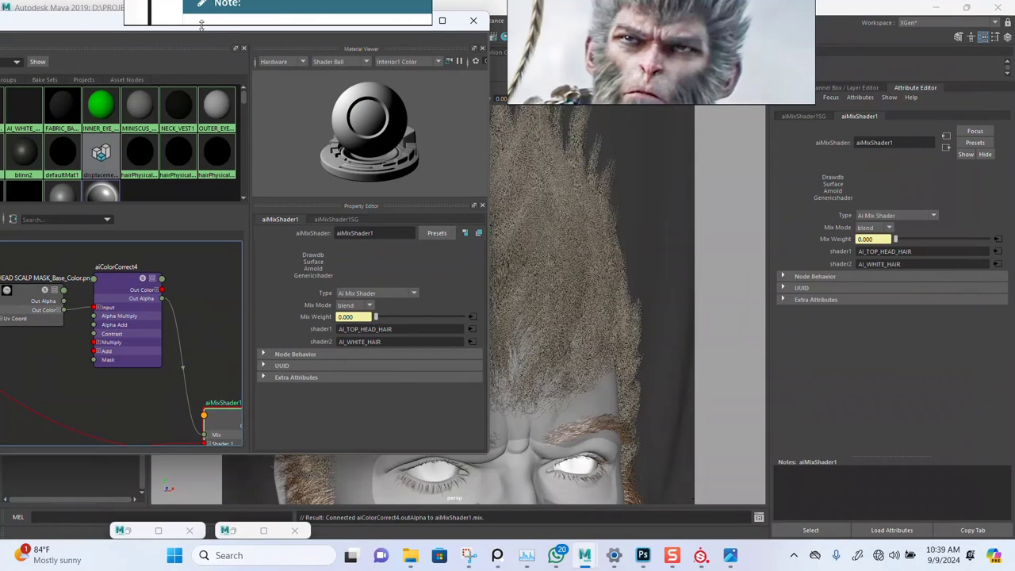
pyautogui.moveTo(88, 29); pyautogui.dragTo(720, 77)
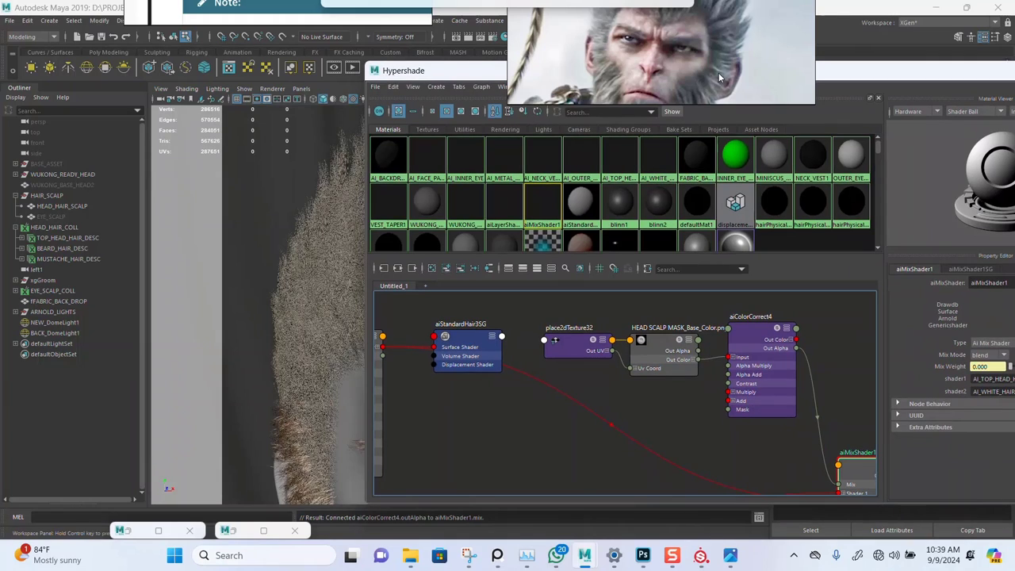
pyautogui.click(53, 238)
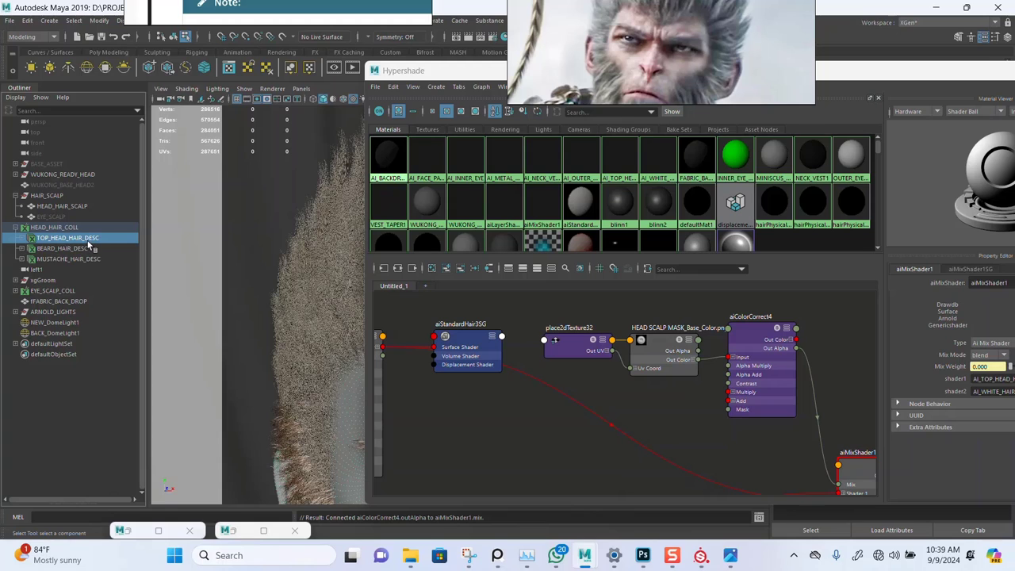
pyautogui.moveTo(857, 367); pyautogui.dragTo(737, 328, button='middle')
pyautogui.rightClick(734, 428)
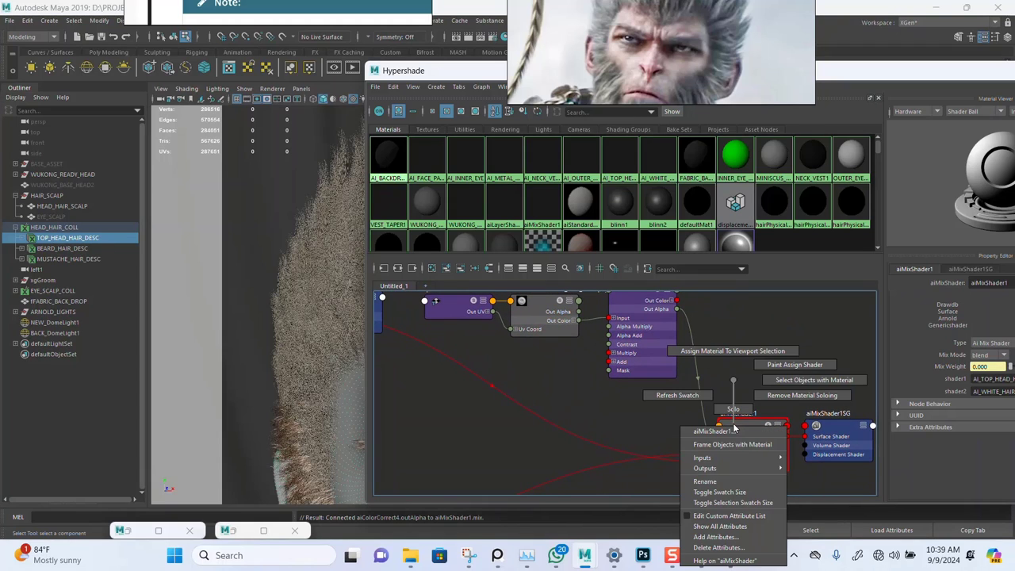
pyautogui.click(728, 352)
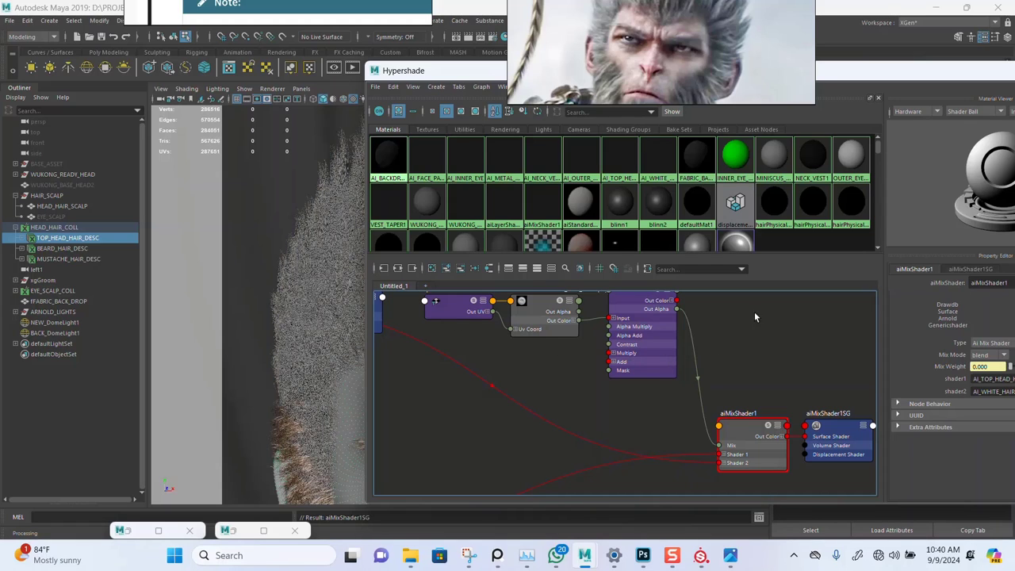
# Move the Hypershade window aside to uncover the head hair in the viewport while keeping the mix network in view
pyautogui.scroll(-2, 702, 359)
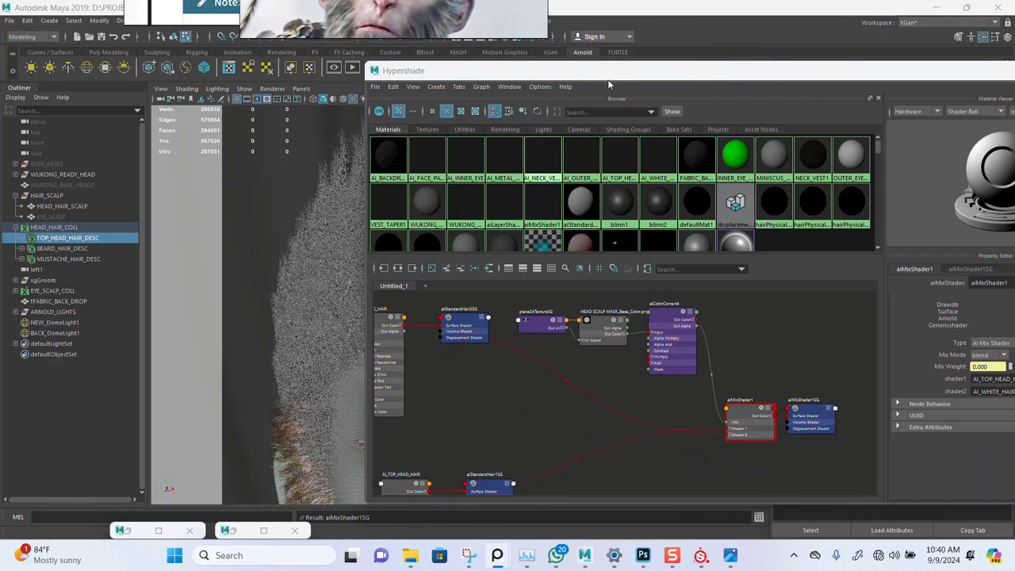
pyautogui.moveTo(492, 70); pyautogui.dragTo(554, 49)
pyautogui.keyDown('alt'); pyautogui.moveTo(720, 355); pyautogui.dragTo(760, 330, button='middle'); pyautogui.keyUp('alt')
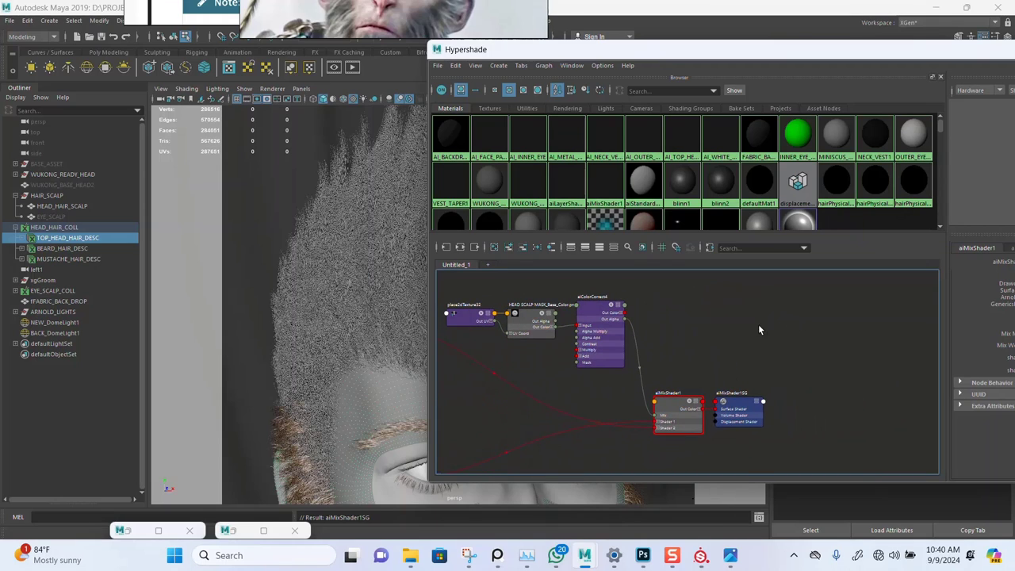
# Widen the Hypershade's property area and enable Invert on aiColorCorrect4
pyautogui.click(601, 331)
pyautogui.moveTo(946, 298); pyautogui.dragTo(821, 300)
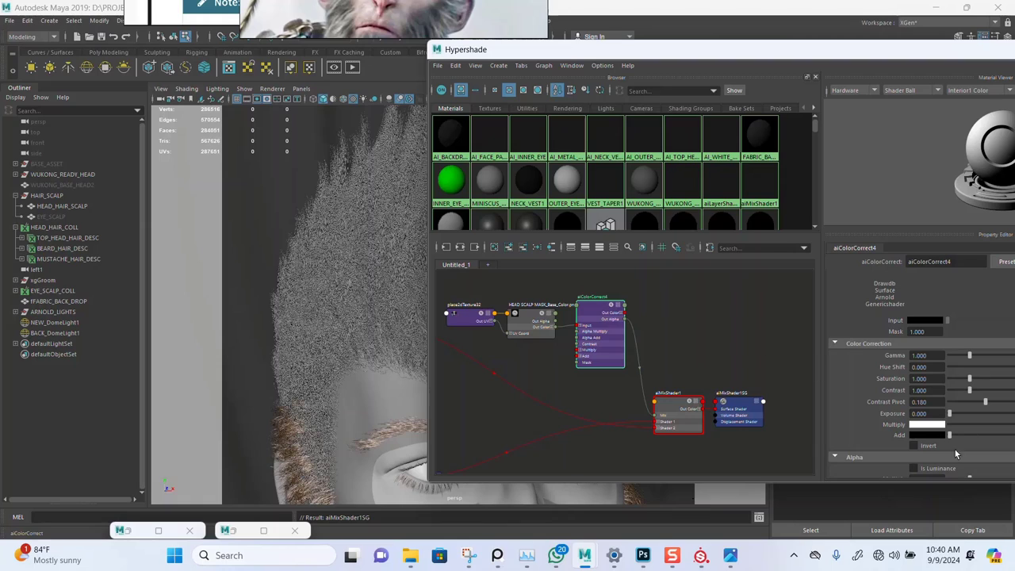
pyautogui.click(914, 447)
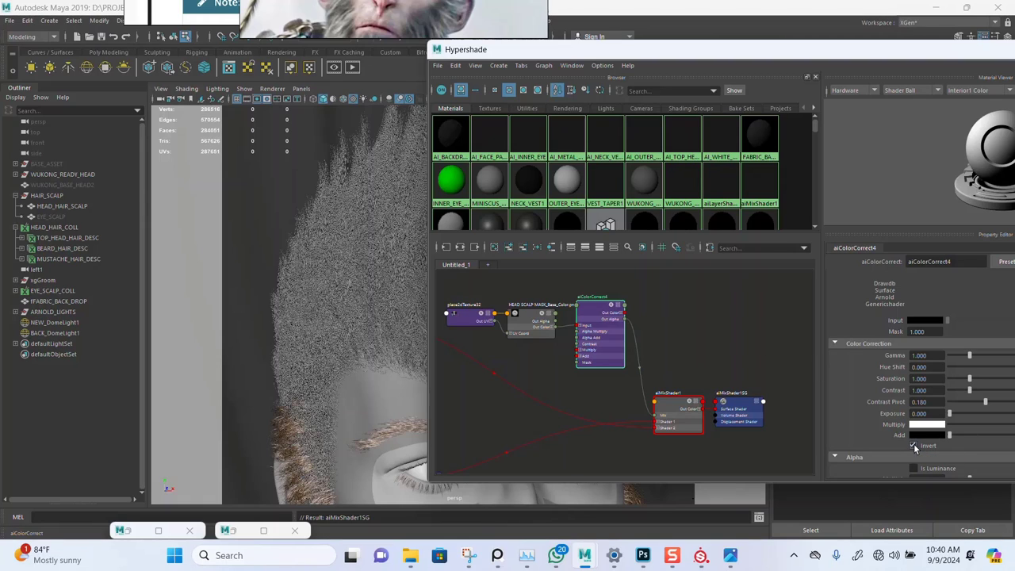
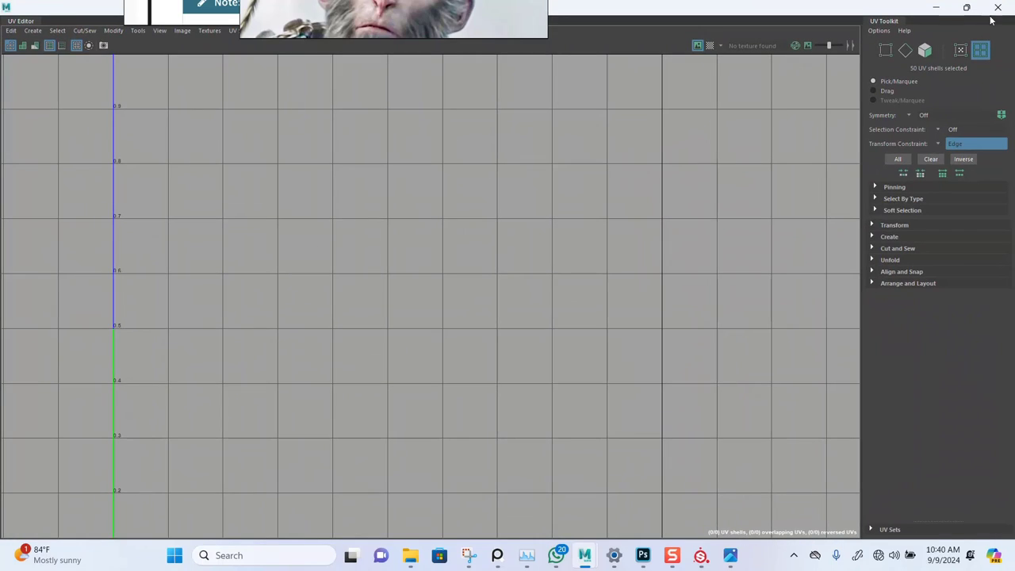
# Close the UV Editor, bring back the Arnold RenderView and run a test render of the head hair, stopping it once inspected
pyautogui.click(997, 8)
pyautogui.click(159, 532)
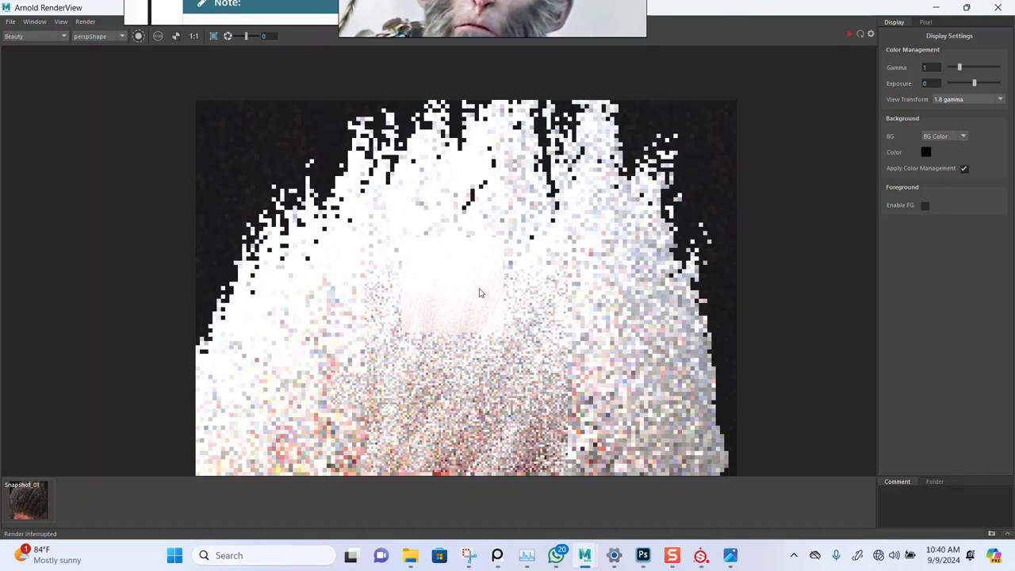
pyautogui.scroll(-2, 483, 311)
pyautogui.click(854, 36)
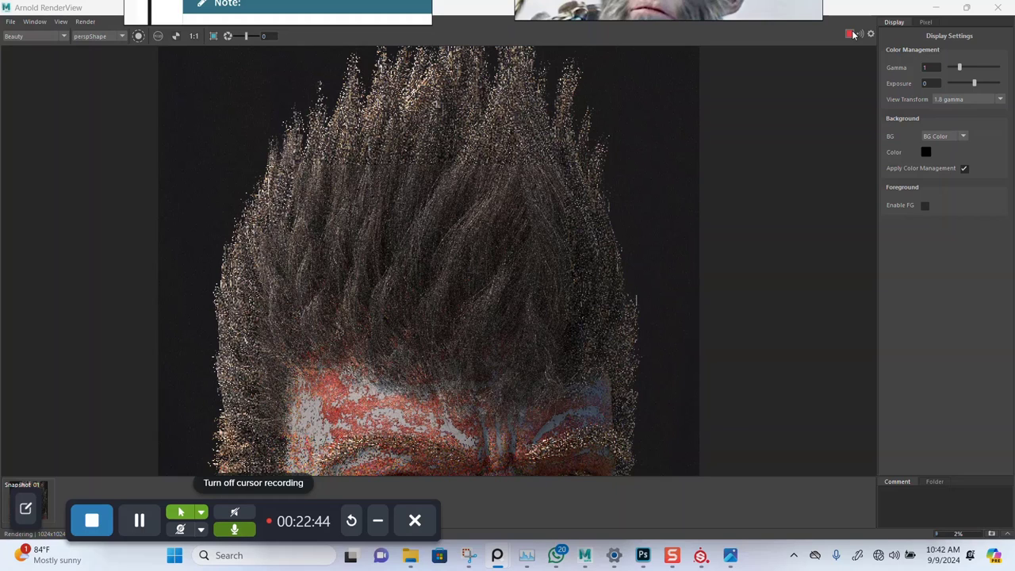
pyautogui.click(852, 34)
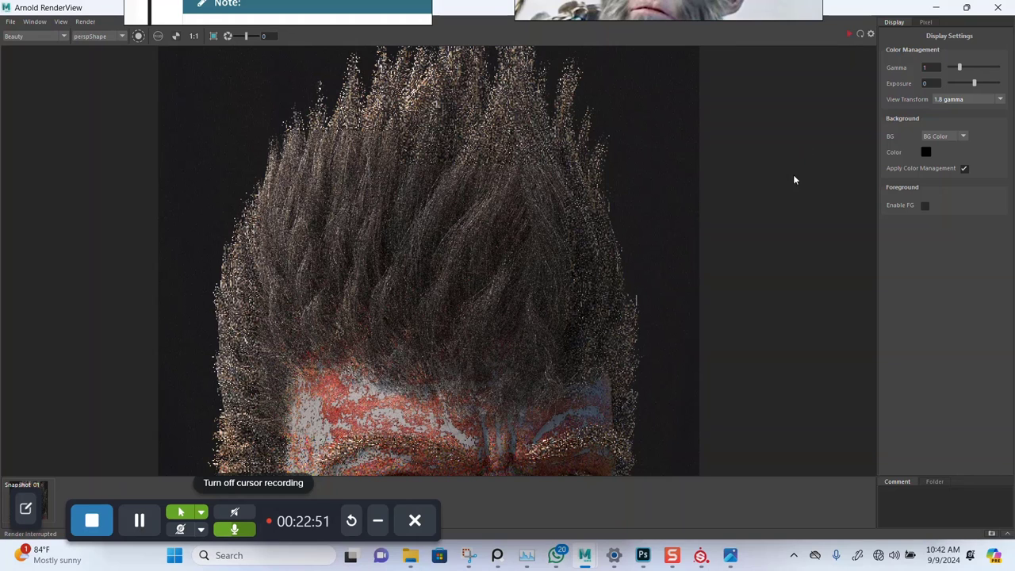
# Minimize the Arnold RenderView and hide HEAD_HAIR_SCALP in the scene
pyautogui.click(937, 7)
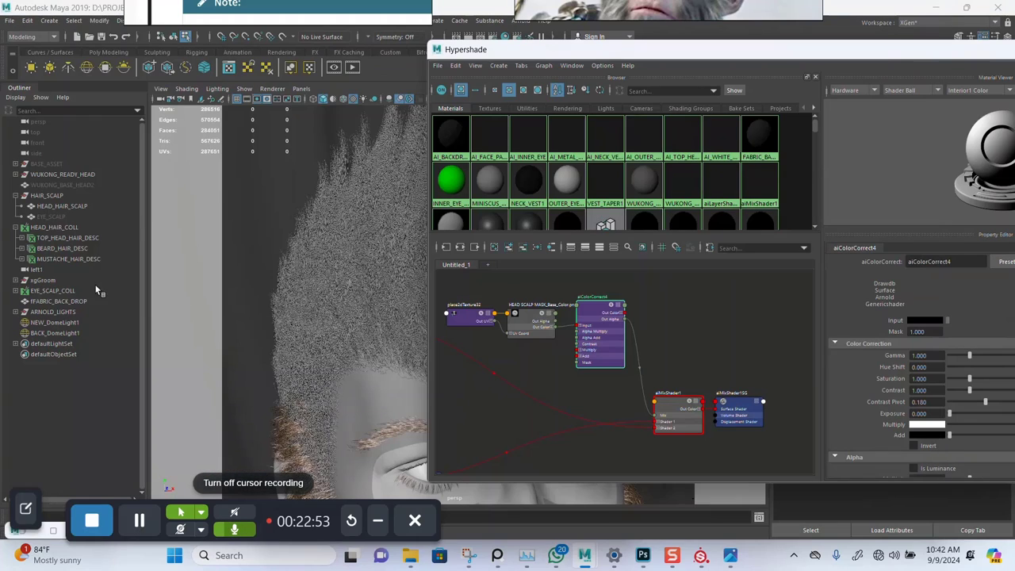
pyautogui.click(60, 205)
pyautogui.hotkey('ctrl', 'h')
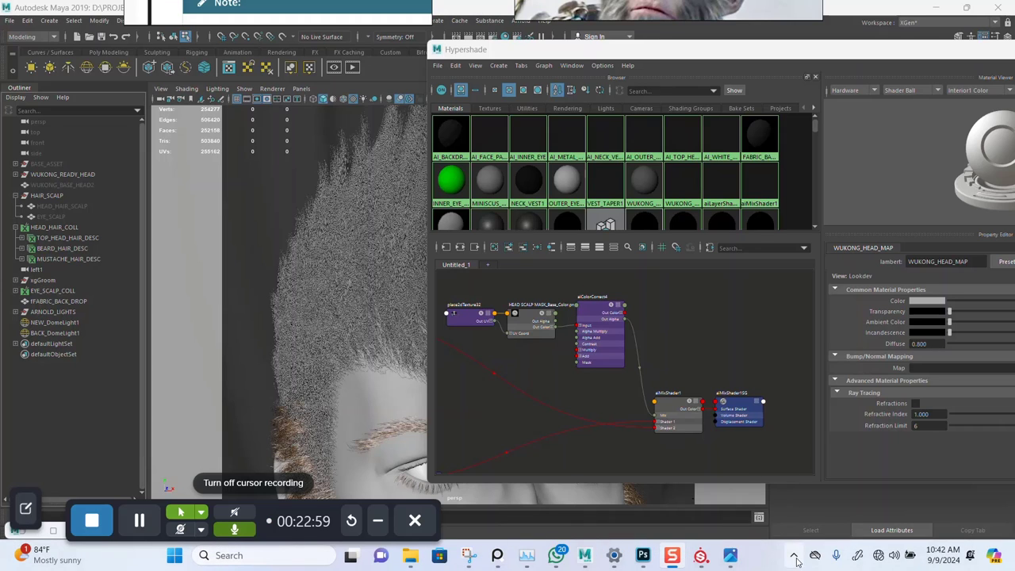
# Switch to Substance Painter, duplicate the masked white layer Fill layer 1 copy 1, and hide the original
pyautogui.click(702, 555)
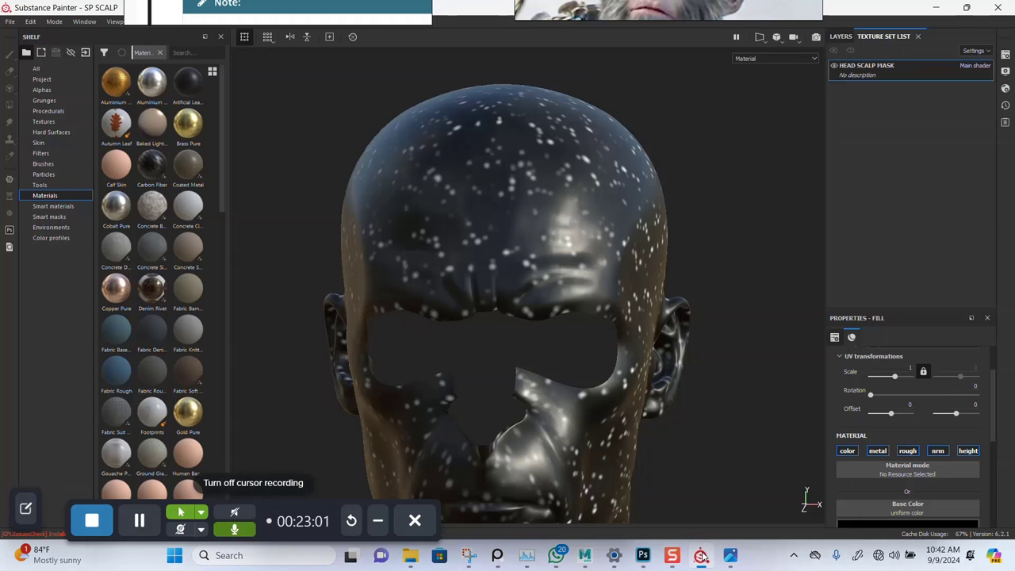
pyautogui.click(842, 37)
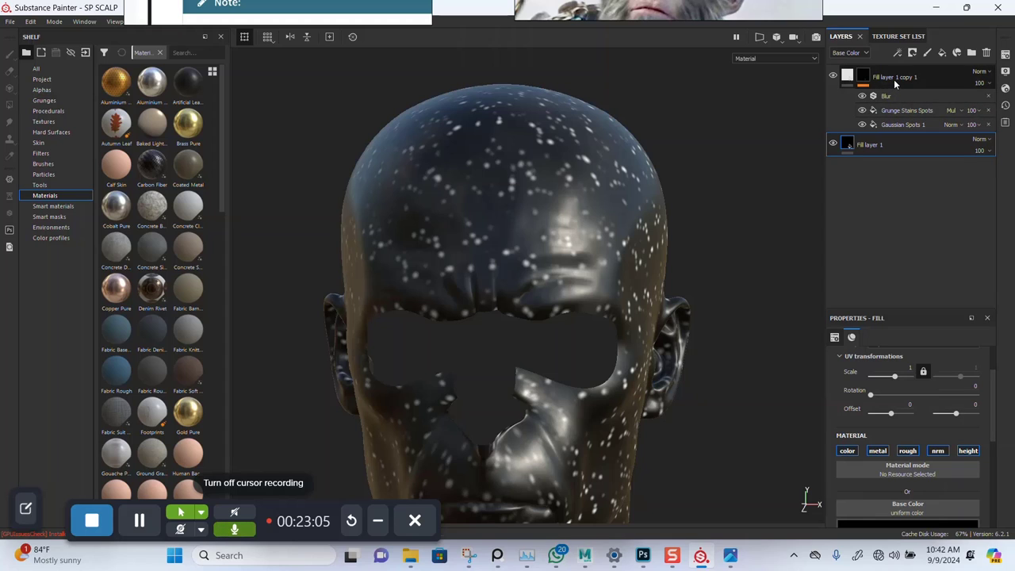
pyautogui.hotkey('ctrl', 'd')
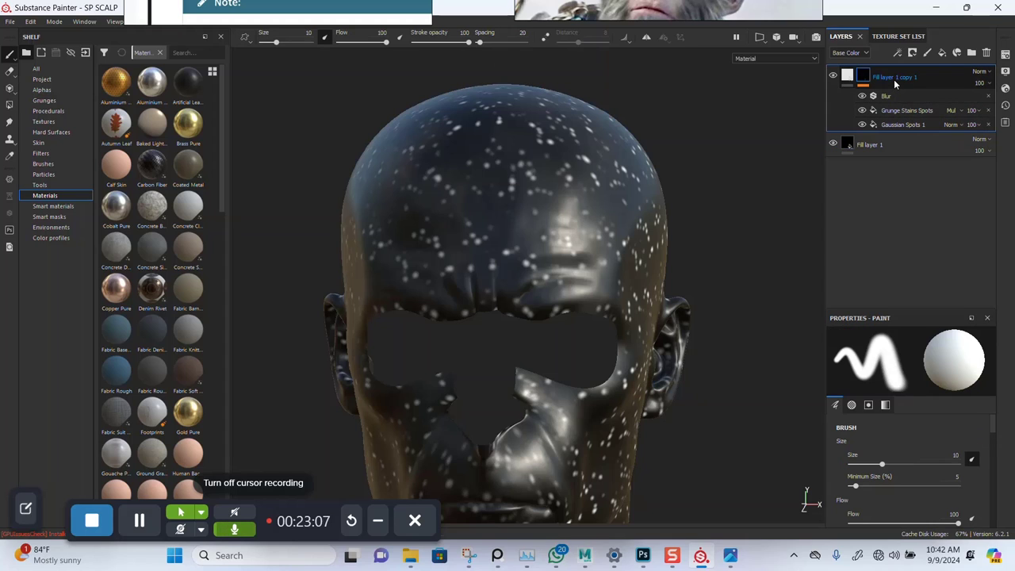
pyautogui.click(833, 144)
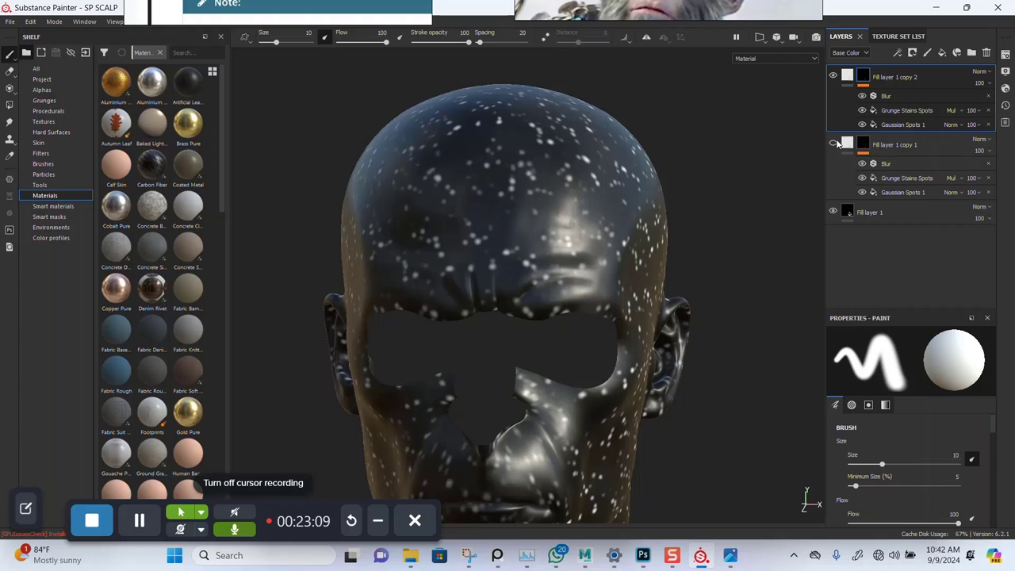
# In the mask of Fill layer 1 copy 2, set the Grunge Stains Spots scale to 83.32 and the Gaussian Spots 1 scale to 1.02
pyautogui.click(903, 111)
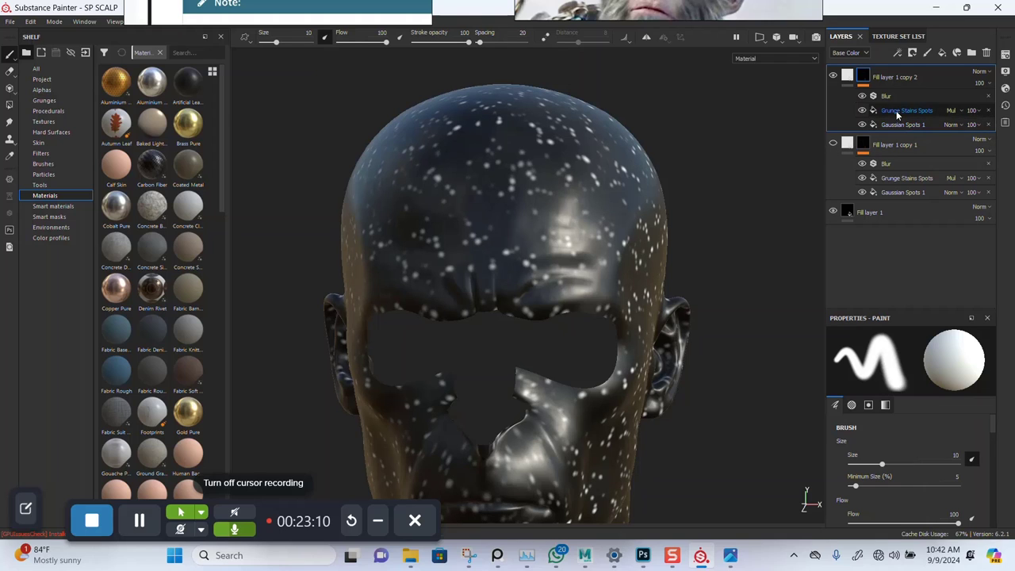
pyautogui.moveTo(899, 395); pyautogui.dragTo(908, 402)
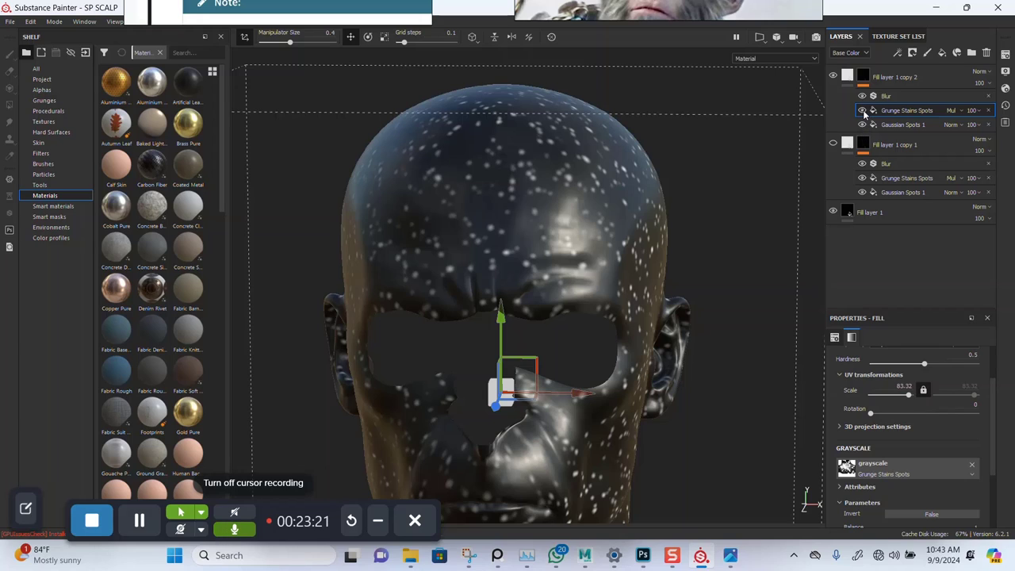
pyautogui.click(890, 124)
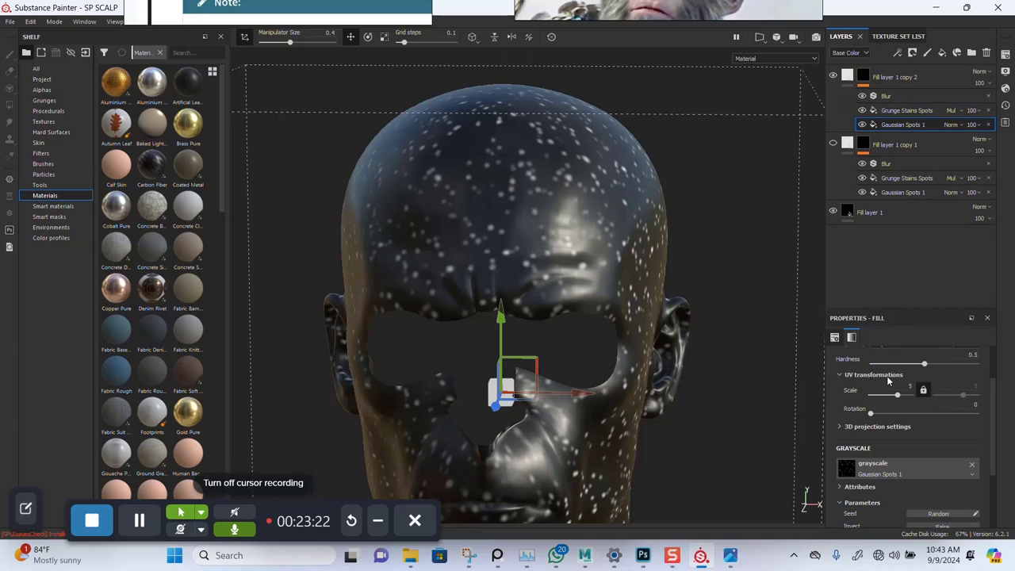
pyautogui.moveTo(896, 395)
pyautogui.mouseDown()
pyautogui.moveTo(907, 398)
pyautogui.moveTo(897, 402)
pyautogui.mouseUp()
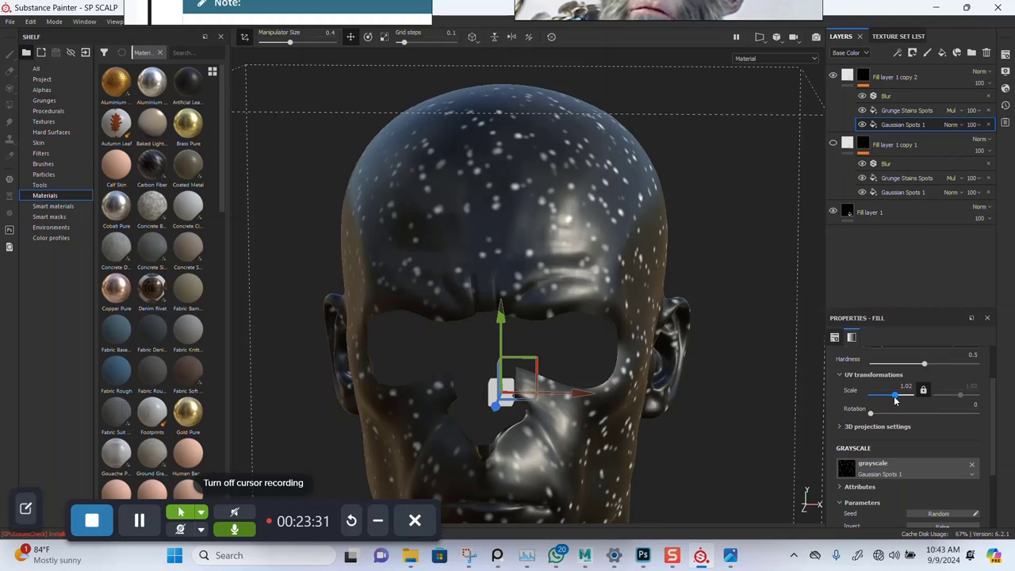
pyautogui.scroll(3, 520, 339)
pyautogui.scroll(-3, 520, 339)
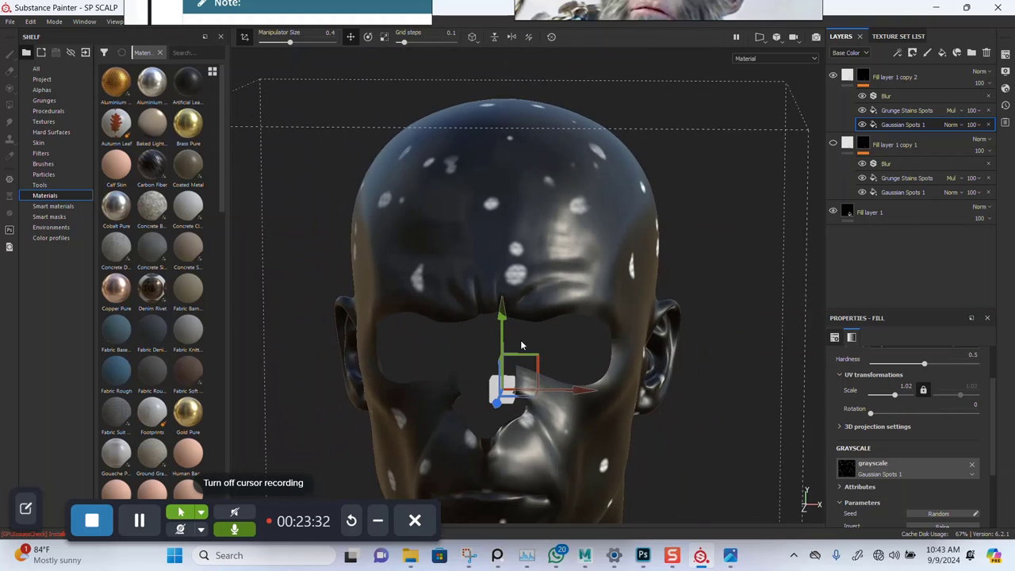
pyautogui.keyDown('alt'); pyautogui.moveTo(567, 344); pyautogui.dragTo(568, 252, button='middle'); pyautogui.keyUp('alt')
pyautogui.keyDown('alt'); pyautogui.moveTo(568, 253); pyautogui.dragTo(604, 329); pyautogui.keyUp('alt')
# Try UV projection on the Gaussian Spots 1 fill and return it to Tri-planar projection
pyautogui.scroll(3, 904, 443)
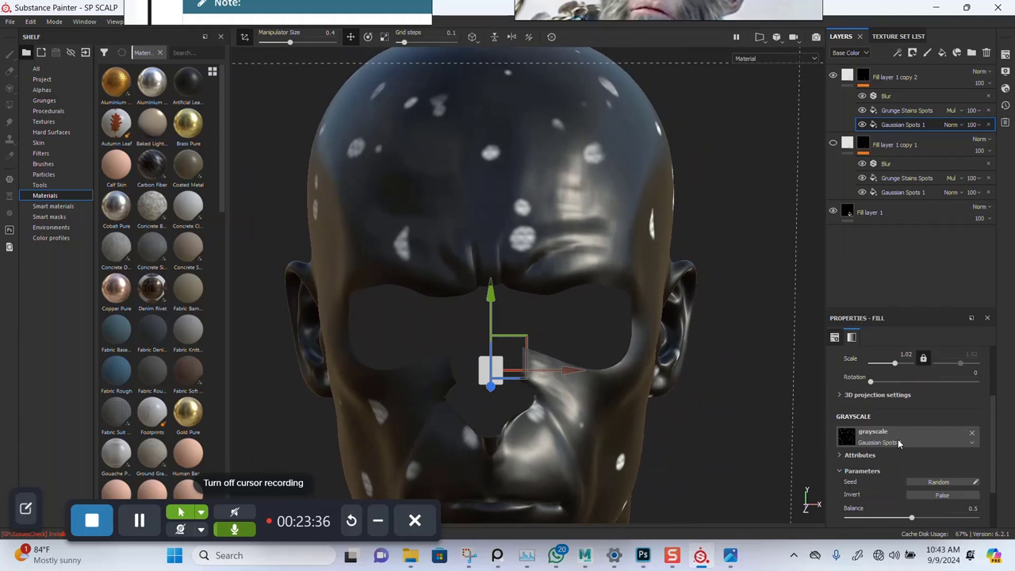
pyautogui.click(903, 377)
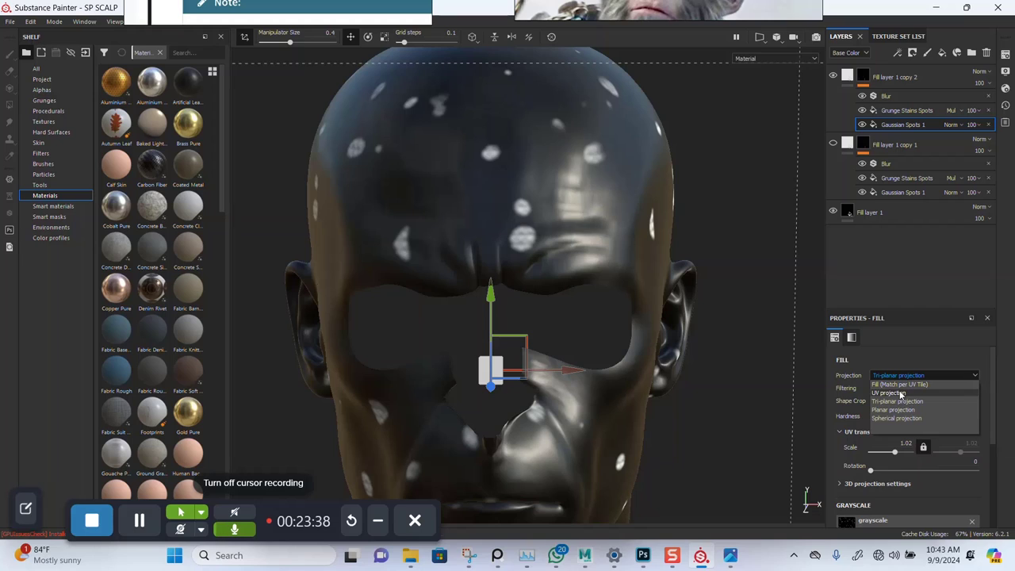
pyautogui.click(889, 392)
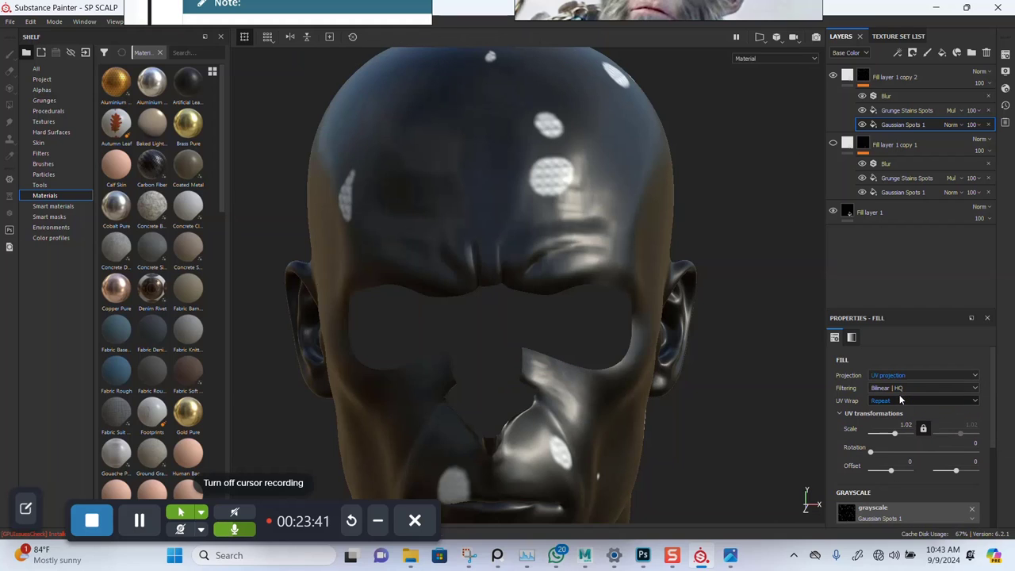
pyautogui.click(894, 377)
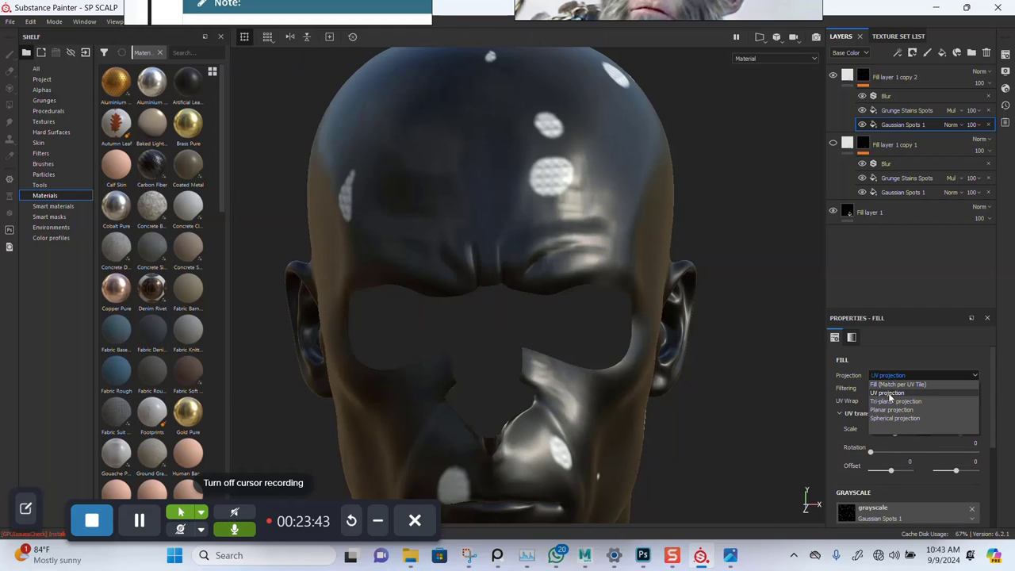
pyautogui.click(895, 402)
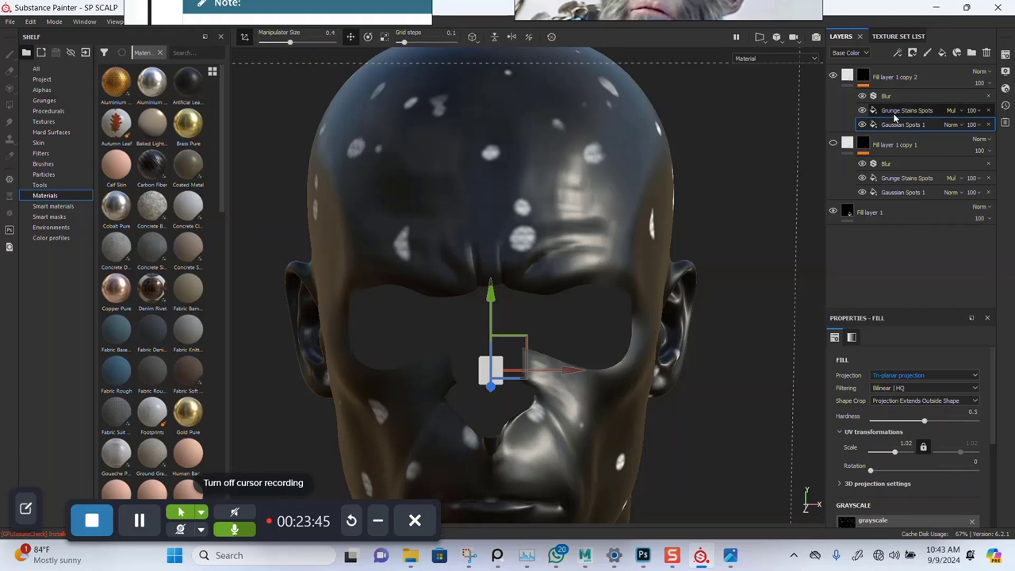
# Reduce the scale of Grunge Stains Spots in the duplicated layer's mask and lower the Gaussian Spots 1 contrast to 0.09
pyautogui.click(895, 115)
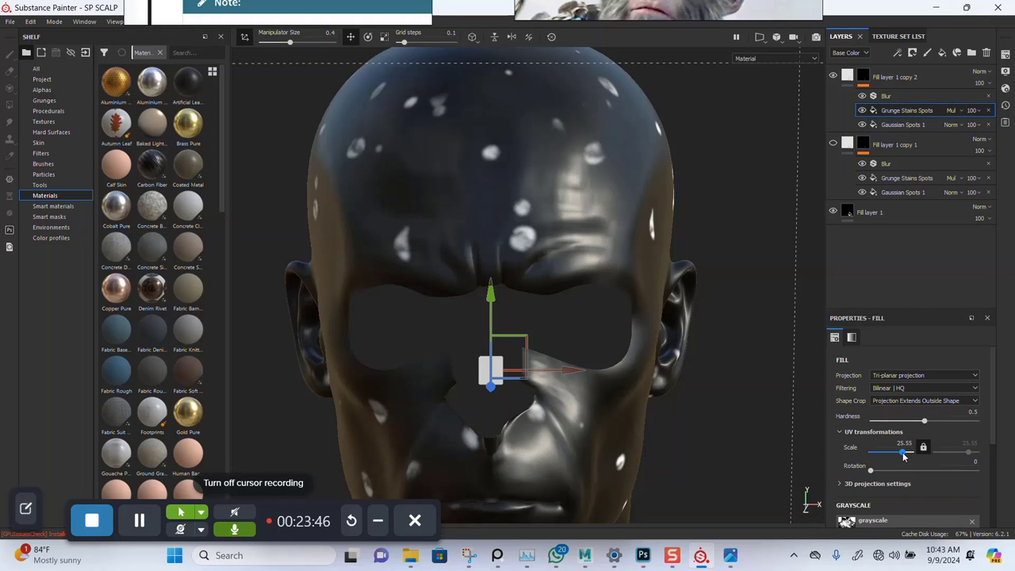
pyautogui.moveTo(903, 455); pyautogui.dragTo(892, 461)
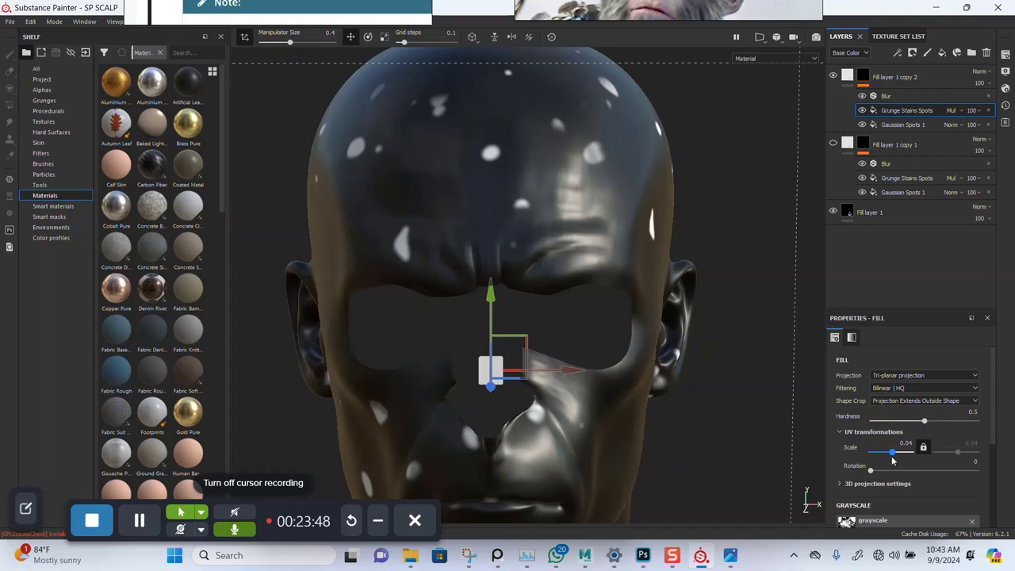
pyautogui.click(899, 125)
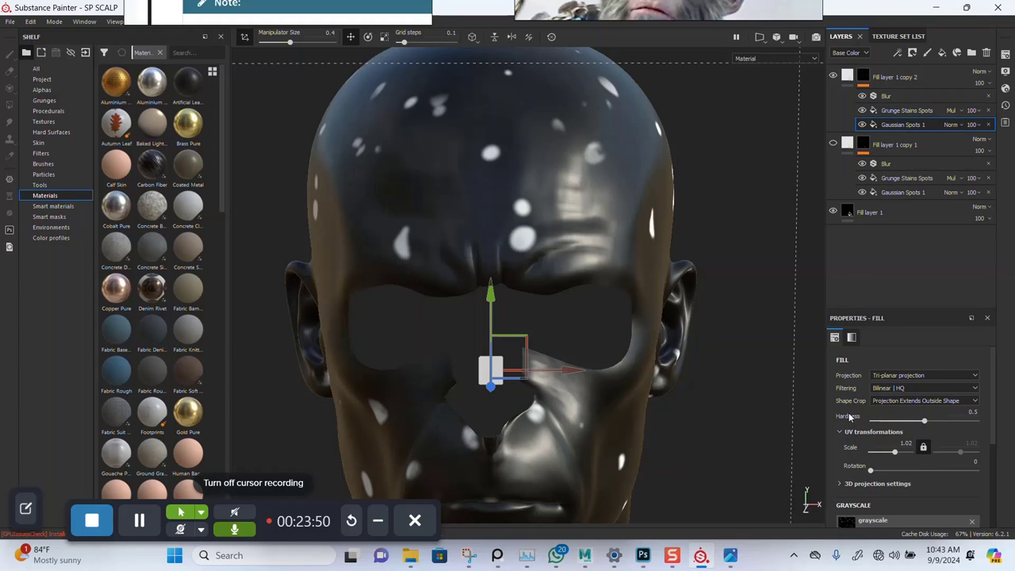
pyautogui.scroll(-5, 872, 436)
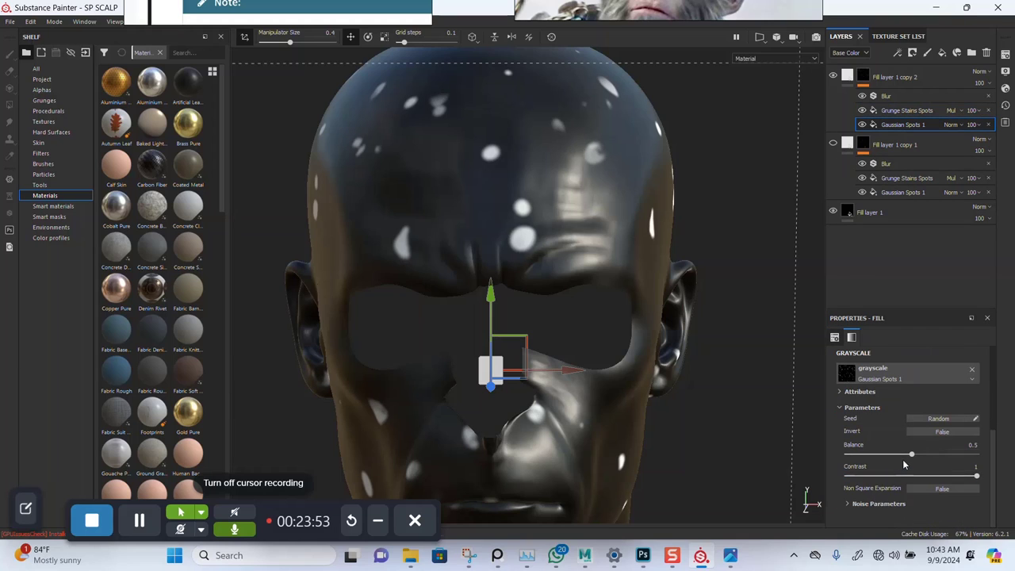
pyautogui.moveTo(905, 475); pyautogui.dragTo(856, 479)
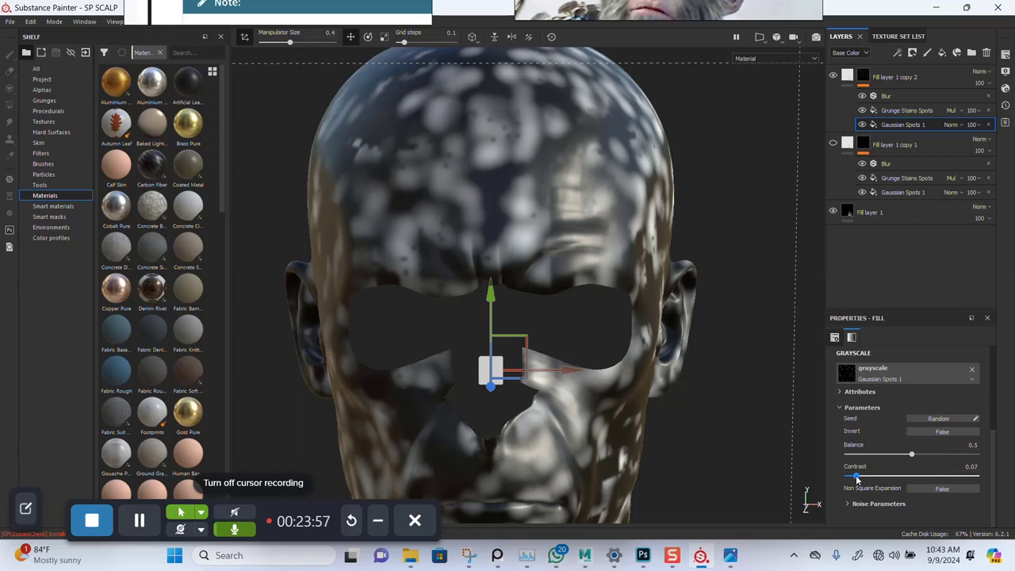
pyautogui.keyDown('alt'); pyautogui.moveTo(651, 373); pyautogui.dragTo(569, 285); pyautogui.keyUp('alt')
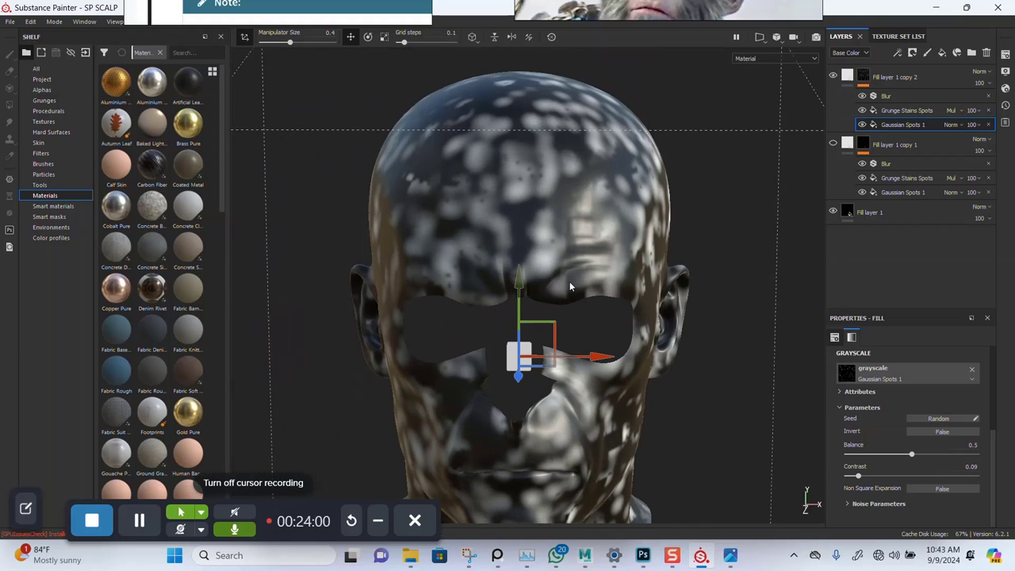
# Raise the Gaussian Spots 1 balance to about 0.74 and randomize its seed for a different spot distribution
pyautogui.moveTo(939, 459)
pyautogui.mouseDown()
pyautogui.moveTo(954, 462)
pyautogui.moveTo(945, 465)
pyautogui.mouseUp()
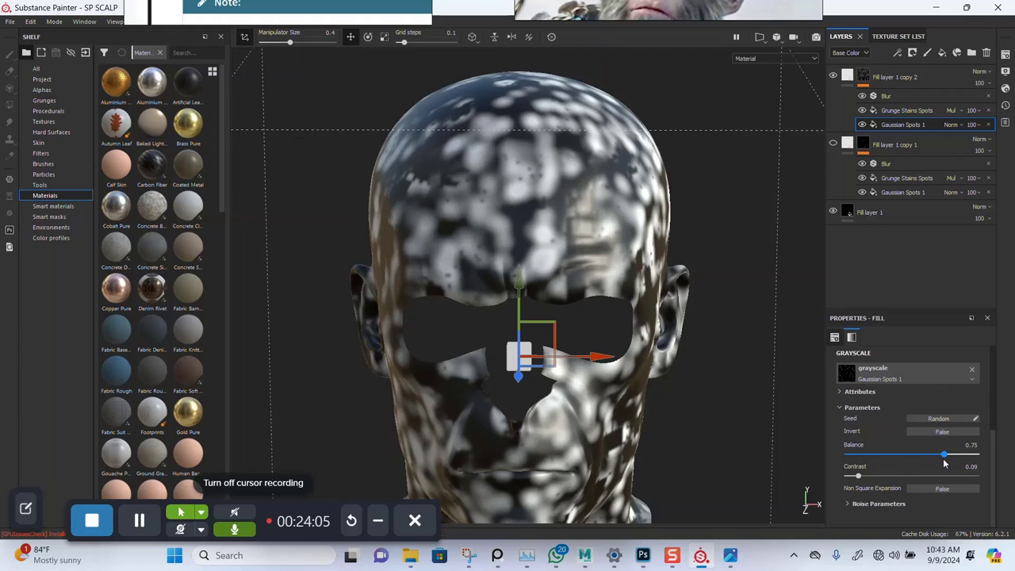
pyautogui.scroll(5, 917, 430)
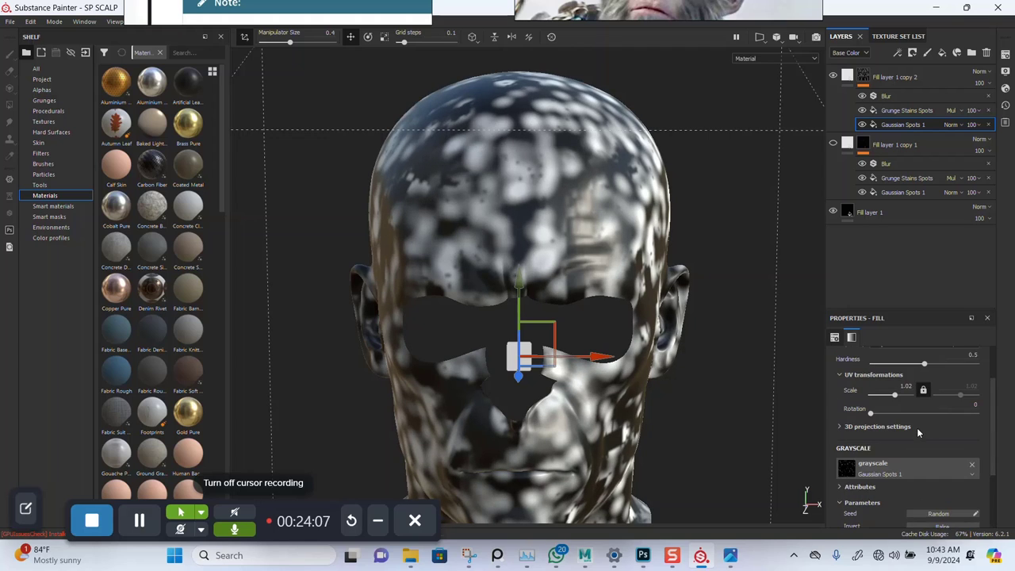
pyautogui.scroll(-3, 910, 498)
pyautogui.click(933, 478)
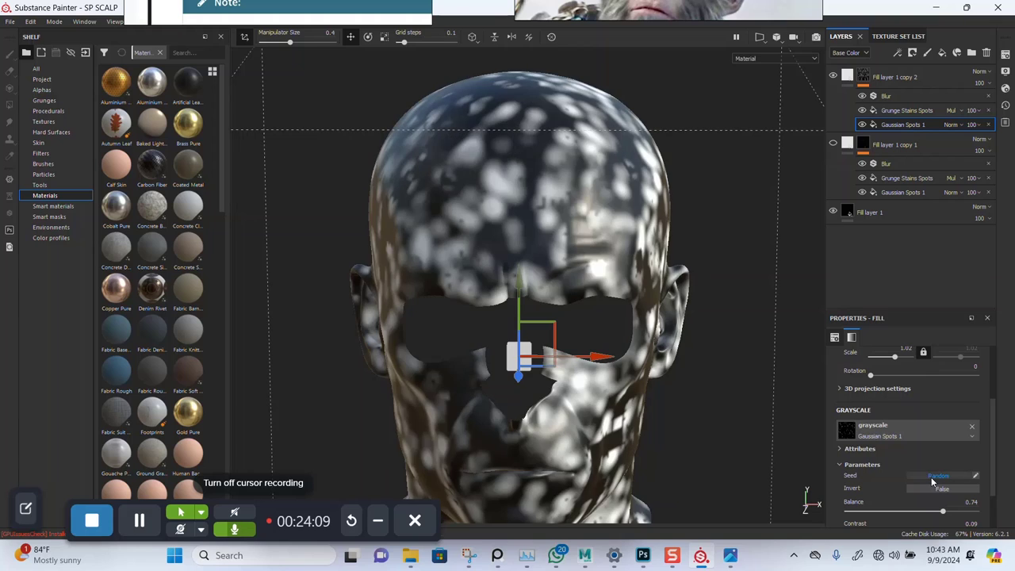
pyautogui.click(933, 478)
pyautogui.keyDown('alt'); pyautogui.moveTo(690, 397); pyautogui.dragTo(709, 297); pyautogui.keyUp('alt')
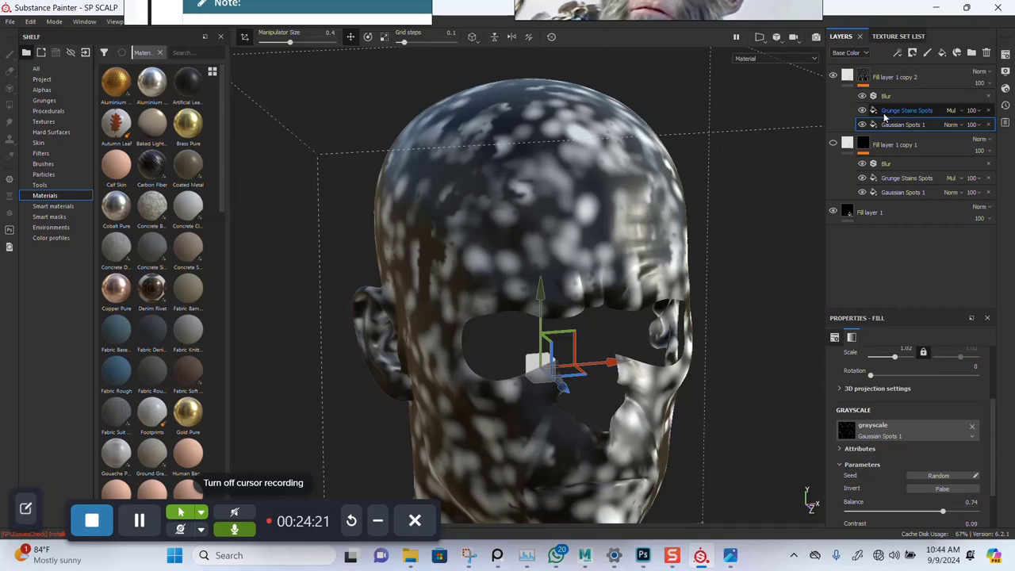
# Hide the Grunge Stains Spots fill in the duplicated layer's mask and set the Gaussian Spots 1 balance to 0.79
pyautogui.click(864, 112)
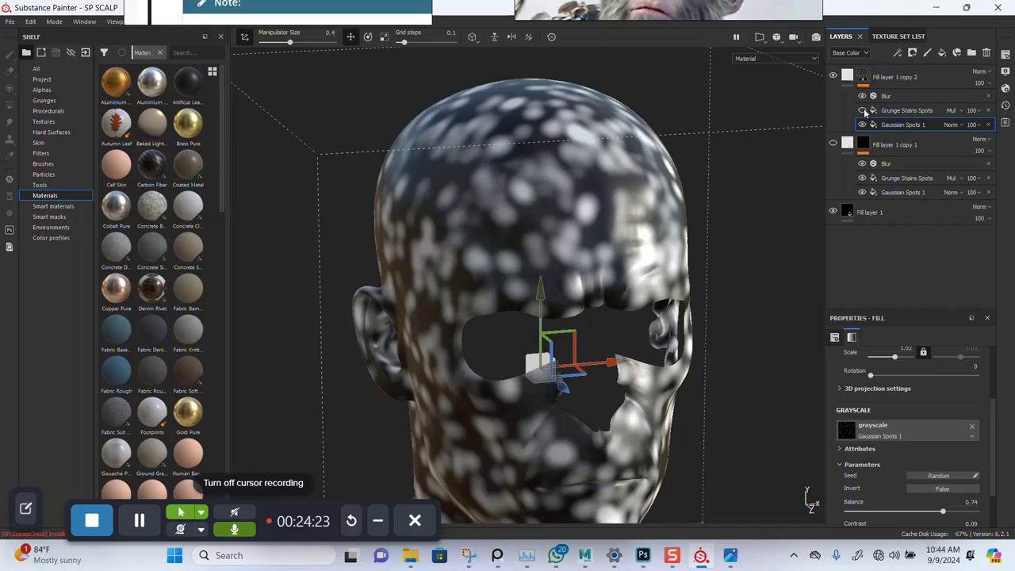
pyautogui.moveTo(750, 275)
pyautogui.keyDown('alt'); pyautogui.mouseDown()
pyautogui.moveTo(605, 341)
pyautogui.moveTo(655, 273)
pyautogui.moveTo(556, 277)
pyautogui.mouseUp(); pyautogui.keyUp('alt')
pyautogui.scroll(-2, 920, 480)
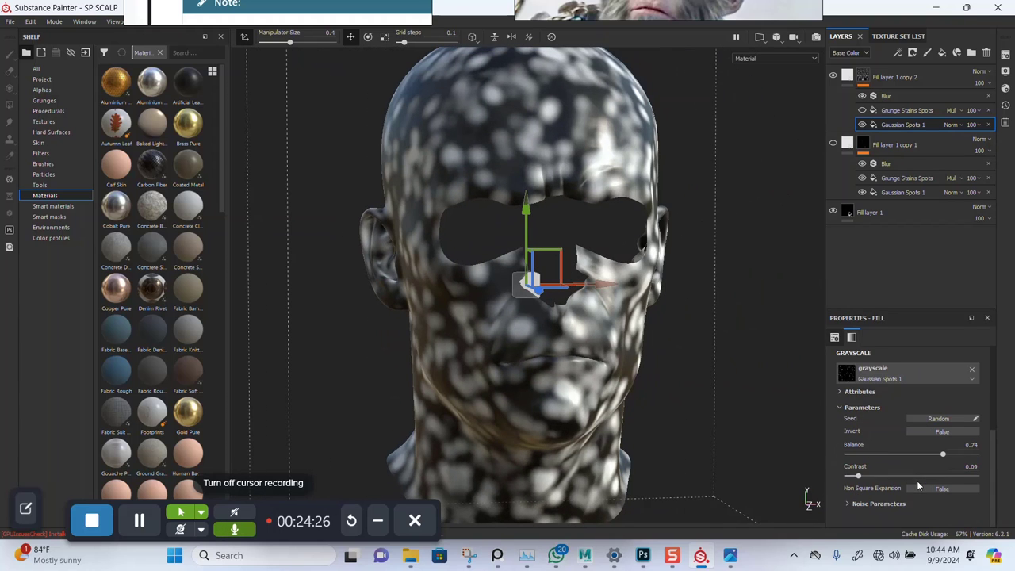
pyautogui.moveTo(923, 458); pyautogui.dragTo(953, 455)
pyautogui.keyDown('alt'); pyautogui.moveTo(605, 412); pyautogui.dragTo(603, 381); pyautogui.keyUp('alt')
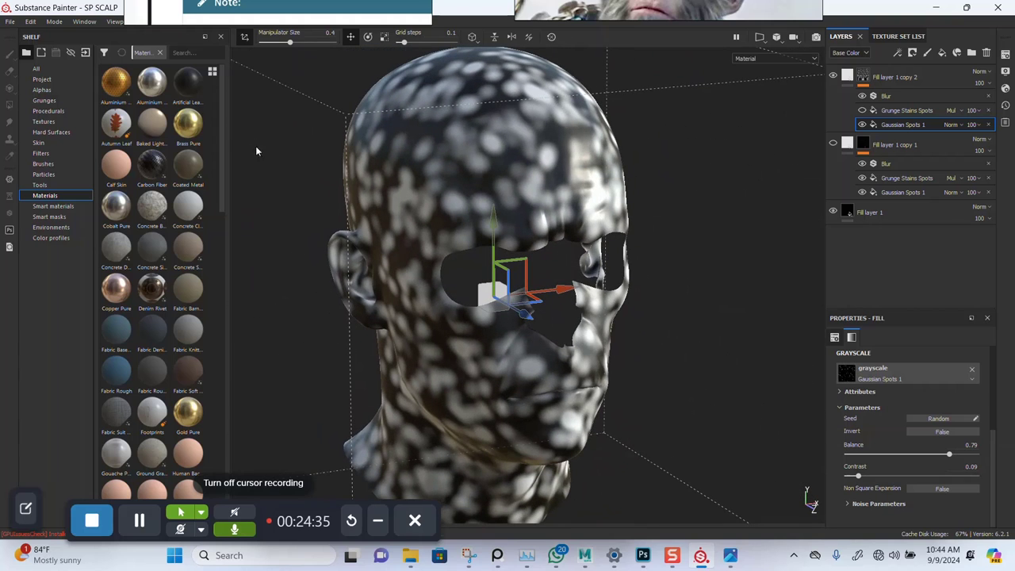
# Open the texture export settings and rename the existing image in the SCALP MASK folder as 1 HEAD SCALP MASK_Base_Color
pyautogui.click(10, 22)
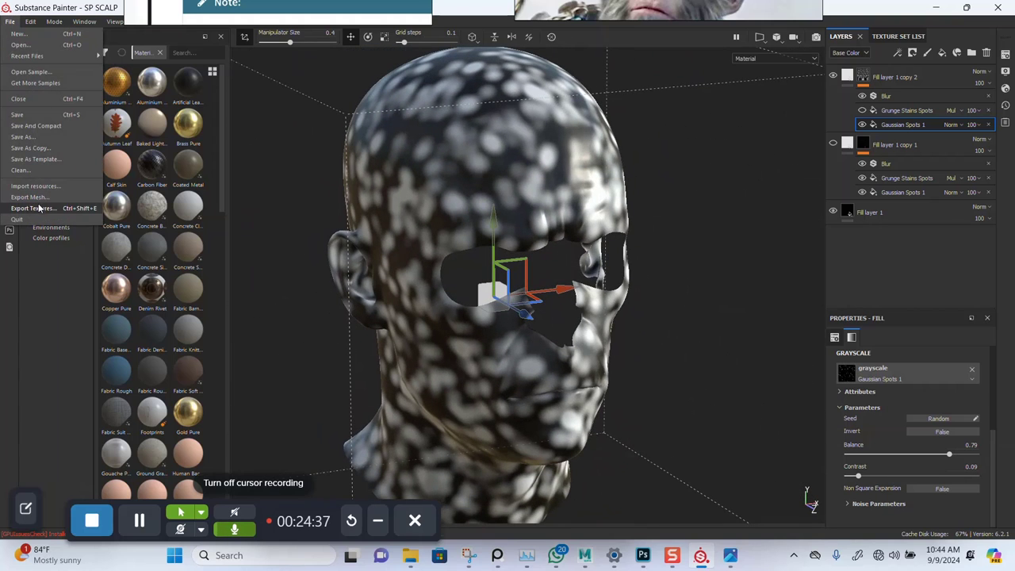
pyautogui.click(31, 208)
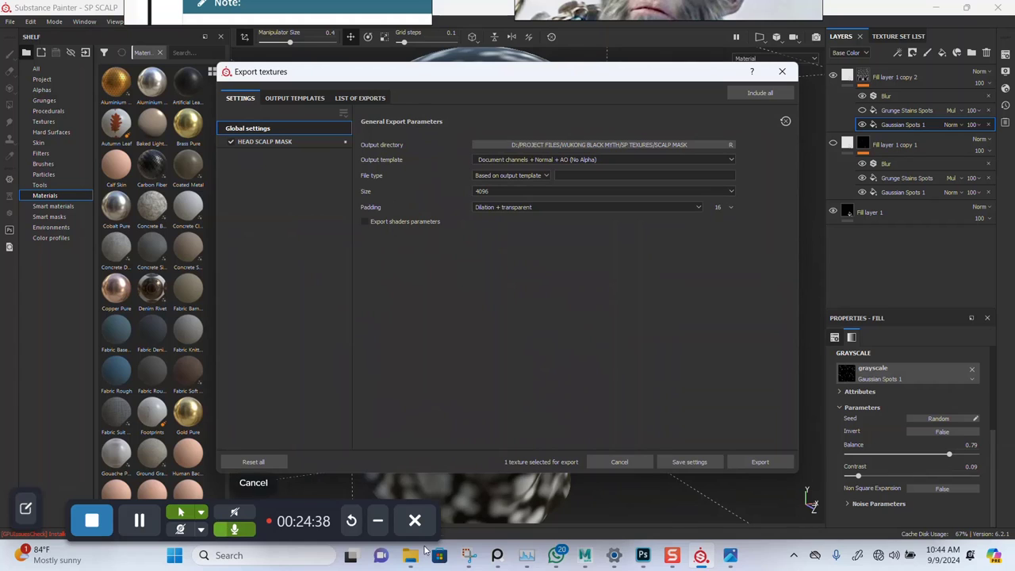
pyautogui.moveTo(410, 556)
pyautogui.moveTo(373, 453)
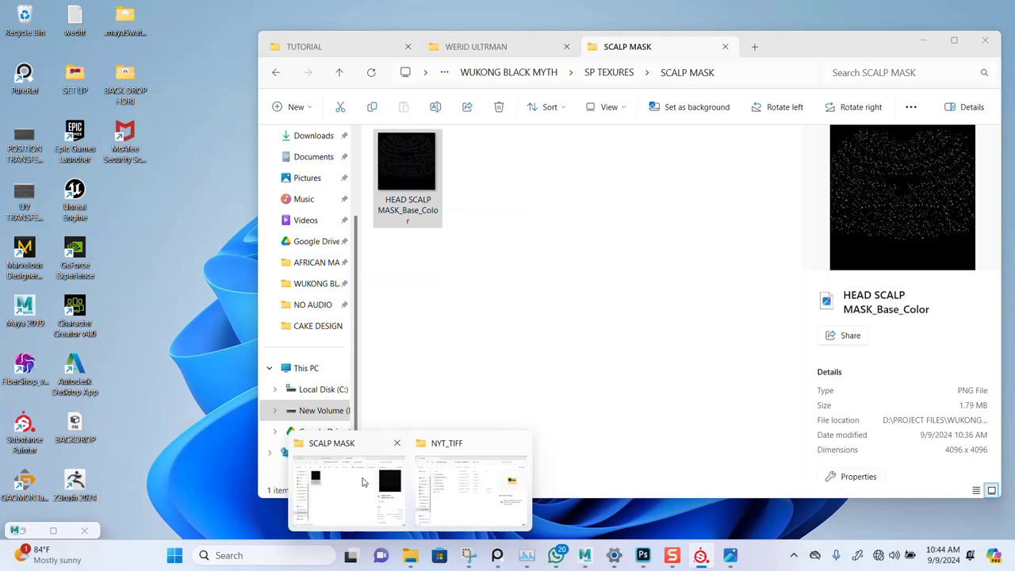
pyautogui.click(363, 481)
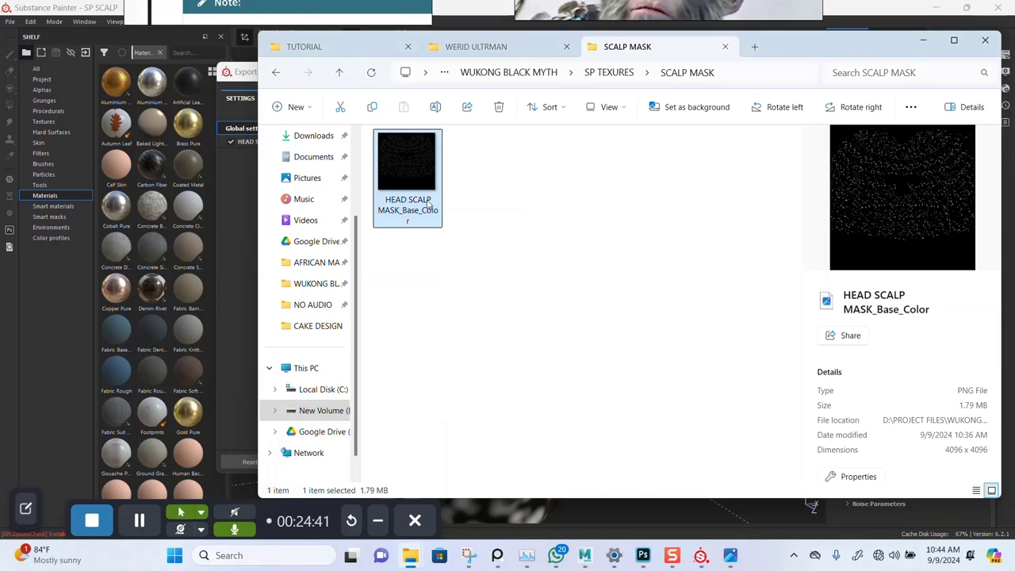
pyautogui.click(435, 107)
pyautogui.press('Home')
pyautogui.write('1')
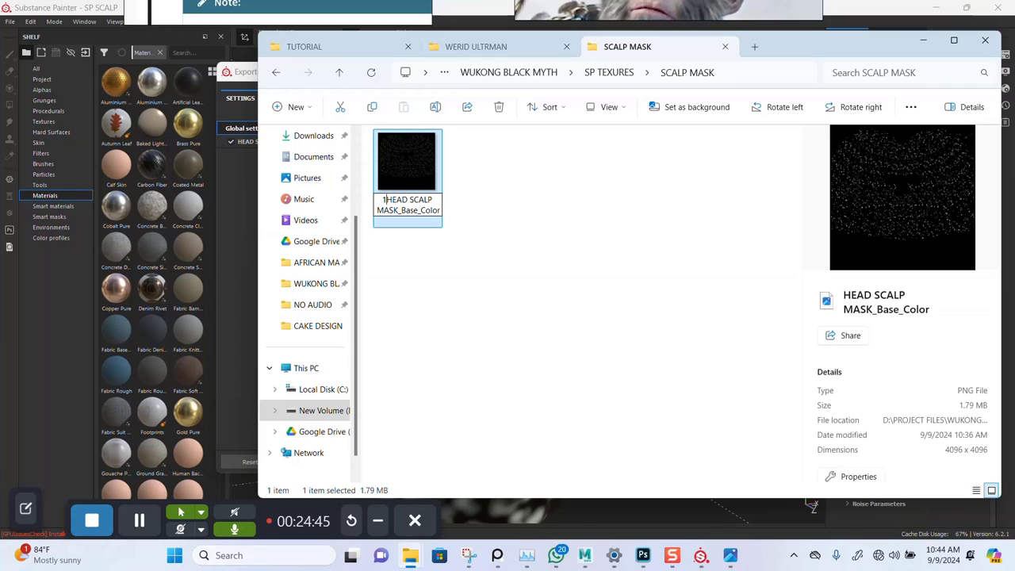
pyautogui.press('Return')
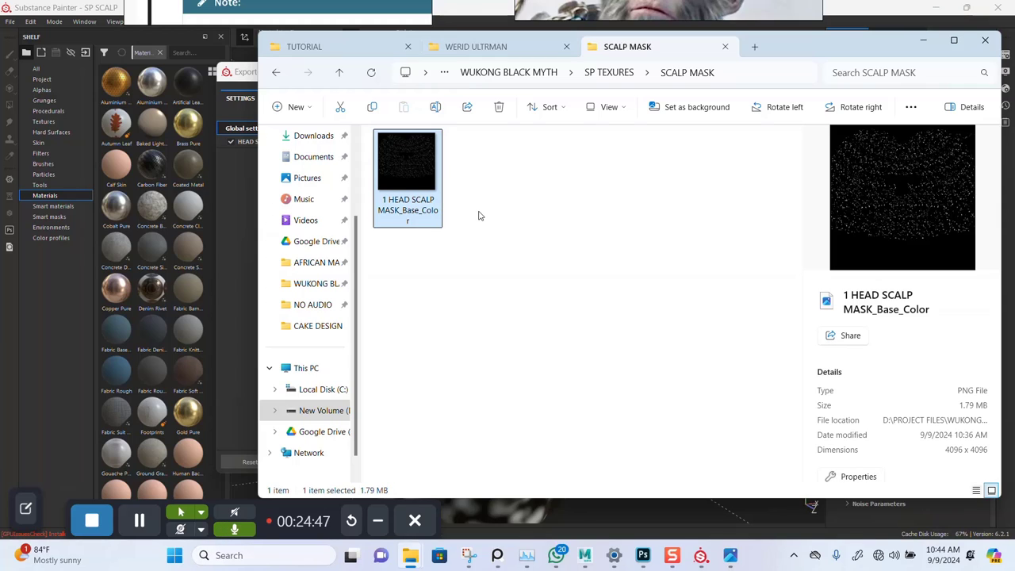
# Export the HEAD SCALP MASK texture to the SCALP MASK folder, keeping Dilation + transparent padding
pyautogui.click(95, 12)
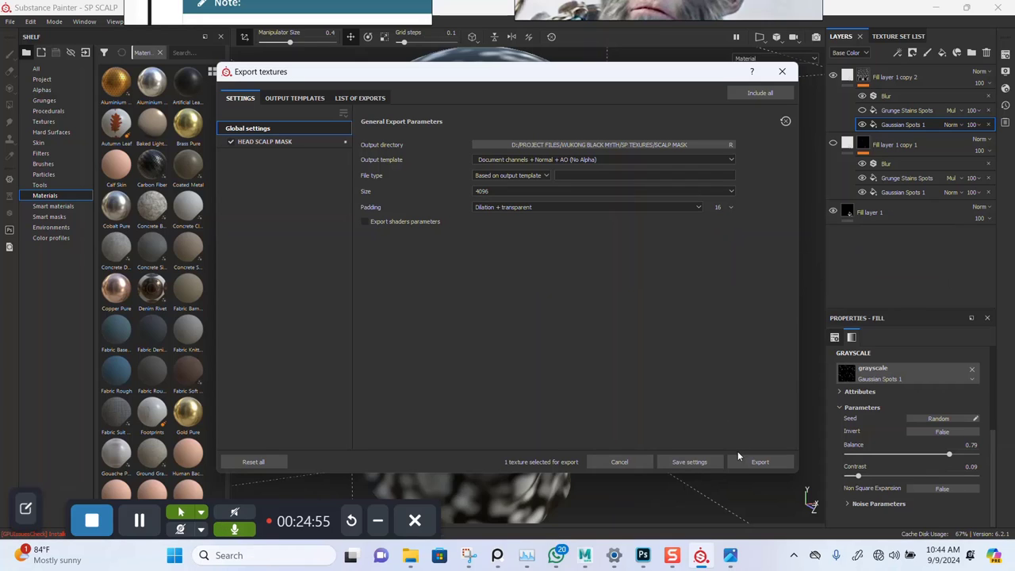
pyautogui.click(542, 209)
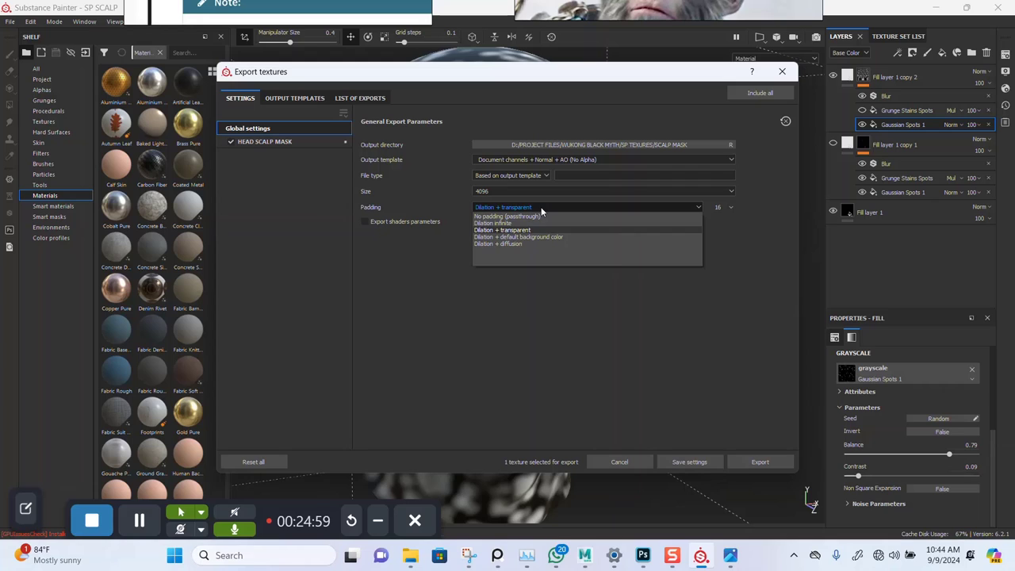
pyautogui.click(699, 287)
pyautogui.click(756, 461)
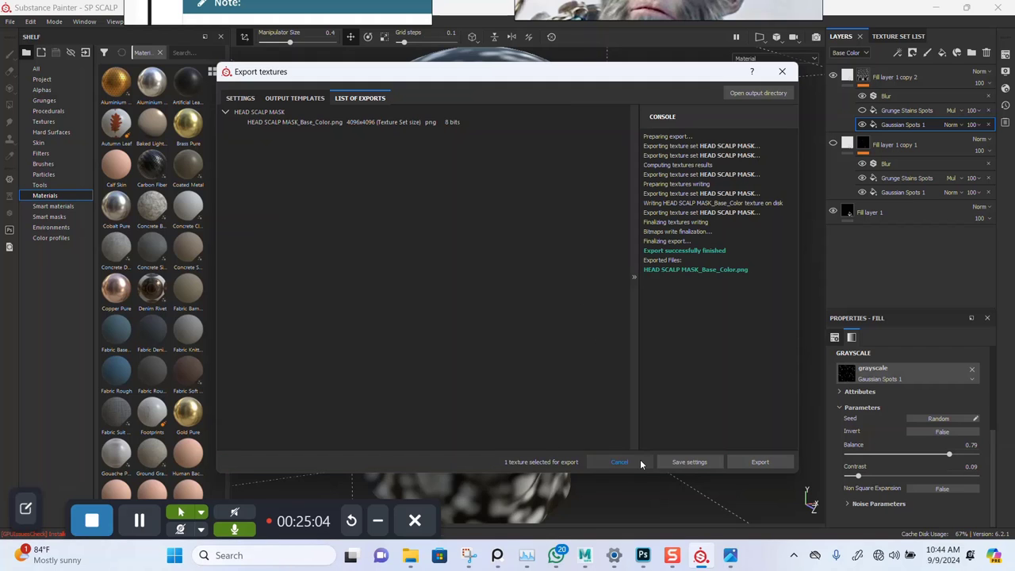
# Rename the newly exported mask image in the SCALP MASK folder as 2 HEAD SCALP MASK_Base_Color
pyautogui.moveTo(468, 557)
pyautogui.moveTo(410, 555)
pyautogui.click(349, 492)
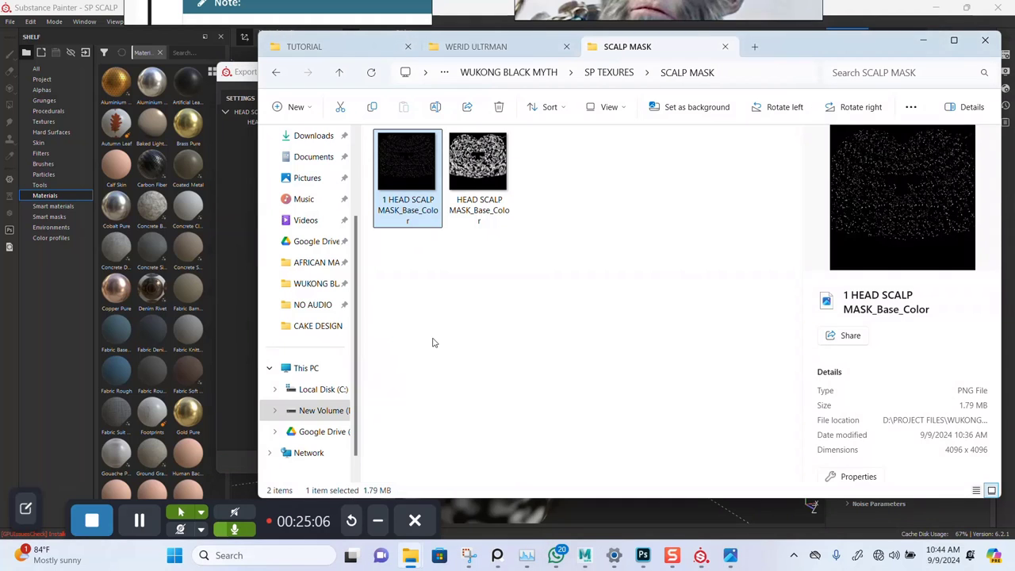
pyautogui.click(476, 171)
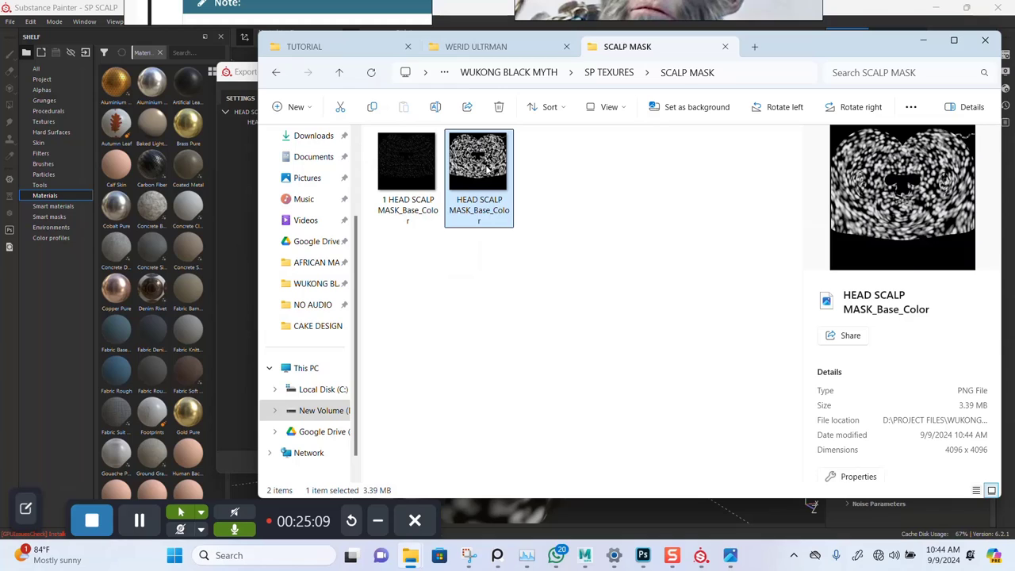
pyautogui.click(435, 107)
pyautogui.click(454, 200)
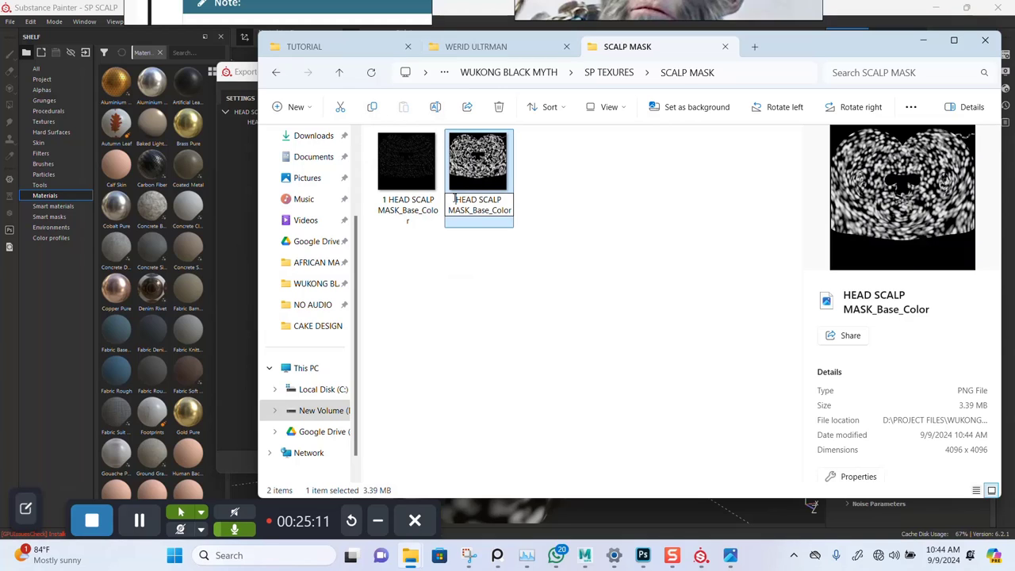
pyautogui.write('2')
pyautogui.press('Return')
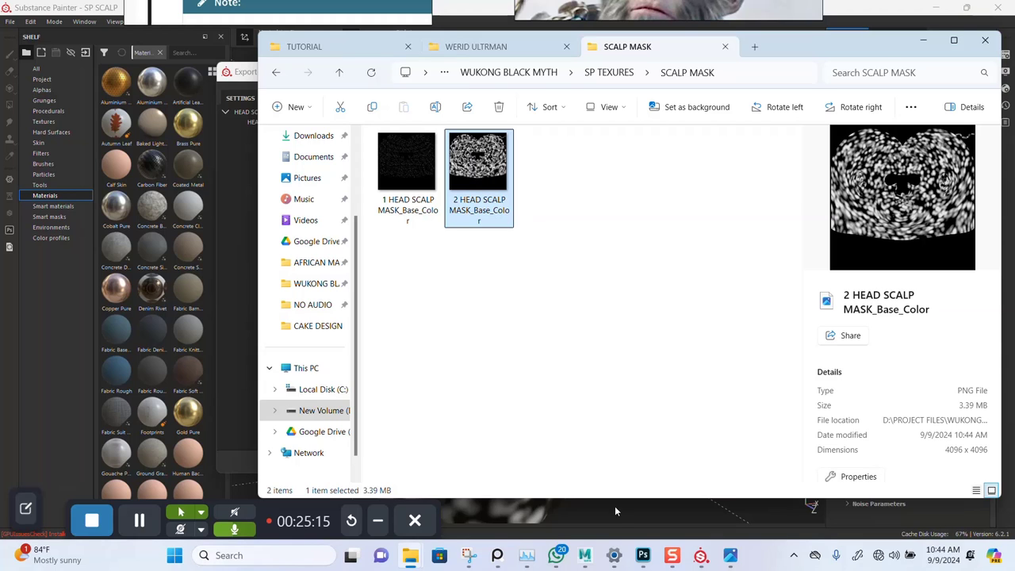
# Place 2 HEAD SCALP MASK_Base_Color into the open Photoshop mask document and save it as a large-file-size PNG over that same file
pyautogui.moveTo(454, 184); pyautogui.dragTo(523, 341)
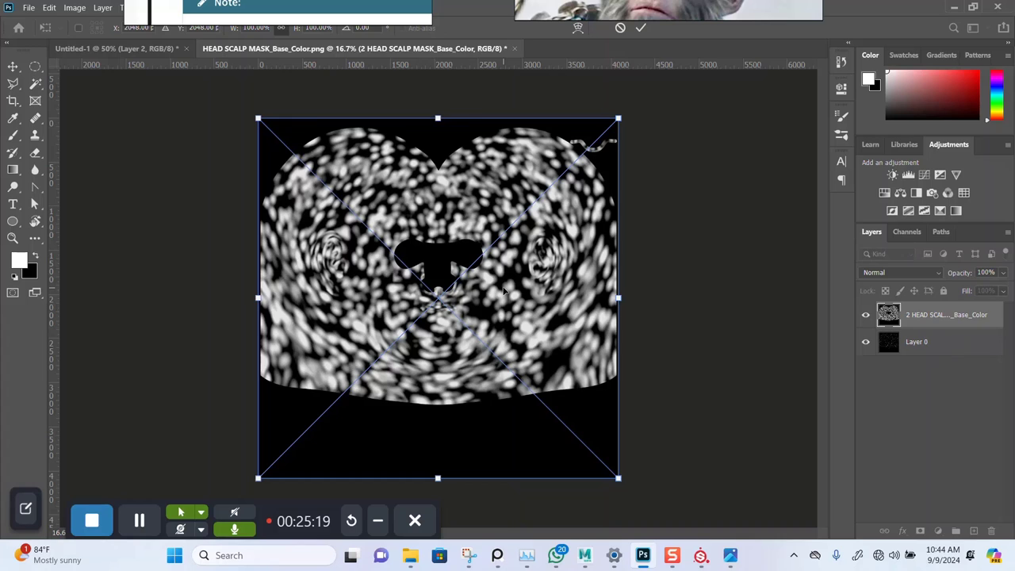
pyautogui.press('Return')
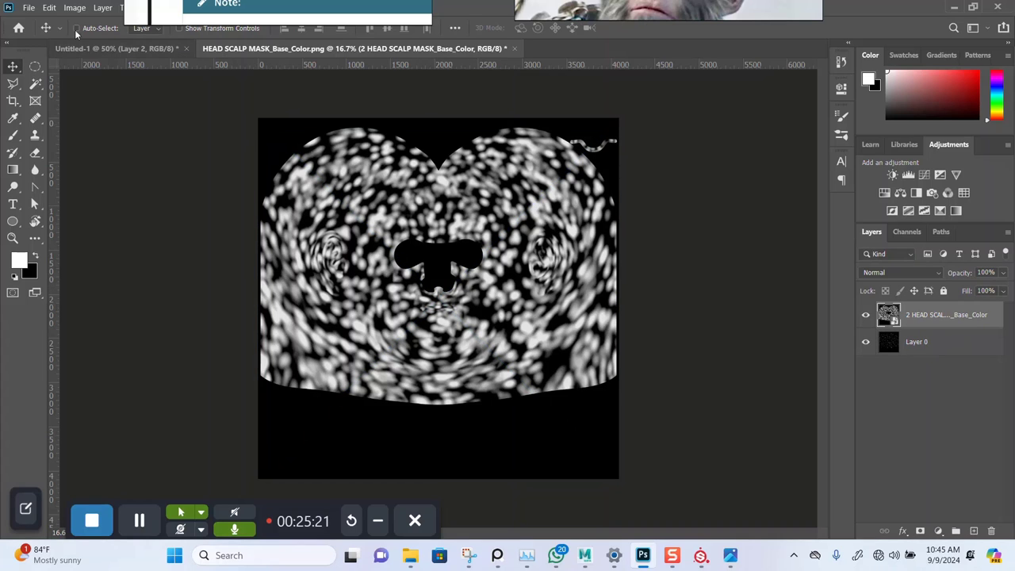
pyautogui.click(29, 7)
pyautogui.click(70, 162)
pyautogui.click(493, 339)
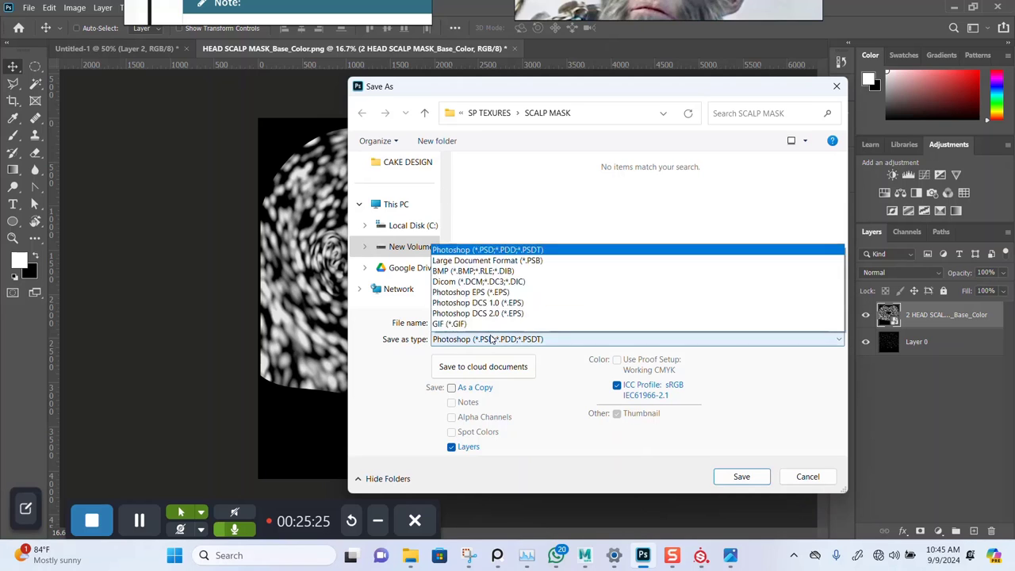
pyautogui.click(480, 284)
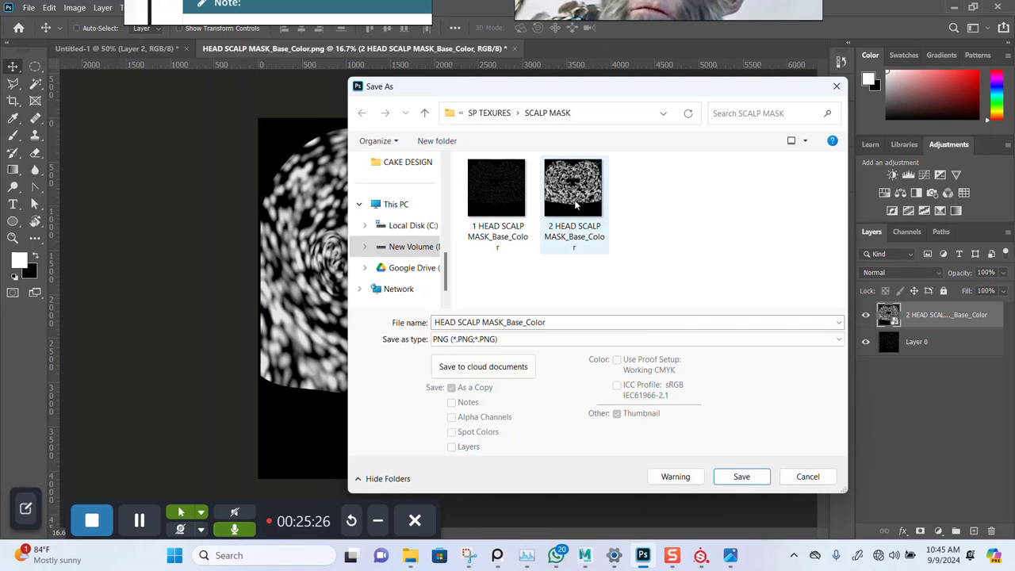
pyautogui.click(577, 205)
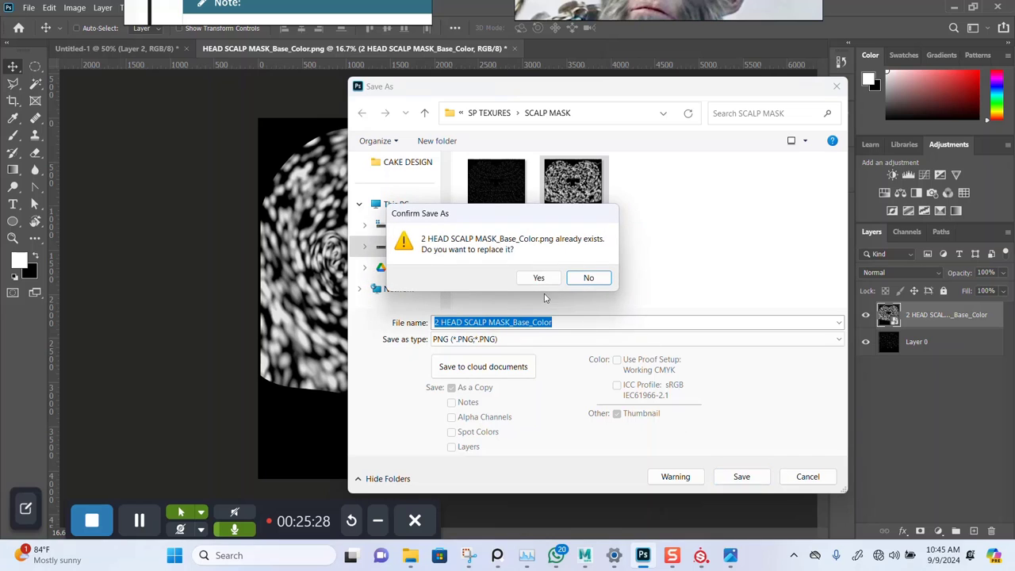
pyautogui.click(539, 284)
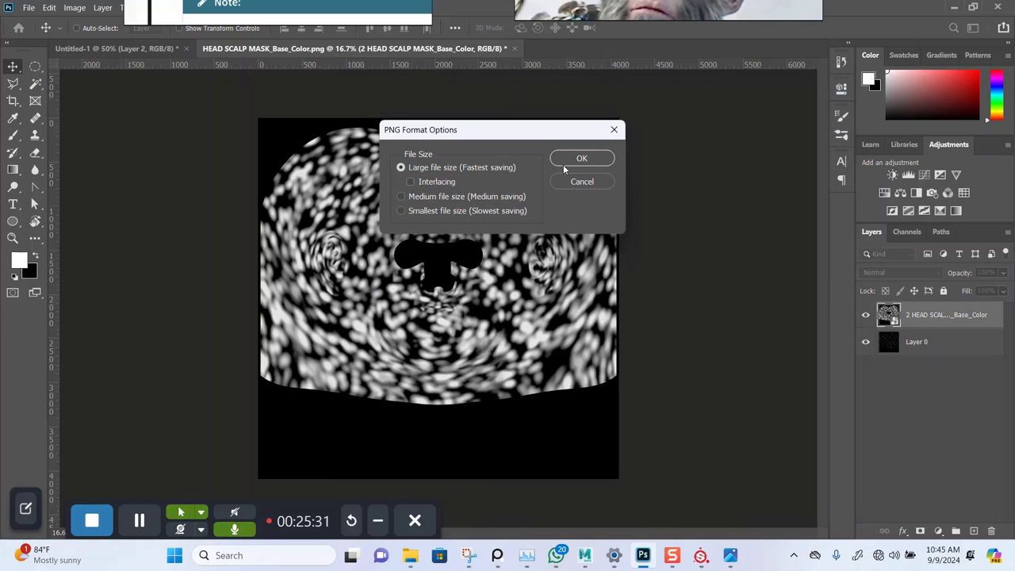
pyautogui.click(580, 158)
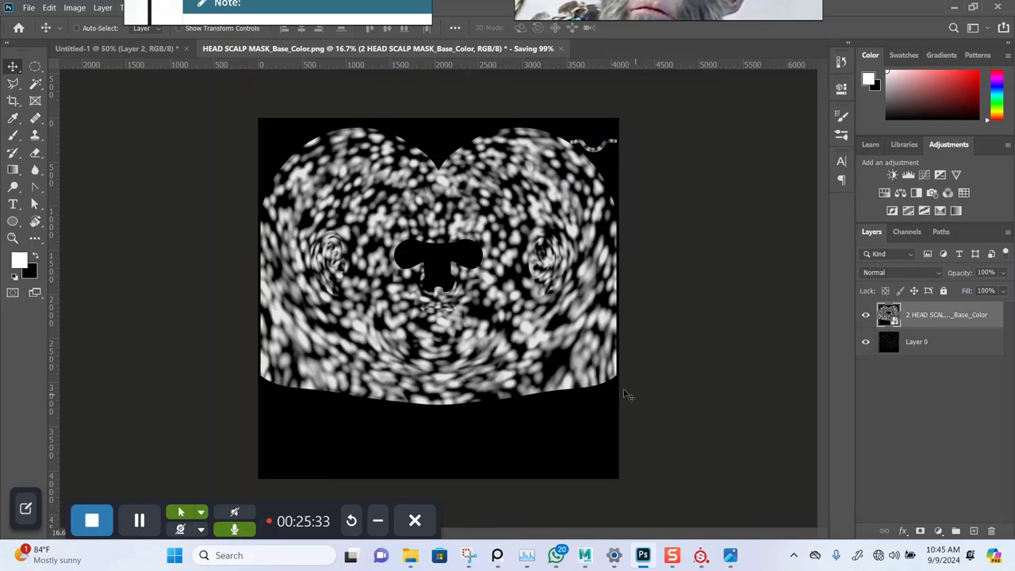
# Switch to Maya, select the HEAD SCALP MASK_Base_Color.png file node in Hypershade and reposition the window to expose its file attributes
pyautogui.moveTo(709, 559)
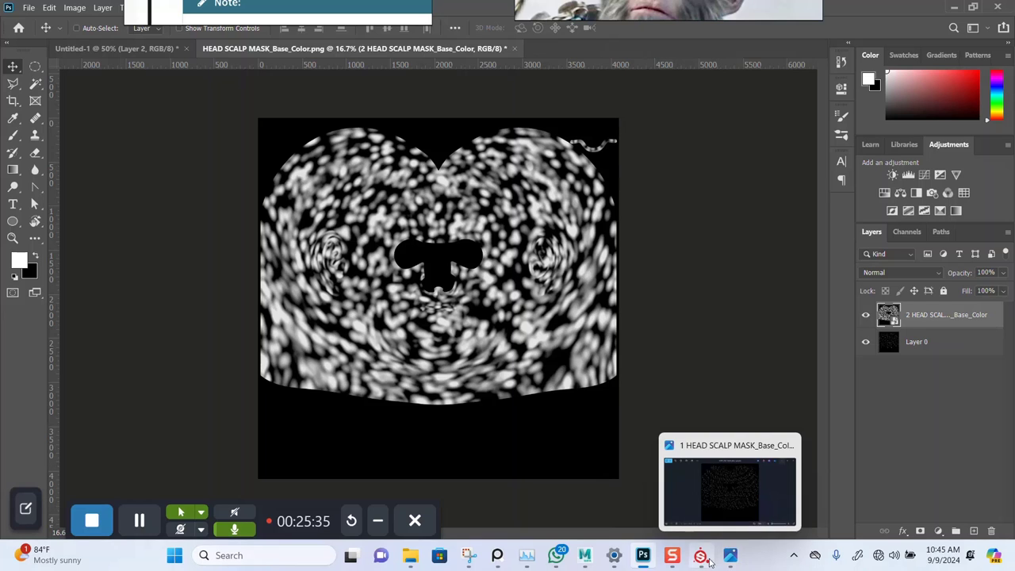
pyautogui.moveTo(585, 555)
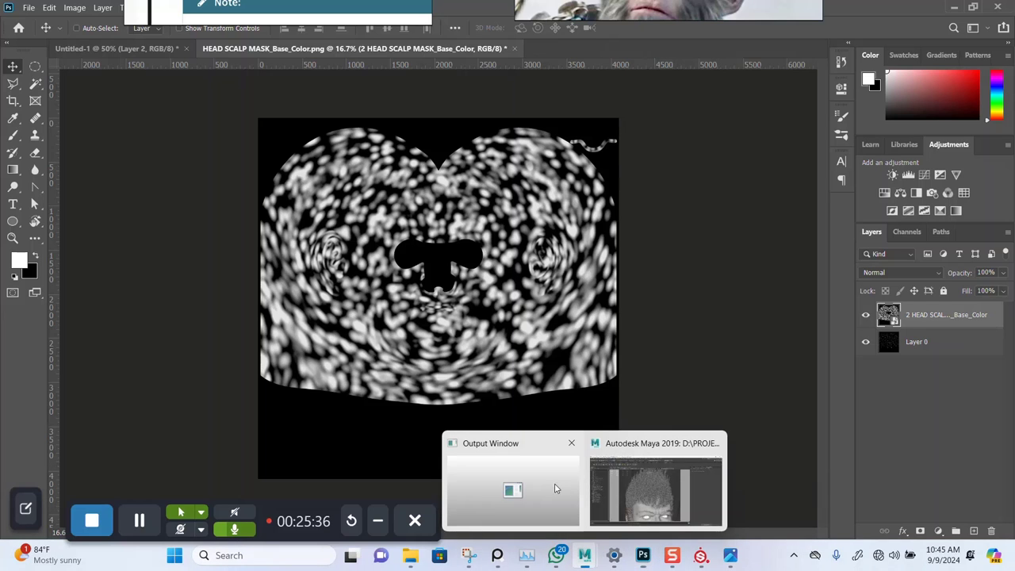
pyautogui.click(666, 490)
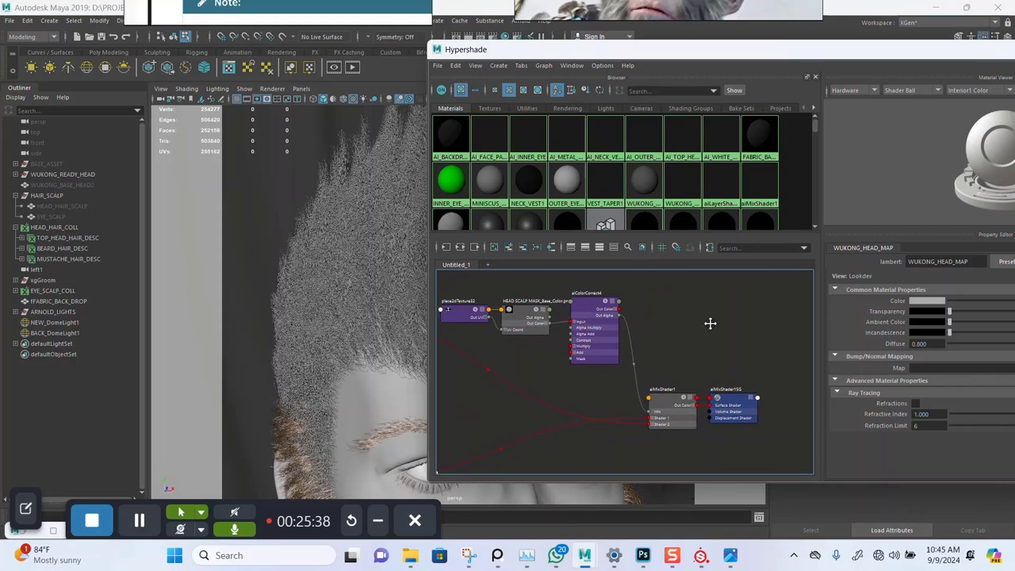
pyautogui.scroll(5, 523, 361)
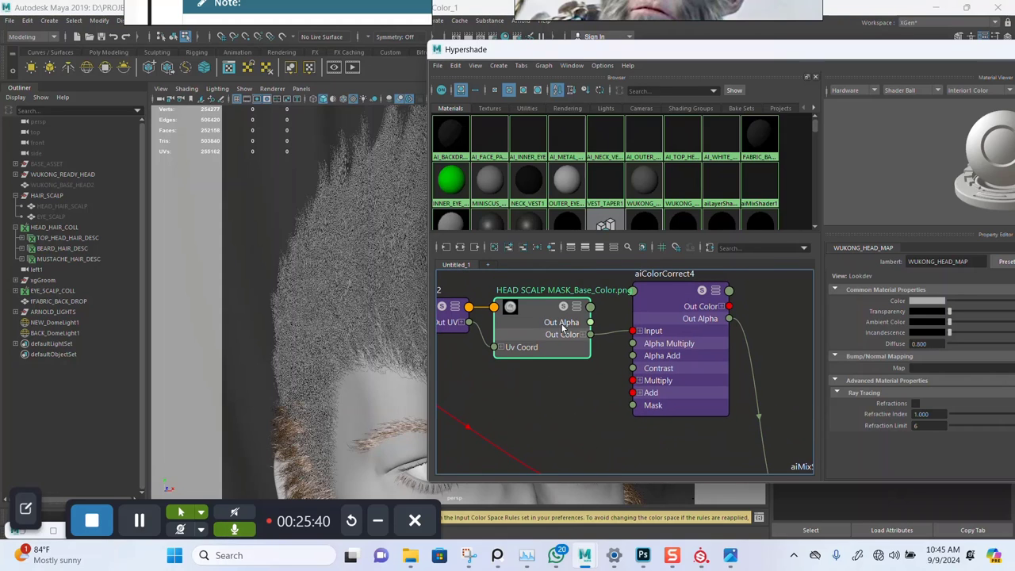
pyautogui.click(562, 328)
pyautogui.moveTo(762, 330); pyautogui.dragTo(743, 322, button='middle')
pyautogui.moveTo(818, 52); pyautogui.dragTo(668, 52)
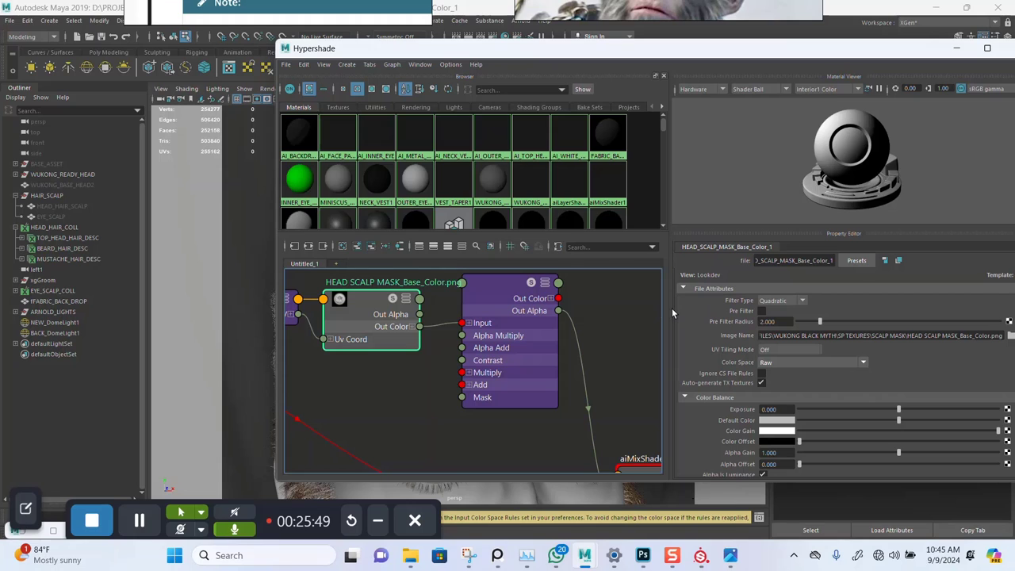
pyautogui.moveTo(671, 308); pyautogui.dragTo(726, 97)
pyautogui.moveTo(722, 54); pyautogui.dragTo(617, 53)
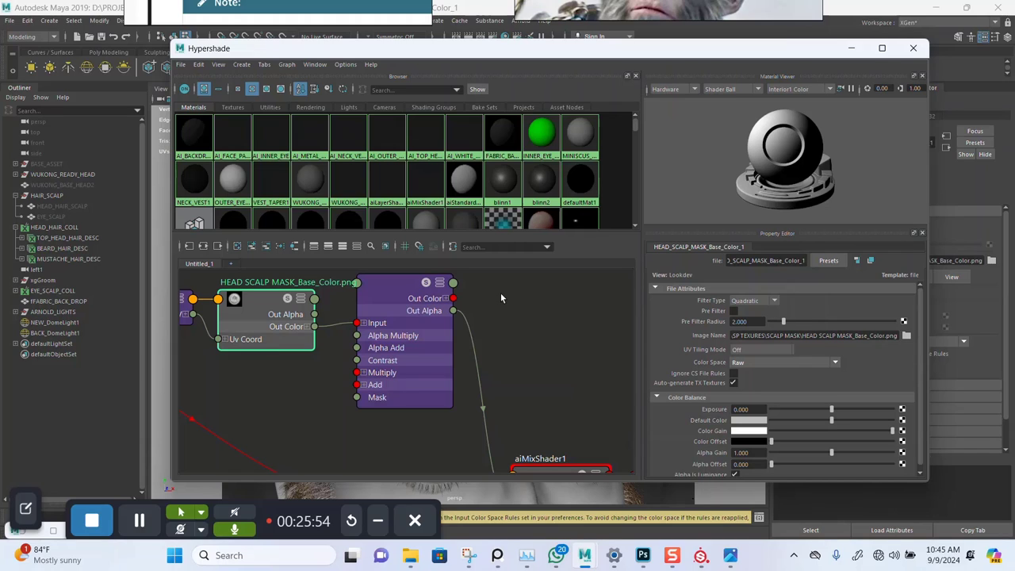
pyautogui.scroll(-3, 511, 344)
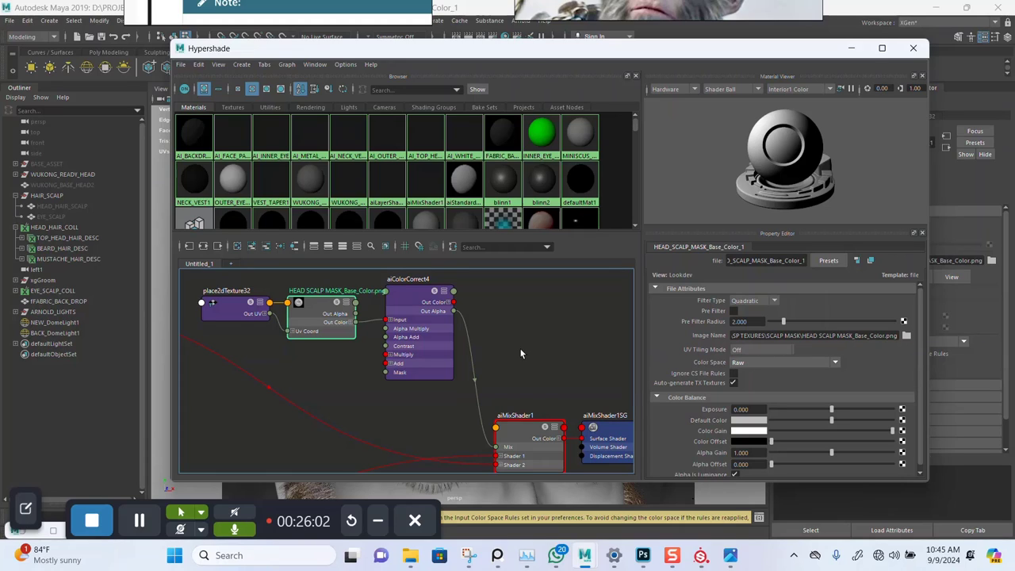
# Load 2 HEAD SCALP MASK_Base_Color.png from SP TEXURES/SCALP MASK into the selected file node and set its color space to Raw
pyautogui.click(907, 336)
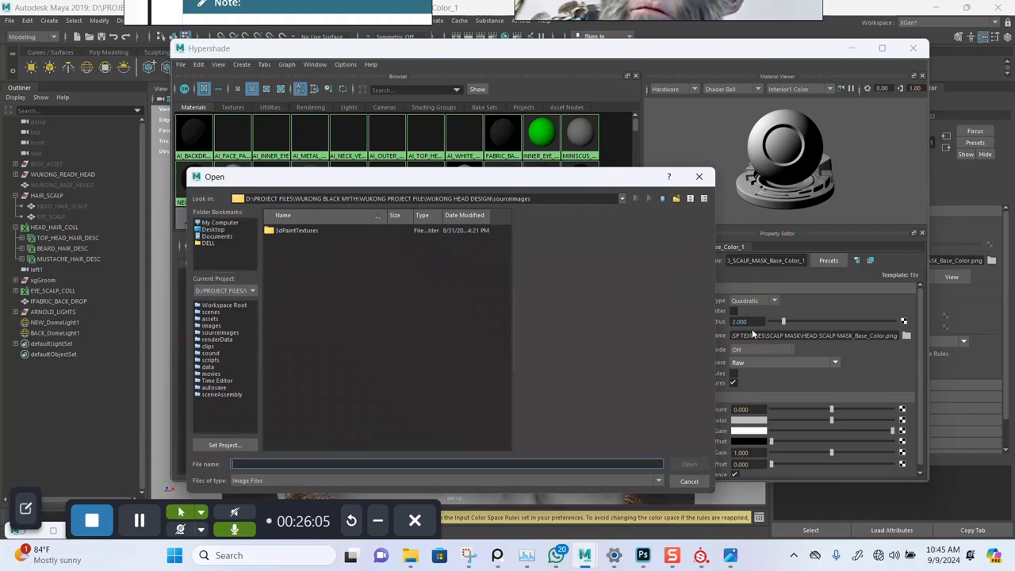
pyautogui.click(663, 199)
pyautogui.click(663, 199)
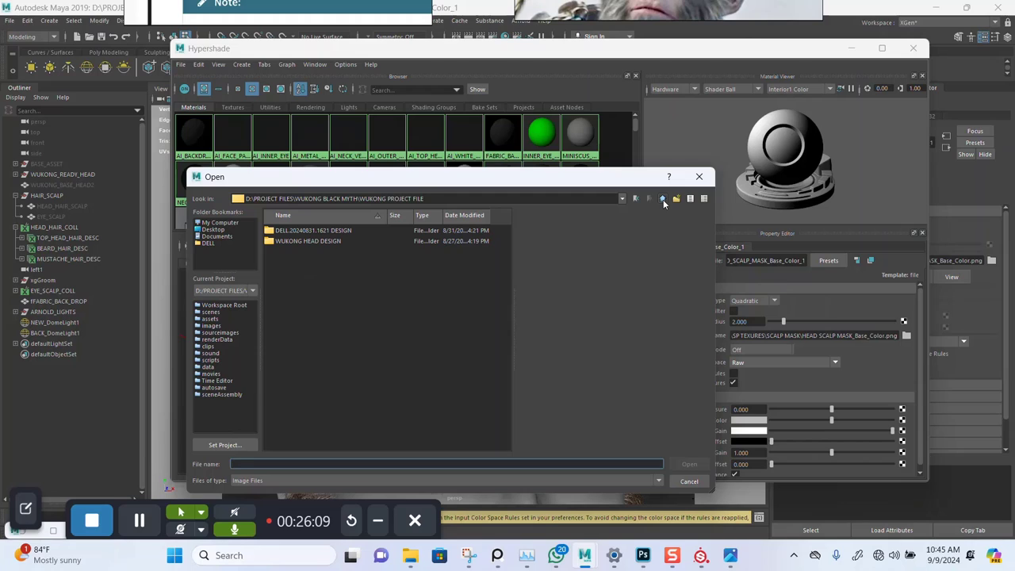
pyautogui.click(664, 199)
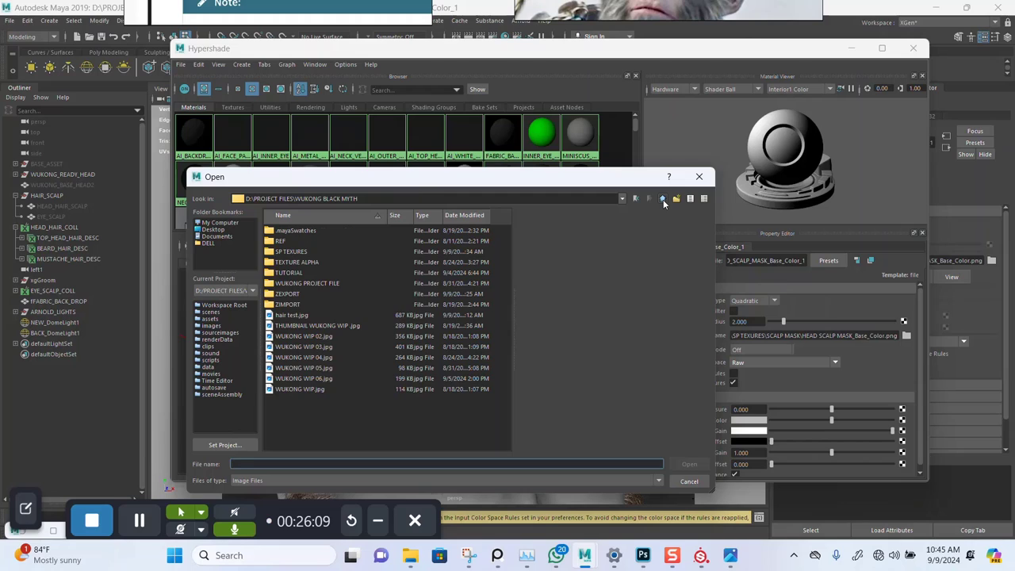
pyautogui.doubleClick(297, 253)
pyautogui.doubleClick(297, 241)
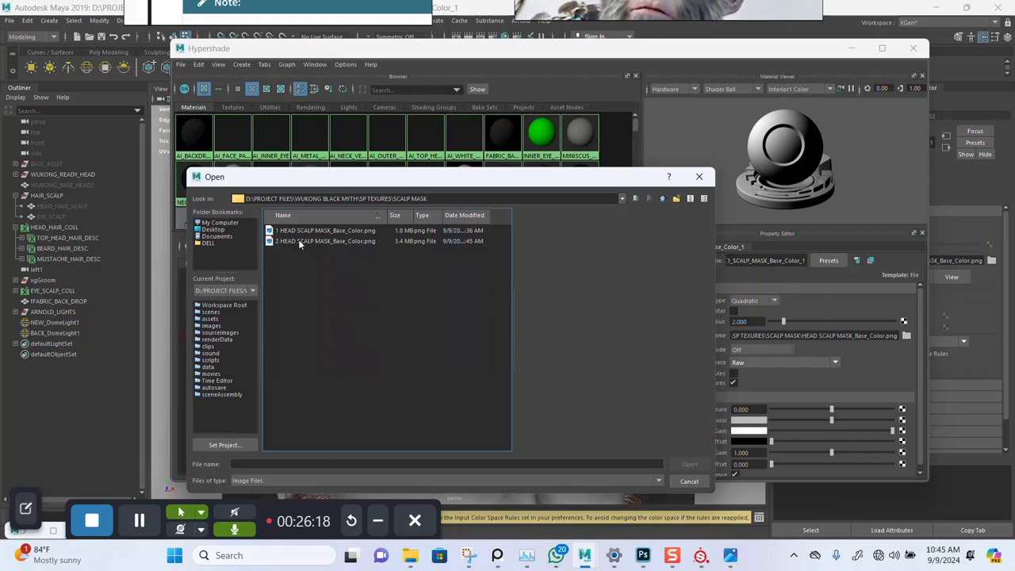
pyautogui.doubleClick(307, 239)
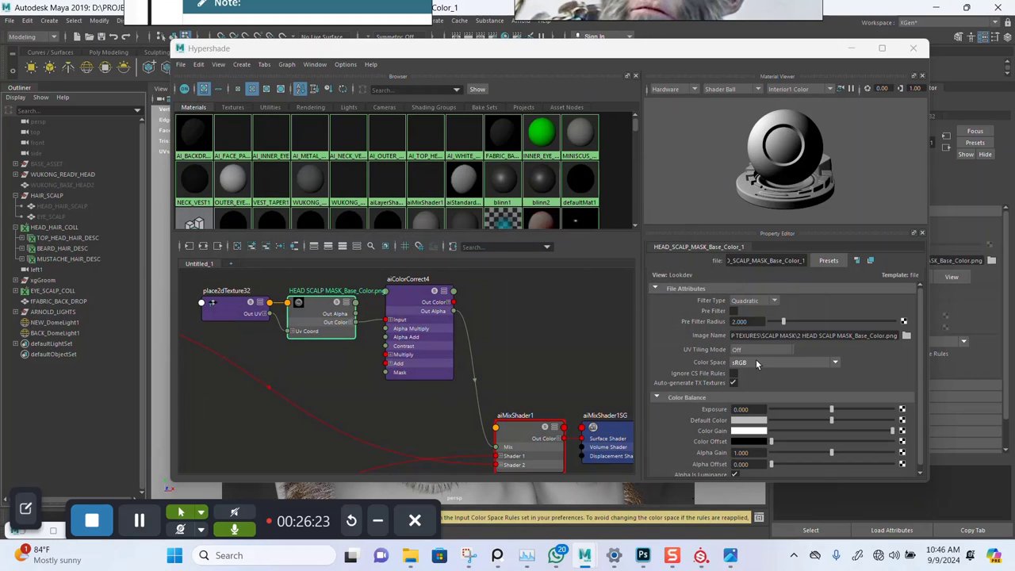
pyautogui.click(759, 365)
pyautogui.click(758, 374)
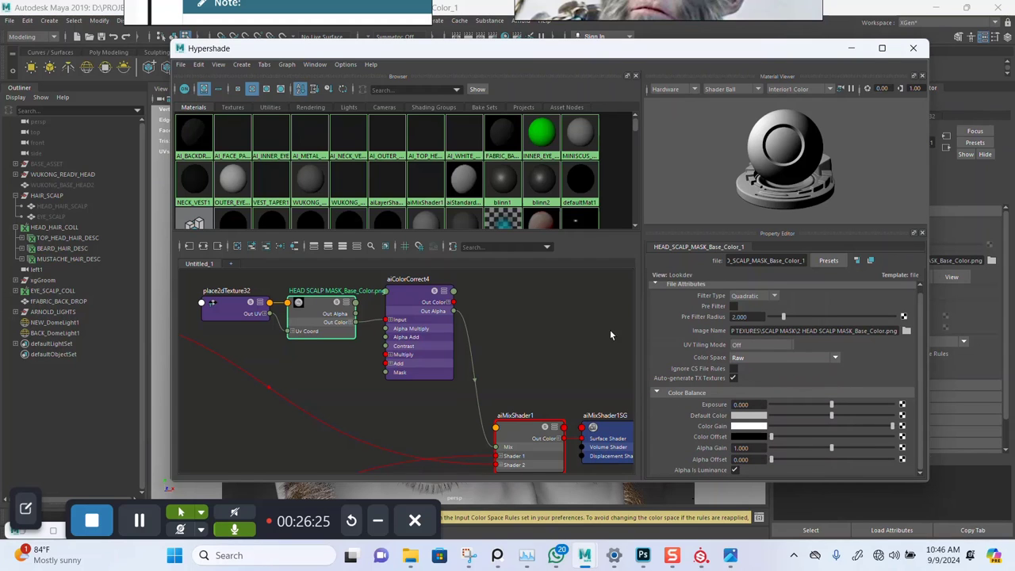
# Minimize the Hypershade window and reopen it maximized to fill the screen
pyautogui.click(851, 48)
pyautogui.click(378, 520)
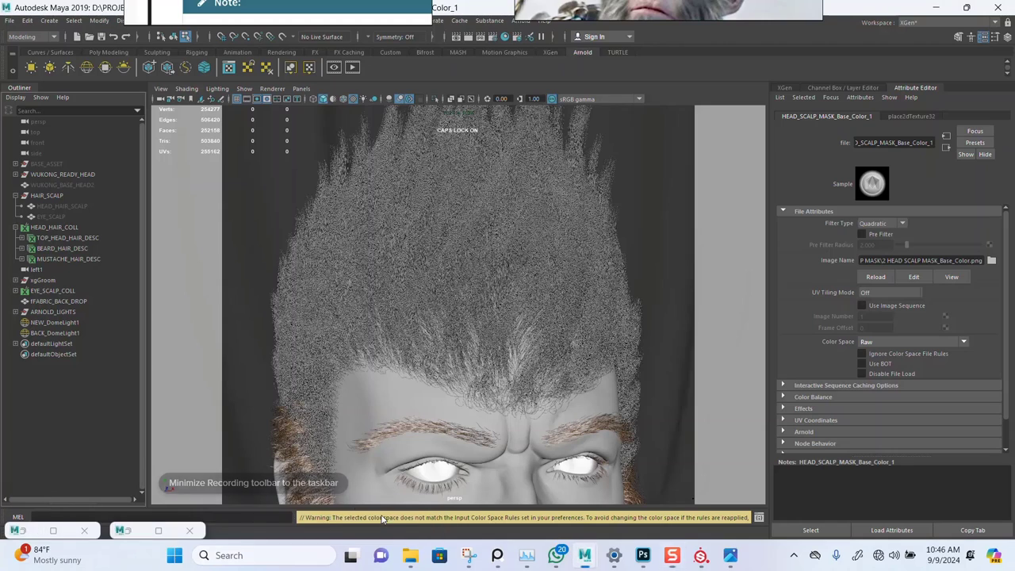
pyautogui.click(158, 530)
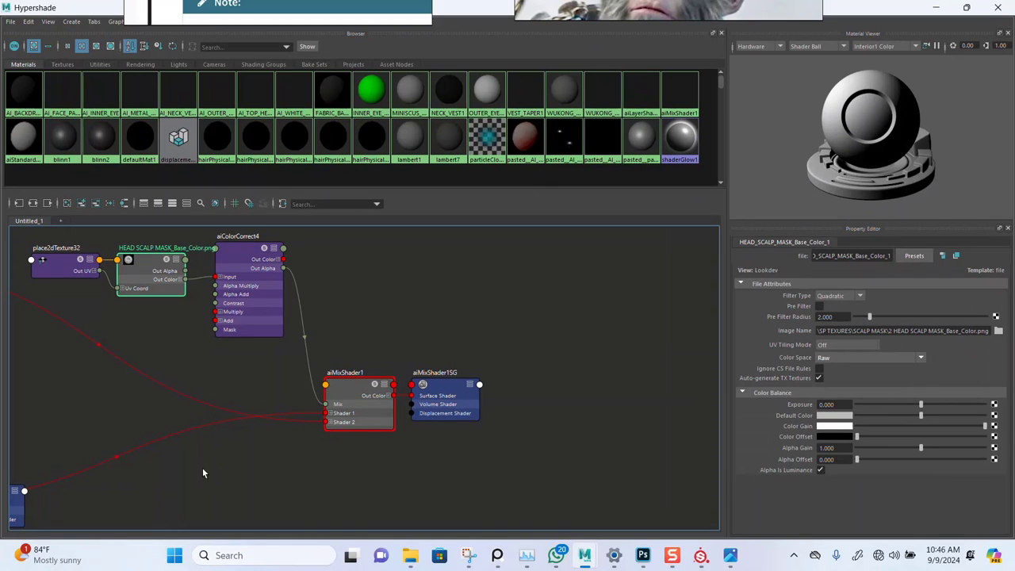
# Put Hypershade away, bring back the Arnold RenderView and rerun the head render with the updated scalp mask
pyautogui.click(967, 7)
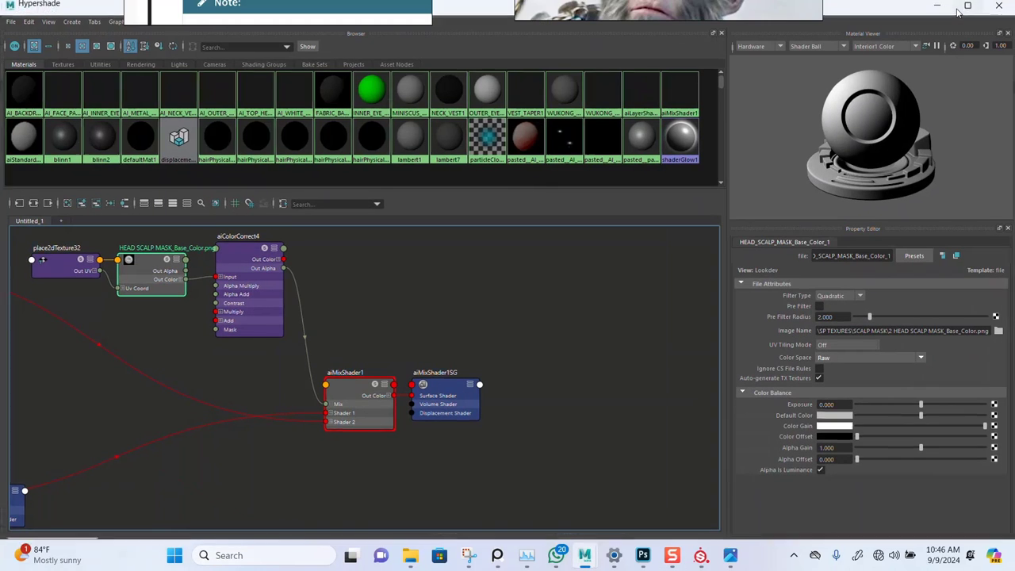
pyautogui.click(853, 49)
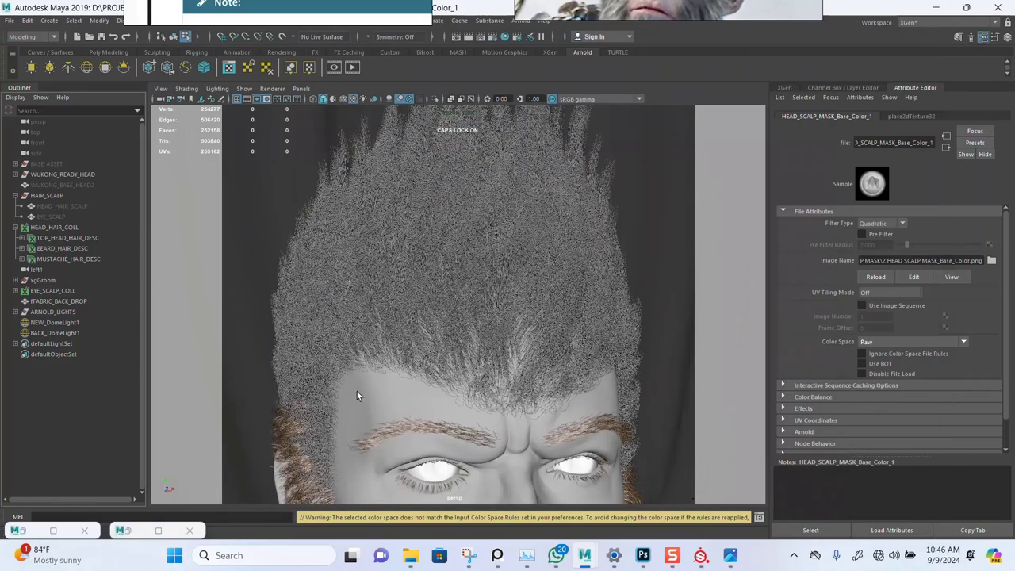
pyautogui.click(58, 531)
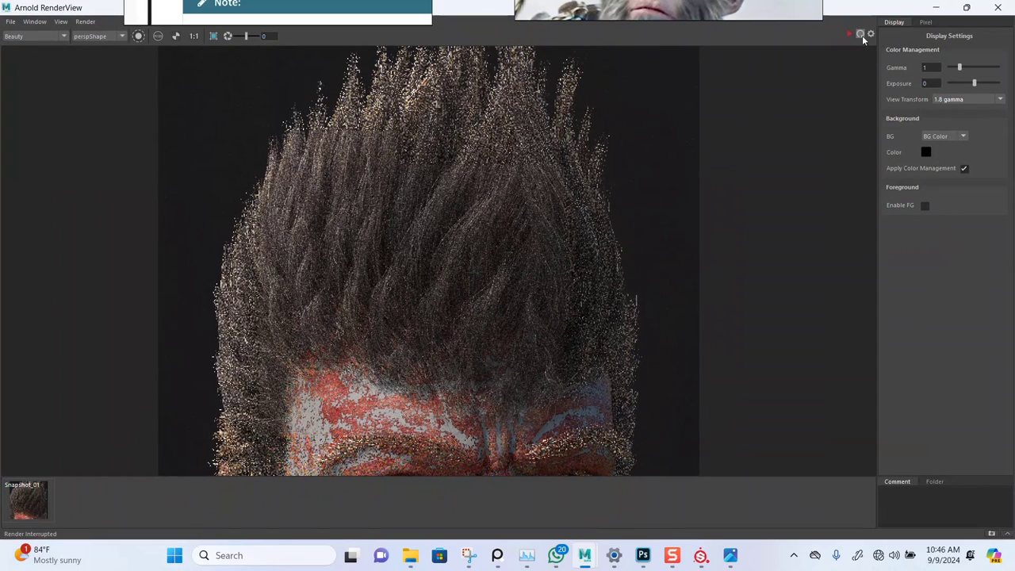
pyautogui.click(858, 34)
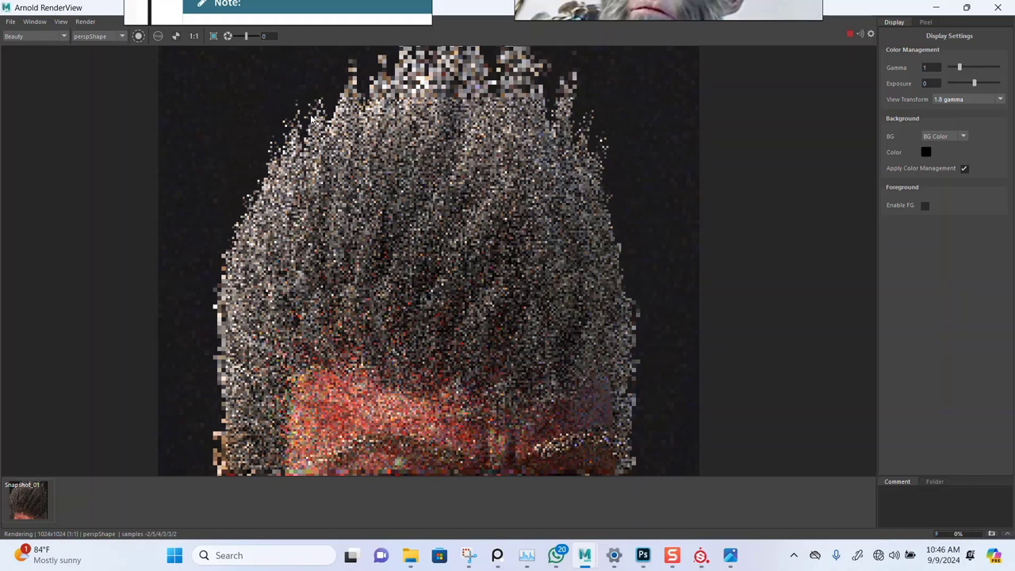
pyautogui.click(213, 36)
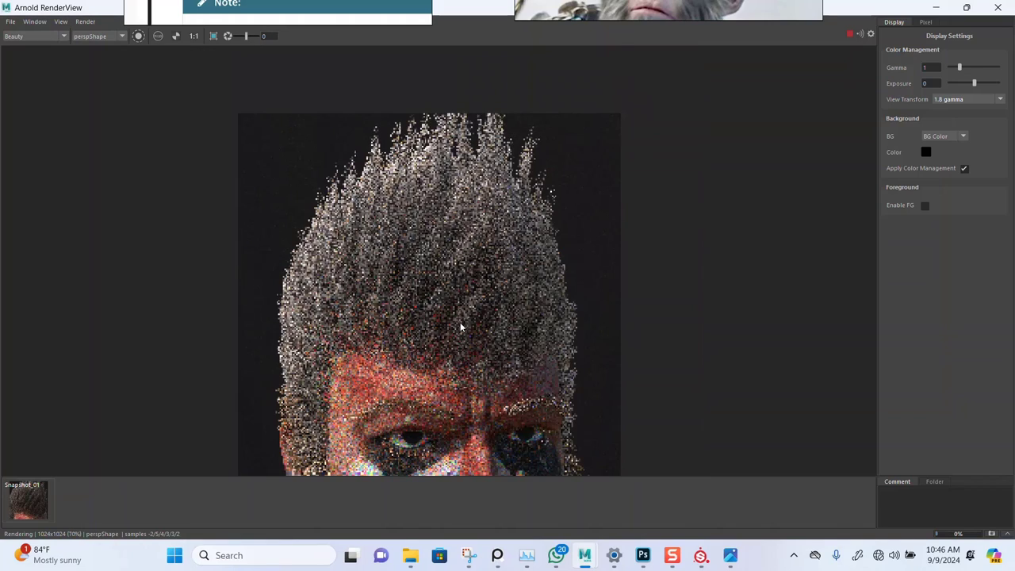
# Examine how white and dark strands mix in the rendered head hair, from the whole head down to the front hairline
pyautogui.scroll(-1, 460, 327)
pyautogui.scroll(3, 457, 330)
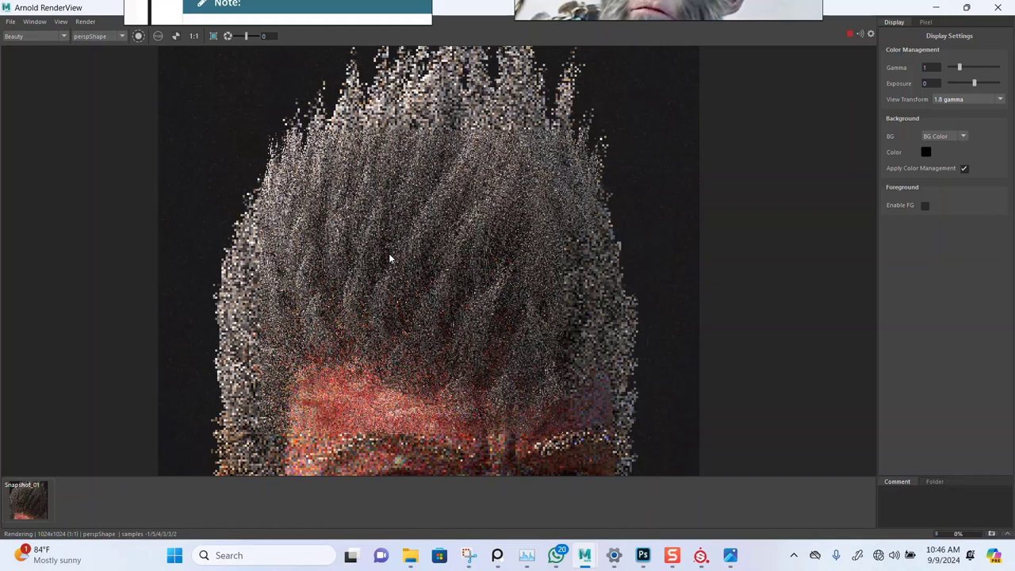
pyautogui.scroll(4, 358, 274)
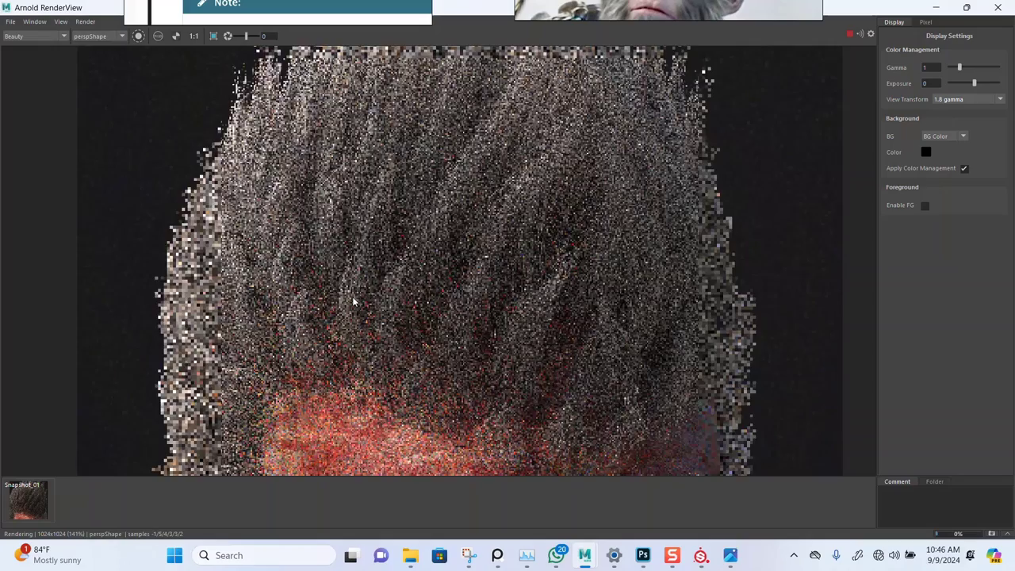
pyautogui.scroll(-2, 386, 298)
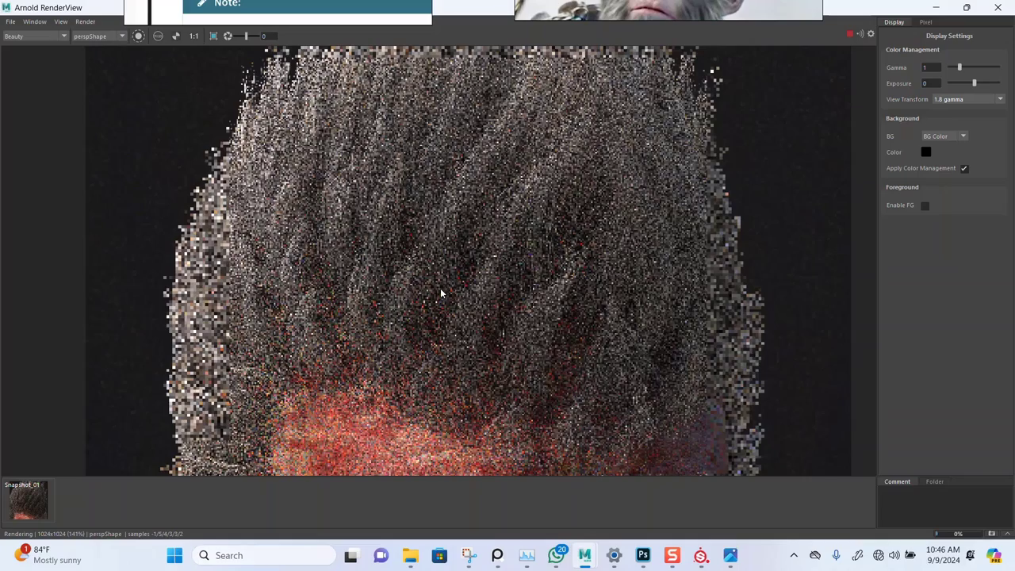
pyautogui.scroll(-1, 442, 293)
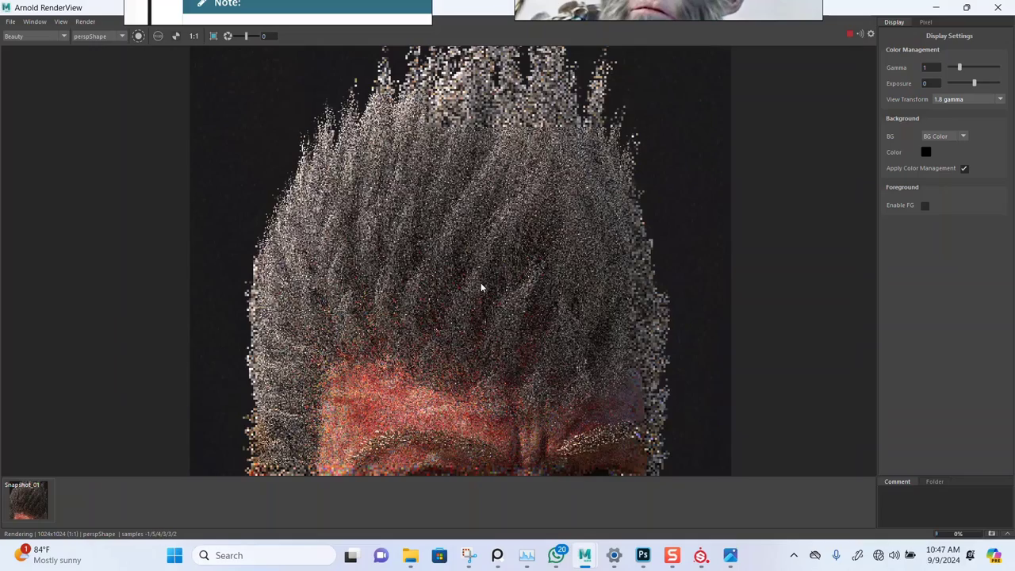
pyautogui.scroll(1, 481, 287)
pyautogui.scroll(-1, 481, 287)
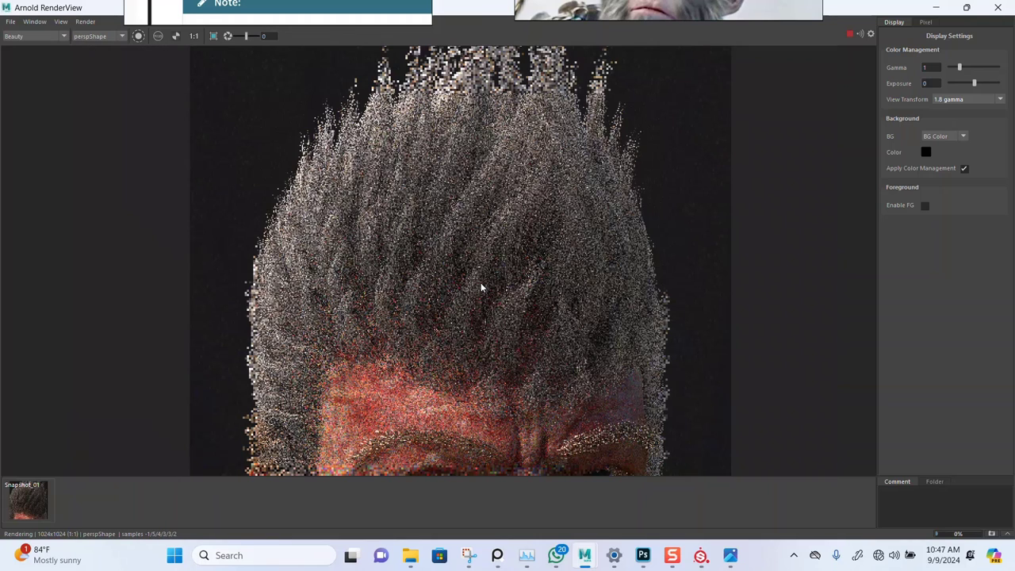
pyautogui.scroll(-1, 480, 288)
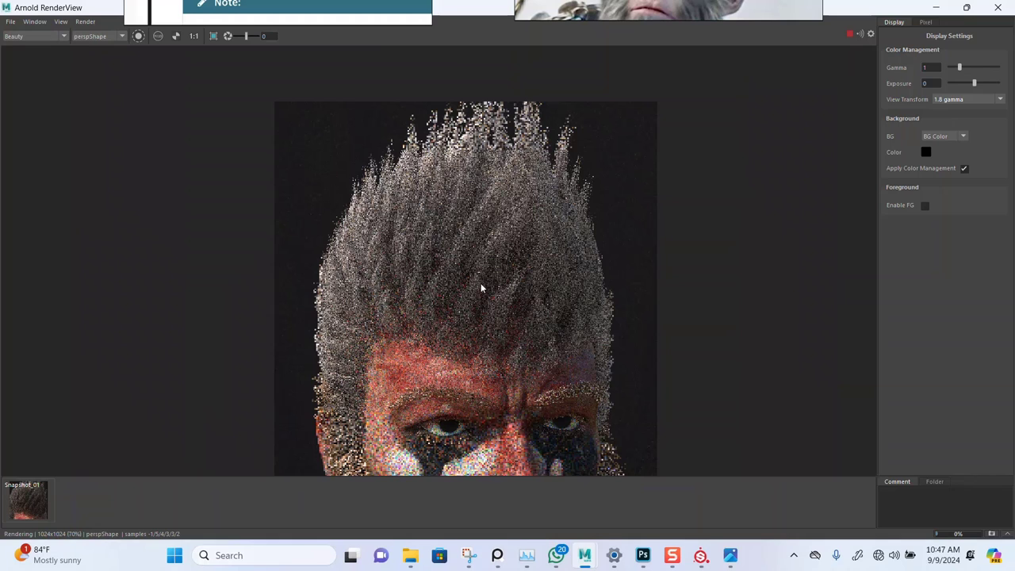
pyautogui.scroll(1, 482, 279)
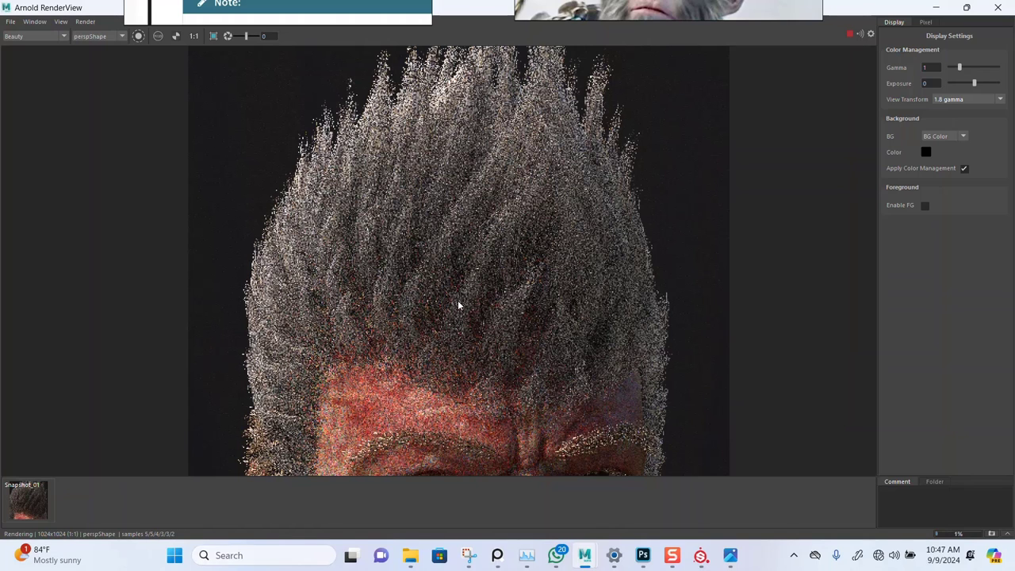
pyautogui.scroll(1, 458, 306)
pyautogui.scroll(-1, 457, 305)
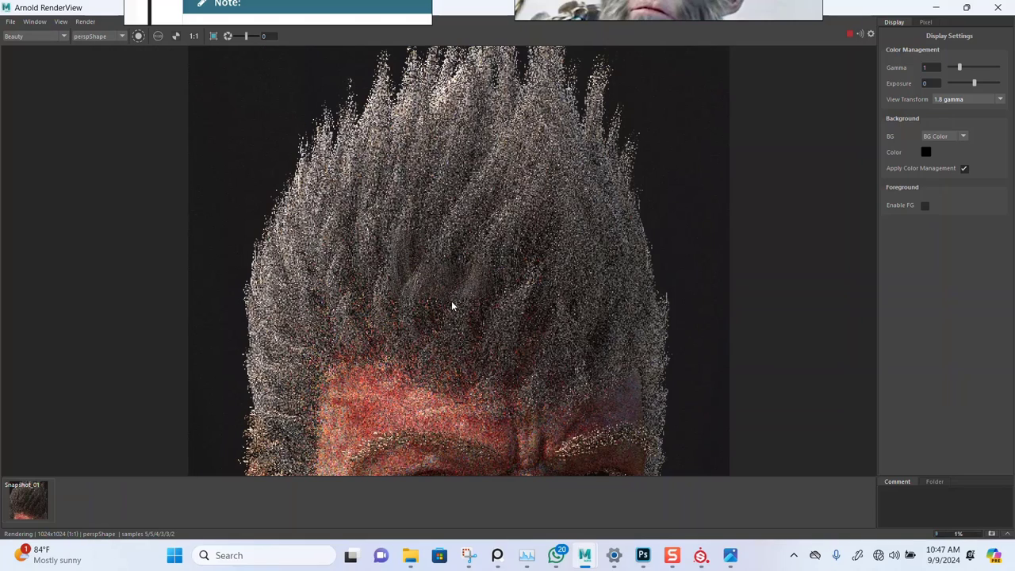
pyautogui.scroll(1, 441, 288)
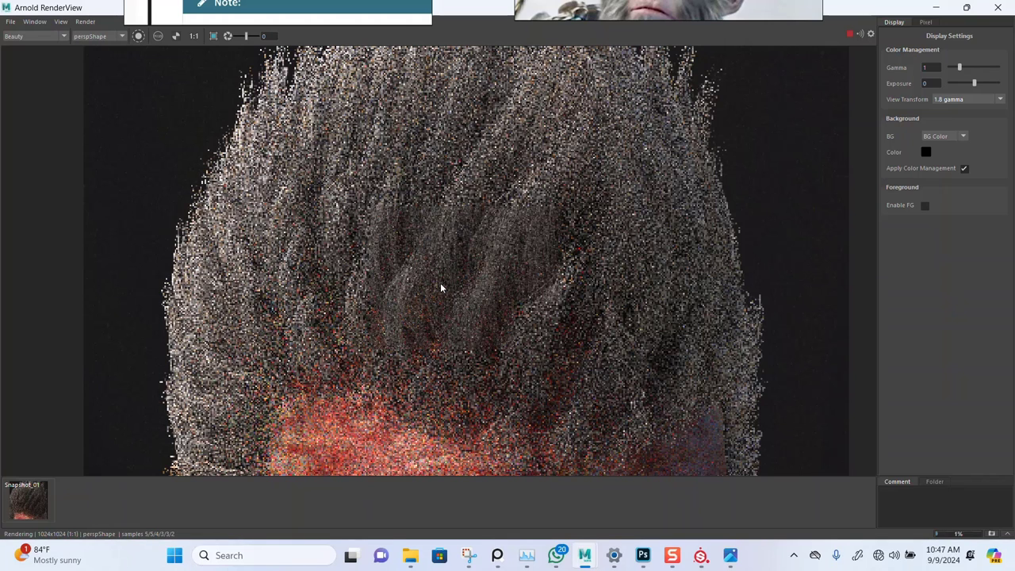
pyautogui.scroll(-1, 442, 288)
pyautogui.scroll(1, 442, 288)
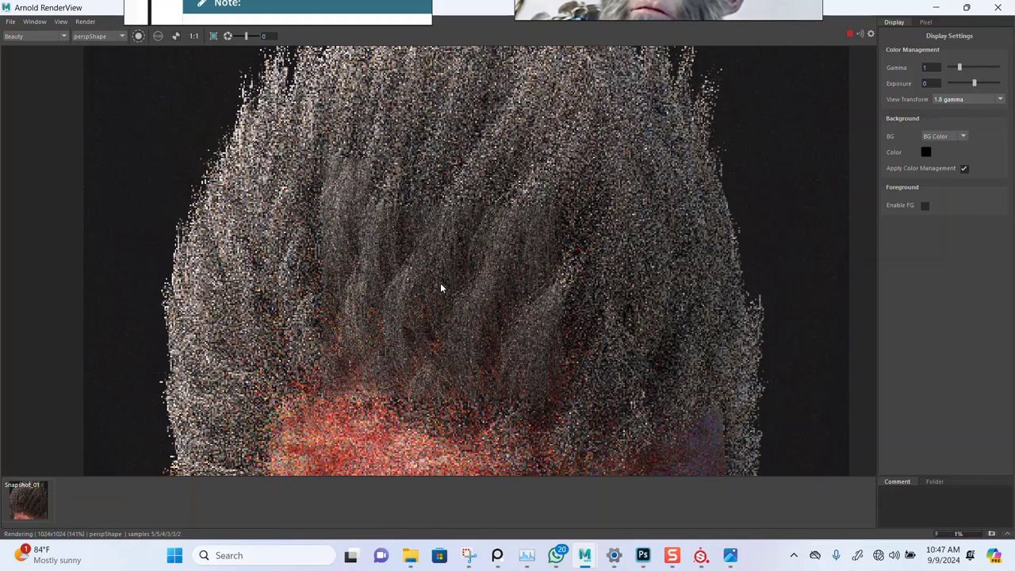
pyautogui.scroll(-1, 440, 283)
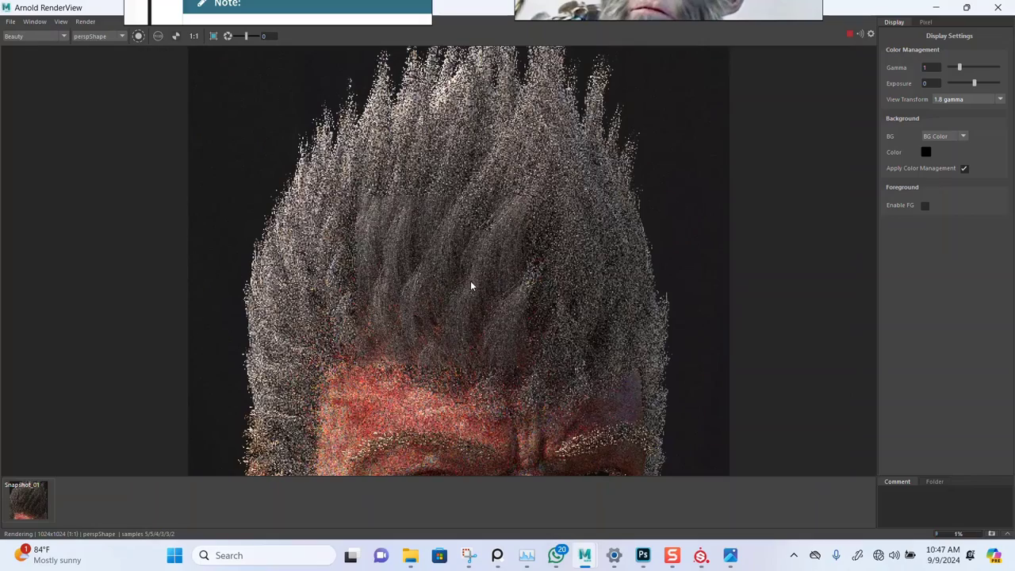
pyautogui.scroll(1, 477, 288)
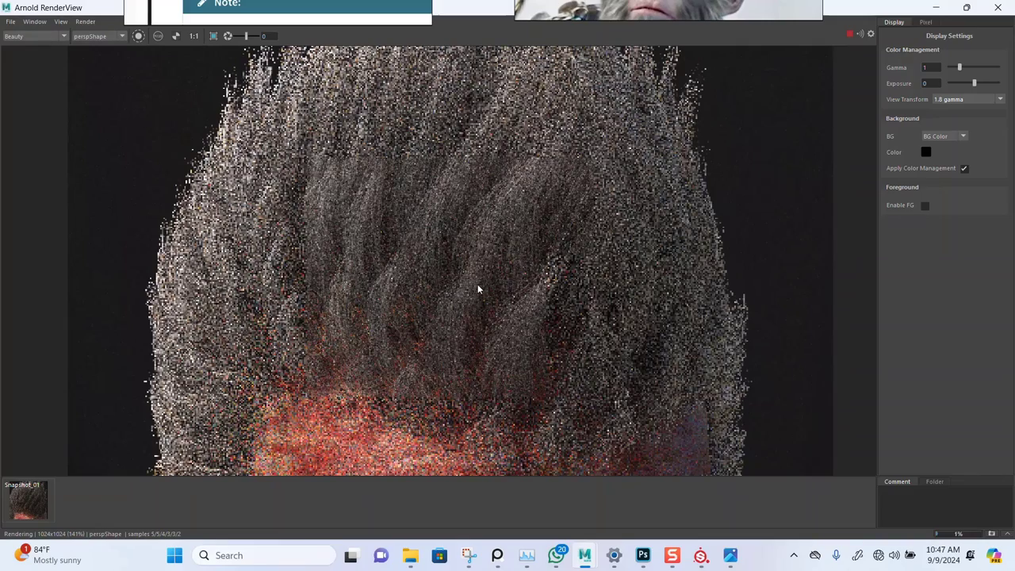
pyautogui.scroll(1, 478, 287)
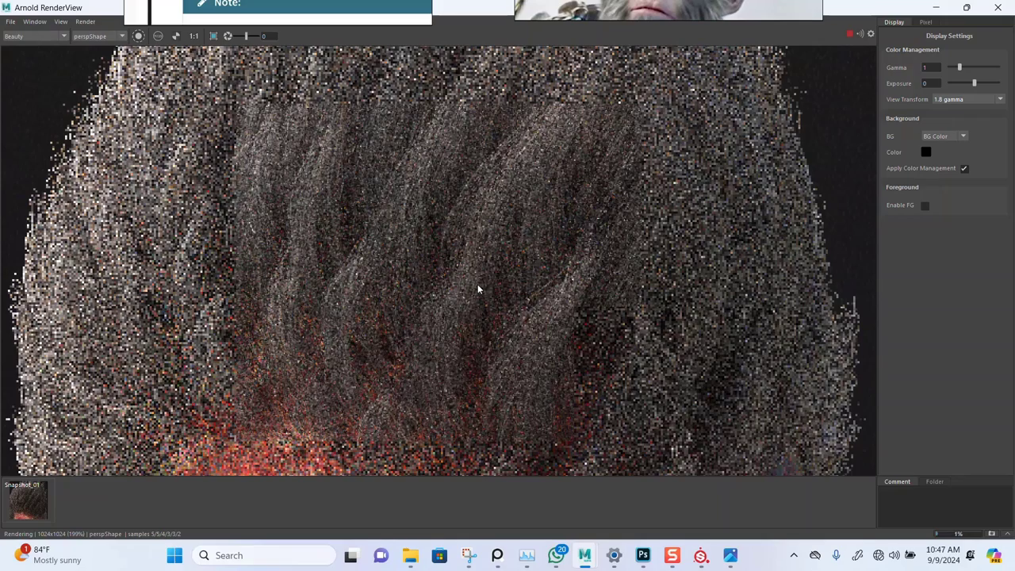
pyautogui.scroll(-2, 477, 289)
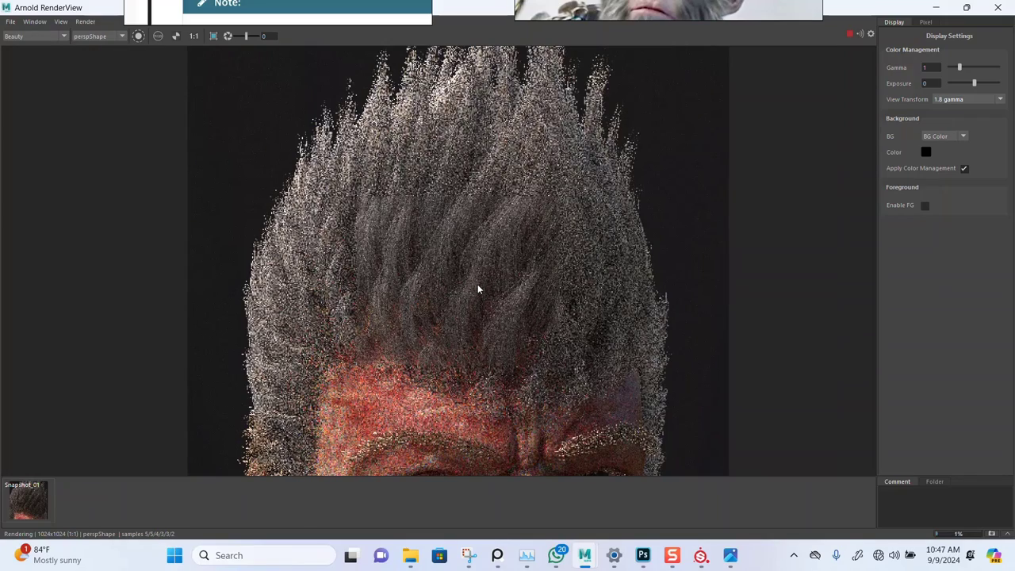
pyautogui.scroll(-1, 477, 287)
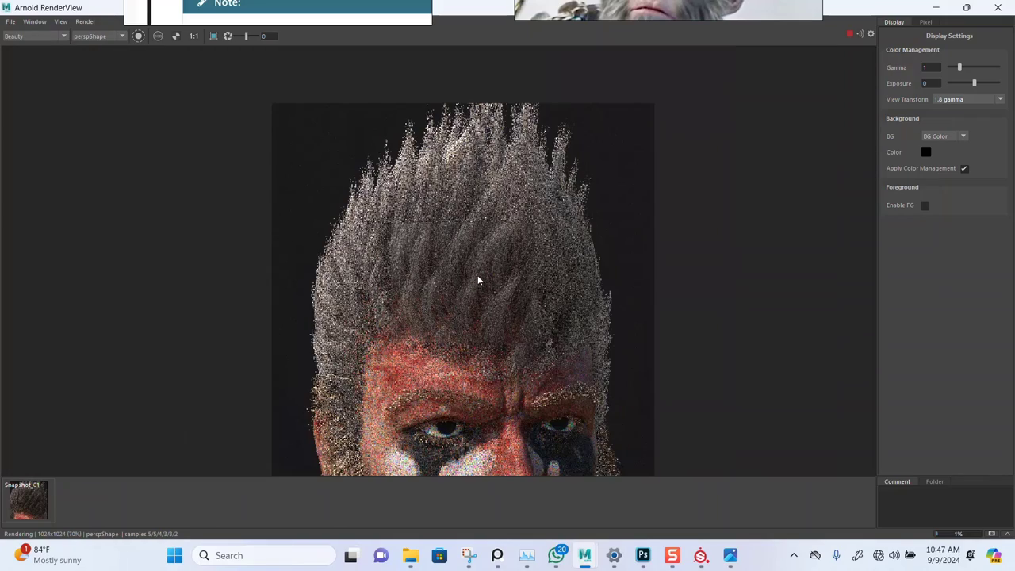
pyautogui.scroll(2, 477, 275)
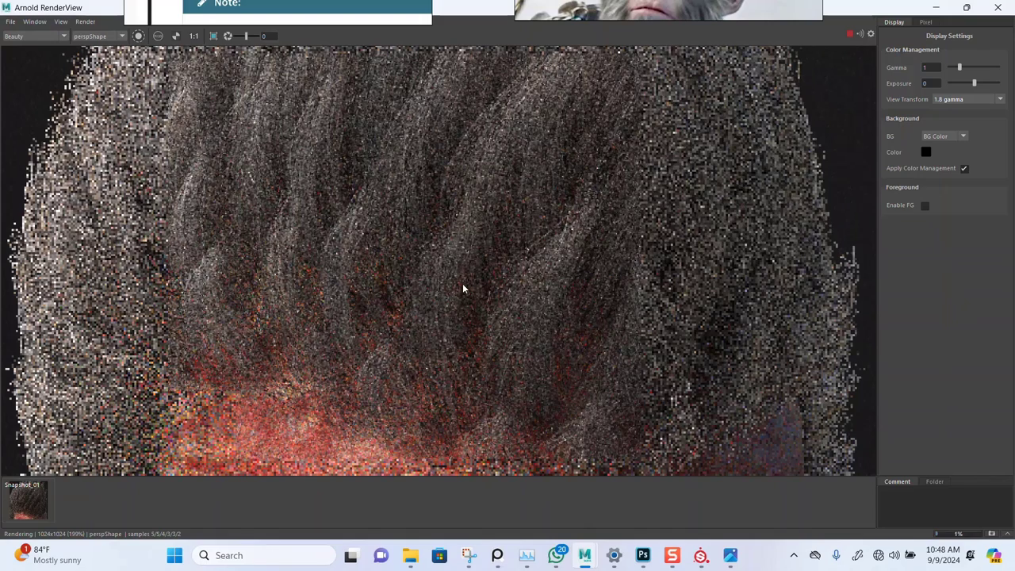
pyautogui.scroll(-1, 462, 283)
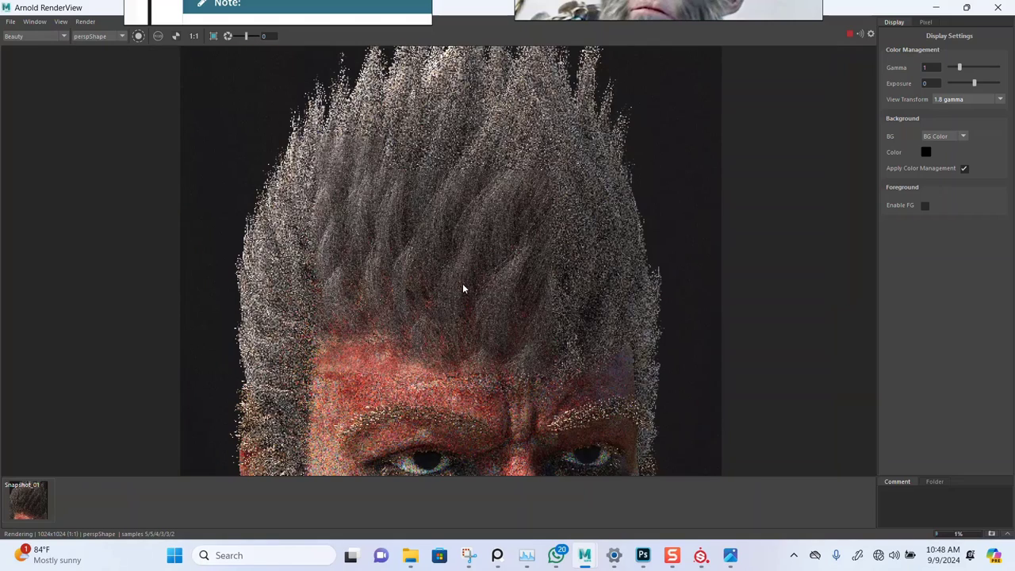
pyautogui.scroll(1, 446, 220)
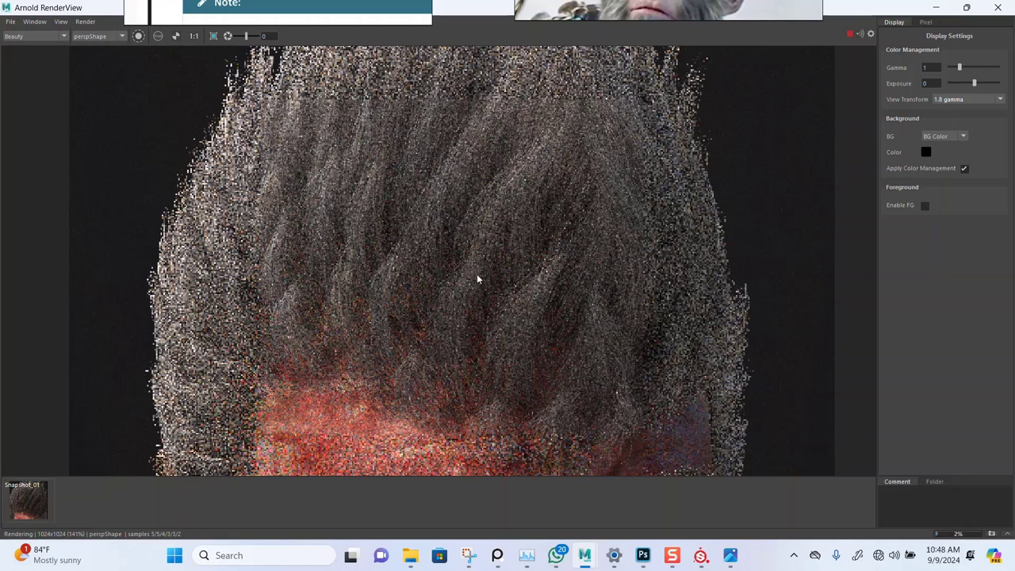
pyautogui.scroll(2, 451, 315)
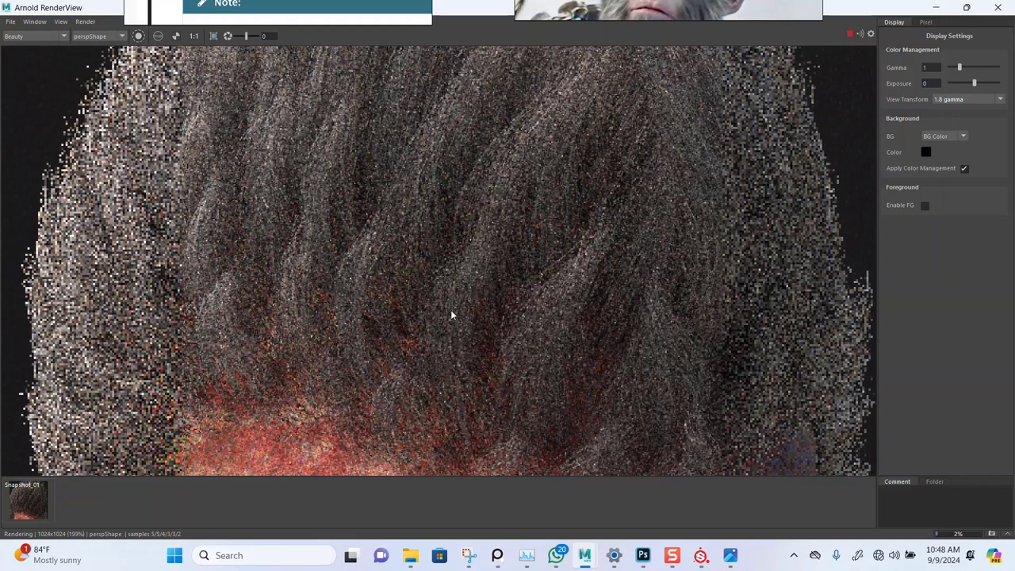
pyautogui.scroll(-2, 450, 315)
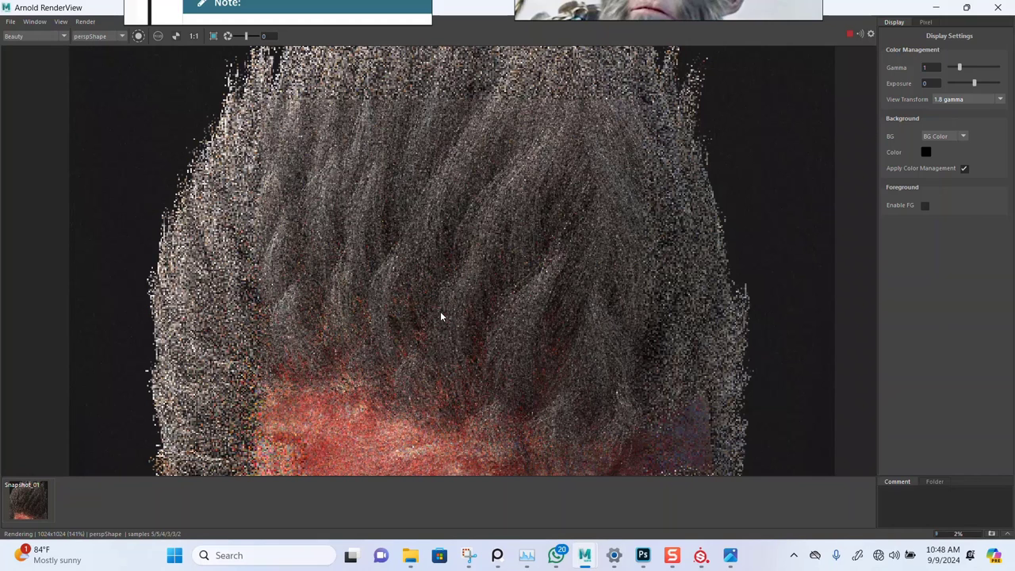
pyautogui.moveTo(439, 287); pyautogui.dragTo(442, 257, button='middle')
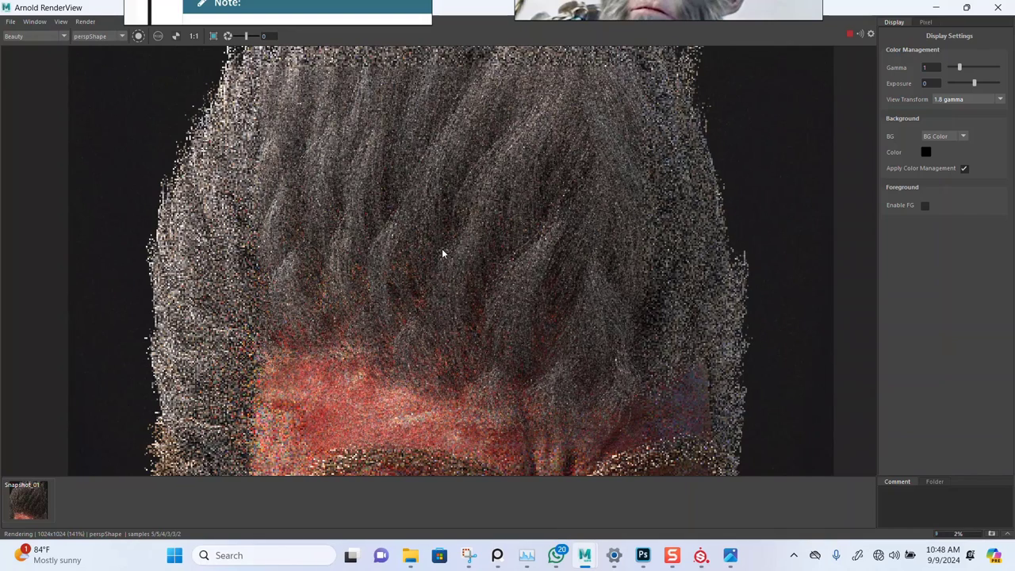
pyautogui.scroll(-2, 463, 254)
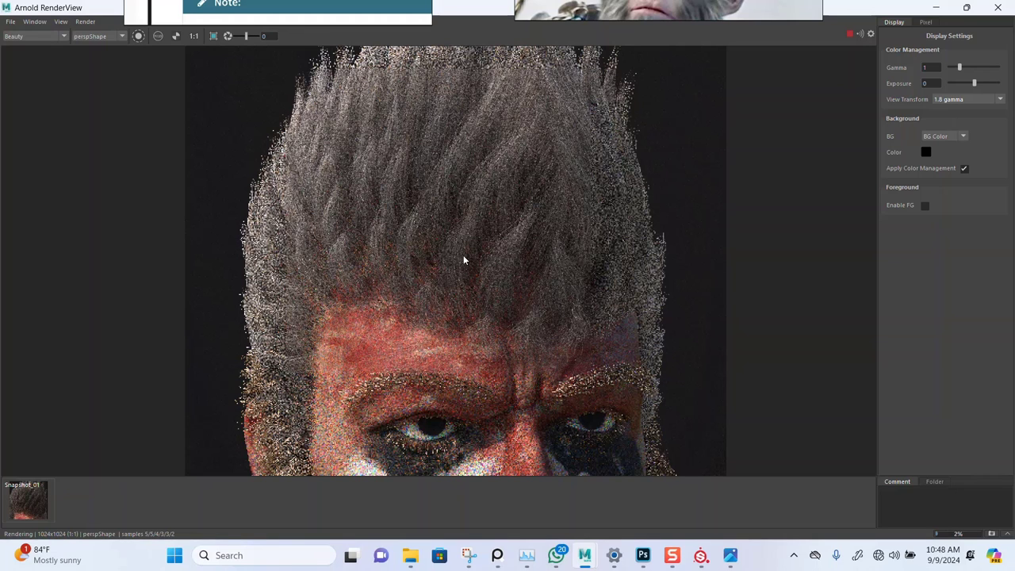
pyautogui.scroll(1, 441, 212)
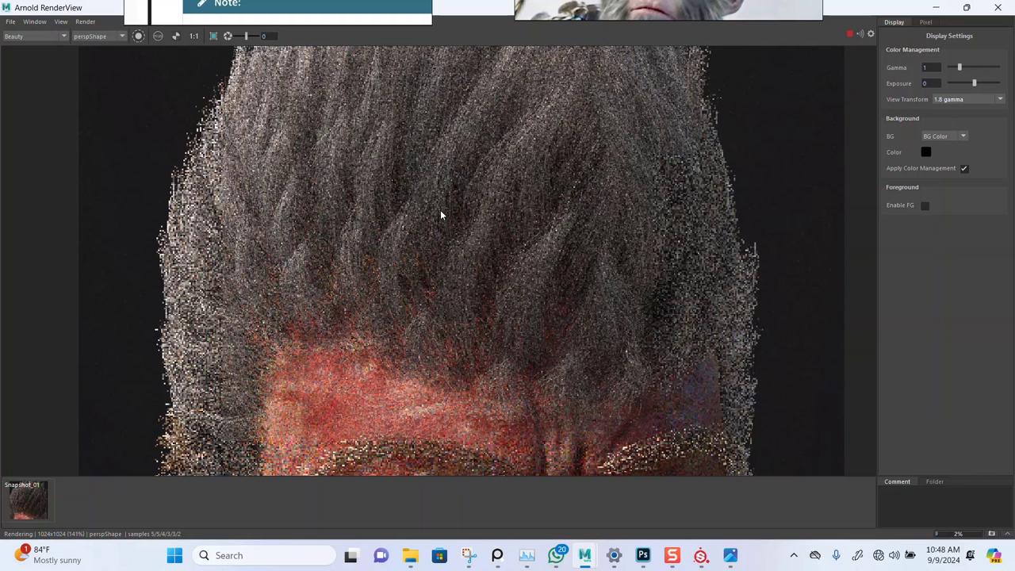
# Move the monkey reference picture next to the rendered head and compare its hair color with the render
pyautogui.moveTo(627, 14); pyautogui.dragTo(748, 194)
pyautogui.scroll(-1, 464, 236)
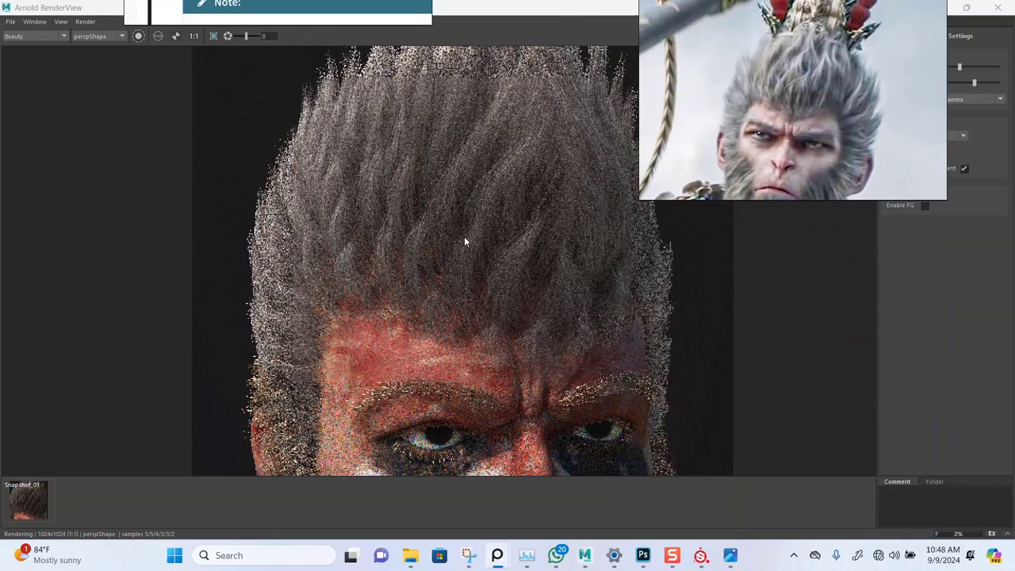
pyautogui.moveTo(474, 255); pyautogui.dragTo(452, 243, button='middle')
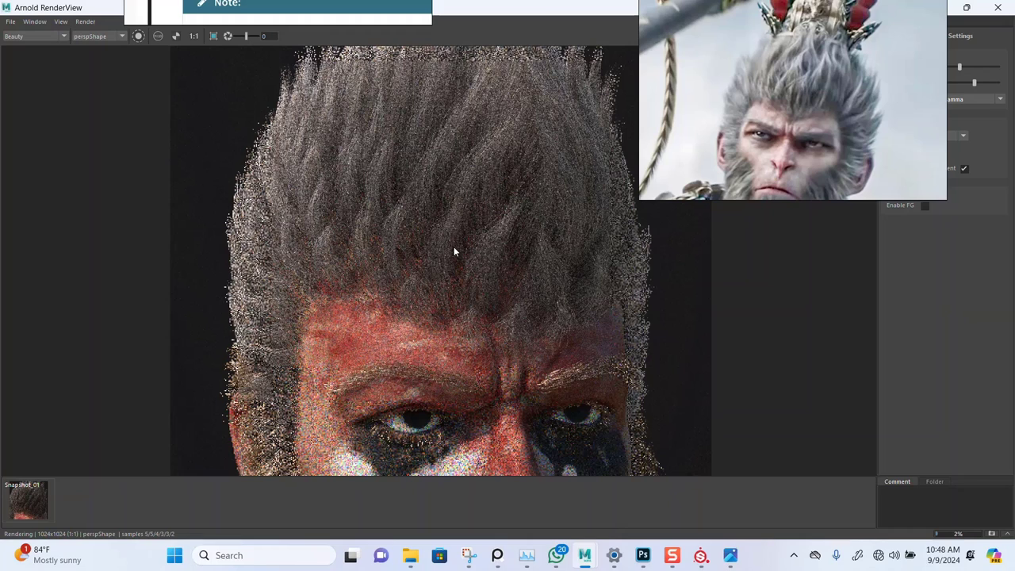
pyautogui.scroll(1, 454, 252)
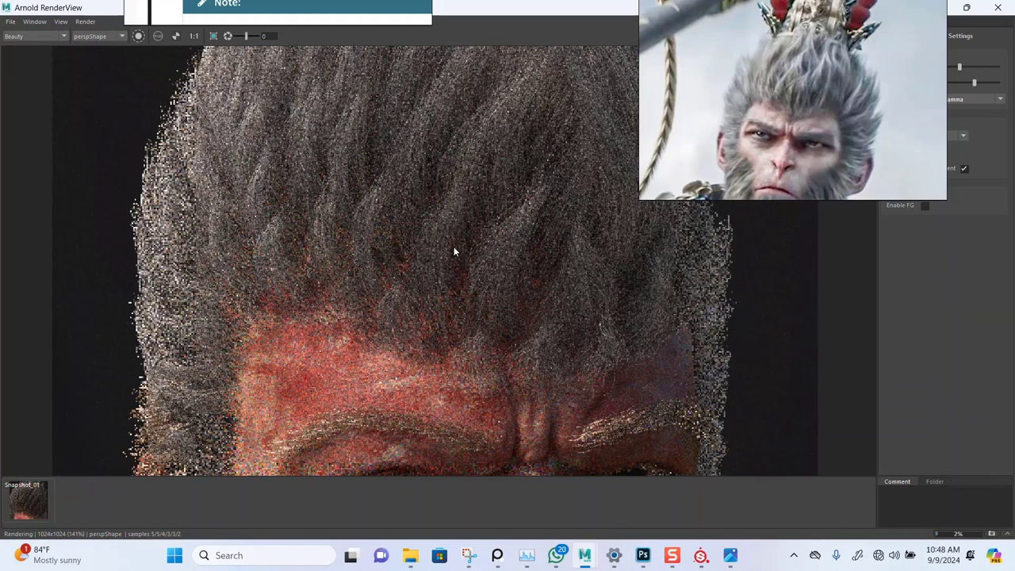
pyautogui.scroll(-1, 453, 252)
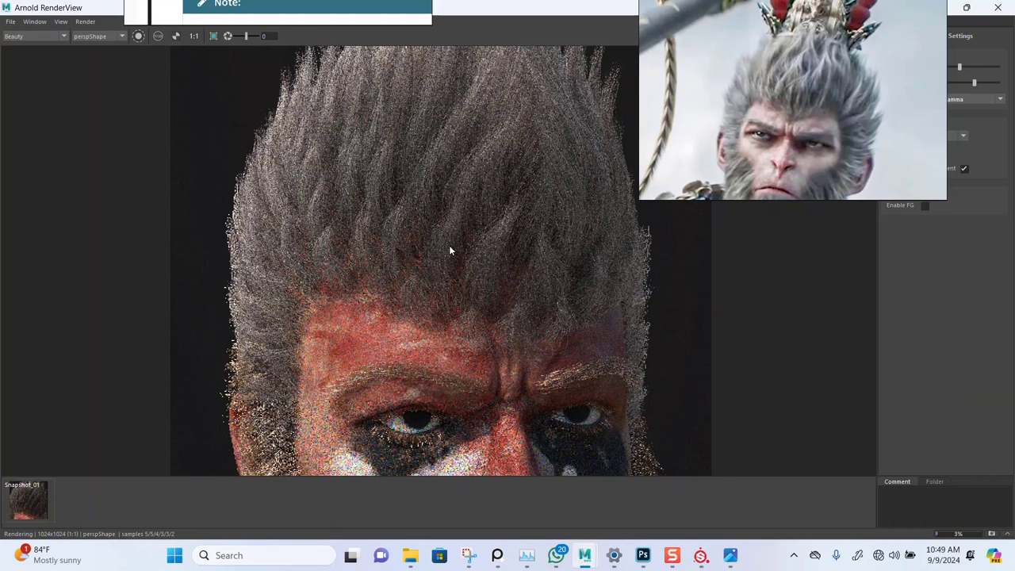
pyautogui.scroll(1, 449, 248)
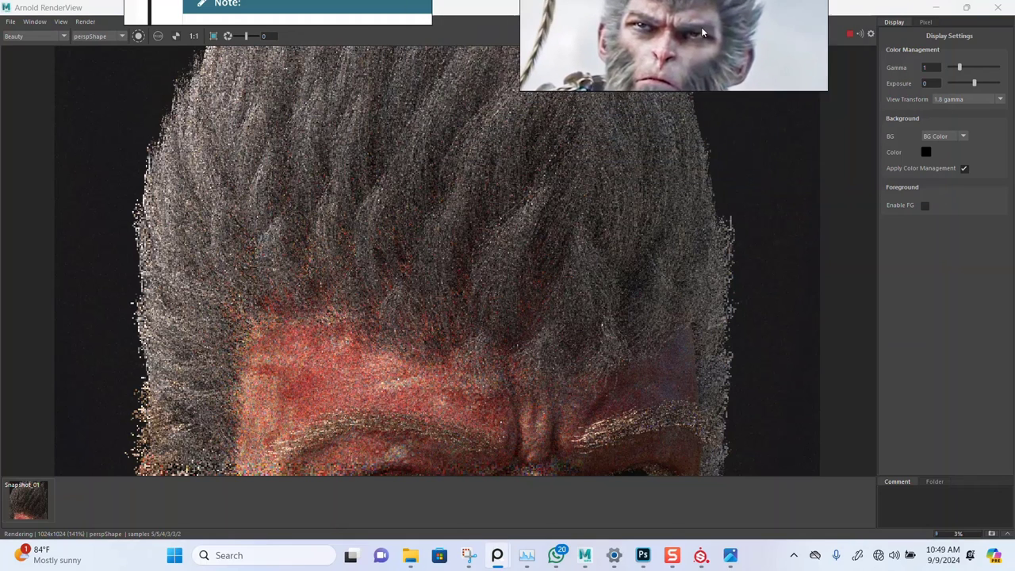
# Set the render's view transform to ACES RRT v1.0 and check the head hair against the reference picture
pyautogui.click(960, 99)
pyautogui.click(954, 109)
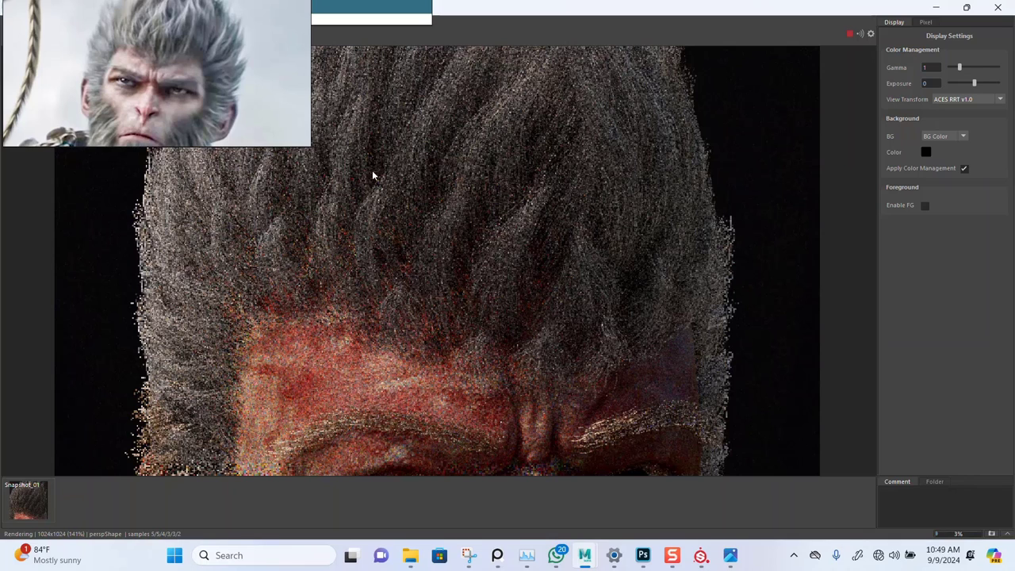
pyautogui.scroll(-1, 524, 262)
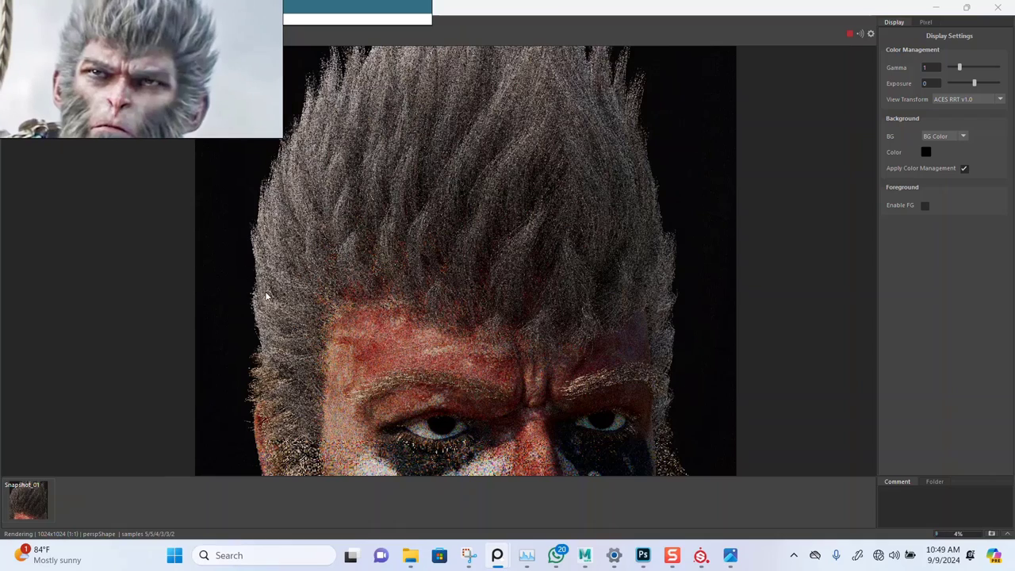
# Inspect the rendered hair at the temple and along the forehead hairline, comparing its light and dark mix with the monkey reference
pyautogui.moveTo(422, 310); pyautogui.dragTo(474, 259, button='middle')
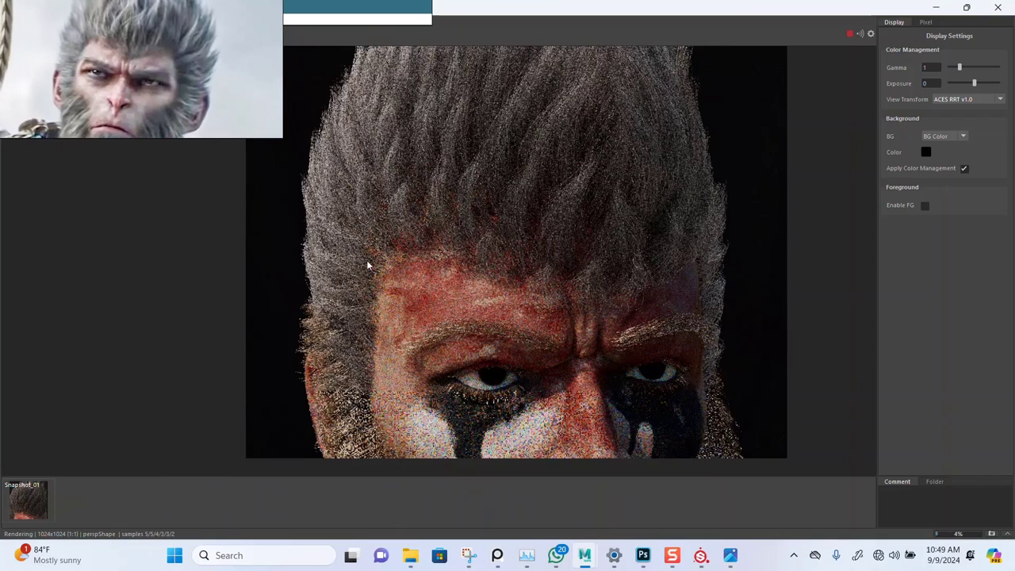
pyautogui.scroll(2, 341, 271)
pyautogui.scroll(1, 381, 283)
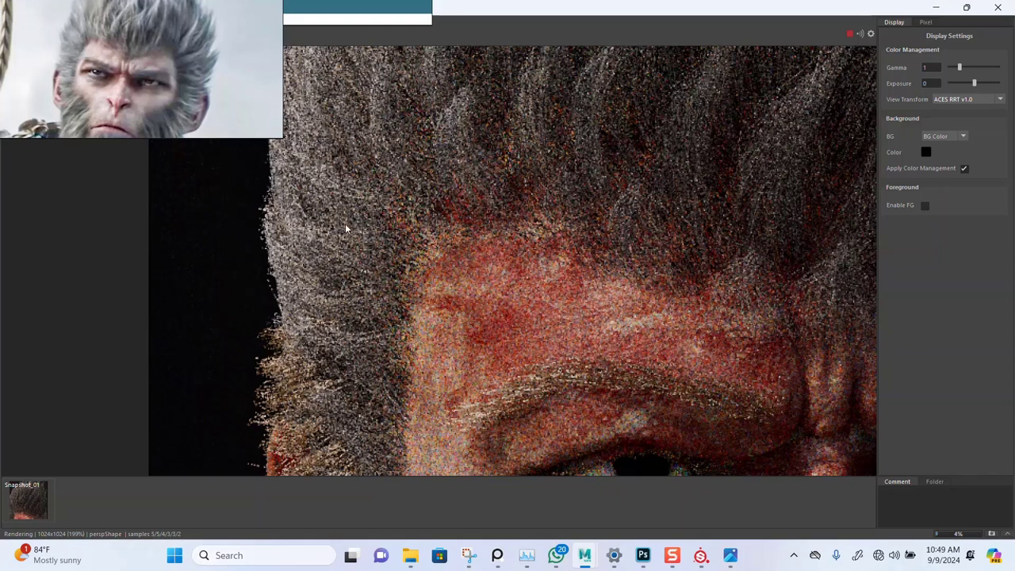
pyautogui.scroll(-1, 338, 277)
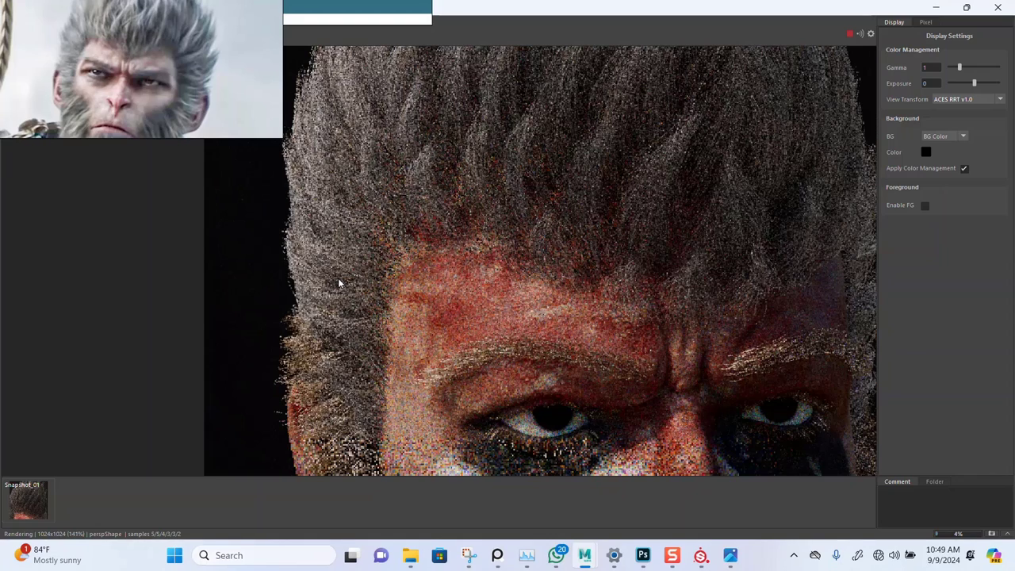
pyautogui.scroll(-1, 376, 266)
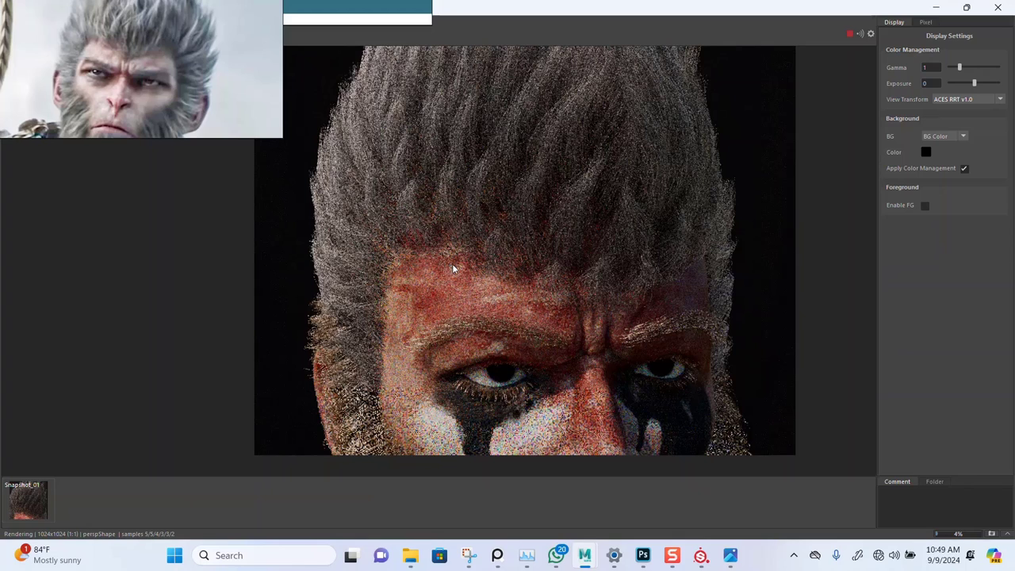
pyautogui.scroll(-2, 498, 242)
pyautogui.scroll(1, 497, 243)
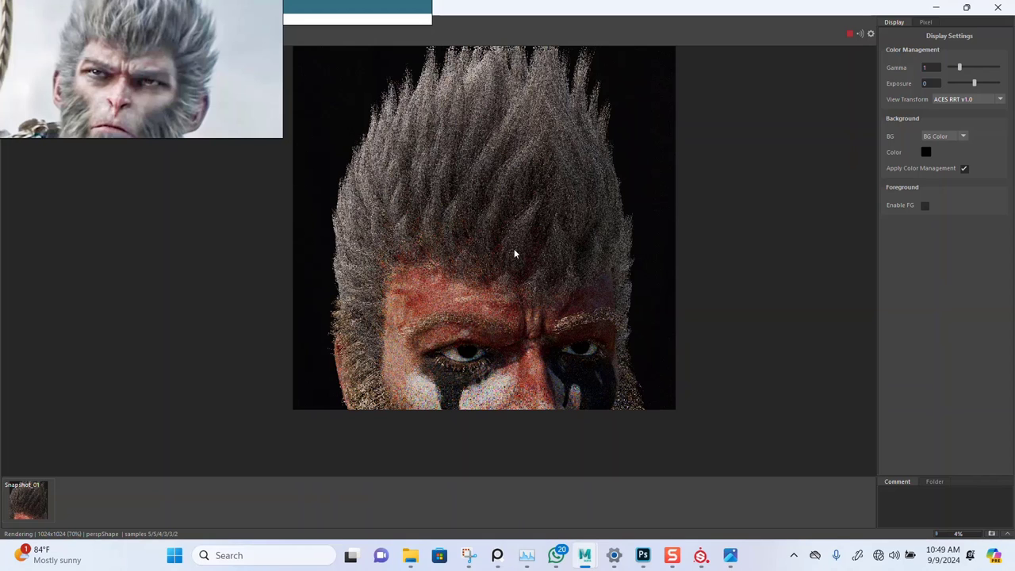
pyautogui.scroll(1, 486, 263)
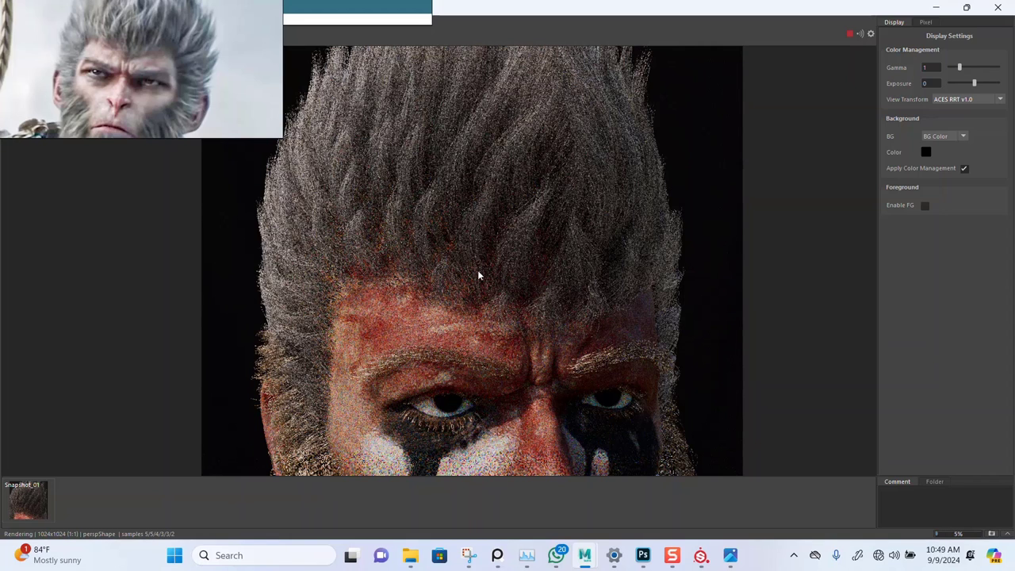
pyautogui.scroll(1, 486, 253)
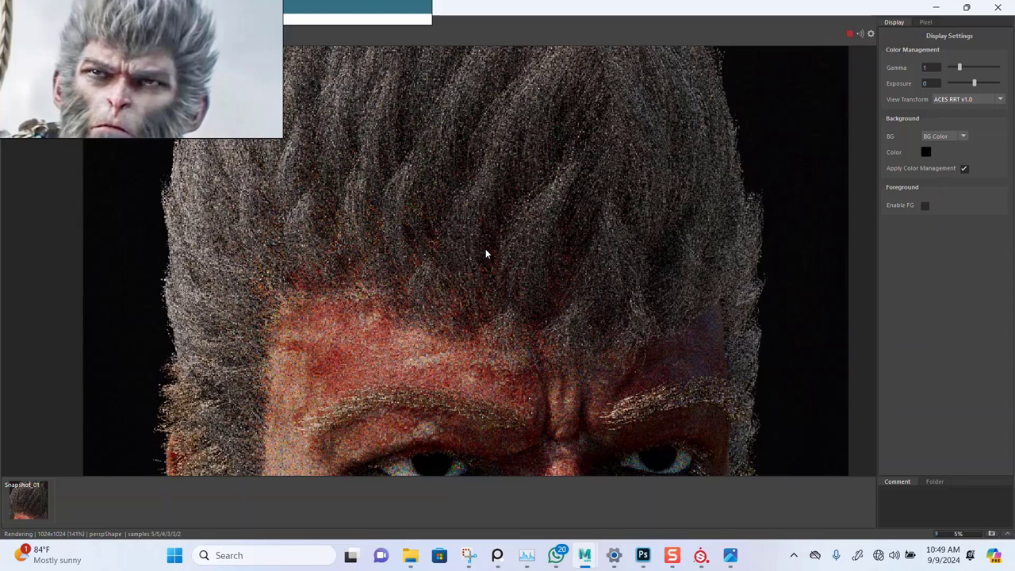
pyautogui.scroll(-1, 486, 254)
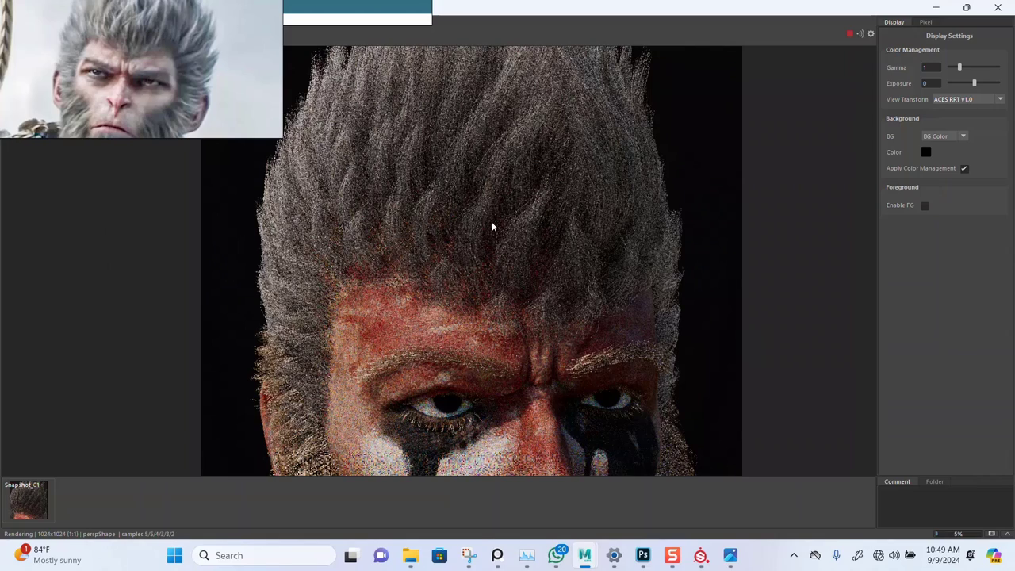
pyautogui.scroll(1, 491, 216)
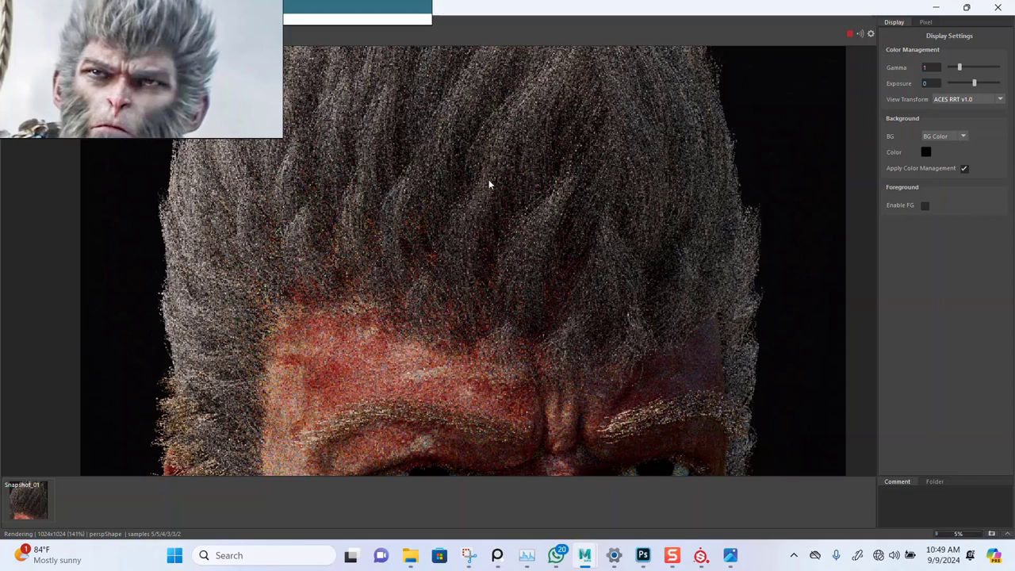
pyautogui.scroll(-1, 511, 284)
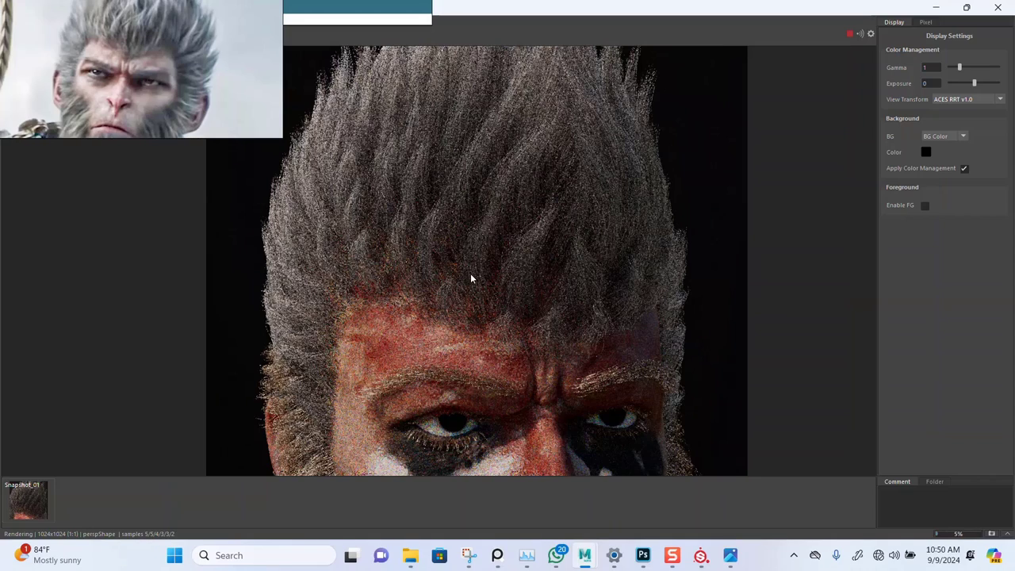
# Examine the color variation from the spiky hair tips down to the side hair and brow against the reference picture
pyautogui.moveTo(479, 253); pyautogui.dragTo(470, 295, button='middle')
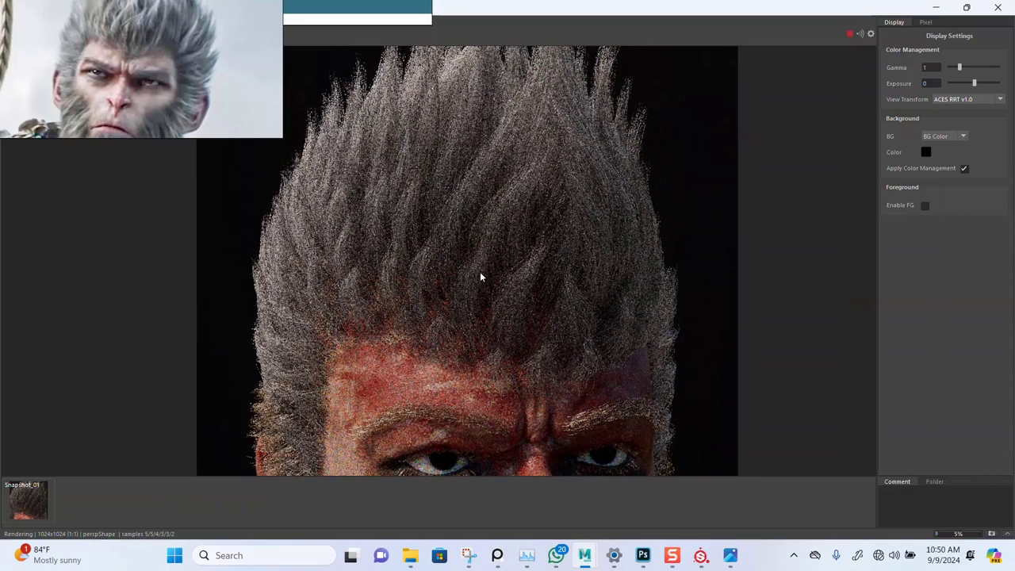
pyautogui.scroll(-2, 480, 272)
pyautogui.scroll(1, 477, 243)
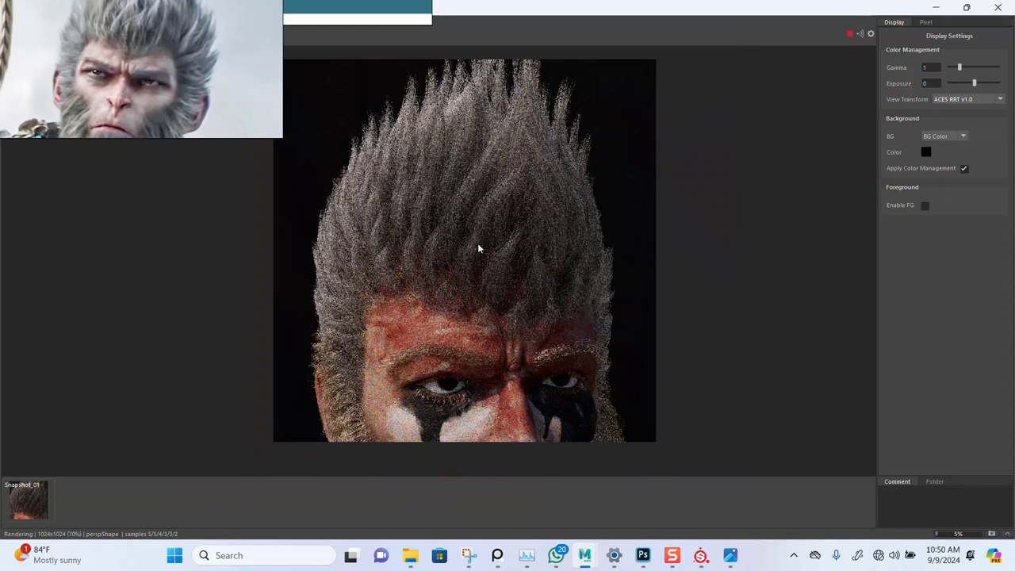
pyautogui.scroll(1, 478, 248)
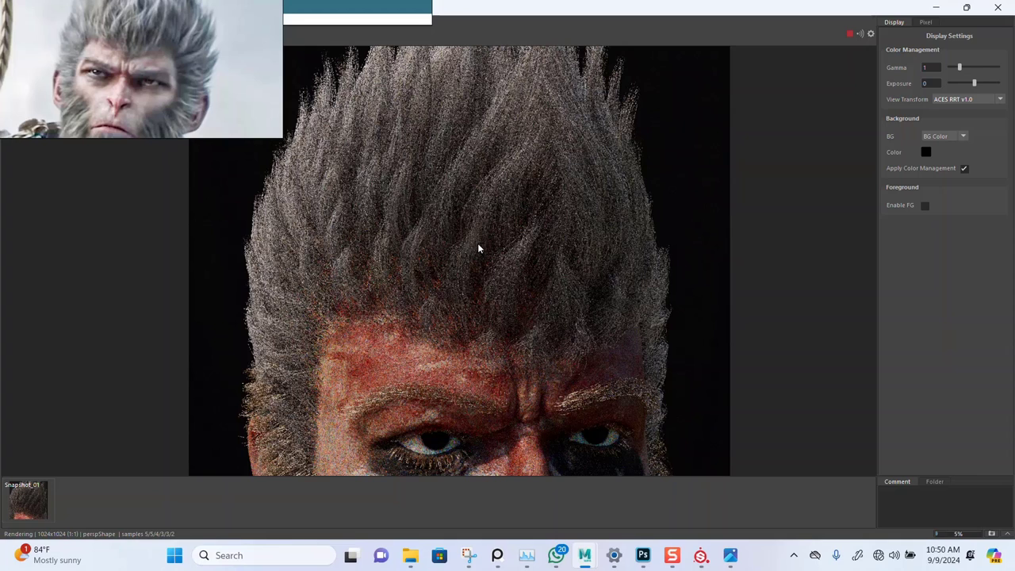
pyautogui.scroll(1, 478, 249)
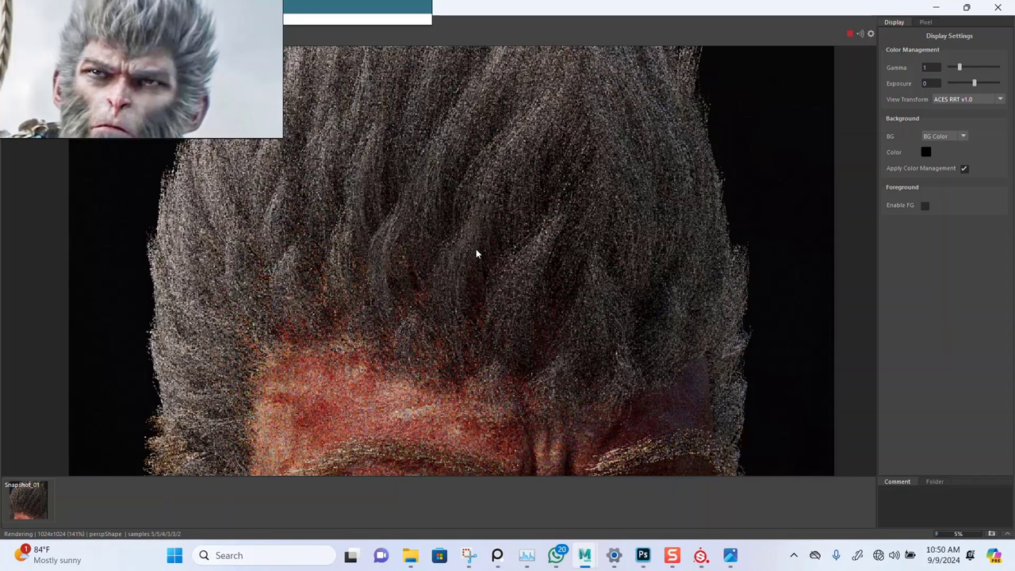
pyautogui.scroll(-1, 476, 254)
pyautogui.moveTo(373, 169); pyautogui.dragTo(370, 238, button='middle')
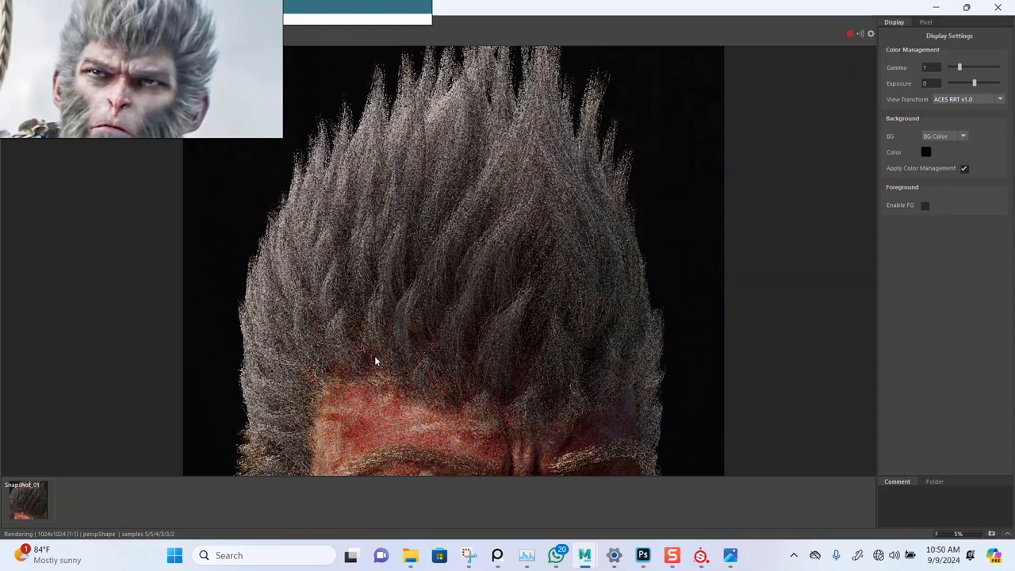
pyautogui.moveTo(375, 356); pyautogui.dragTo(383, 284, button='middle')
pyautogui.scroll(1, 309, 317)
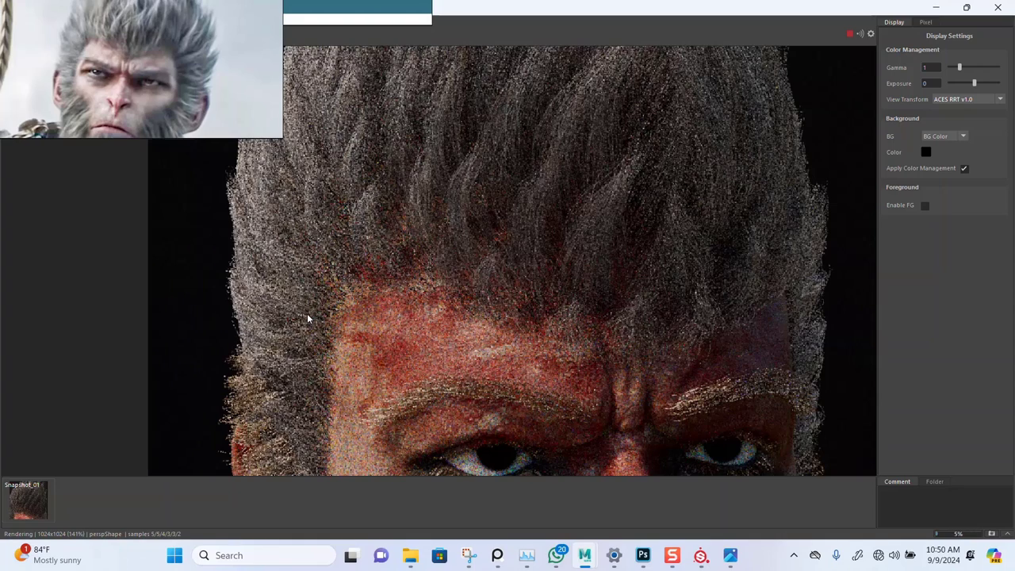
pyautogui.scroll(-1, 416, 295)
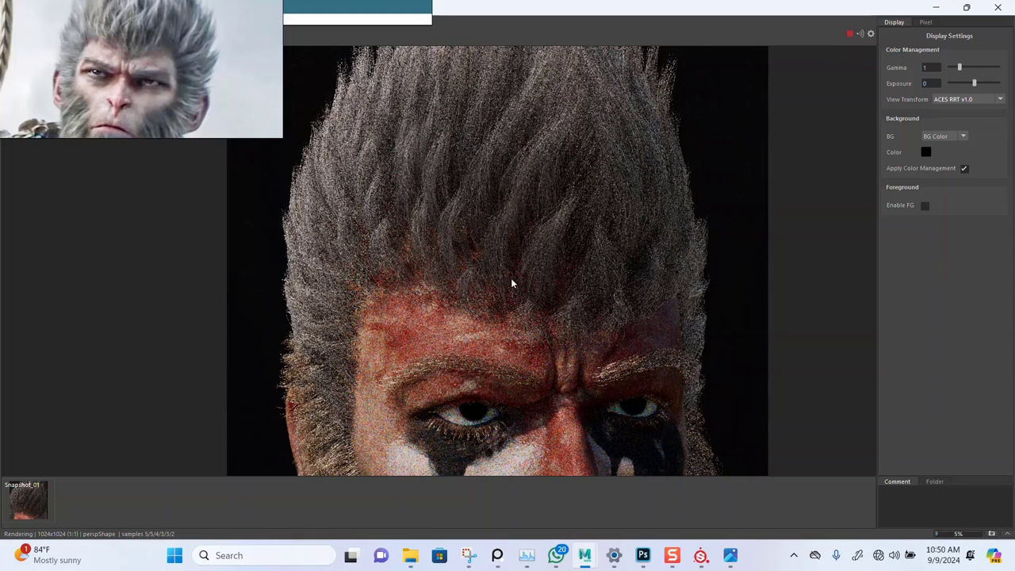
pyautogui.moveTo(516, 280); pyautogui.dragTo(499, 284, button='middle')
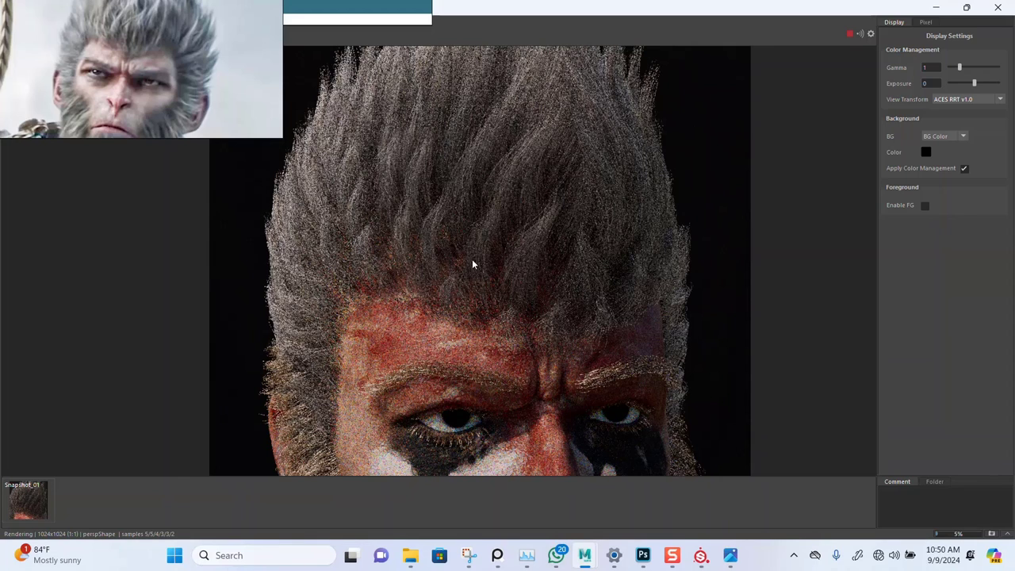
pyautogui.scroll(1, 472, 258)
pyautogui.scroll(-1, 473, 264)
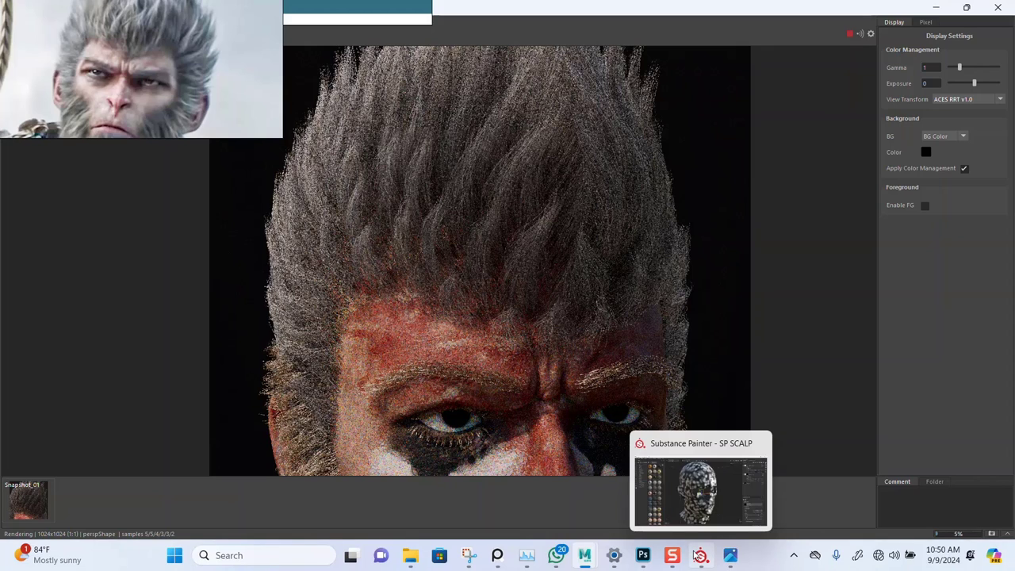
# Switch to the SP SCALP project in Substance Painter and close the Export textures dialog to return to the scalp mask
pyautogui.moveTo(702, 555)
pyautogui.click(688, 496)
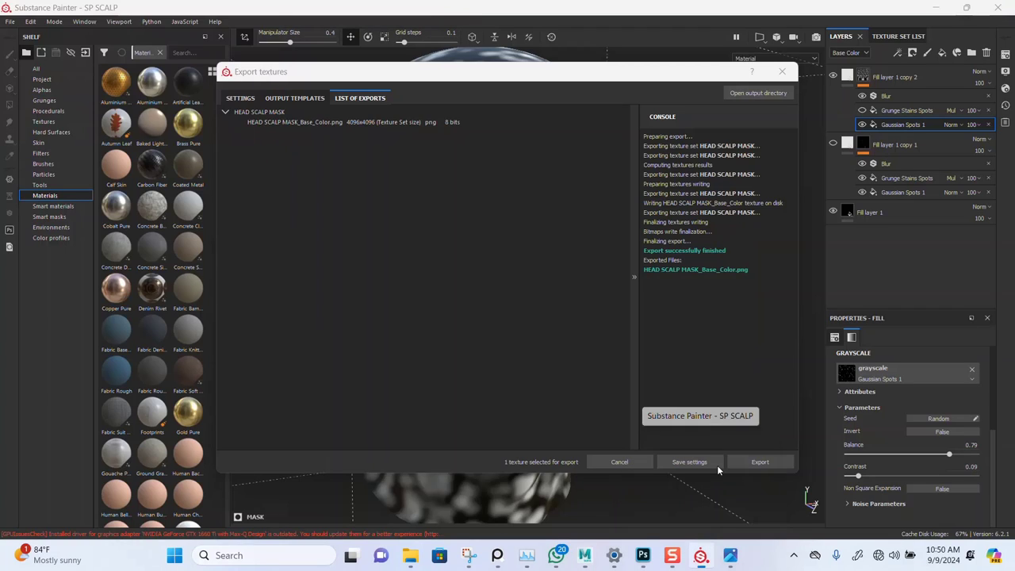
pyautogui.click(782, 72)
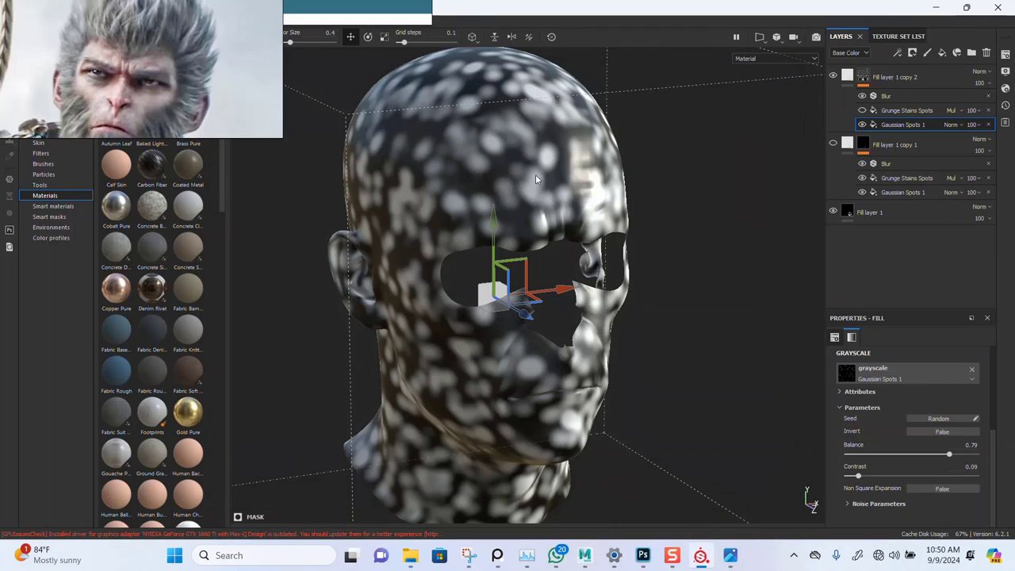